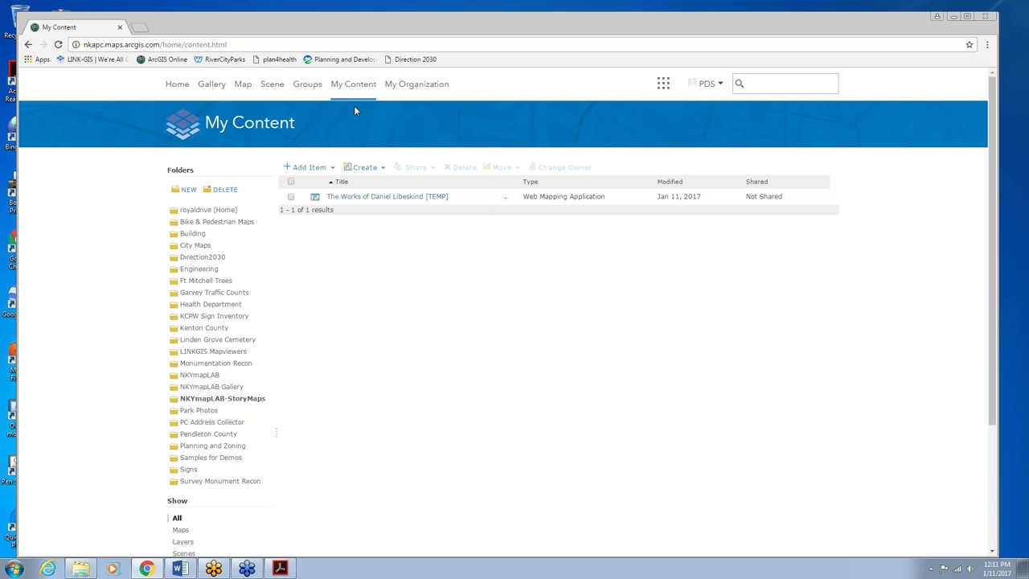
Step: Choose Libeskind_Projects.zip from DOCUMENTS\PRESENTATIONS\2017-01-01_APA_StoryMapWebinar on drive T: as a new item from the computer
{"action": "left_click", "coordinate": [326, 168]}
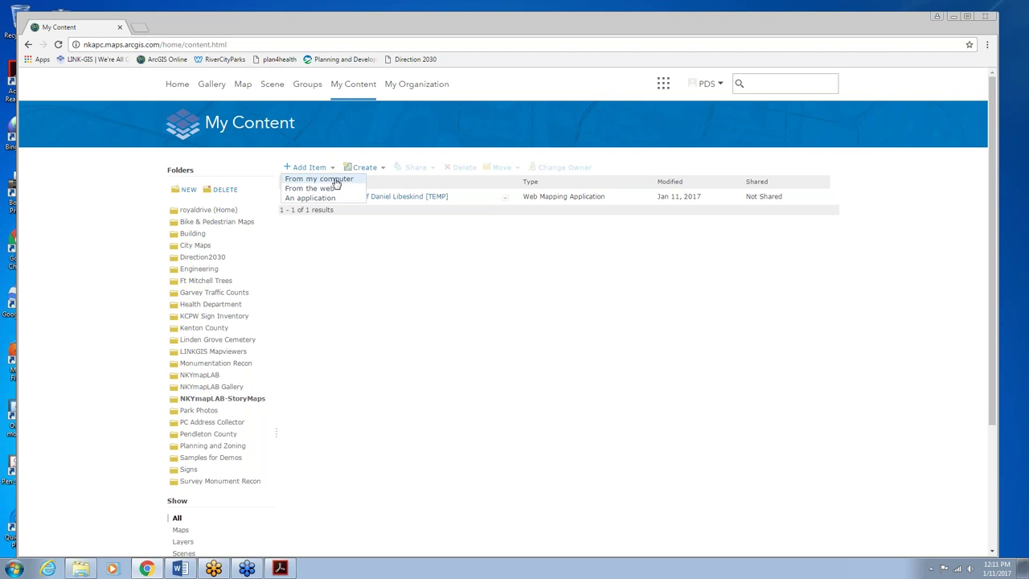
{"action": "left_click", "coordinate": [336, 183]}
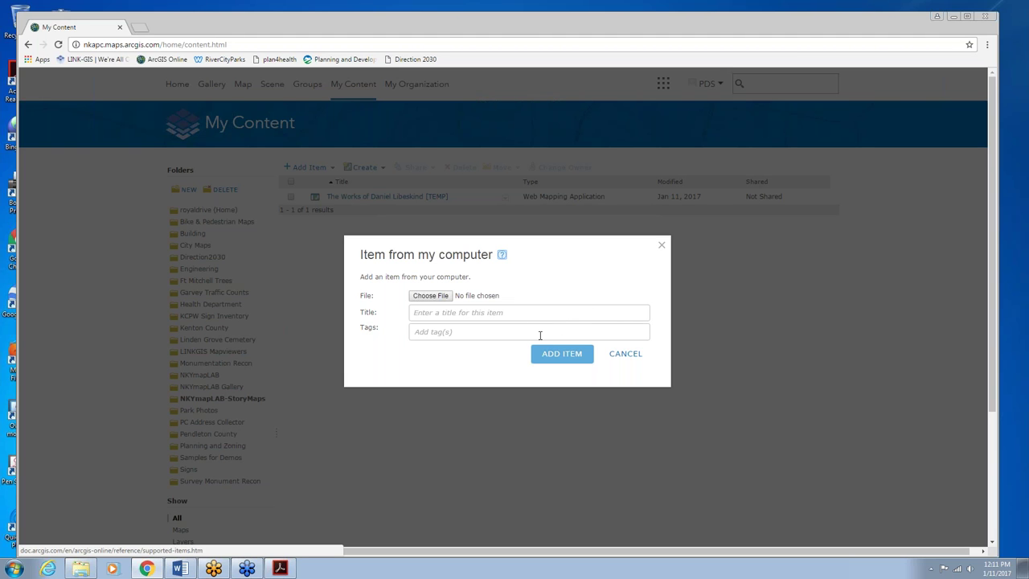
{"action": "left_click", "coordinate": [443, 298]}
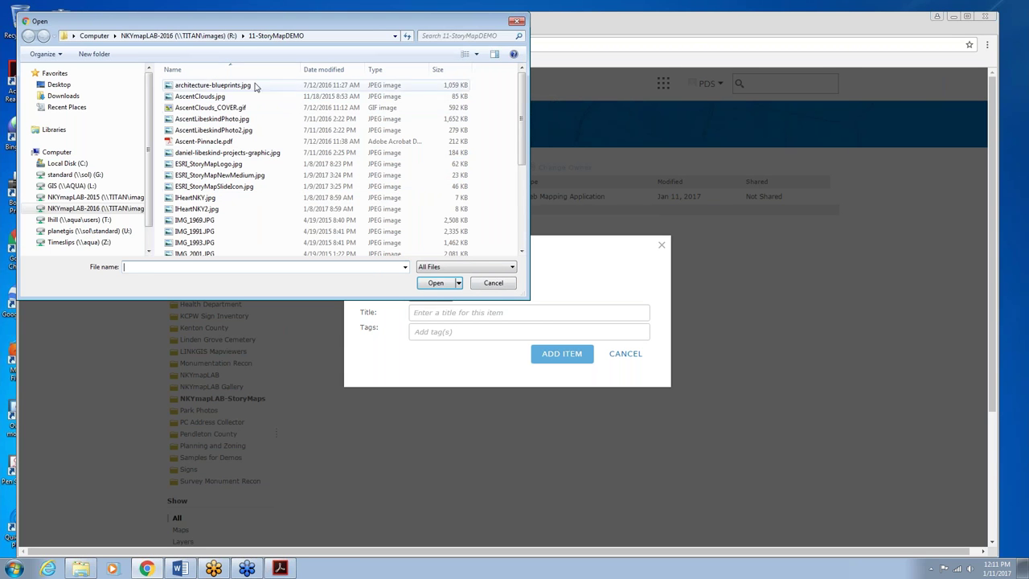
{"action": "left_click", "coordinate": [77, 220]}
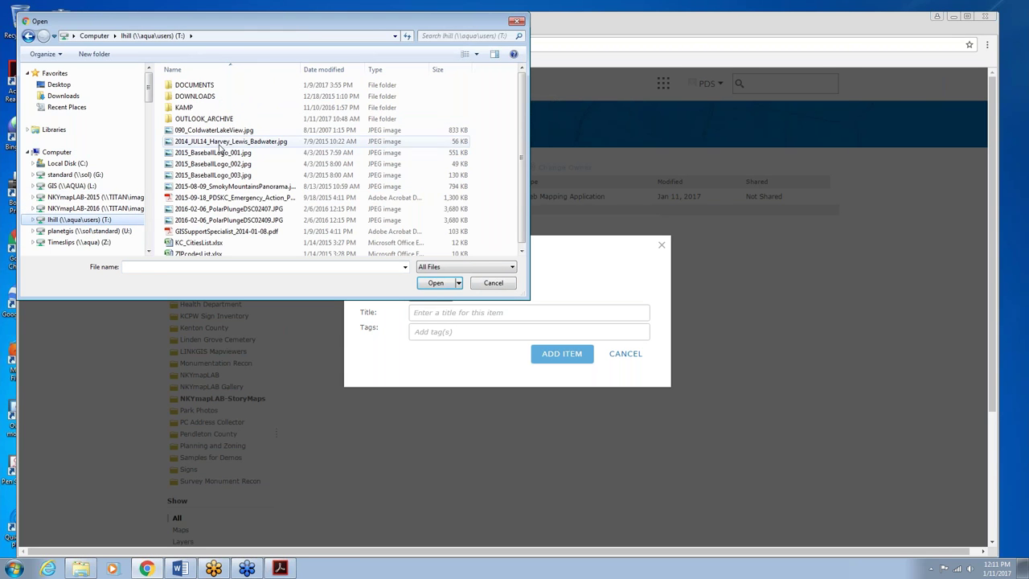
{"action": "left_click", "coordinate": [215, 87]}
{"action": "double_click", "coordinate": [215, 90]}
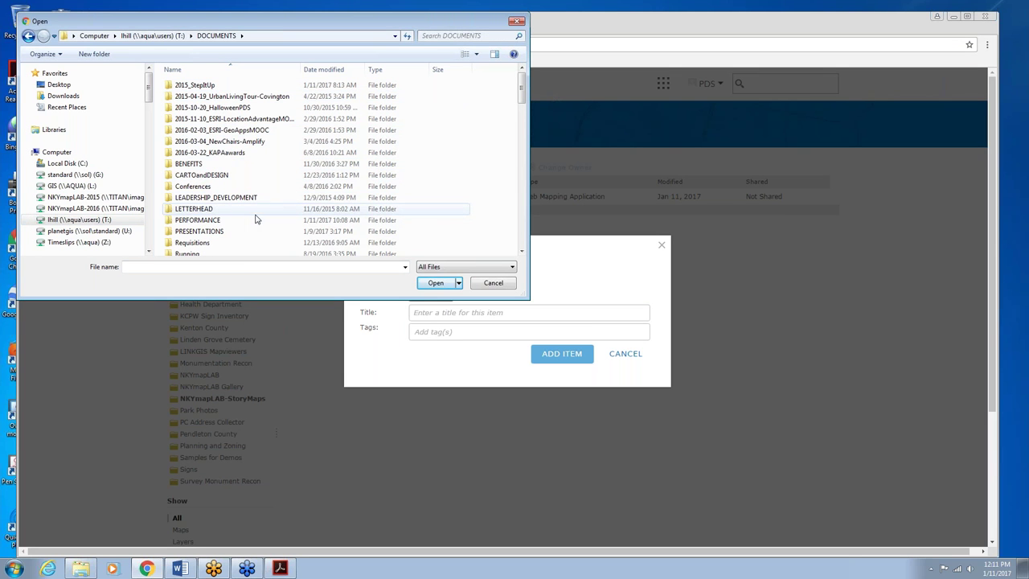
{"action": "double_click", "coordinate": [211, 231]}
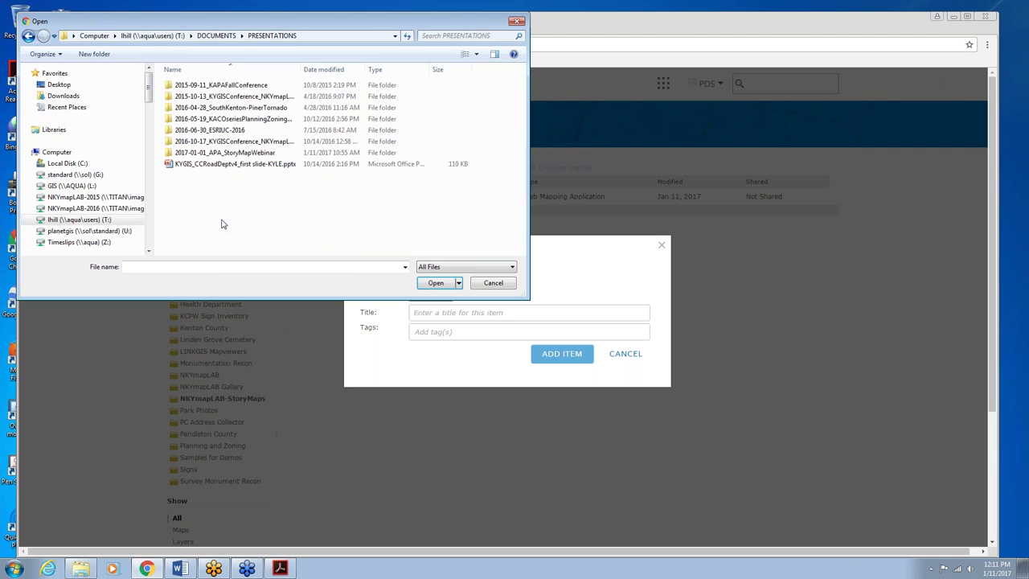
{"action": "double_click", "coordinate": [260, 153]}
{"action": "left_click", "coordinate": [217, 154]}
{"action": "left_click", "coordinate": [438, 283]}
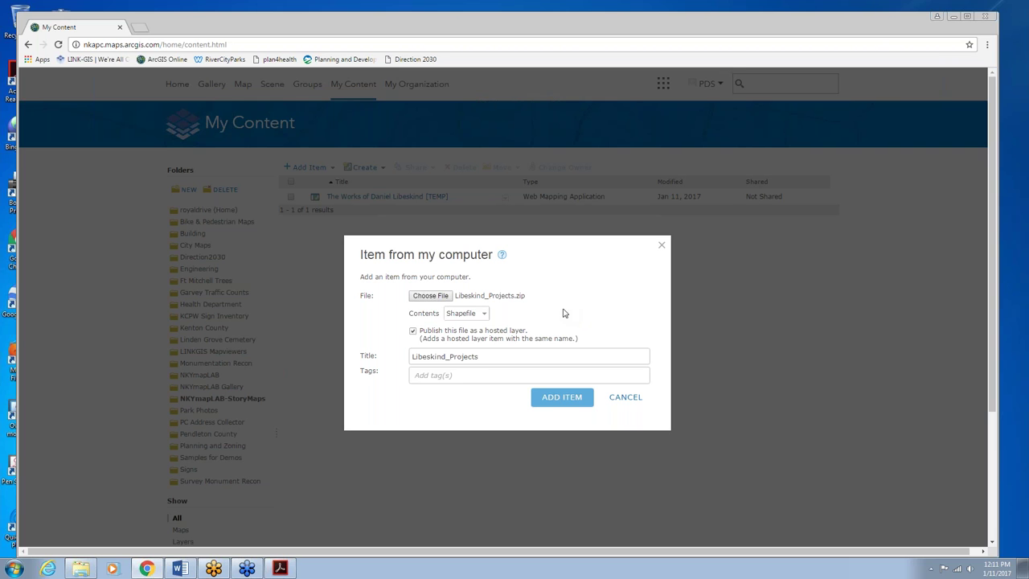
{"action": "left_click", "coordinate": [460, 376]}
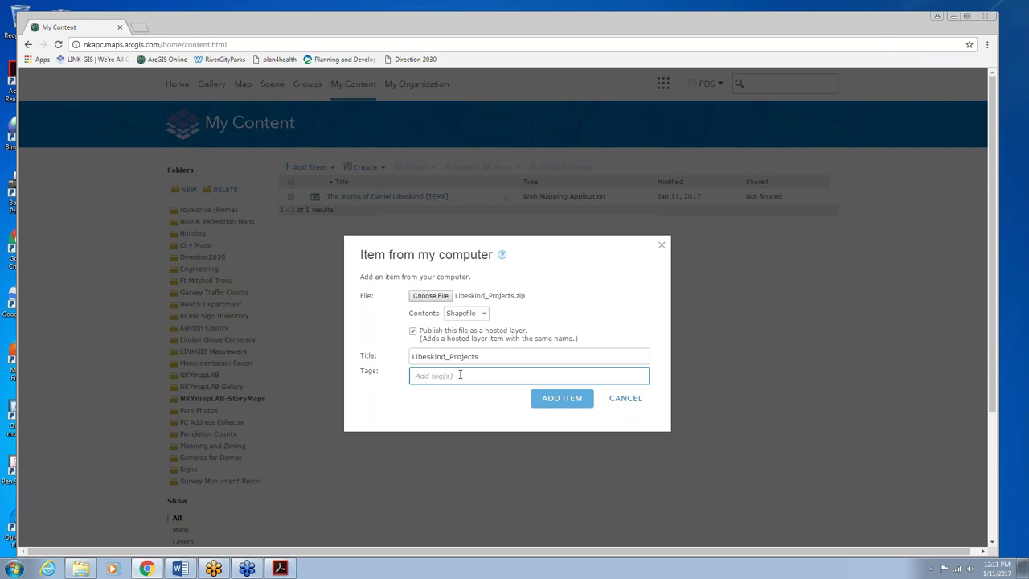
{"action": "type", "text": "Lib"}
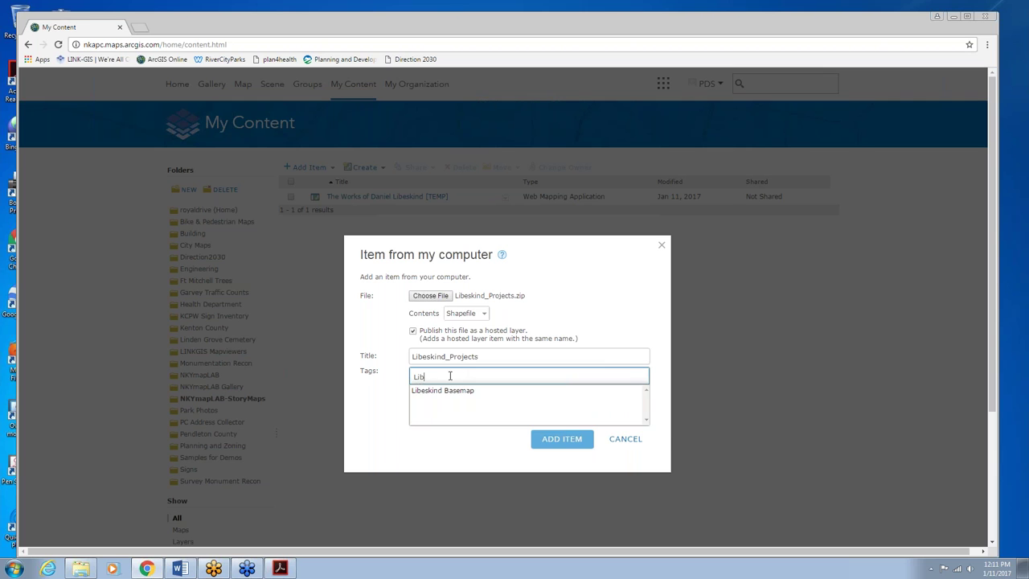
{"action": "left_click", "coordinate": [451, 392]}
{"action": "left_click", "coordinate": [491, 375]}
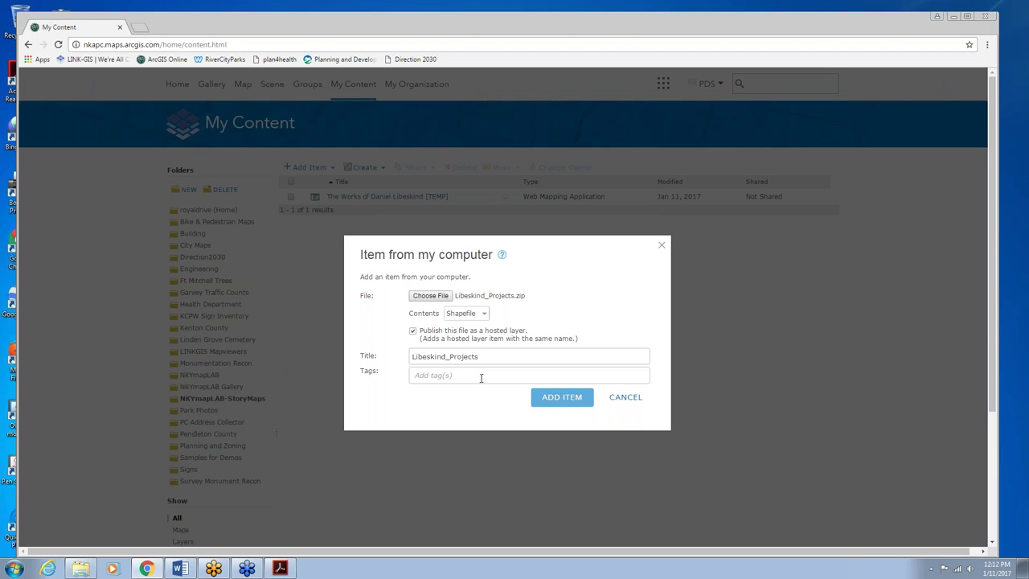
Step: Tag the shapefile item with Libeskind and APA, and add it to the content as a hosted layer
{"action": "left_click", "coordinate": [481, 377]}
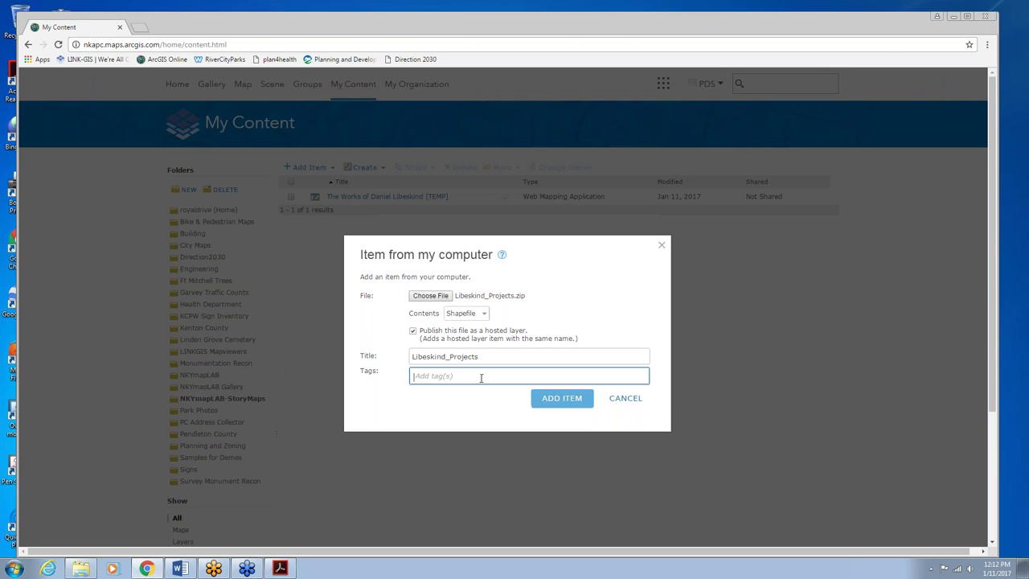
{"action": "type", "text": "Libe"}
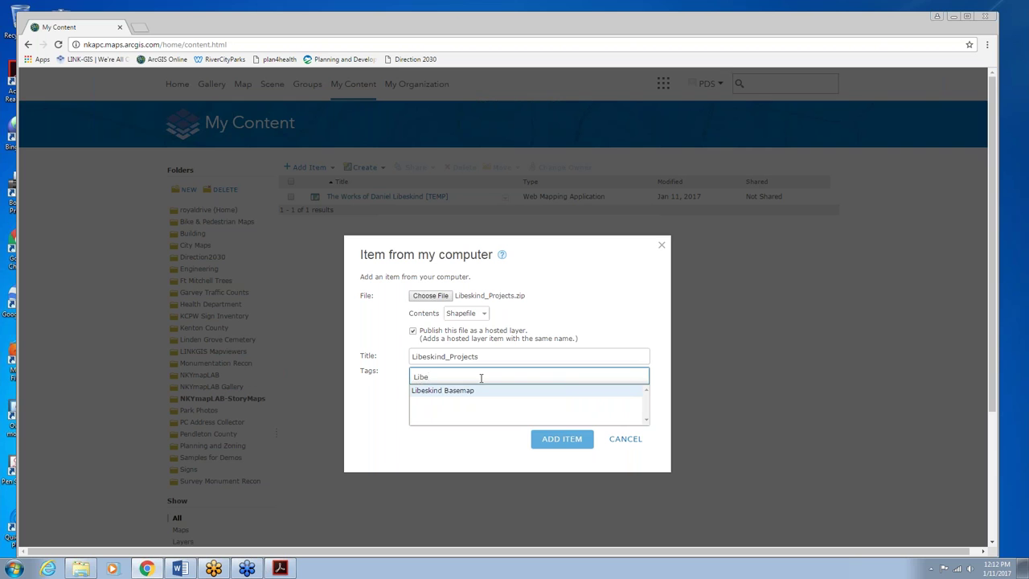
{"action": "type", "text": "skind"}
{"action": "key", "text": "Return"}
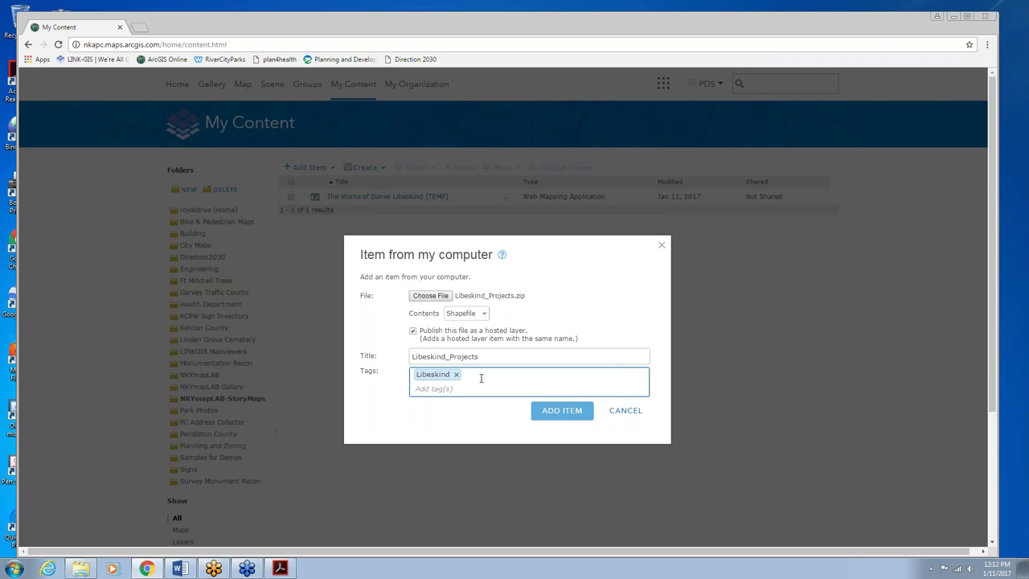
{"action": "type", "text": "apa"}
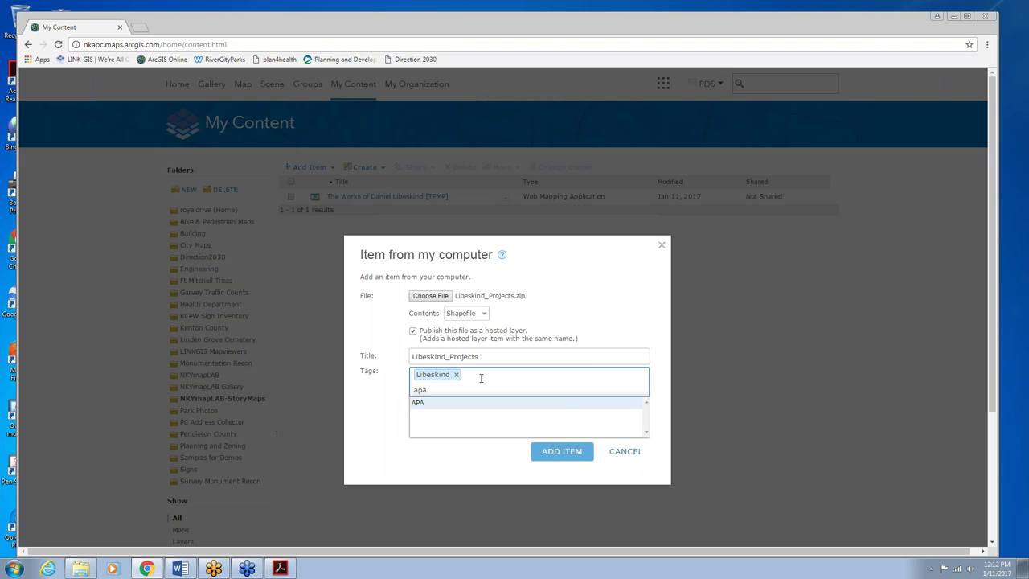
{"action": "left_click", "coordinate": [440, 402]}
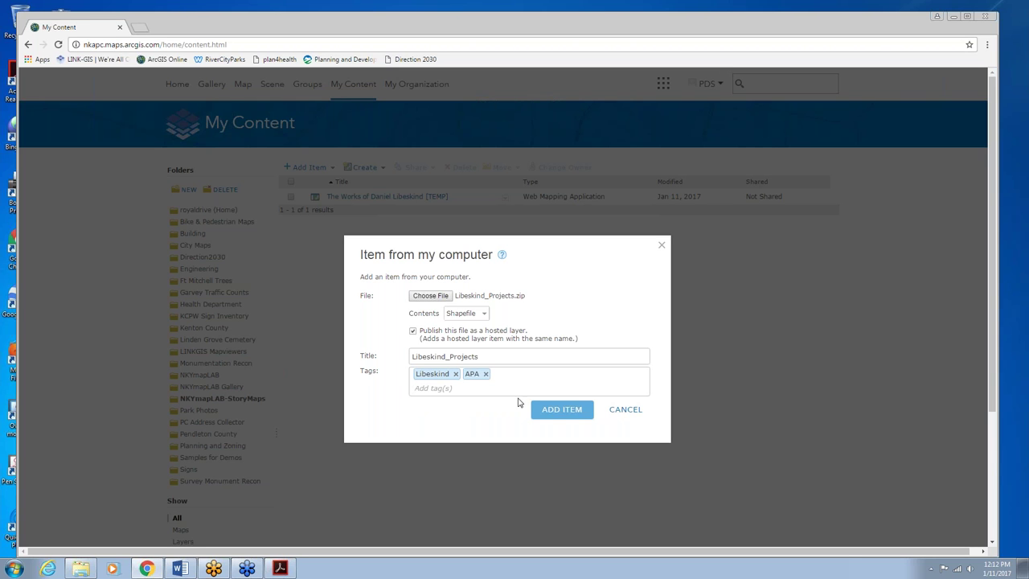
{"action": "left_click", "coordinate": [565, 413]}
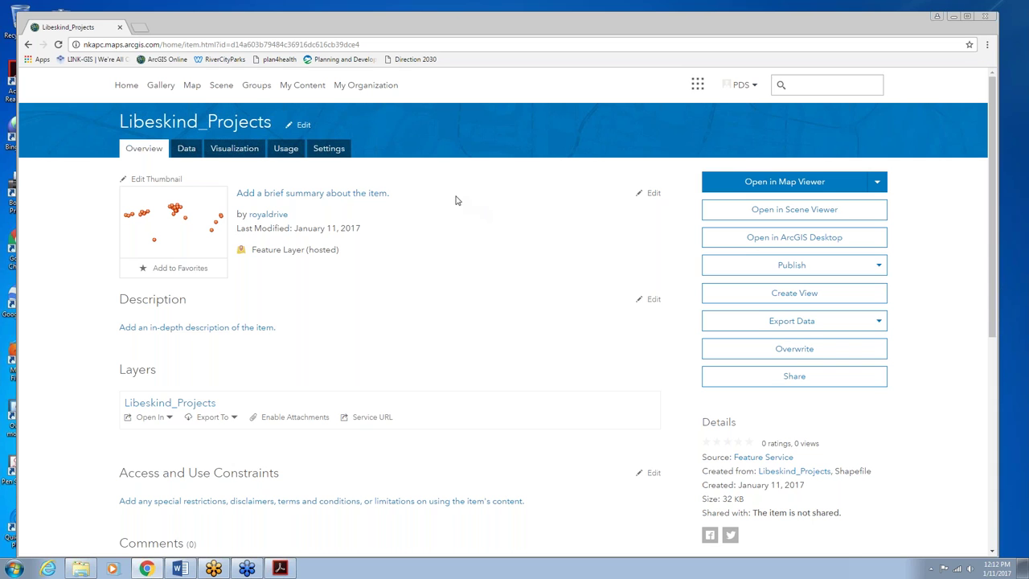
Step: Open the Libeskind_Projects layer in the map viewer and apply the Location (Single symbol) drawing style
{"action": "left_click", "coordinate": [801, 183]}
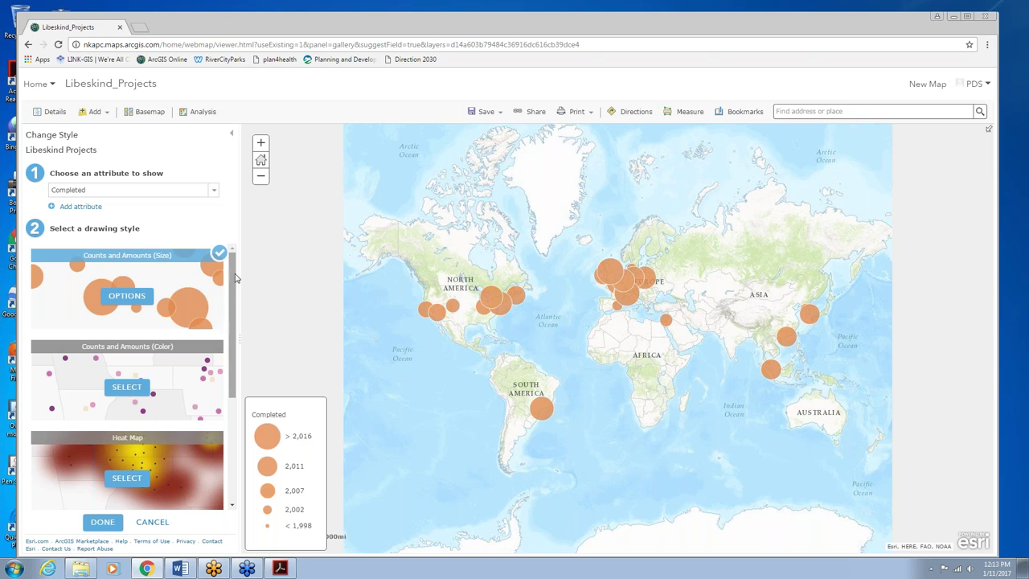
{"action": "left_click_drag", "start_coordinate": [233, 277], "coordinate": [235, 359]}
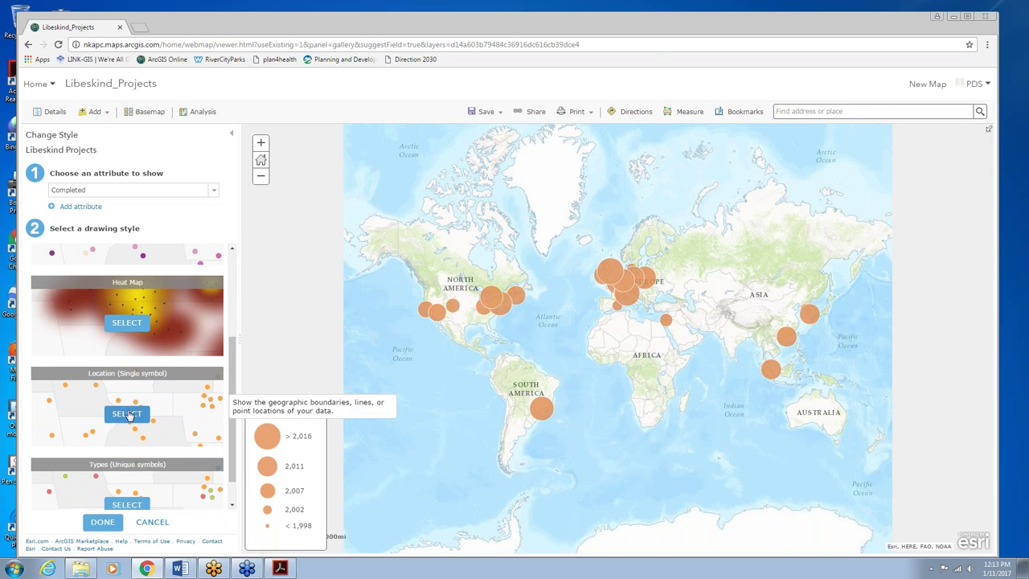
{"action": "left_click", "coordinate": [127, 415]}
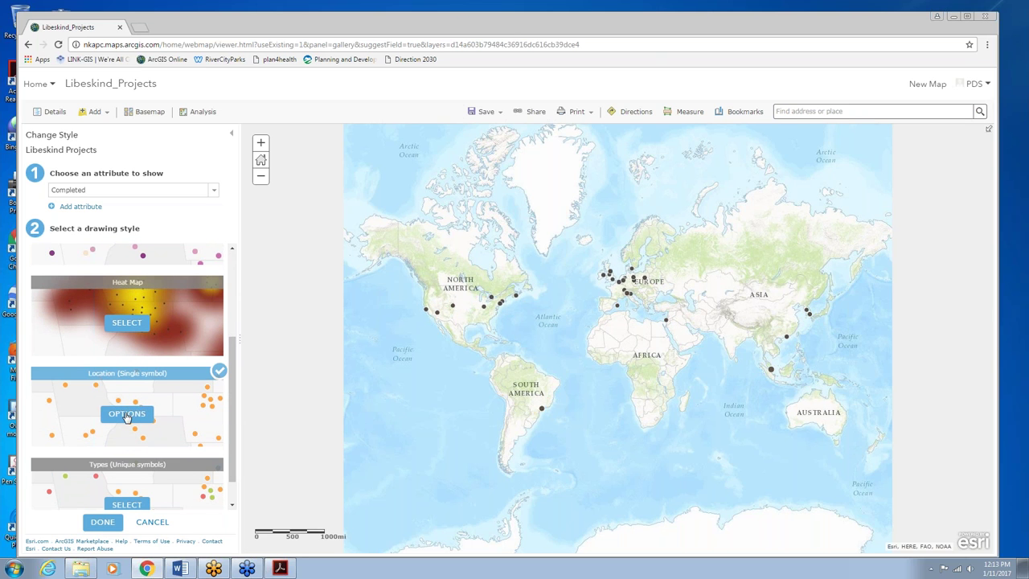
{"action": "scroll", "coordinate": [238, 338], "scroll_direction": "up", "scroll_amount": 1}
{"action": "mouse_move", "coordinate": [237, 338]}
{"action": "left_mouse_down"}
{"action": "mouse_move", "coordinate": [241, 278]}
{"action": "mouse_move", "coordinate": [232, 364]}
{"action": "left_mouse_up"}
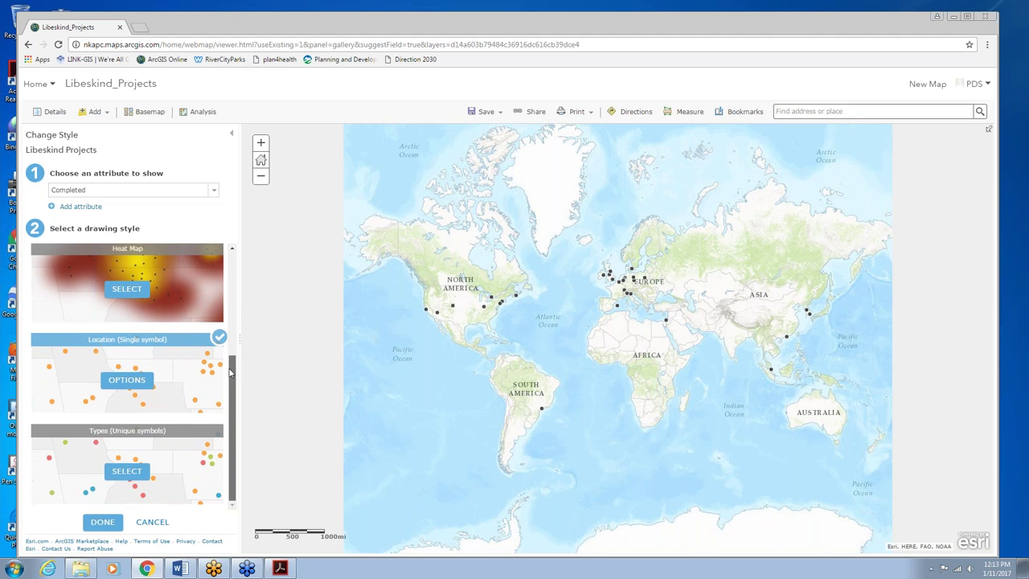
{"action": "left_click", "coordinate": [102, 522]}
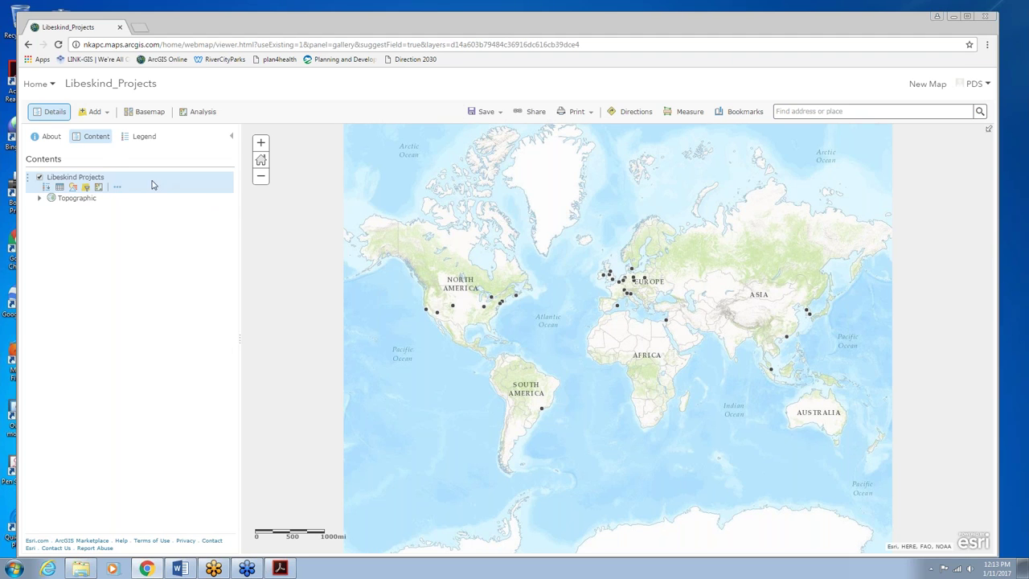
Step: Change the Libeskind Projects point symbol to an orange circle from the Shapes set and enlarge it slightly
{"action": "left_click", "coordinate": [72, 186]}
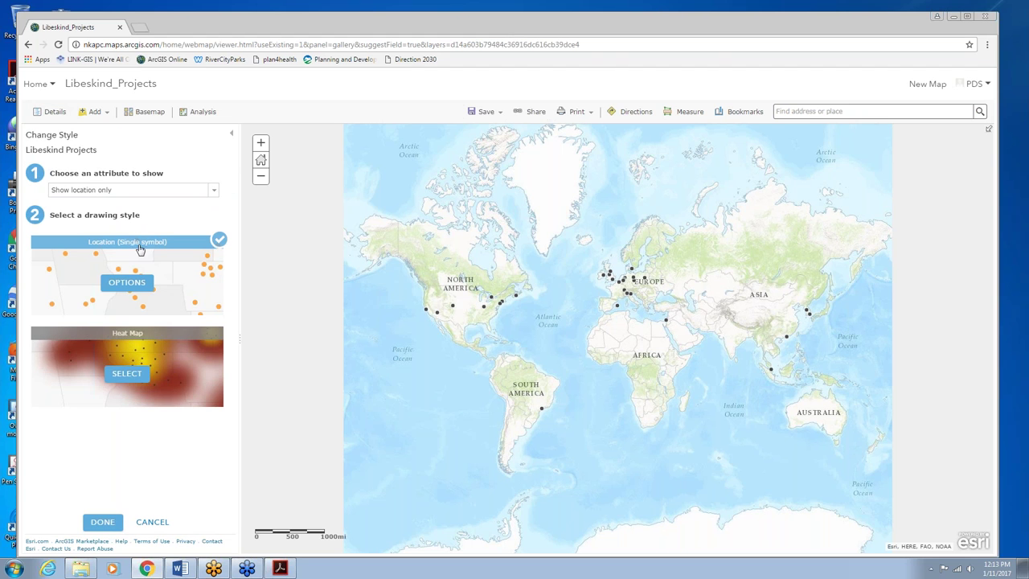
{"action": "left_click", "coordinate": [127, 285]}
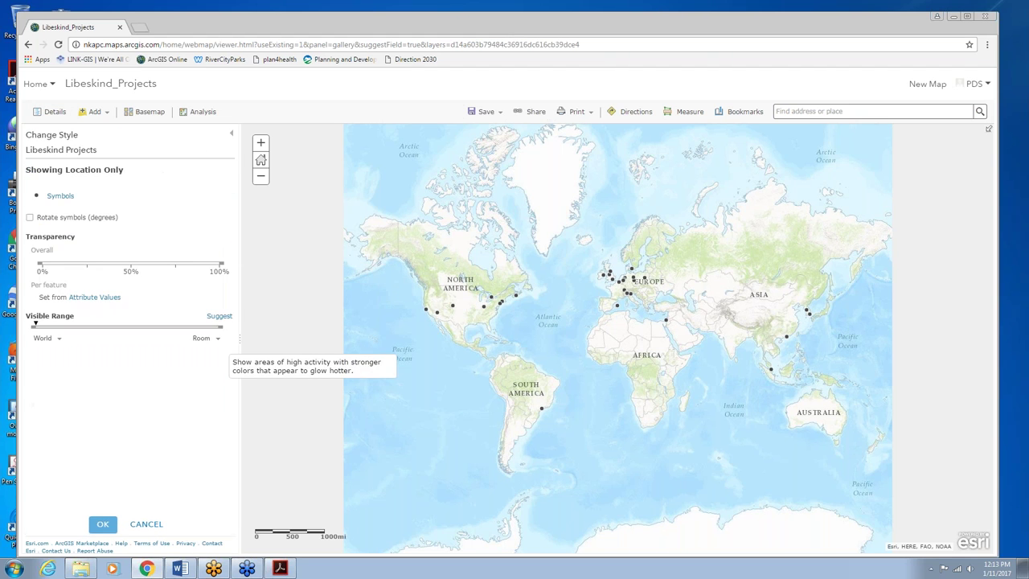
{"action": "left_click", "coordinate": [59, 197]}
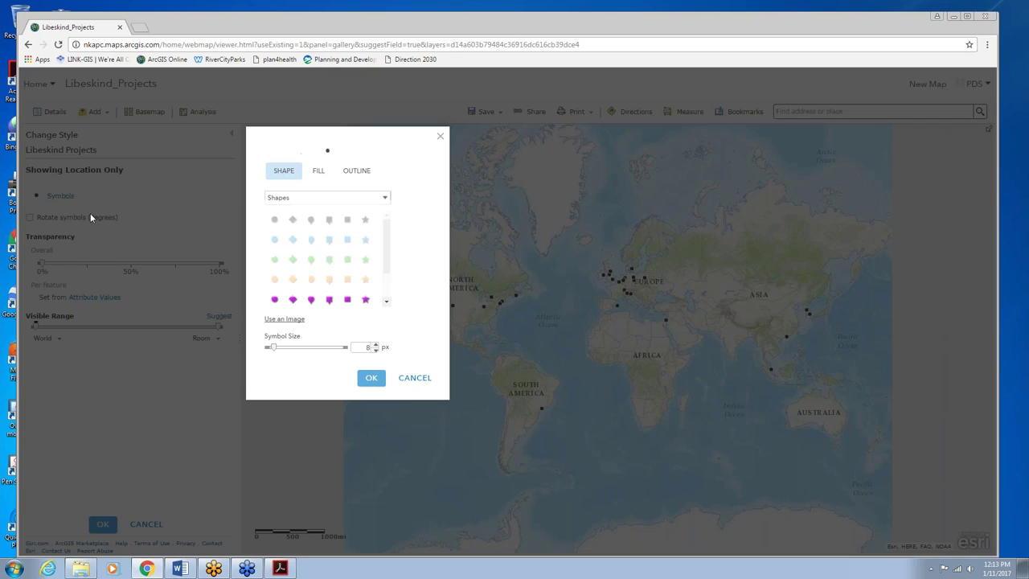
{"action": "left_click", "coordinate": [275, 276]}
{"action": "left_click_drag", "start_coordinate": [273, 345], "coordinate": [281, 352]}
{"action": "left_click", "coordinate": [369, 384]}
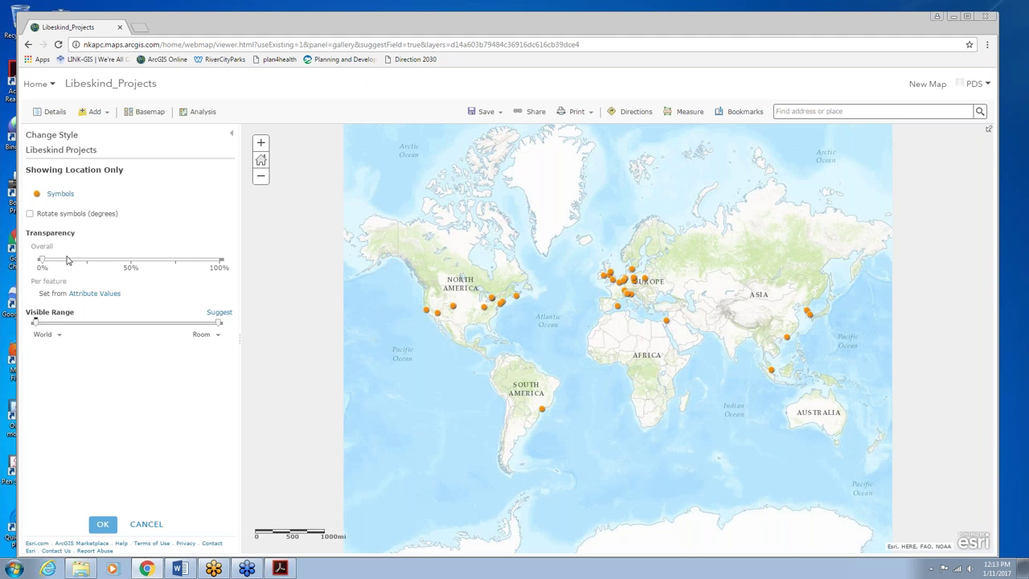
Step: Set the overall transparency of the Libeskind Projects layer to about 25% and finish the style changes
{"action": "left_click_drag", "start_coordinate": [43, 260], "coordinate": [87, 268]}
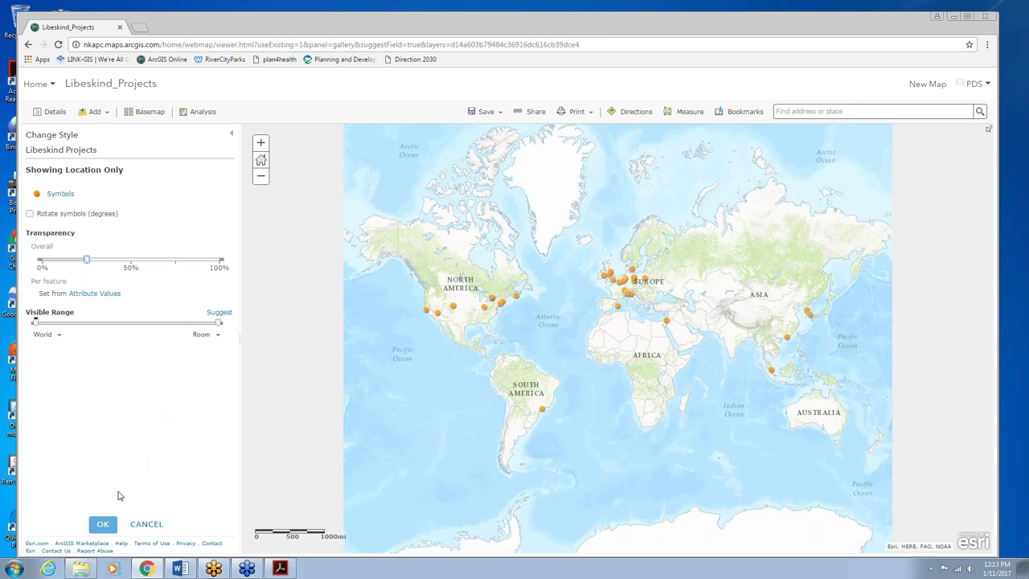
{"action": "left_click", "coordinate": [106, 524]}
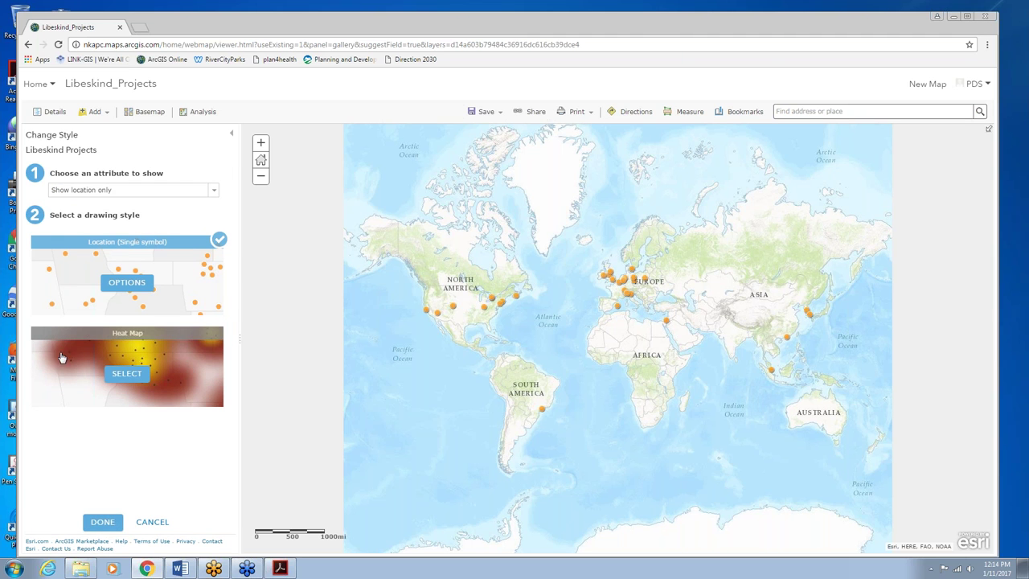
{"action": "left_click", "coordinate": [105, 523]}
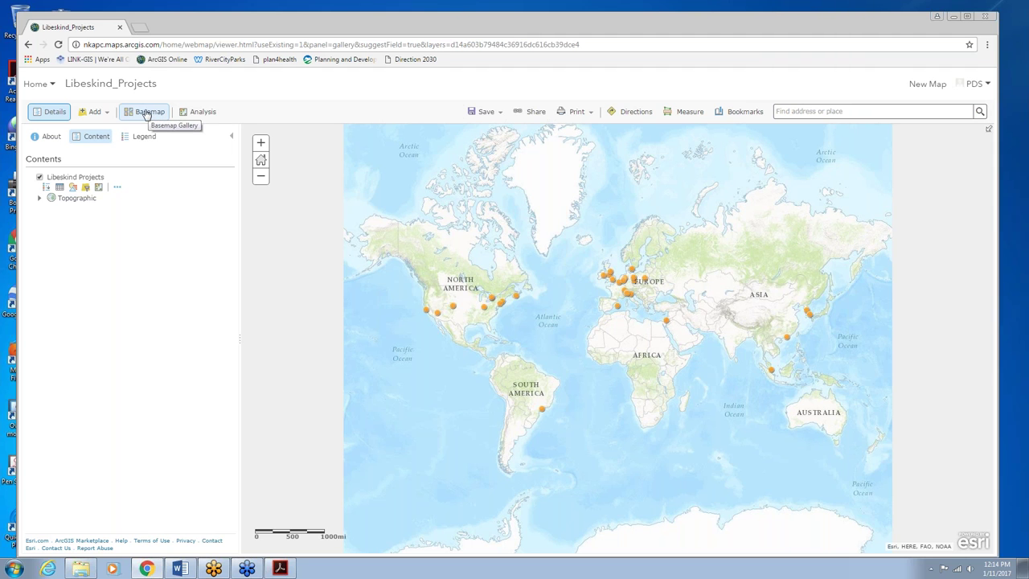
Step: Switch the map's basemap to Dark Gray Canvas and frame the project locations more closely
{"action": "left_click", "coordinate": [146, 110]}
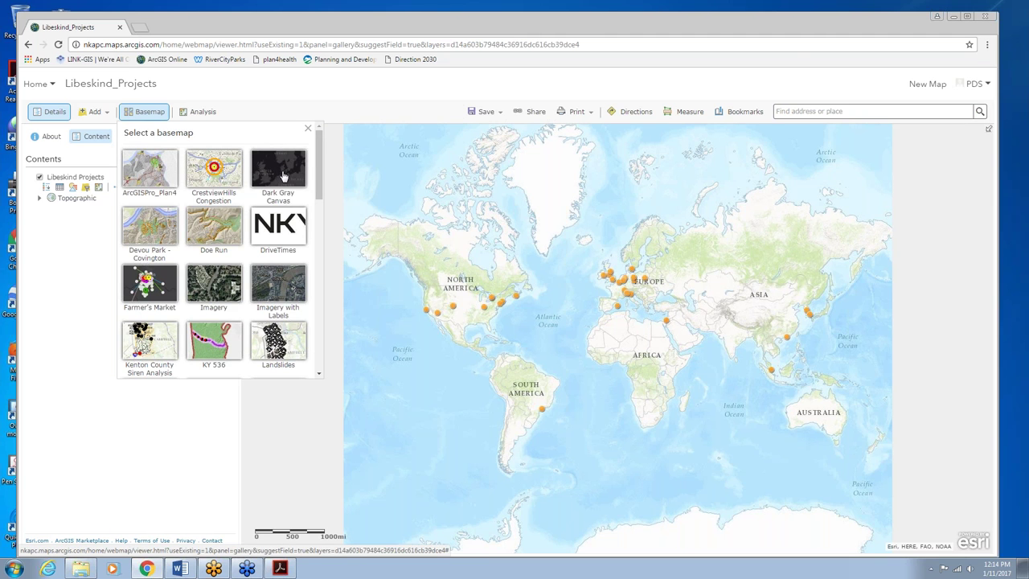
{"action": "scroll", "coordinate": [141, 245], "scroll_direction": "down", "scroll_amount": 3}
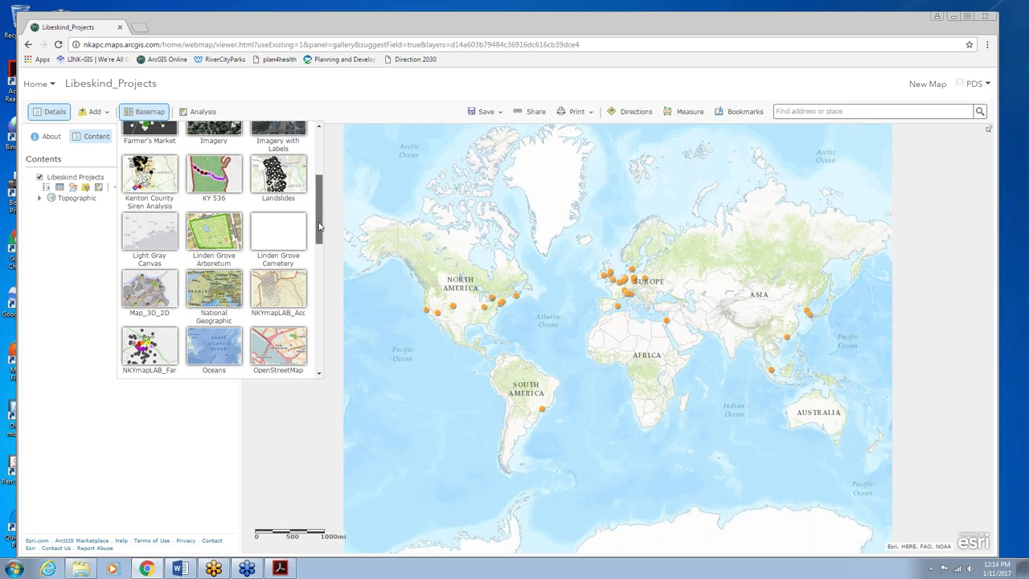
{"action": "left_click_drag", "start_coordinate": [319, 228], "coordinate": [325, 187]}
{"action": "left_click", "coordinate": [280, 185]}
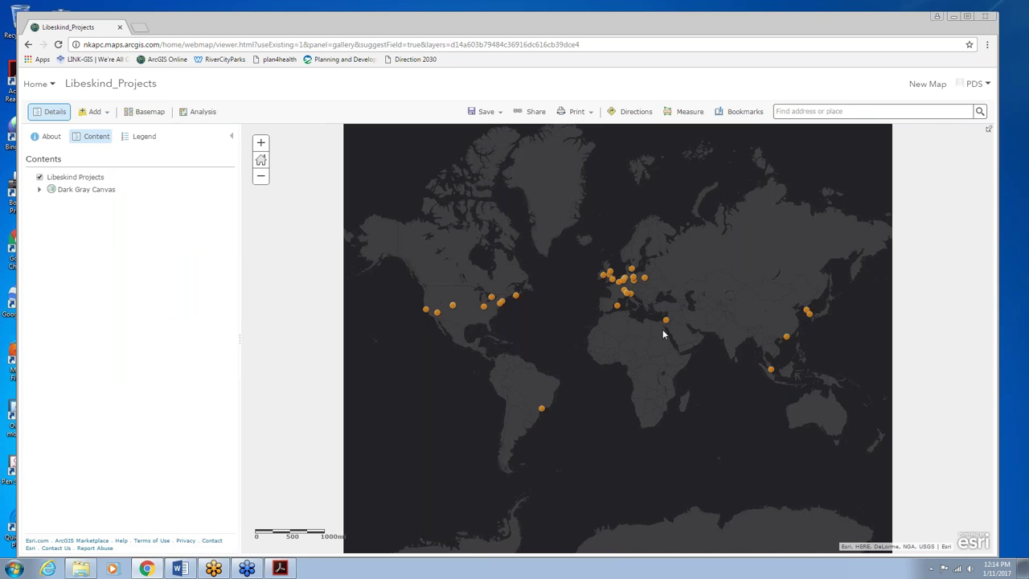
{"action": "scroll", "coordinate": [593, 306], "scroll_direction": "up", "scroll_amount": 1}
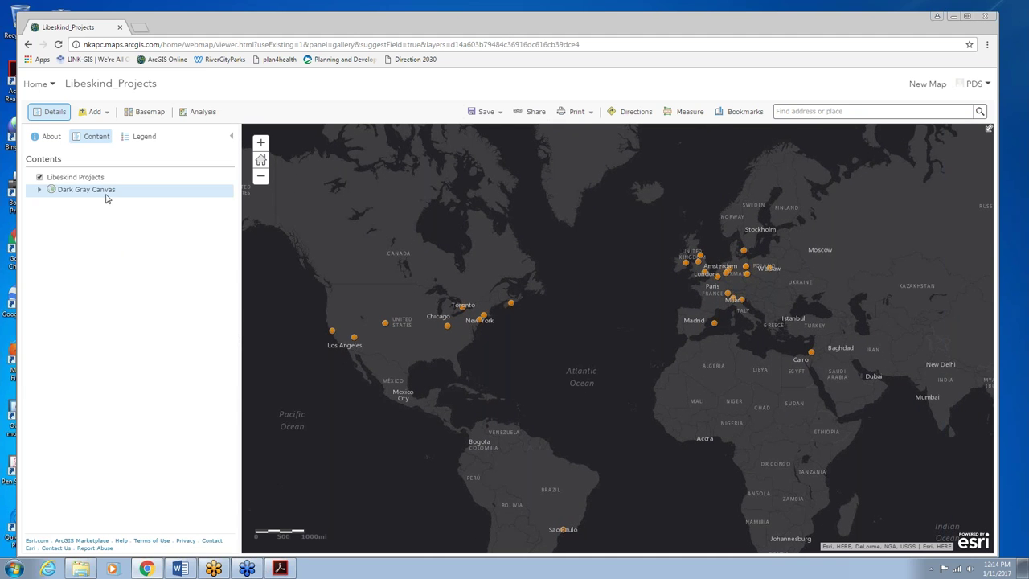
Step: Start saving a copy of the map titled "Libeskind Basemap" with the tags Libeskind Basemap and APA
{"action": "left_click", "coordinate": [499, 111]}
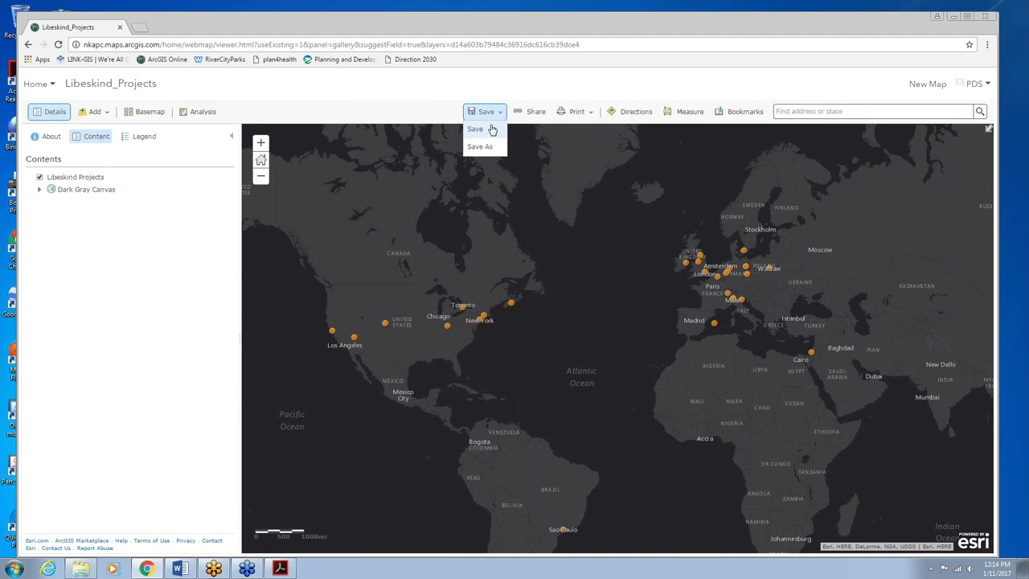
{"action": "left_click", "coordinate": [483, 149]}
{"action": "left_click", "coordinate": [503, 287]}
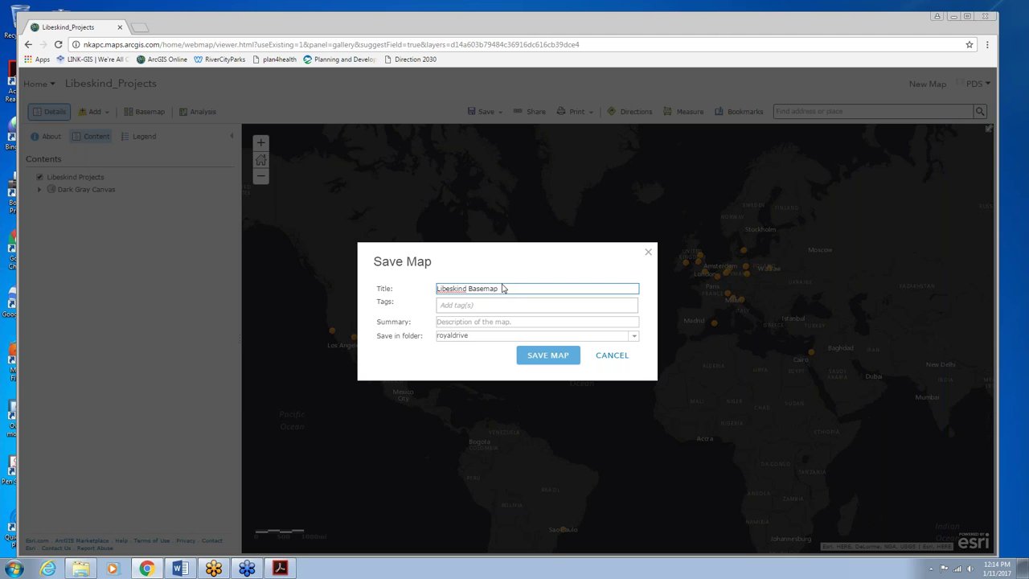
{"action": "left_click", "coordinate": [507, 305]}
{"action": "type", "text": "Lib"}
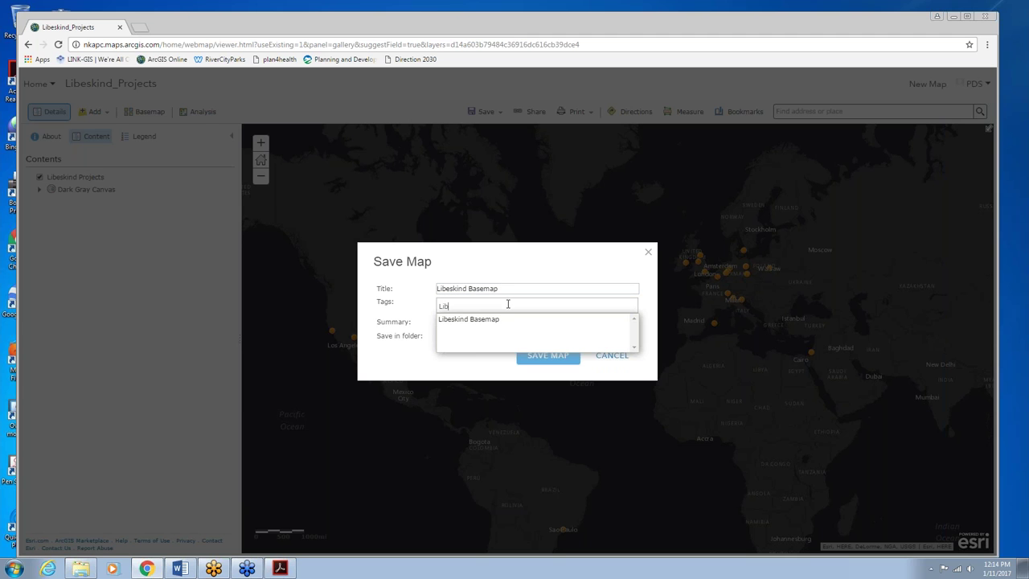
{"action": "left_click", "coordinate": [501, 319]}
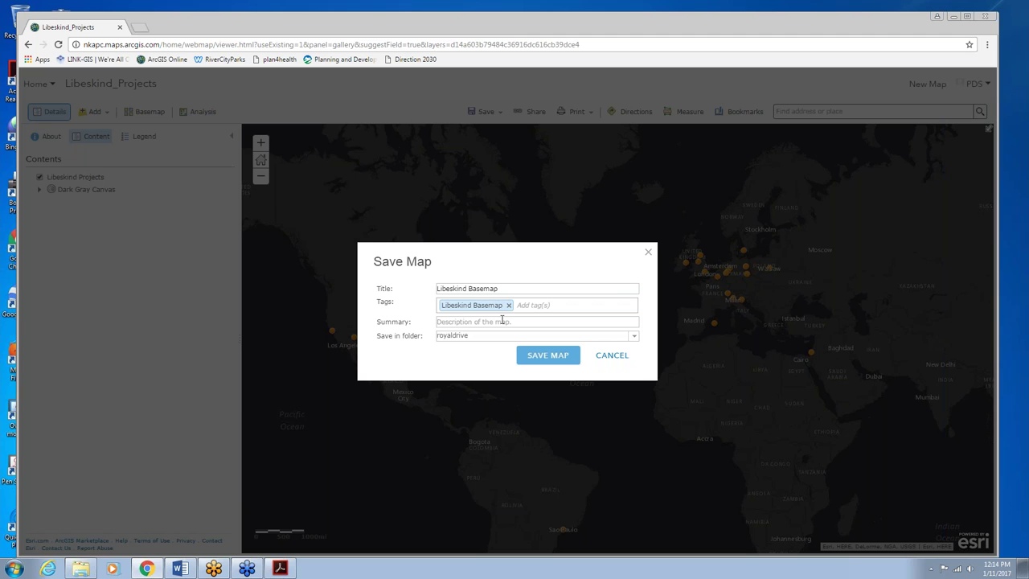
{"action": "type", "text": "AP"}
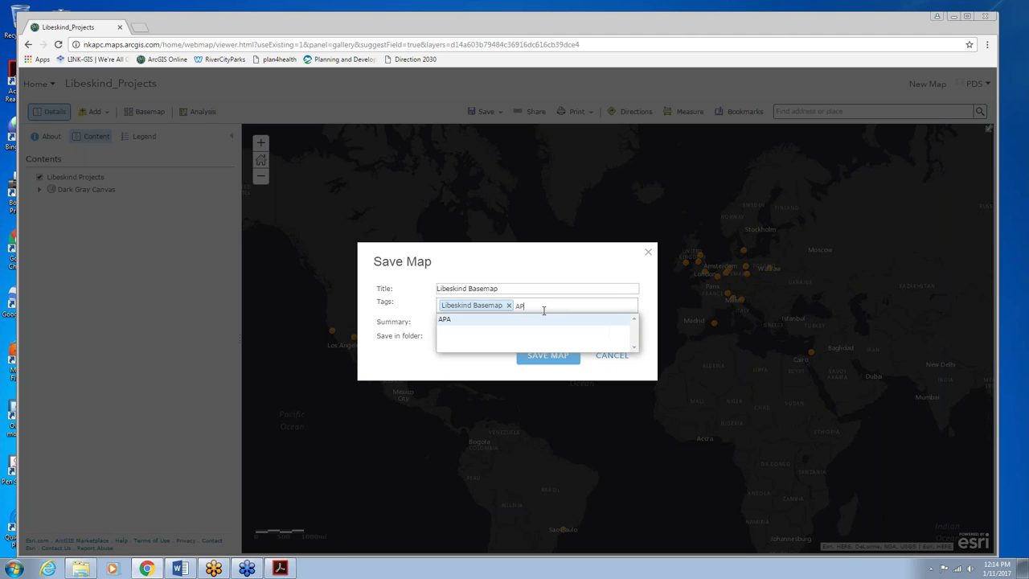
{"action": "type", "text": "A"}
{"action": "left_click", "coordinate": [547, 319]}
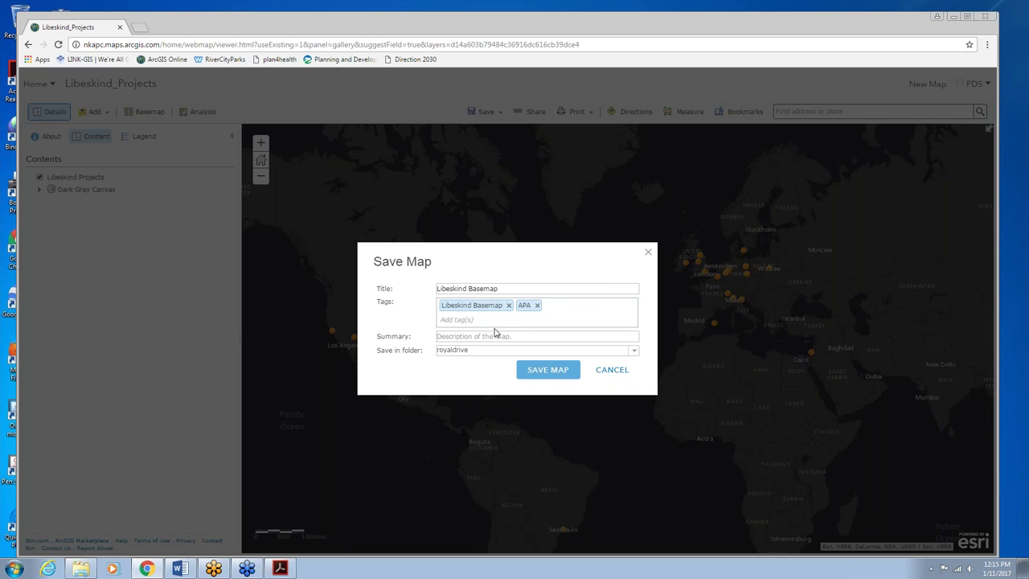
Step: Reuse the title "Libeskind Basemap" as the summary and save the map in the NKYmapLAB-StoryMaps folder
{"action": "left_click_drag", "start_coordinate": [509, 287], "coordinate": [406, 277]}
{"action": "key", "text": "ctrl+c"}
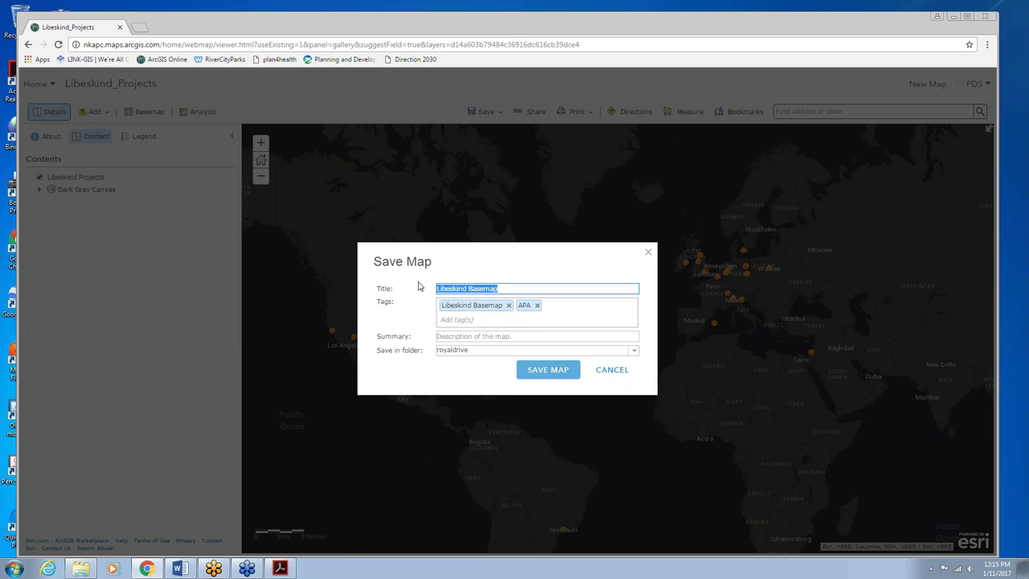
{"action": "left_click", "coordinate": [480, 339]}
{"action": "key", "text": "ctrl+v"}
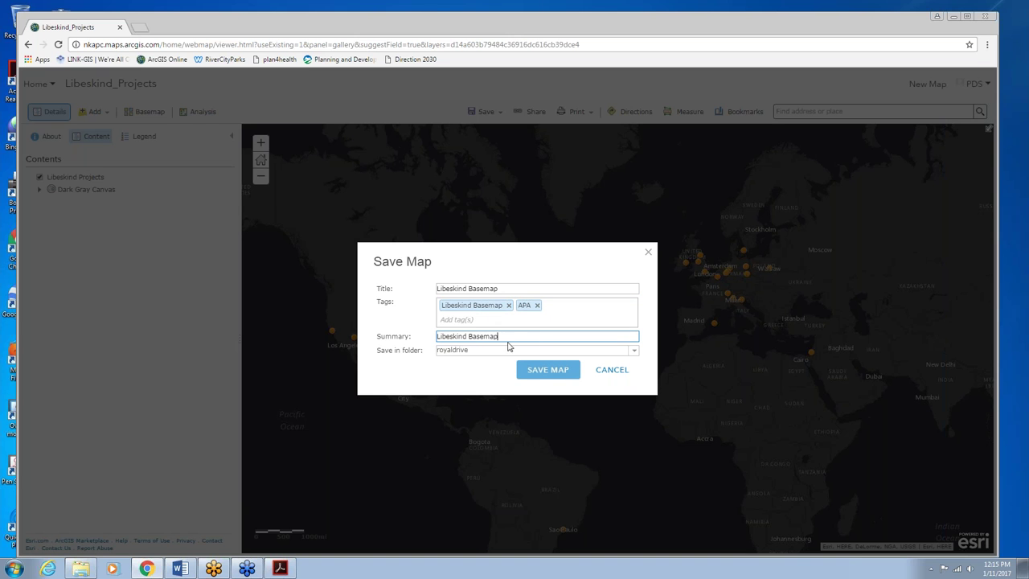
{"action": "left_click", "coordinate": [632, 353]}
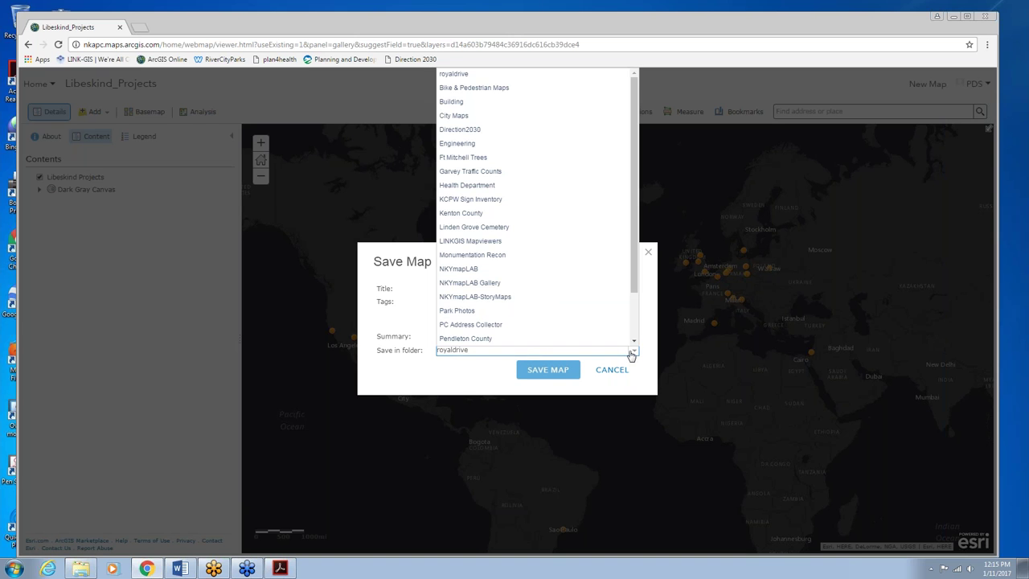
{"action": "left_click", "coordinate": [486, 297]}
{"action": "left_click", "coordinate": [558, 369]}
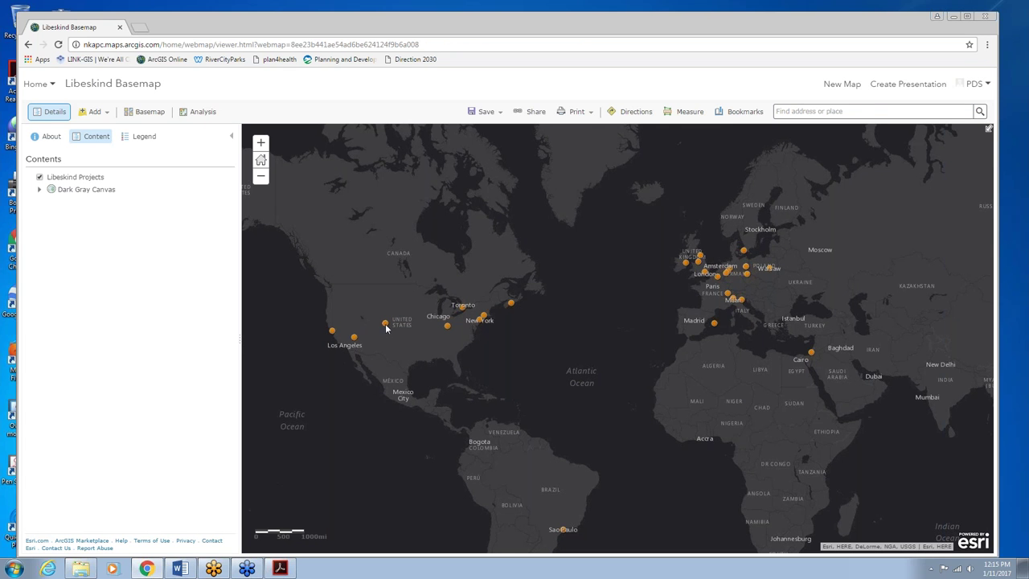
Step: Check the Denver point's pop-up and exclude the FID field from the Libeskind Projects layer's pop-up attributes
{"action": "left_click", "coordinate": [385, 323]}
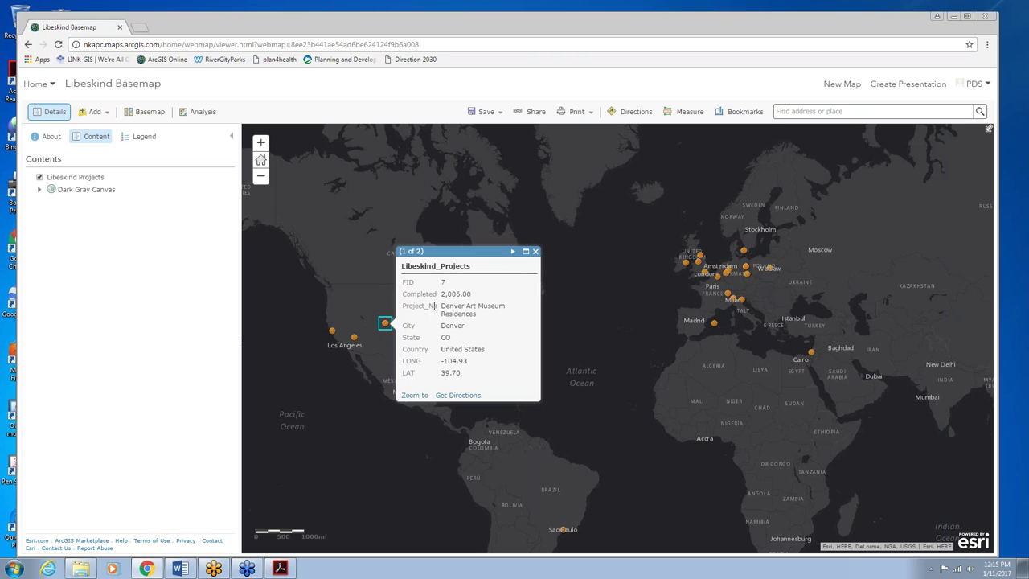
{"action": "left_click", "coordinate": [535, 252]}
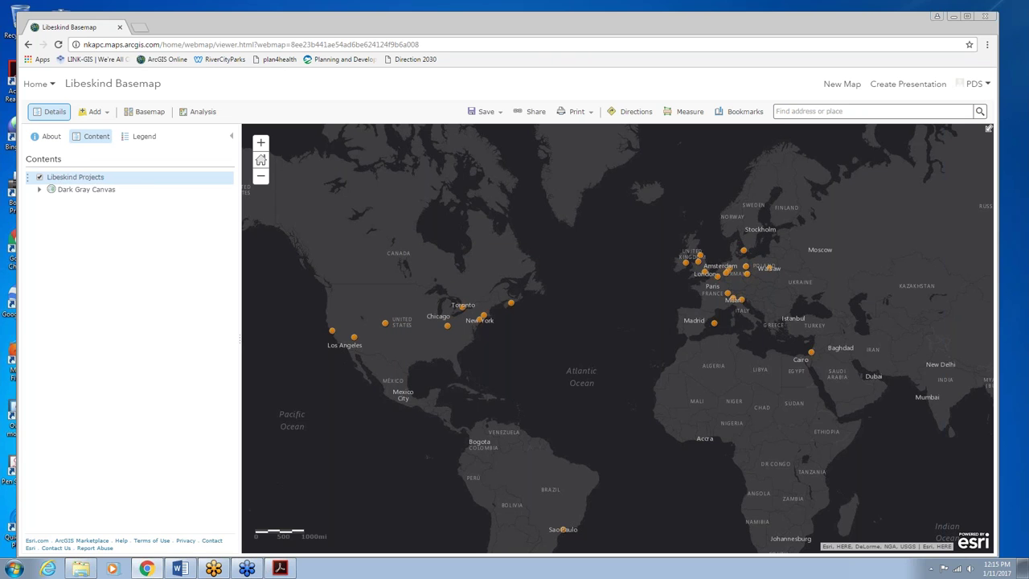
{"action": "mouse_move", "coordinate": [97, 179]}
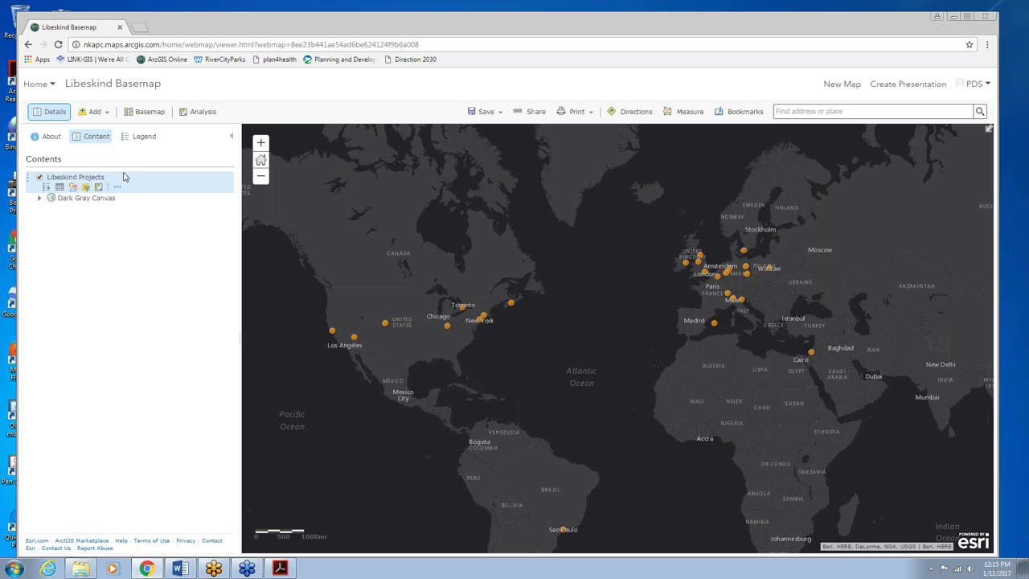
{"action": "left_click", "coordinate": [117, 188]}
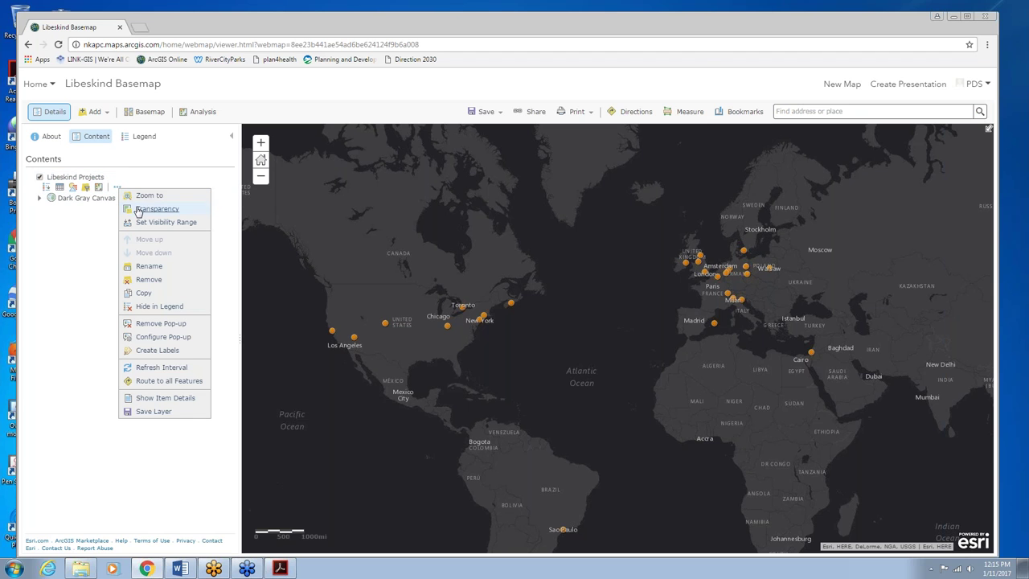
{"action": "left_click", "coordinate": [163, 338]}
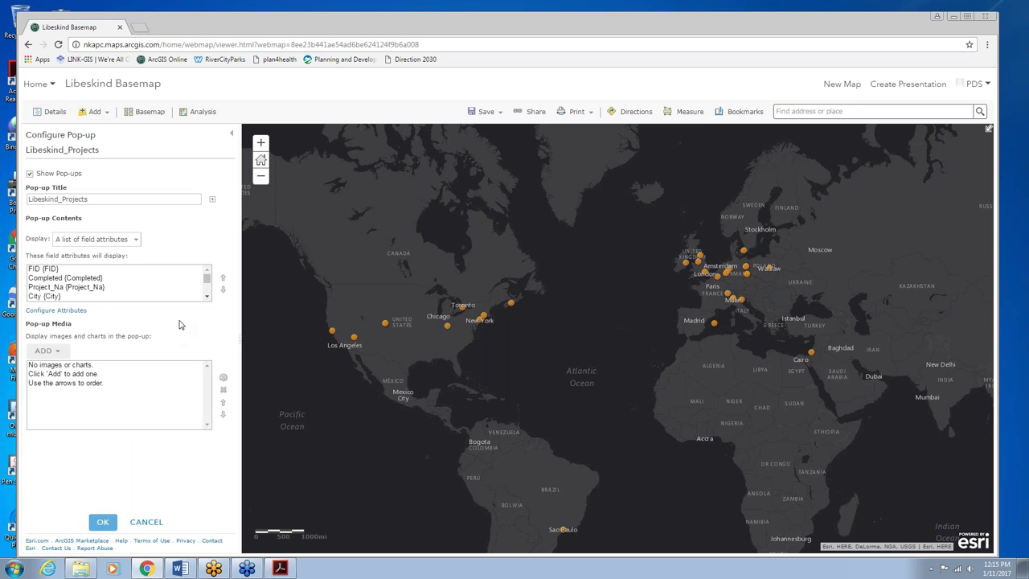
{"action": "left_click", "coordinate": [64, 312]}
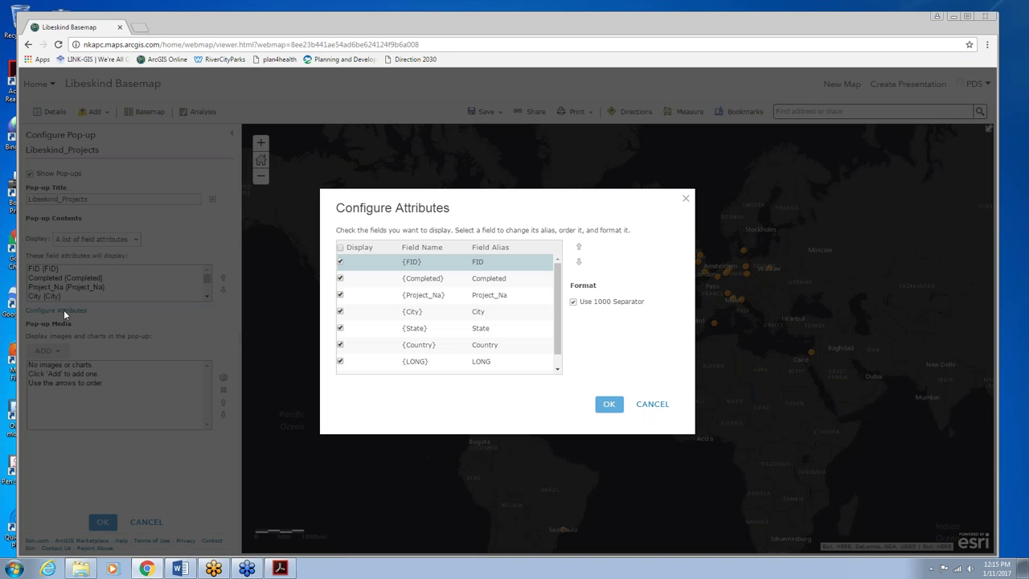
{"action": "left_click", "coordinate": [340, 263]}
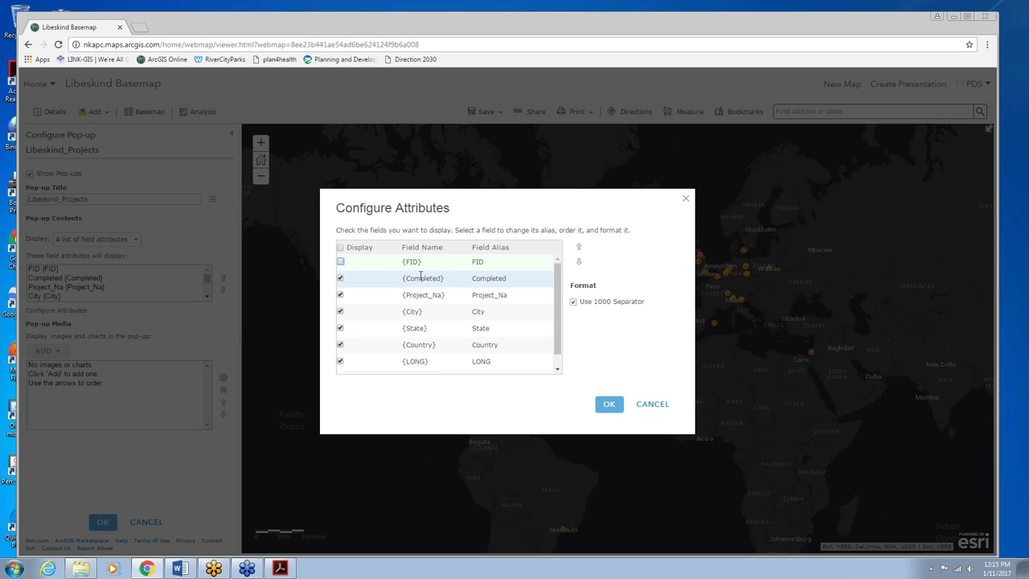
Step: Give the Completed field the alias "Year Completed" and format it without decimal places or a thousands separator
{"action": "left_click", "coordinate": [510, 279]}
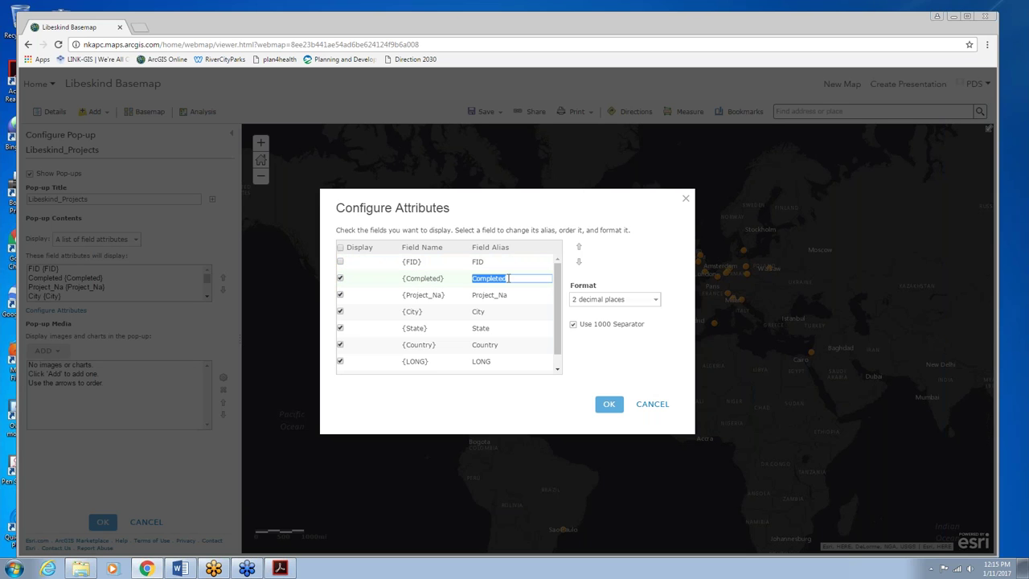
{"action": "type", "text": "Year Completed"}
{"action": "left_click", "coordinate": [631, 301]}
{"action": "left_click", "coordinate": [631, 301]}
{"action": "left_click", "coordinate": [618, 312]}
Step: Change the Project_Na field's alias to "Project Name" and apply the pop-up configuration
{"action": "left_click", "coordinate": [494, 295]}
{"action": "left_click", "coordinate": [496, 295]}
{"action": "key", "text": "BackSpace"}
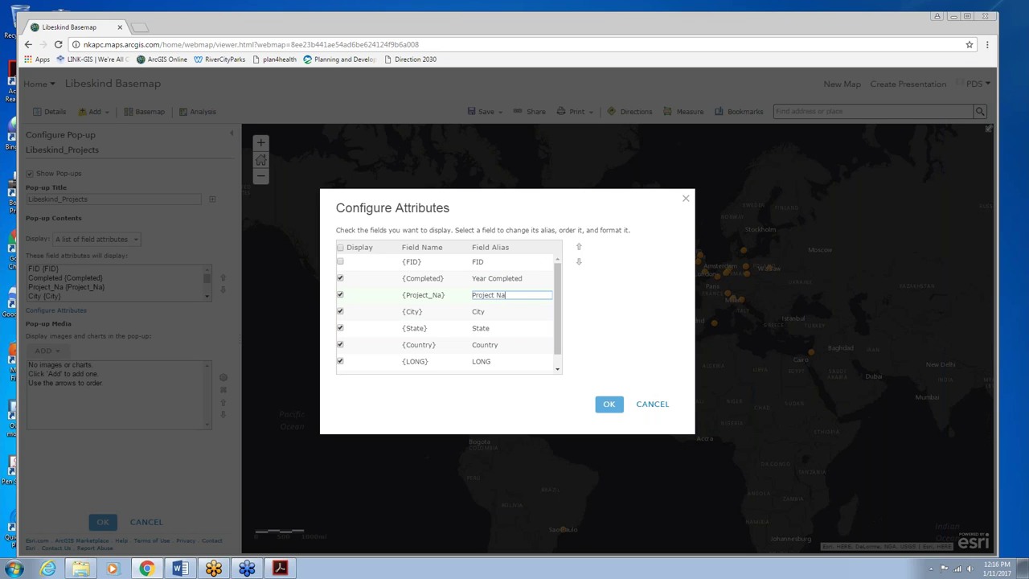
{"action": "type", "text": "me"}
{"action": "left_click", "coordinate": [608, 404]}
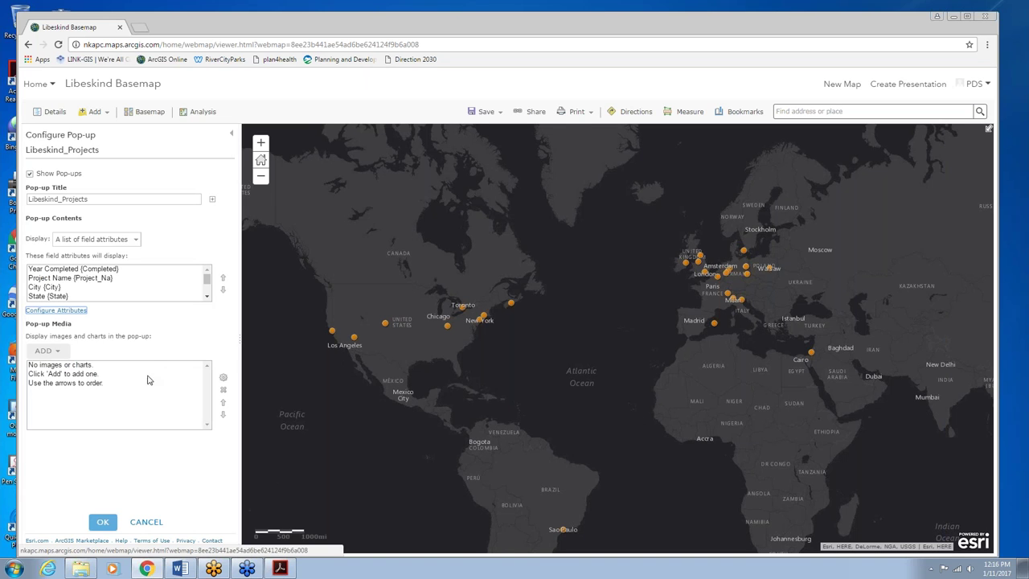
{"action": "left_click", "coordinate": [109, 522]}
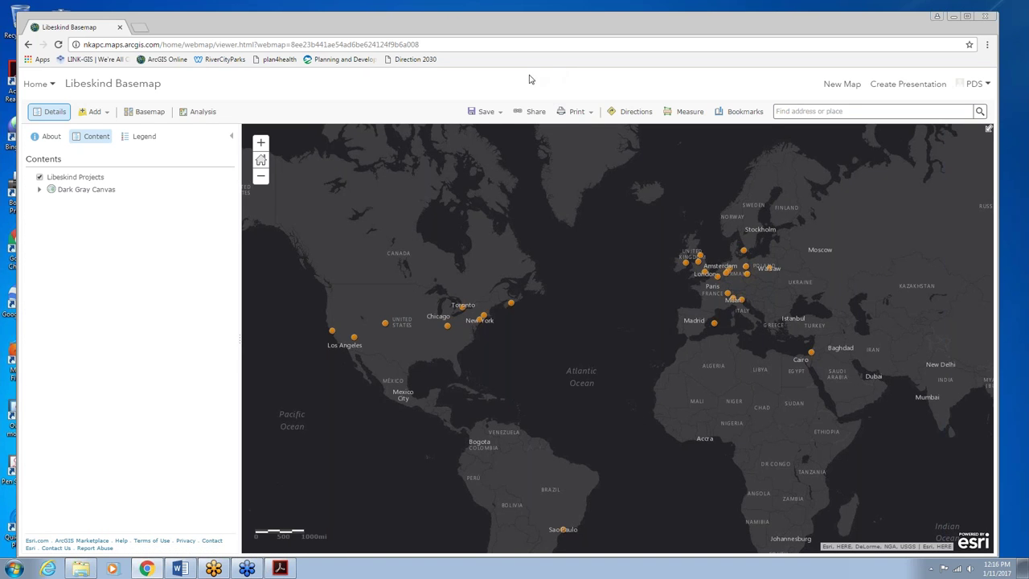
Step: Save the Libeskind Basemap map and check the reconfigured pop-up on the Denver point
{"action": "left_click", "coordinate": [486, 111]}
{"action": "left_click", "coordinate": [486, 125]}
{"action": "left_click", "coordinate": [387, 324]}
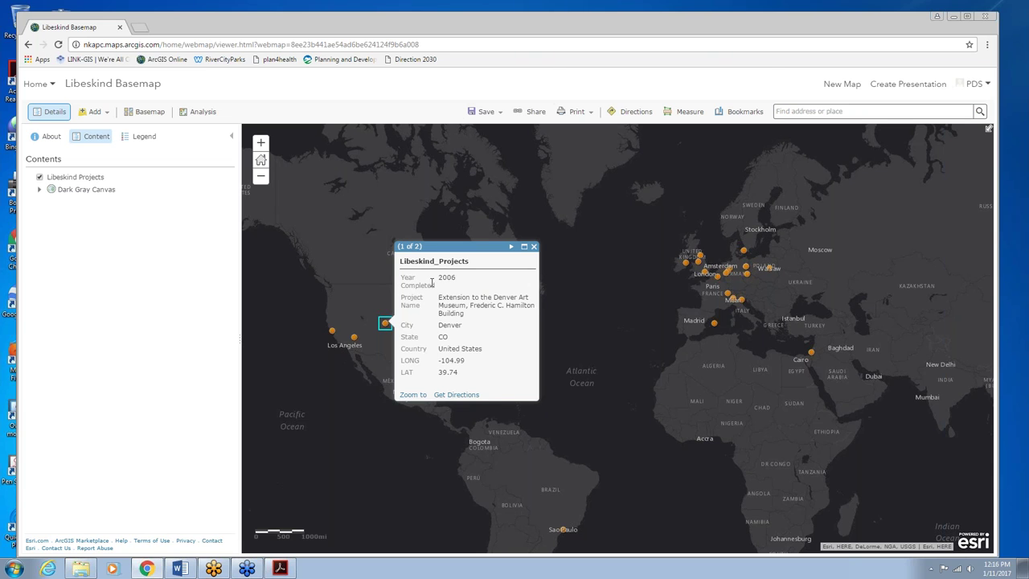
{"action": "left_click", "coordinate": [534, 246]}
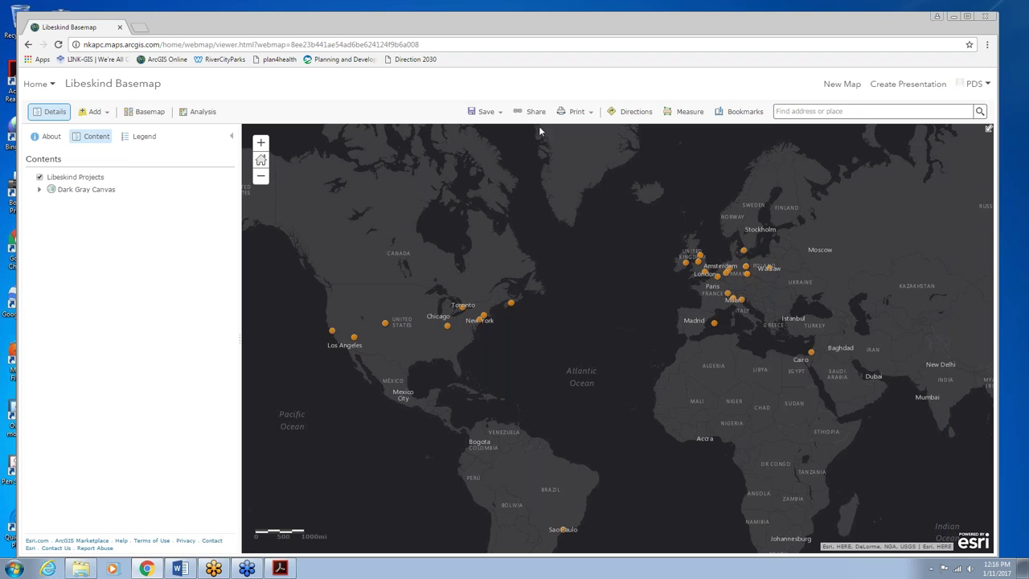
Step: Open the item details of the Libeskind Basemap web map from the NKYmapLAB-StoryMaps folder in My Content
{"action": "left_click", "coordinate": [45, 89]}
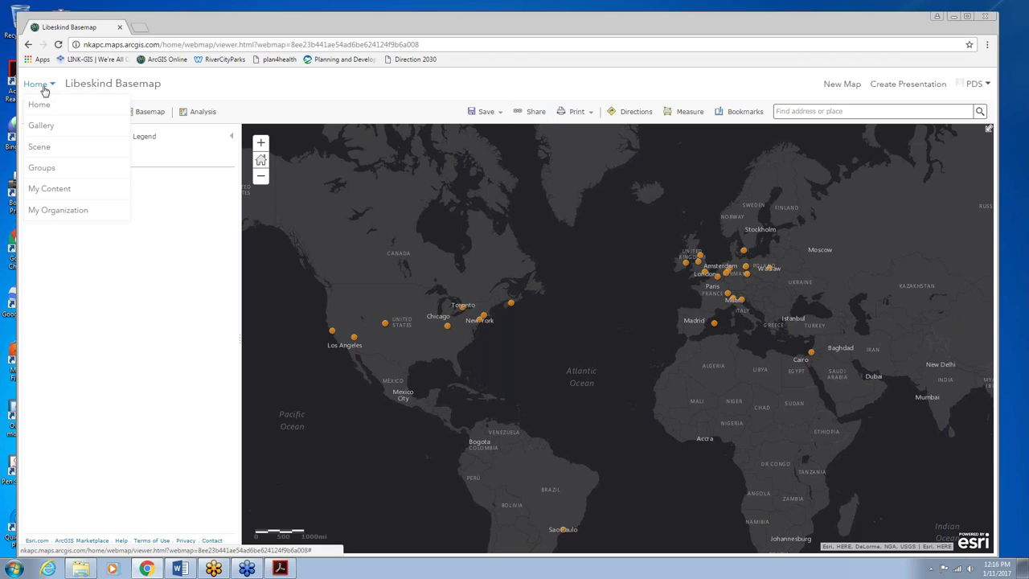
{"action": "left_click", "coordinate": [70, 191]}
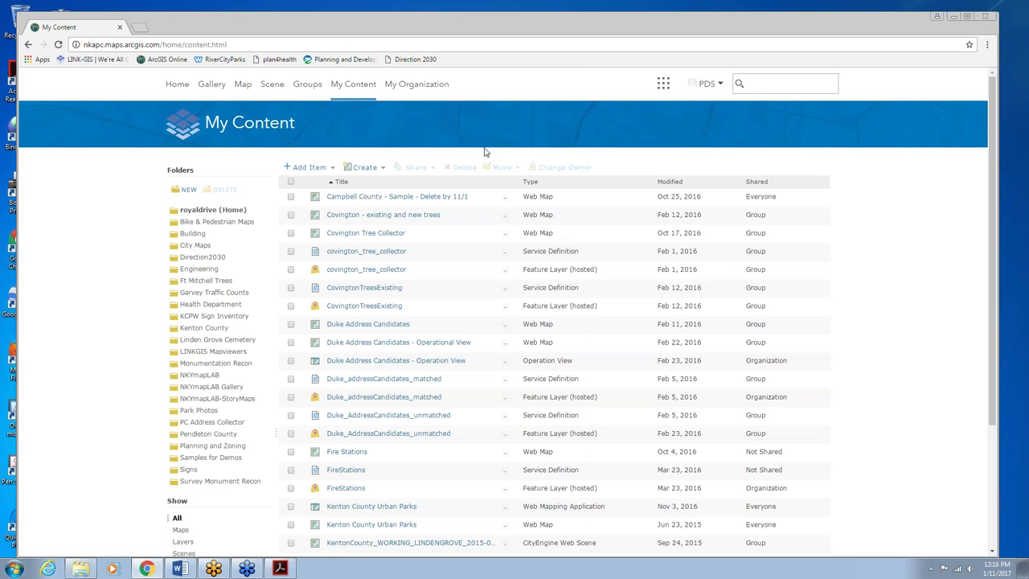
{"action": "left_click", "coordinate": [222, 399]}
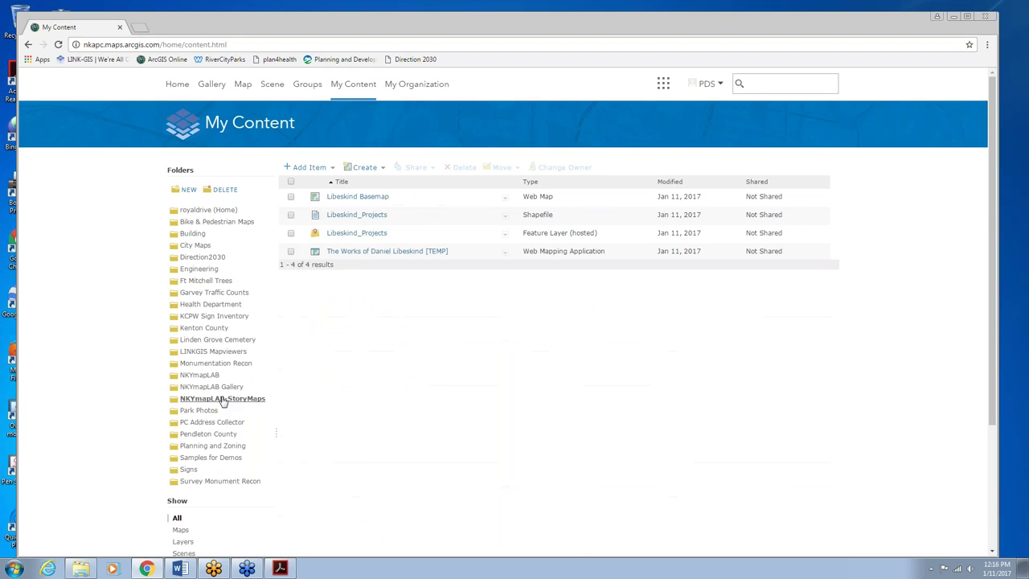
{"action": "left_click", "coordinate": [505, 197]}
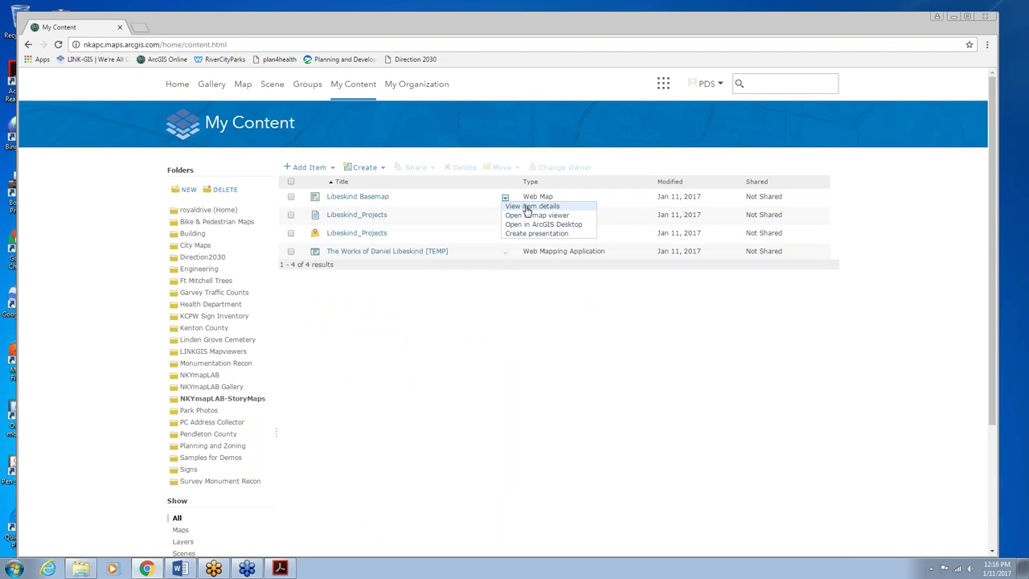
{"action": "left_click", "coordinate": [524, 207]}
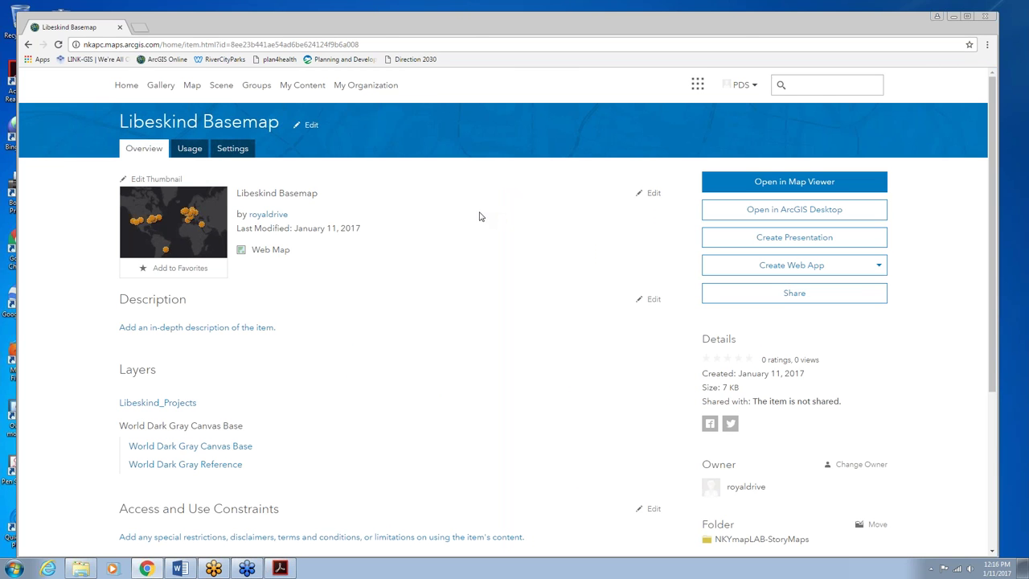
{"action": "mouse_move", "coordinate": [171, 214]}
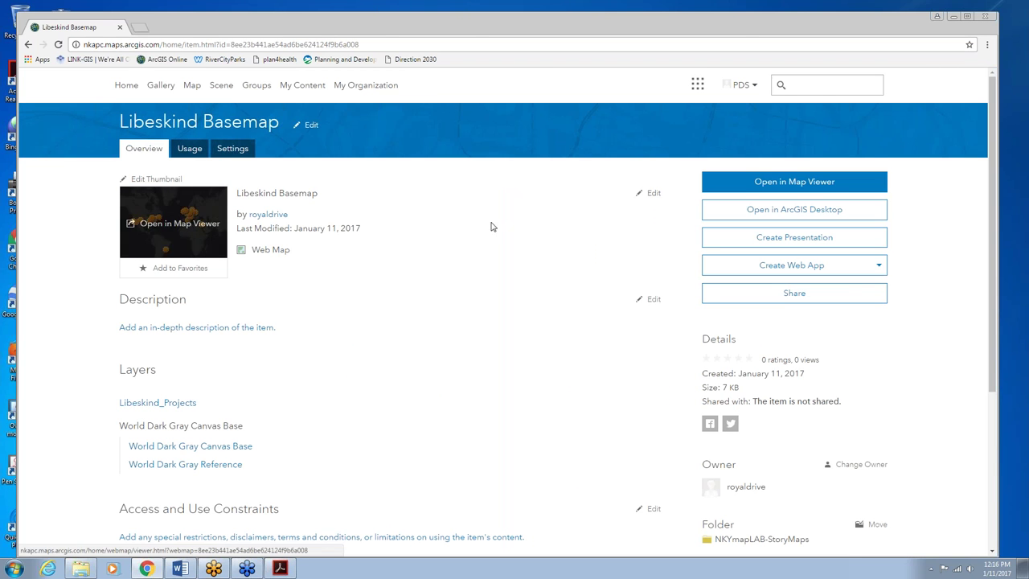
Step: Create a web app from a template, searching the configurable apps for "journal" and choosing Story Map Journal
{"action": "left_click", "coordinate": [832, 268]}
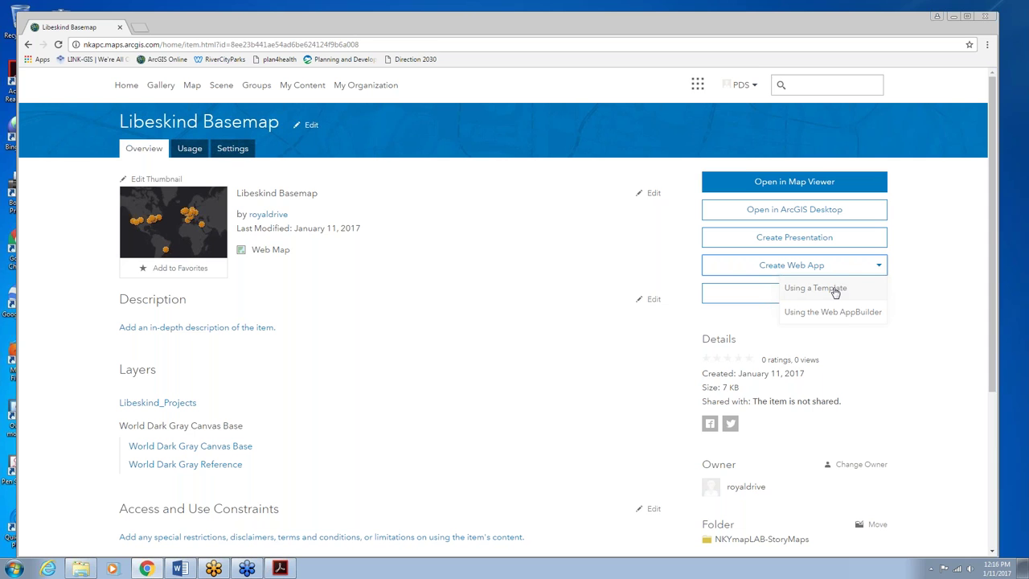
{"action": "left_click", "coordinate": [832, 291]}
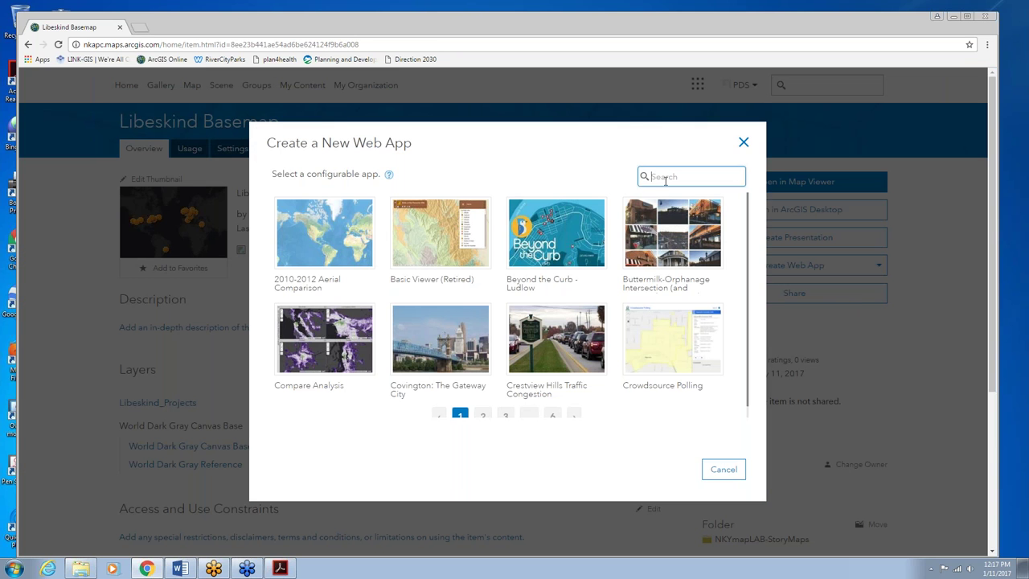
{"action": "left_click", "coordinate": [661, 177]}
{"action": "type", "text": "journal"}
{"action": "mouse_move", "coordinate": [698, 254]}
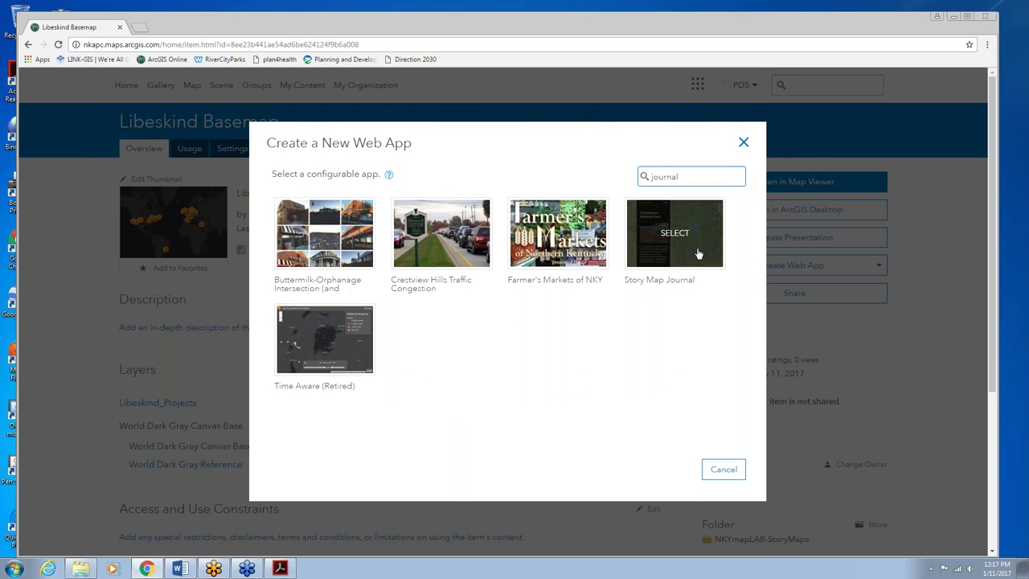
{"action": "left_click", "coordinate": [698, 254]}
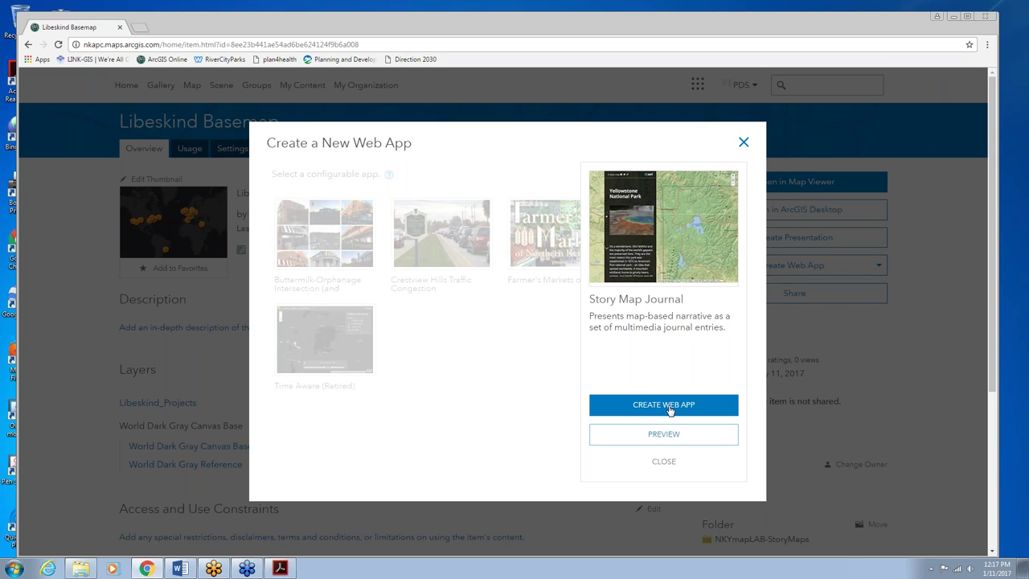
{"action": "left_click", "coordinate": [659, 405]}
Step: Change the new web app's title to "Libeskind World Architecture"
{"action": "triple_click", "coordinate": [362, 227]}
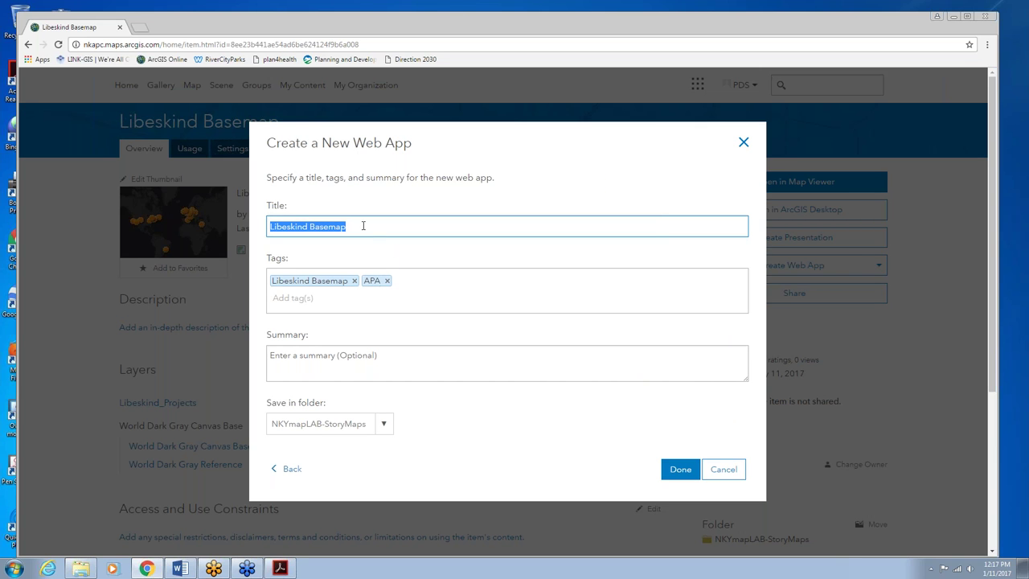
{"action": "left_click", "coordinate": [361, 226]}
{"action": "key", "text": "BackSpace"}
{"action": "key", "text": "BackSpace"}
{"action": "key", "text": "BackSpace"}
{"action": "key", "text": "BackSpace"}
{"action": "key", "text": "BackSpace"}
{"action": "type", "text": "World Architecture"}
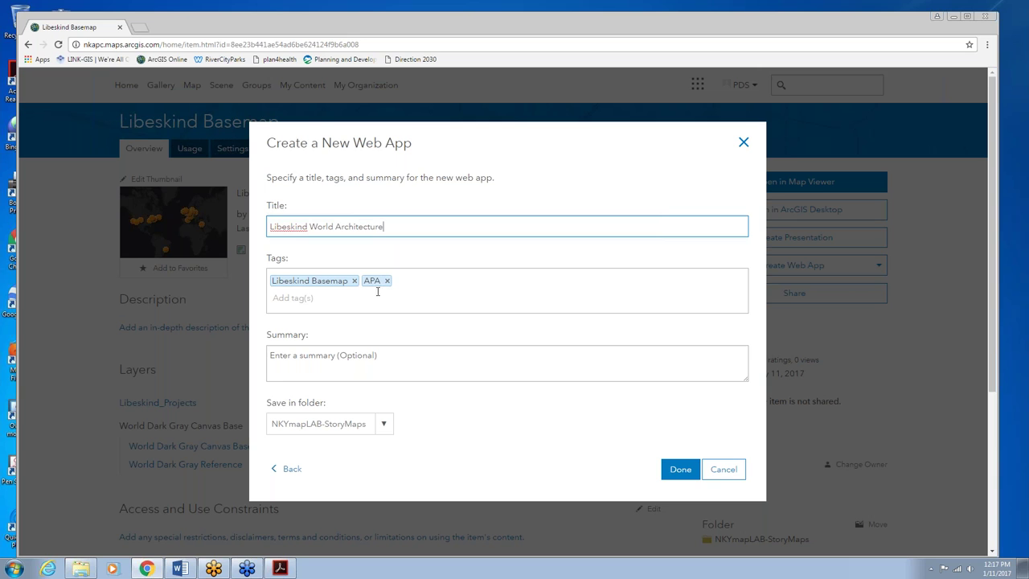
Step: Replace the web app's "Libeskind Basemap" tag with the tags "Libeskind" and "Architecture", keeping the APA tag
{"action": "left_click", "coordinate": [354, 281]}
{"action": "type", "text": "L"}
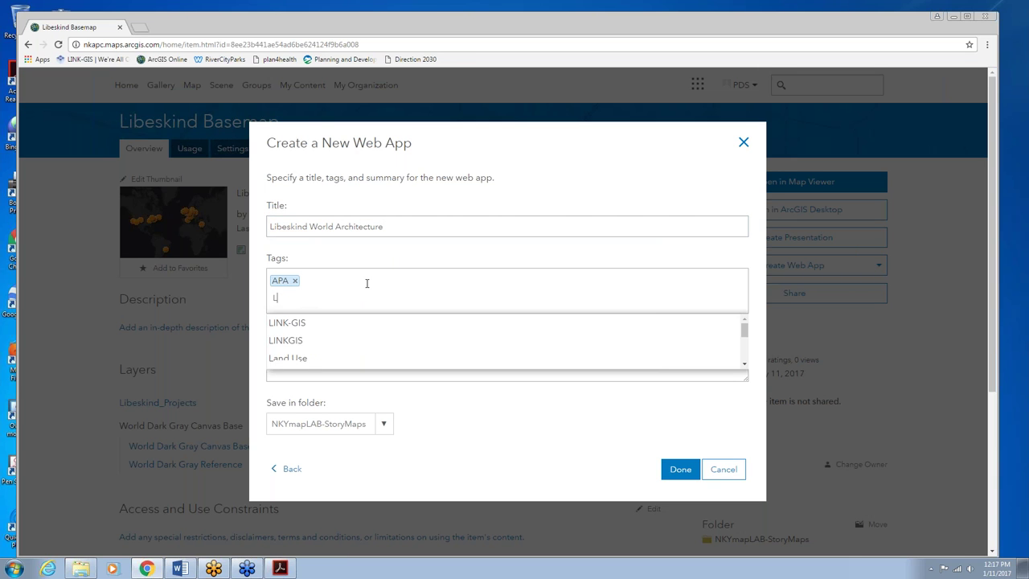
{"action": "type", "text": "ibeskind"}
{"action": "key", "text": "Return"}
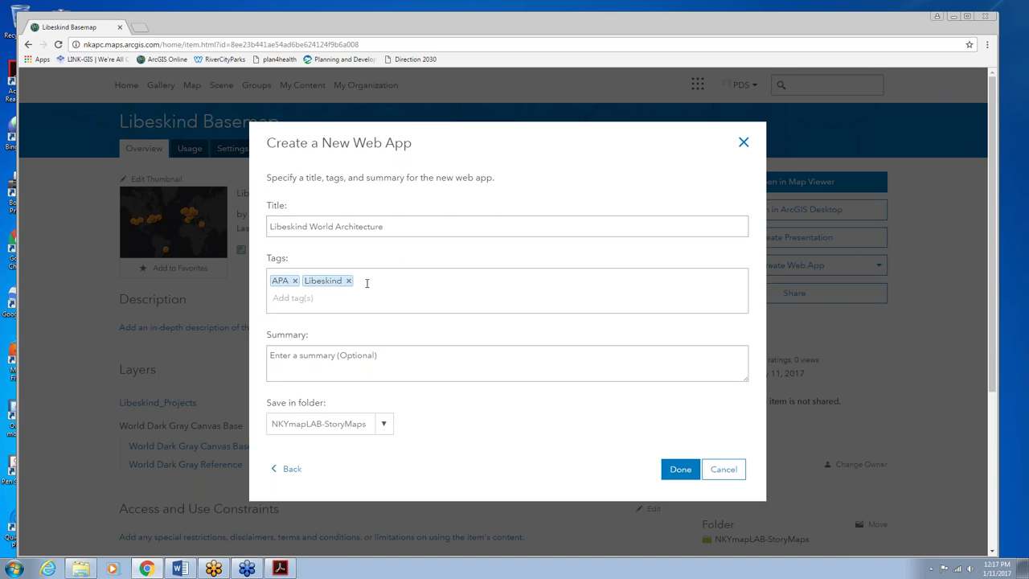
{"action": "type", "text": "ARchti"}
{"action": "key", "text": "BackSpace"}
{"action": "key", "text": "BackSpace"}
{"action": "key", "text": "BackSpace"}
{"action": "key", "text": "BackSpace"}
{"action": "type", "text": "c"}
{"action": "key", "text": "BackSpace"}
{"action": "key", "text": "BackSpace"}
{"action": "type", "text": "rchitecture"}
{"action": "key", "text": "Return"}
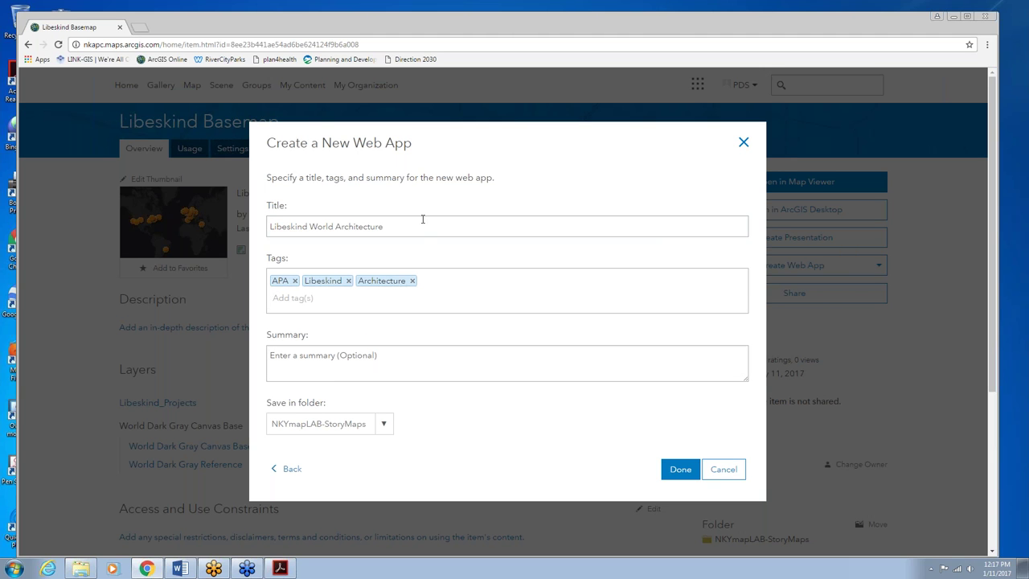
Step: Reuse the title "Libeskind World Architecture" as the web app's summary and finish creating the app
{"action": "triple_click", "coordinate": [415, 222]}
{"action": "key", "text": "ctrl+c"}
{"action": "left_click", "coordinate": [330, 369]}
{"action": "key", "text": "ctrl+v"}
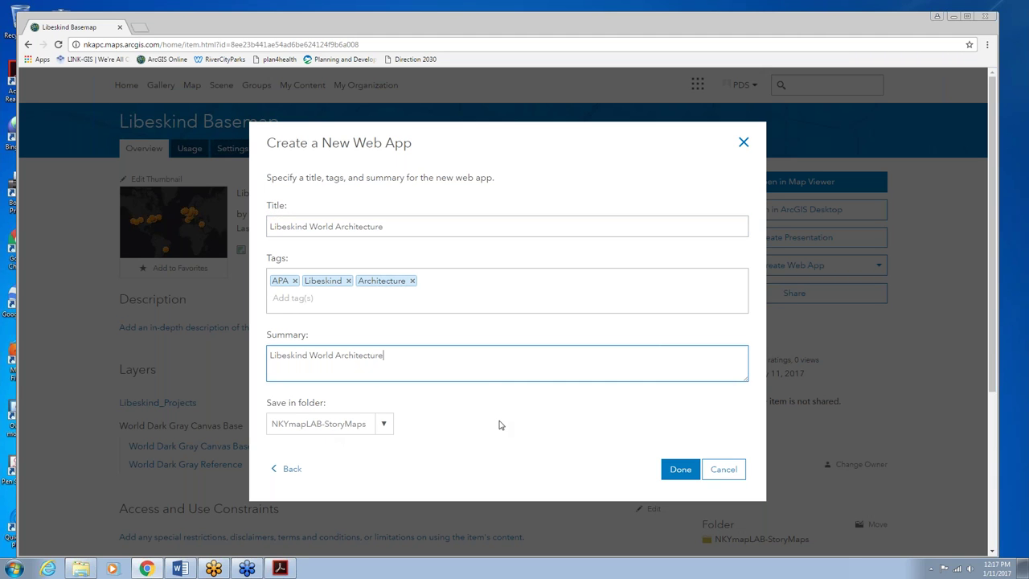
{"action": "left_click", "coordinate": [685, 462]}
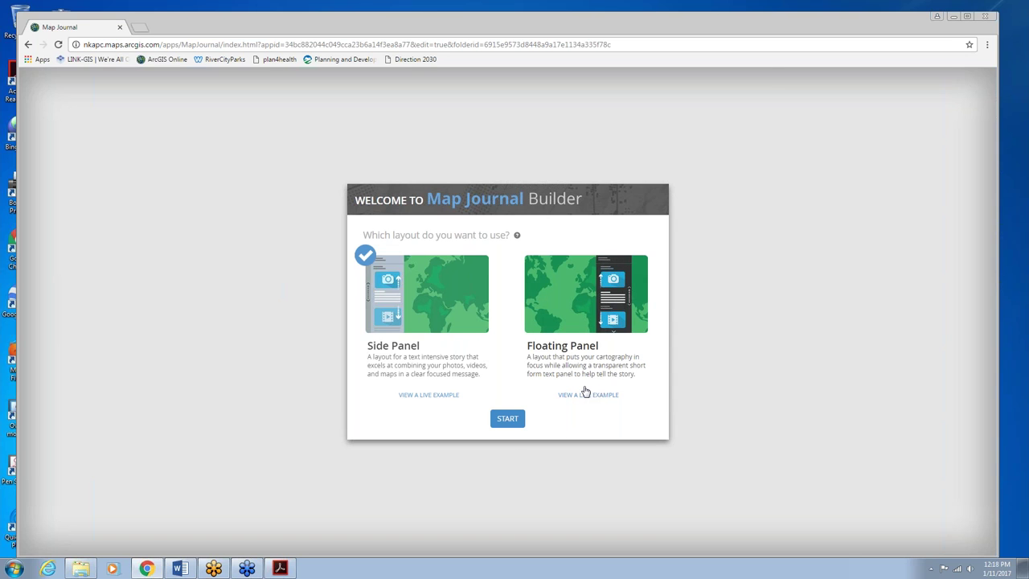
Step: Start the Map Journal with the Floating Panel layout and accept "Libeskind World Architecture" as its title
{"action": "left_click", "coordinate": [581, 327]}
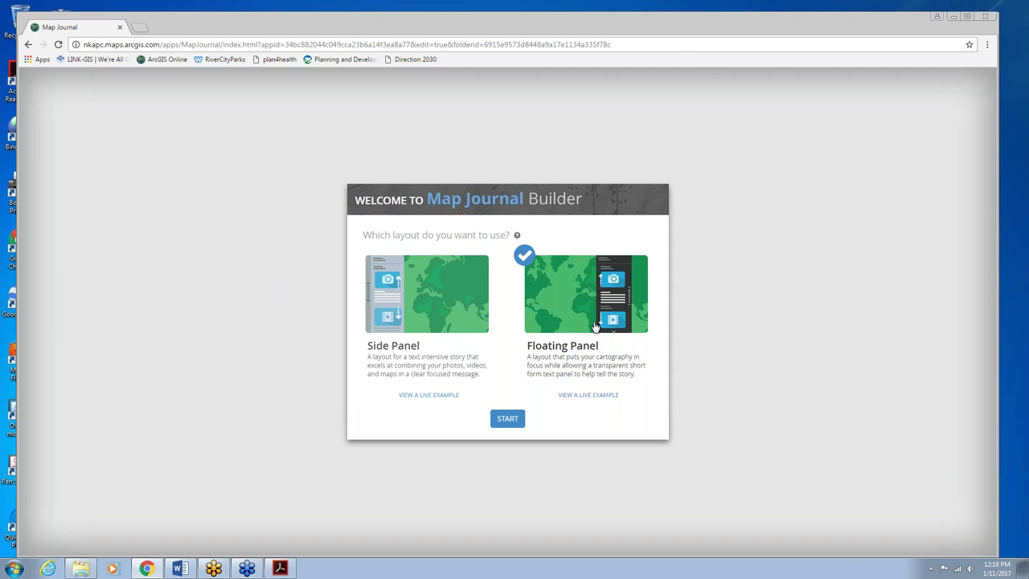
{"action": "left_click", "coordinate": [507, 421]}
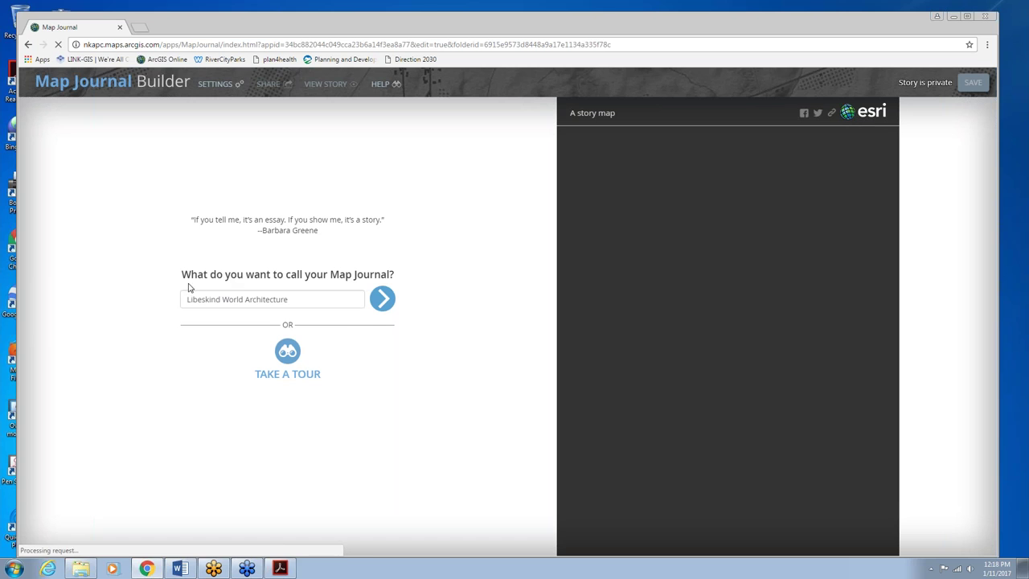
{"action": "left_click", "coordinate": [382, 299]}
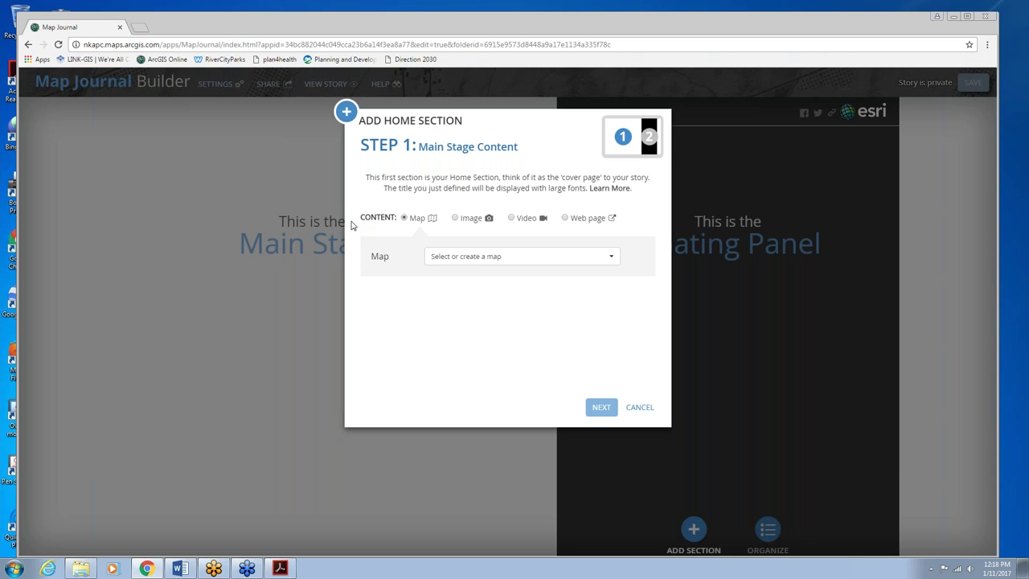
Step: Set the home section's main stage to a linked image, using the LibeskindCover.jpg URL copied from the Word outline
{"action": "left_click", "coordinate": [477, 223]}
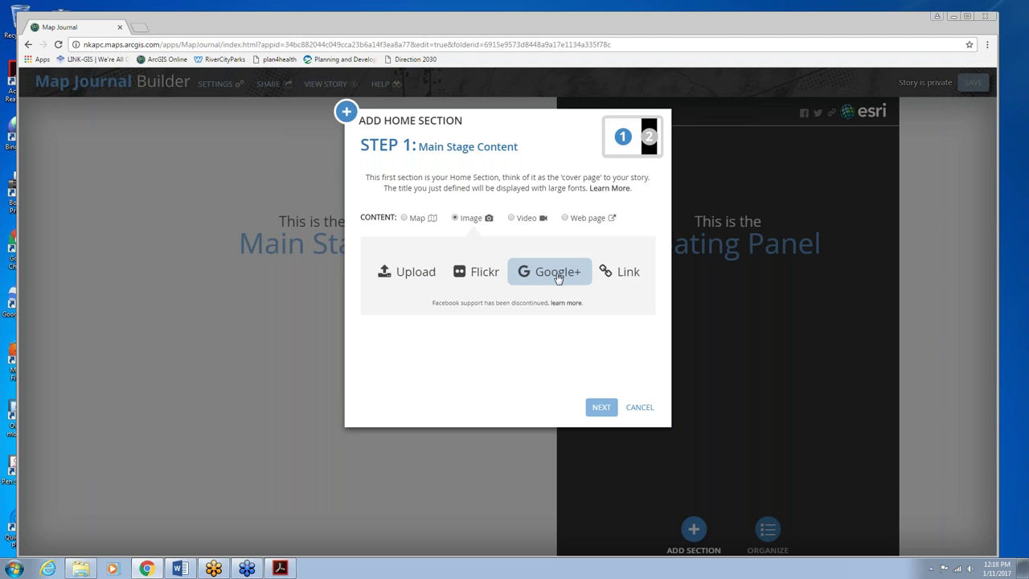
{"action": "left_click", "coordinate": [628, 273]}
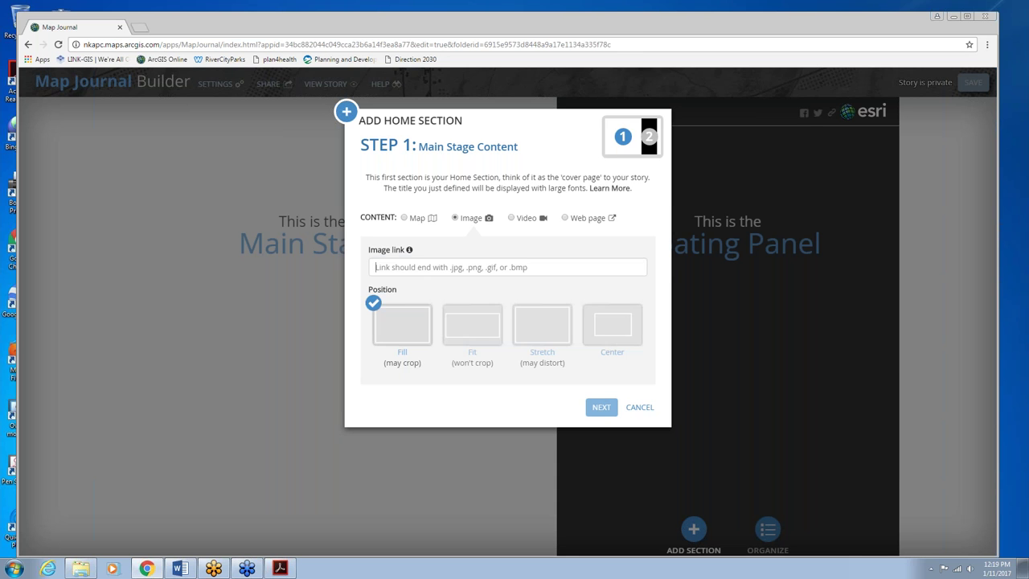
{"action": "key", "text": "alt+Tab"}
{"action": "scroll", "coordinate": [320, 327], "scroll_direction": "down", "scroll_amount": 2}
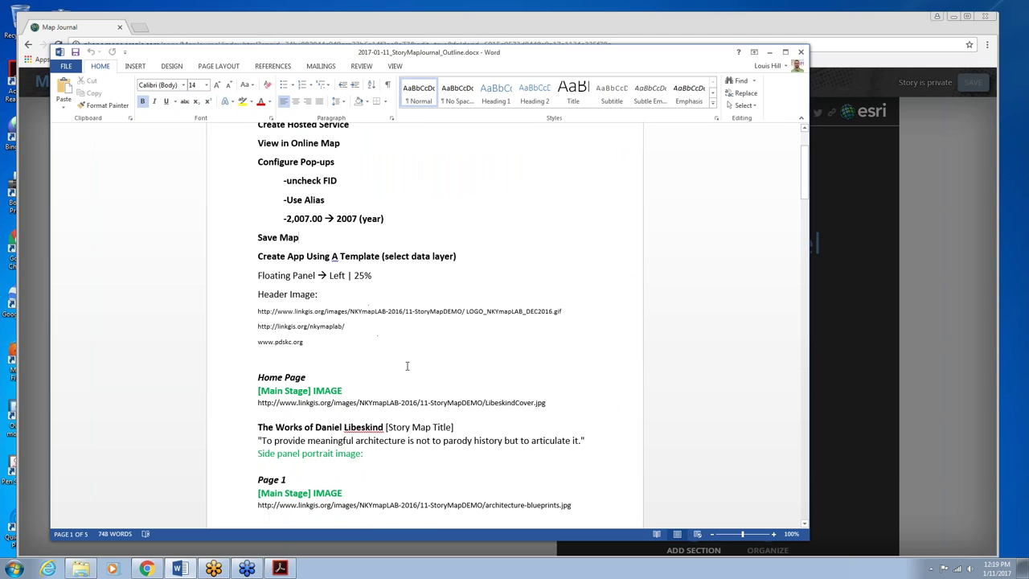
{"action": "left_click_drag", "start_coordinate": [492, 401], "coordinate": [256, 405]}
{"action": "key", "text": "ctrl+c"}
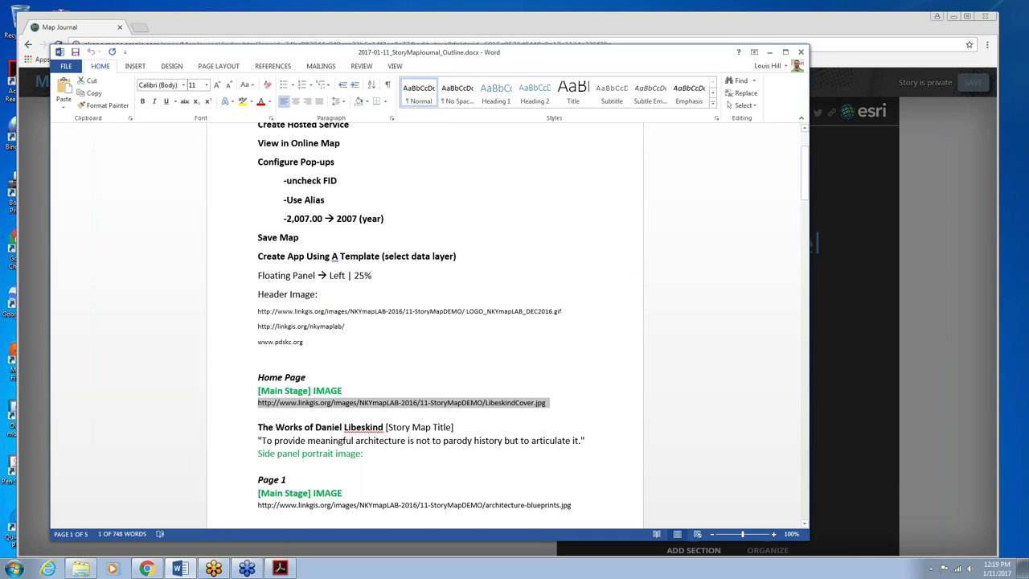
{"action": "left_click", "coordinate": [146, 568]}
{"action": "key", "text": "ctrl+v"}
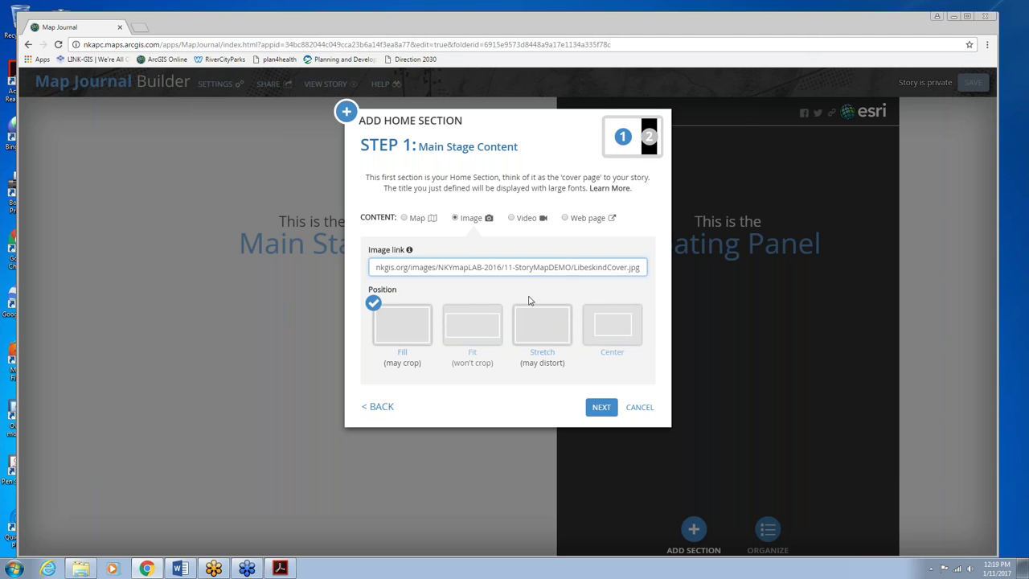
{"action": "left_click", "coordinate": [604, 408]}
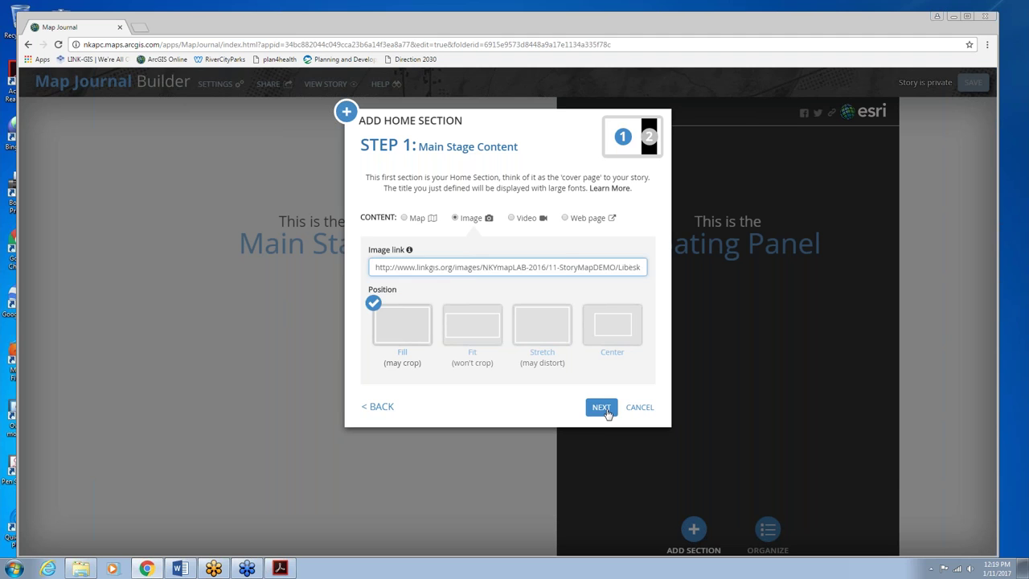
Step: Enter the placeholder "Text" as the floating panel content and add the home section
{"action": "left_click", "coordinate": [525, 269]}
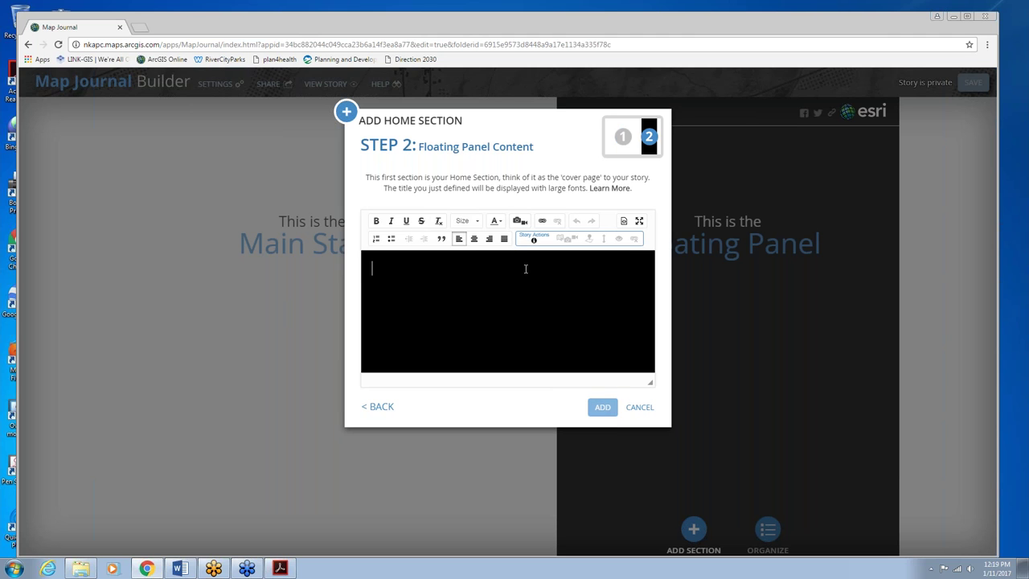
{"action": "type", "text": "Text"}
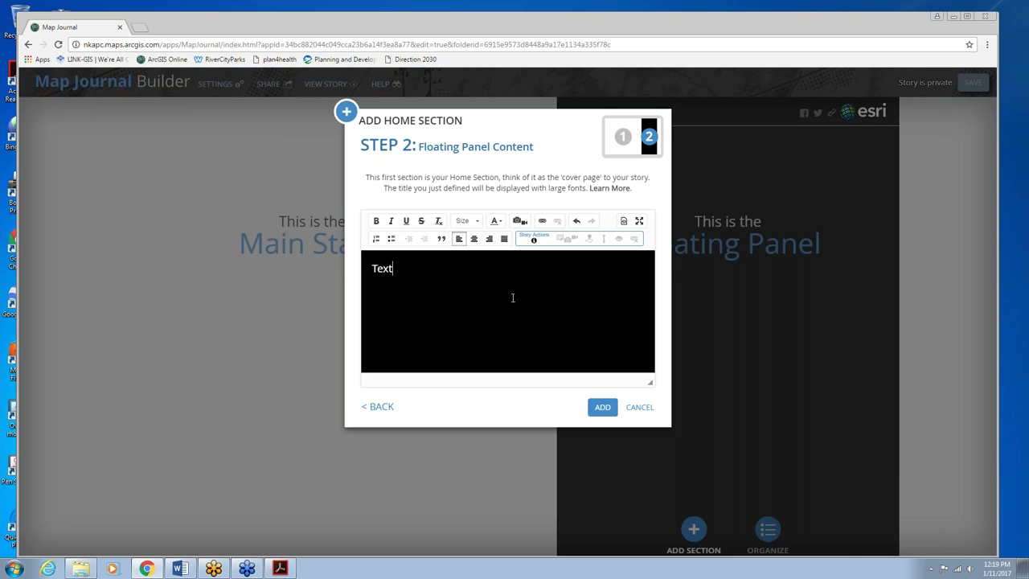
{"action": "left_click", "coordinate": [604, 406]}
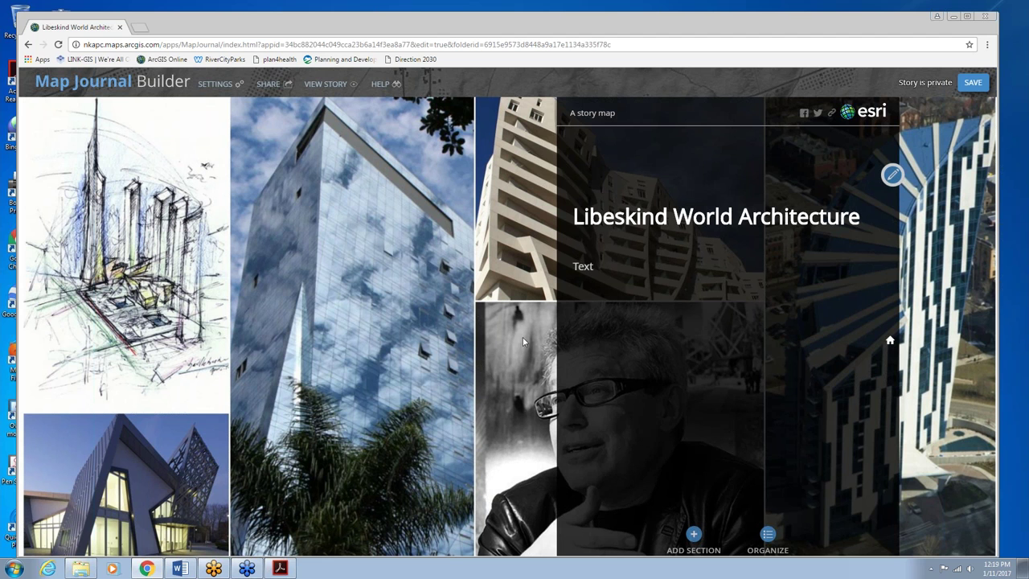
Step: Change the journal's layout options to place the floating panel on the left at the small 25% width, and apply them
{"action": "left_click", "coordinate": [216, 84]}
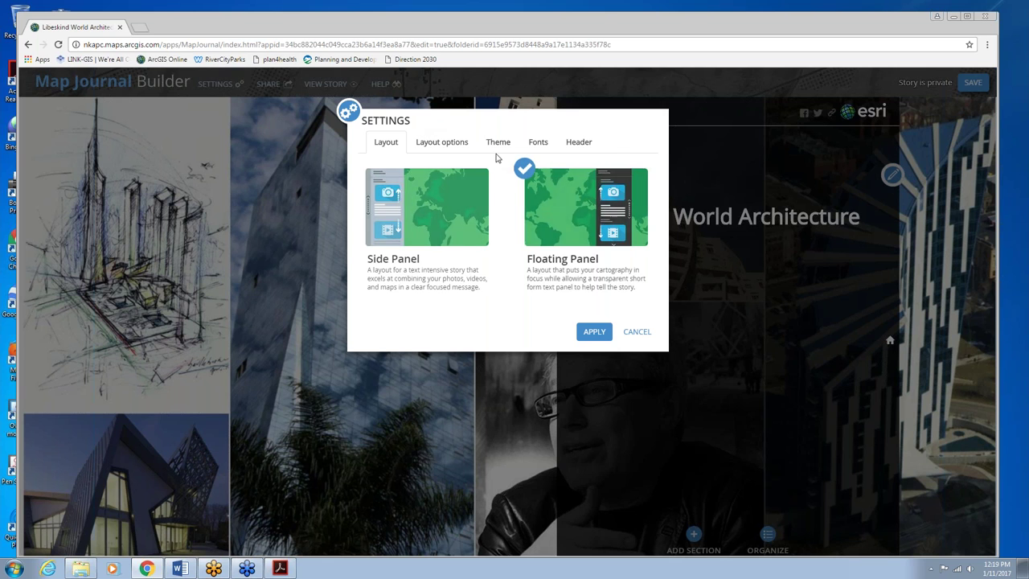
{"action": "left_click", "coordinate": [441, 142]}
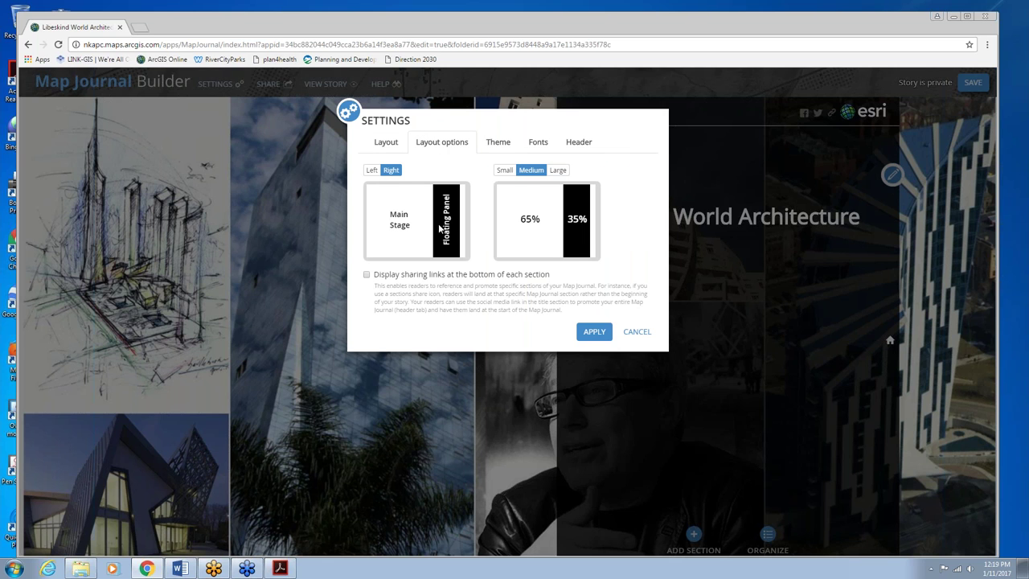
{"action": "left_click", "coordinate": [372, 170]}
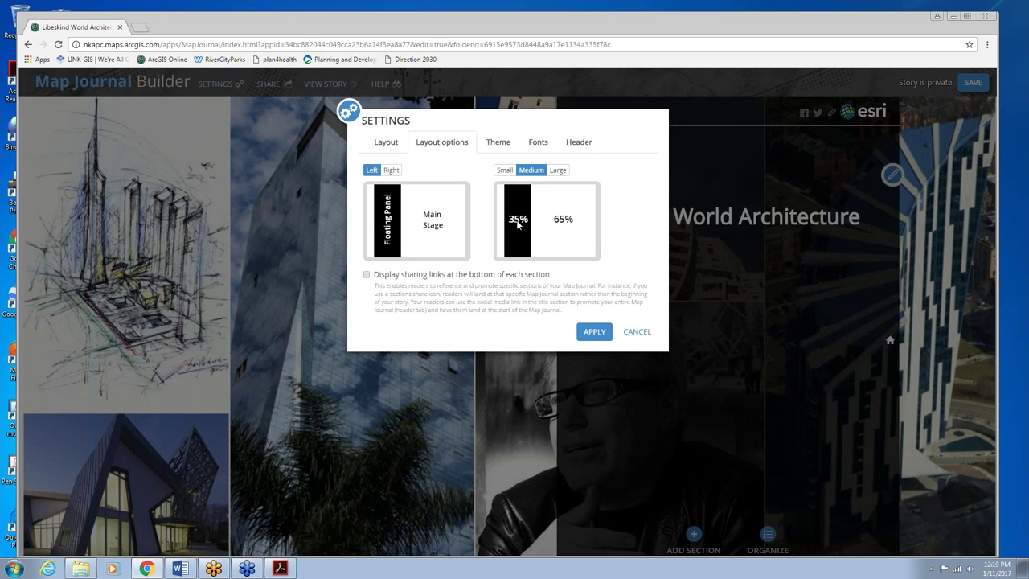
{"action": "left_click", "coordinate": [558, 170]}
{"action": "left_click", "coordinate": [504, 170]}
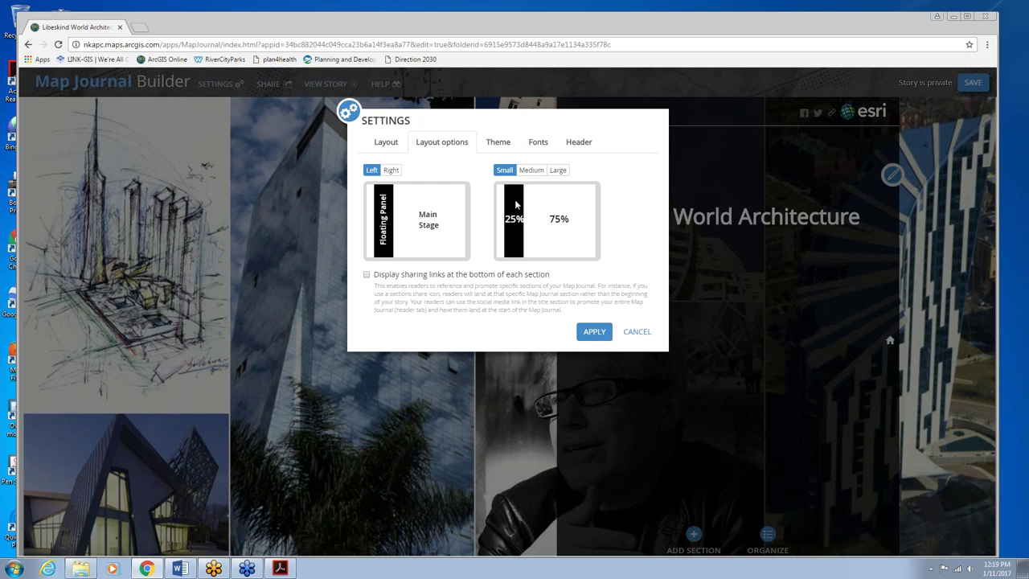
{"action": "left_click", "coordinate": [591, 332]}
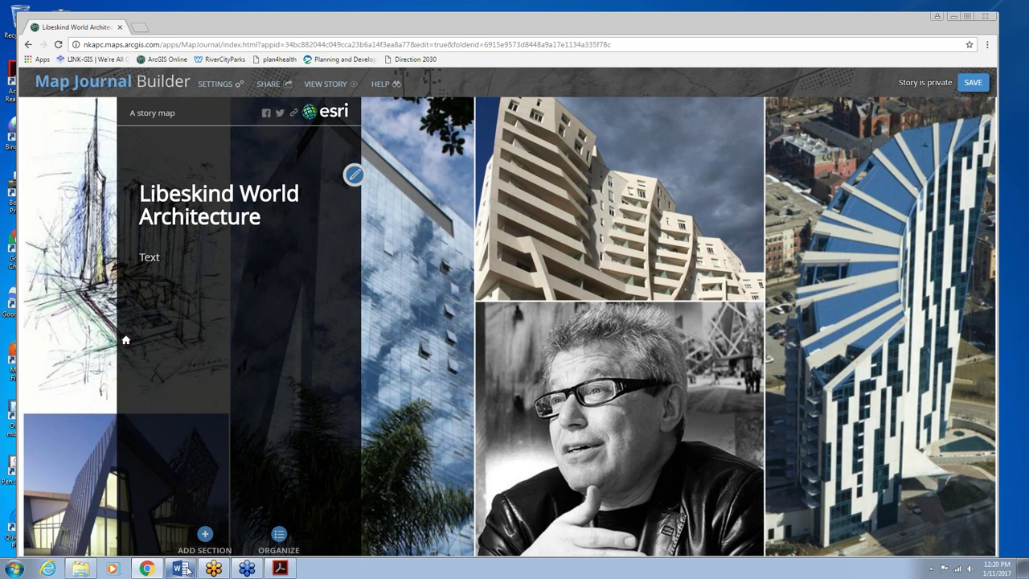
Step: Replace the home section's placeholder text with the quote "To provide meaningful architecture is not to parody history but to articulate it." from the Word outline
{"action": "mouse_move", "coordinate": [184, 569]}
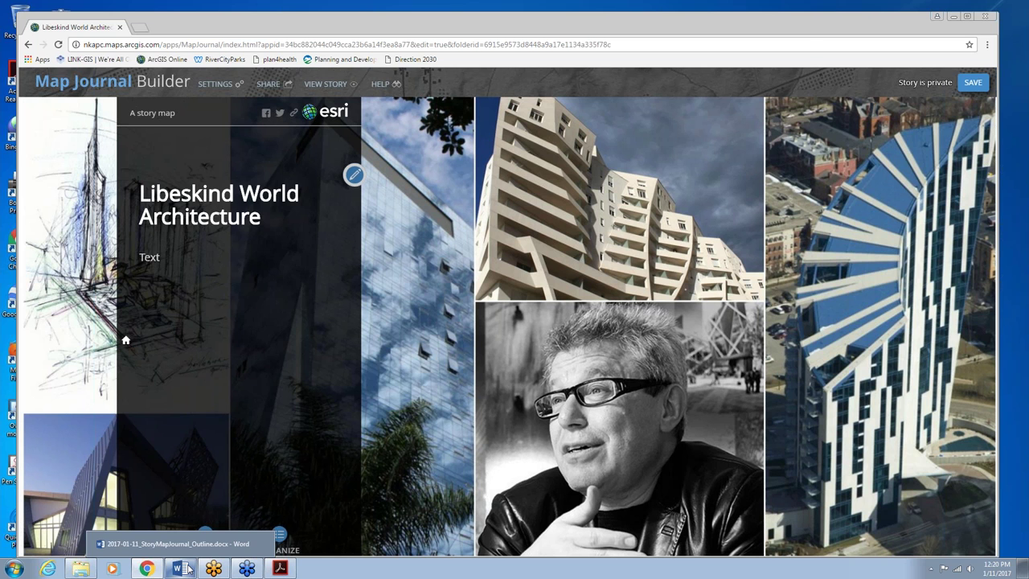
{"action": "left_click", "coordinate": [184, 568]}
{"action": "scroll", "coordinate": [251, 398], "scroll_direction": "down", "scroll_amount": 2}
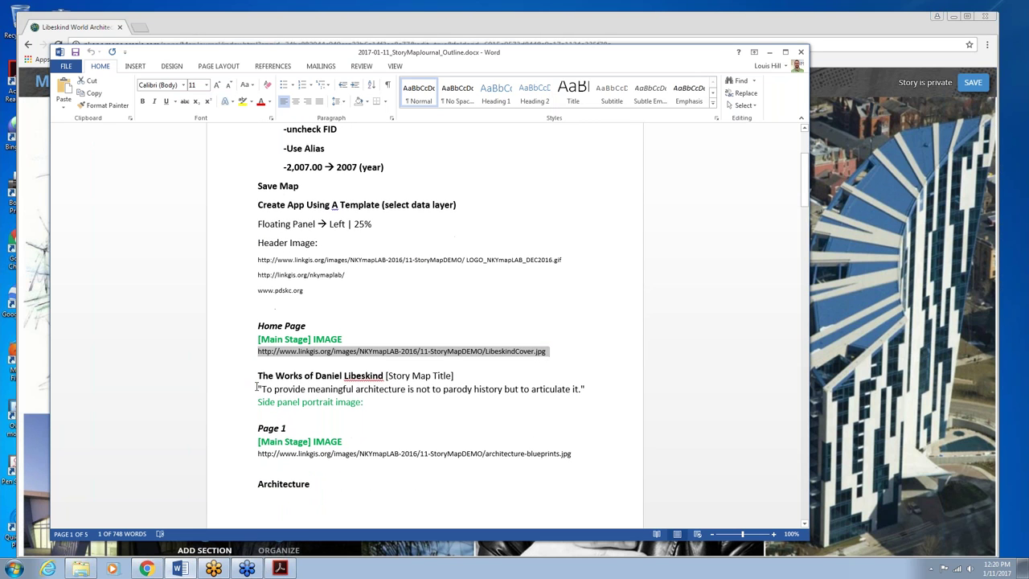
{"action": "left_click_drag", "start_coordinate": [254, 389], "coordinate": [589, 390]}
{"action": "key", "text": "ctrl+c"}
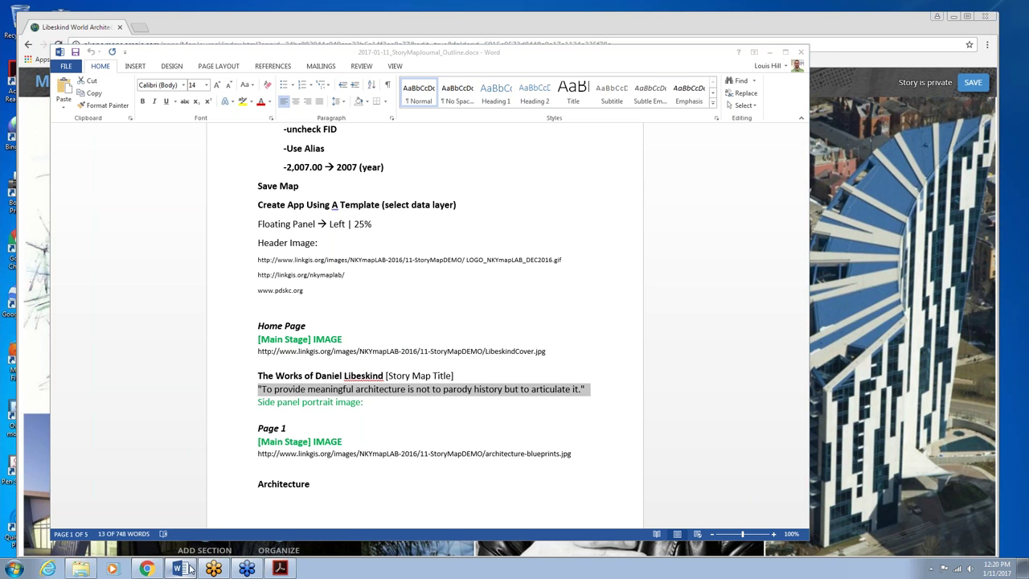
{"action": "key", "text": "alt+Tab"}
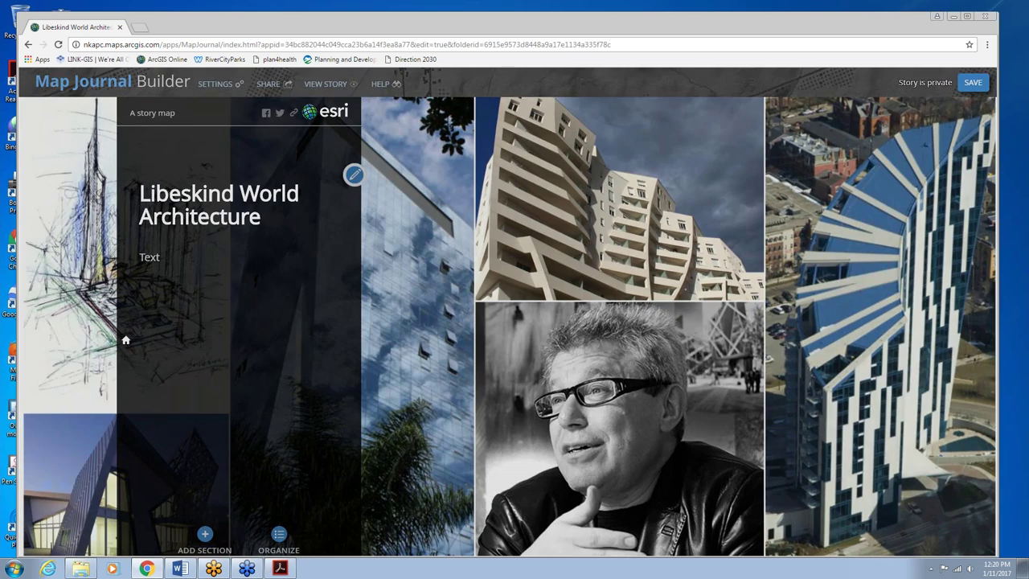
{"action": "left_click", "coordinate": [354, 174]}
{"action": "left_click_drag", "start_coordinate": [407, 306], "coordinate": [370, 306]}
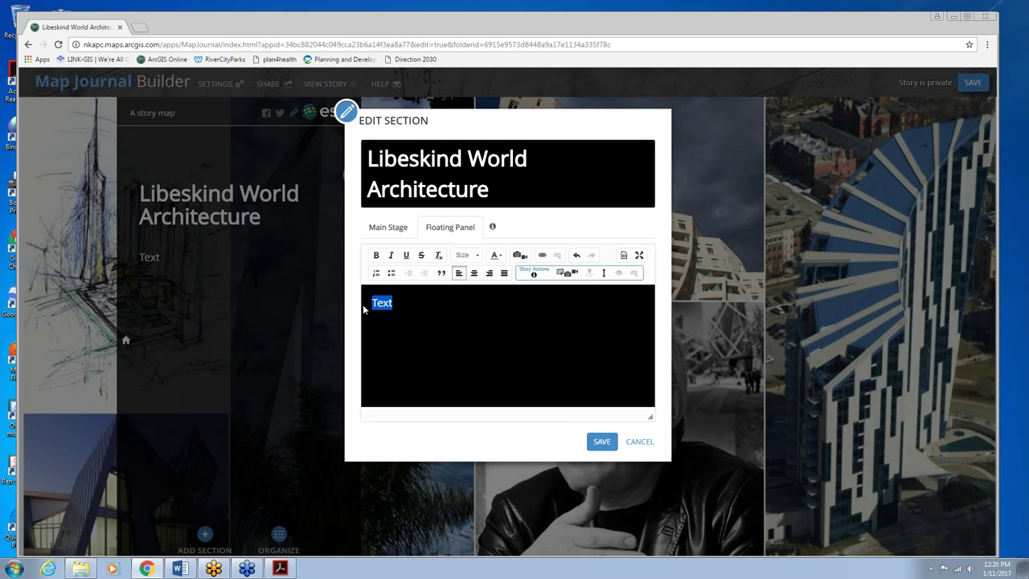
{"action": "key", "text": "ctrl+v"}
Step: Format the home section's quote as size 24, dark gold, bold italic text, and save the section and the story
{"action": "key", "text": "ctrl+a"}
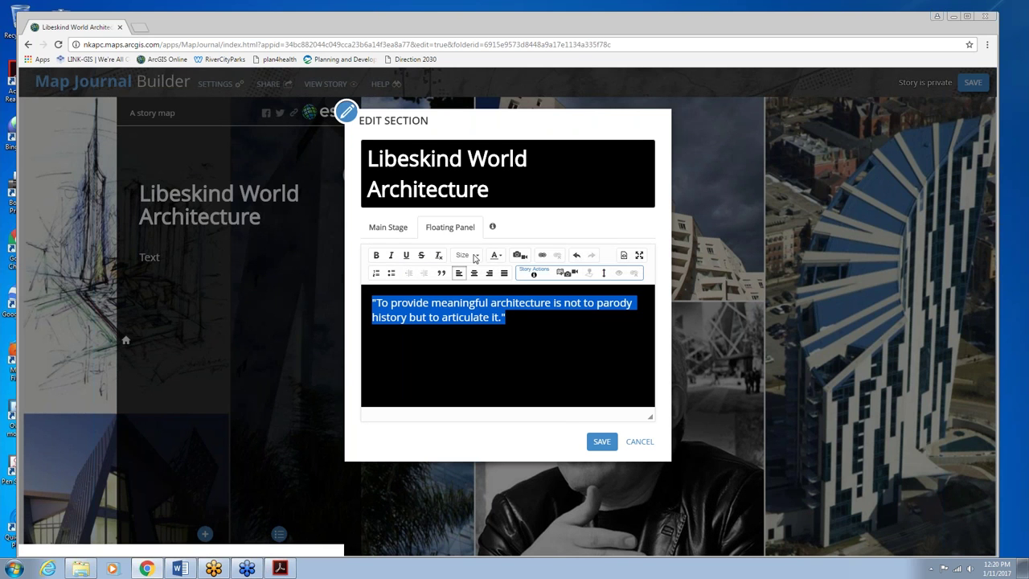
{"action": "left_click", "coordinate": [466, 255]}
{"action": "scroll", "coordinate": [475, 324], "scroll_direction": "down", "scroll_amount": 1}
{"action": "left_click", "coordinate": [470, 342]}
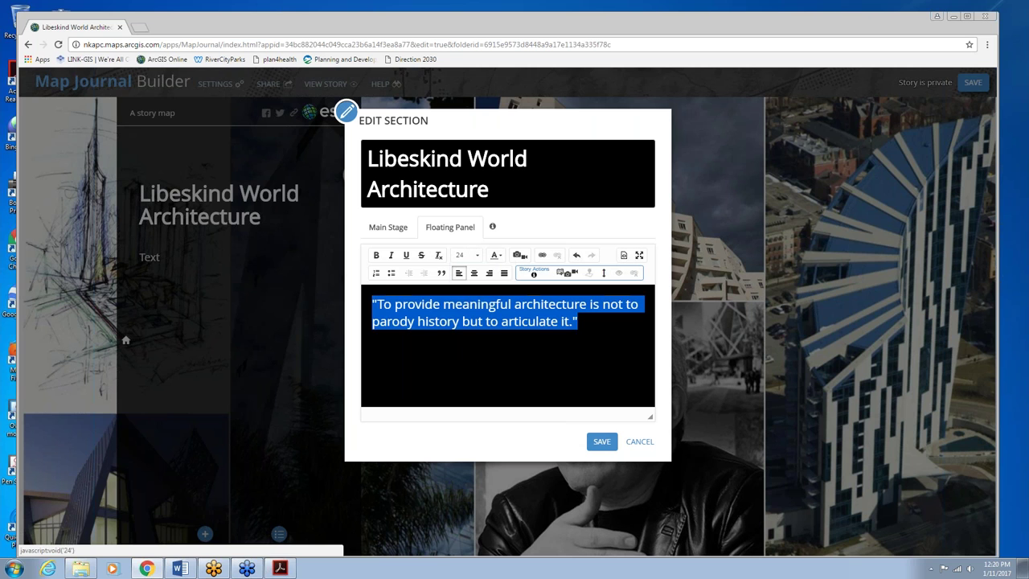
{"action": "left_click", "coordinate": [494, 255]}
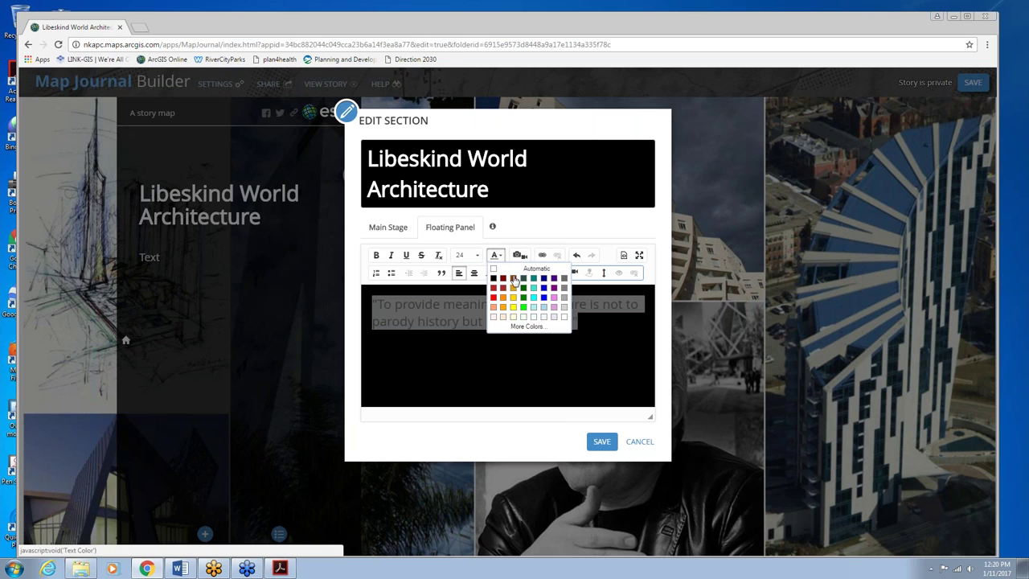
{"action": "left_click", "coordinate": [513, 287]}
{"action": "left_click", "coordinate": [390, 255]}
{"action": "left_click", "coordinate": [406, 255]}
{"action": "left_click", "coordinate": [407, 255]}
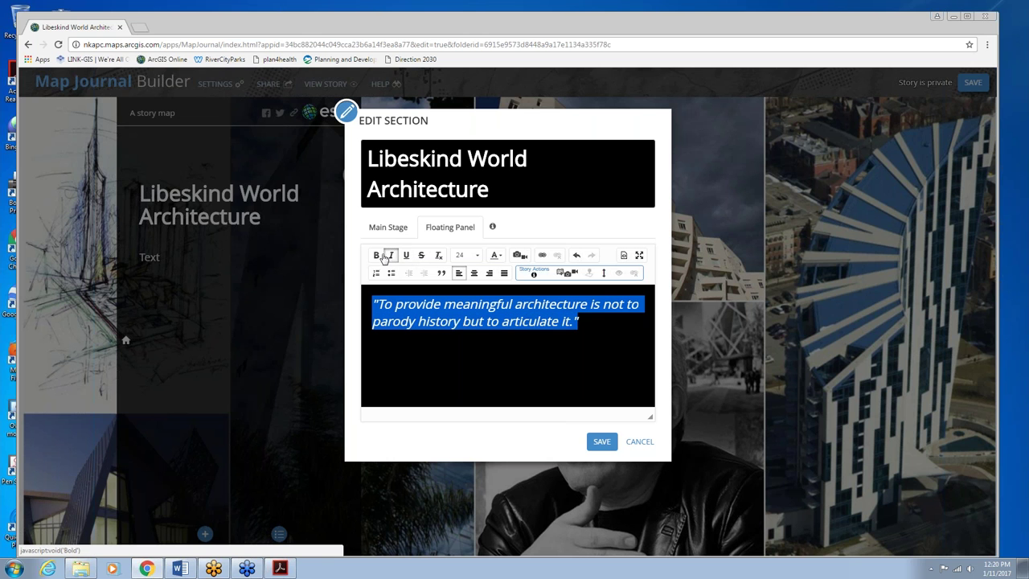
{"action": "left_click", "coordinate": [375, 255]}
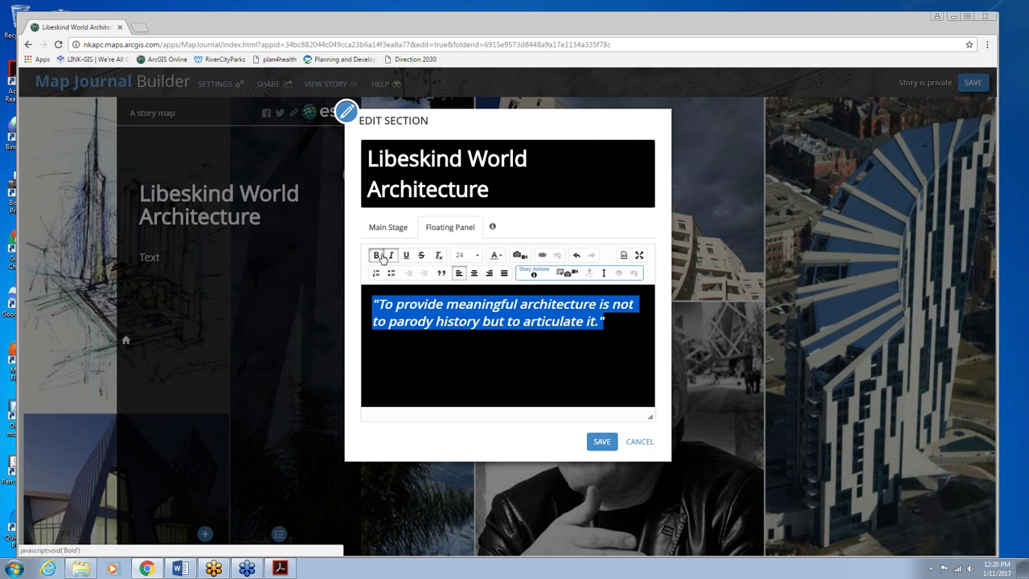
{"action": "left_click", "coordinate": [602, 443]}
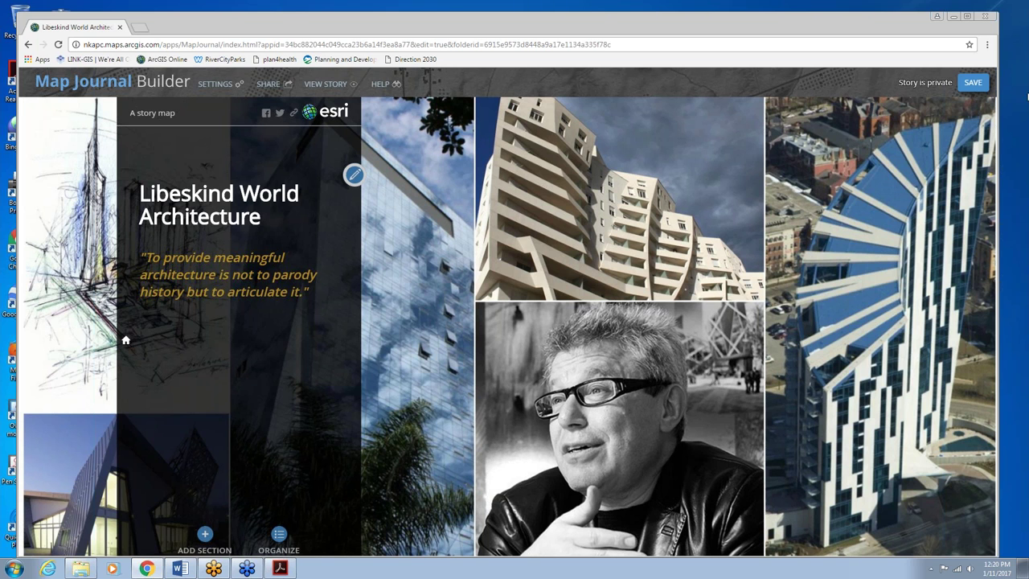
{"action": "left_click", "coordinate": [979, 82]}
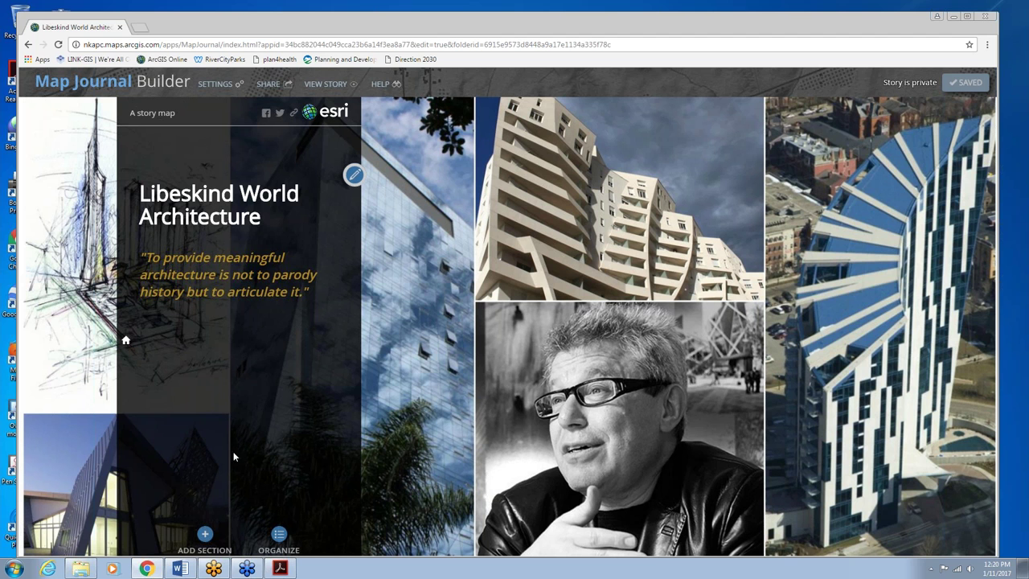
Step: Start a new journal section and title it "Architecture", copying the heading from Page 1 of the Word outline
{"action": "left_click", "coordinate": [205, 537]}
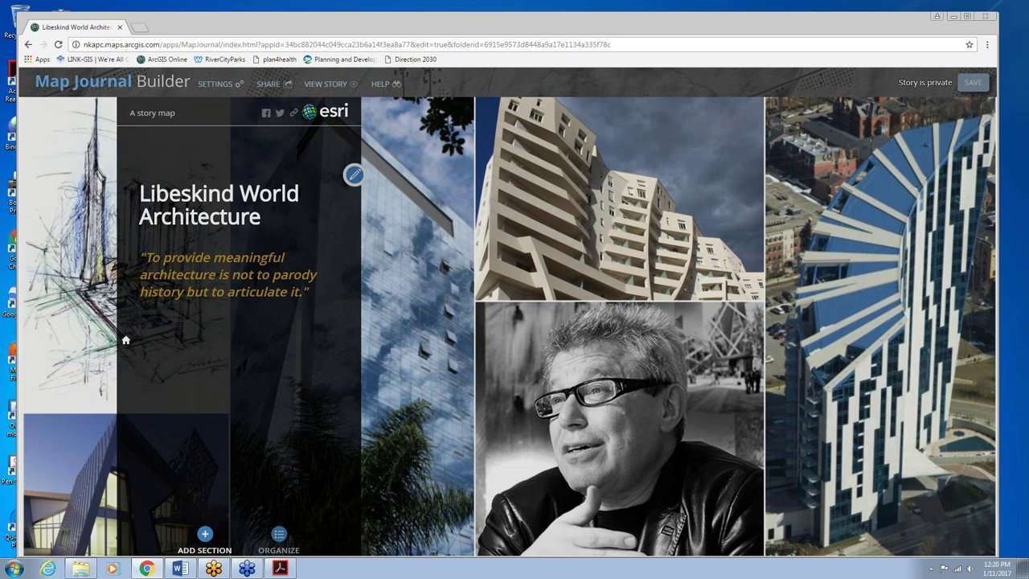
{"action": "left_click", "coordinate": [178, 569]}
{"action": "scroll", "coordinate": [264, 385], "scroll_direction": "down", "scroll_amount": 1}
{"action": "left_click_drag", "start_coordinate": [257, 381], "coordinate": [322, 383]}
{"action": "key", "text": "ctrl+c"}
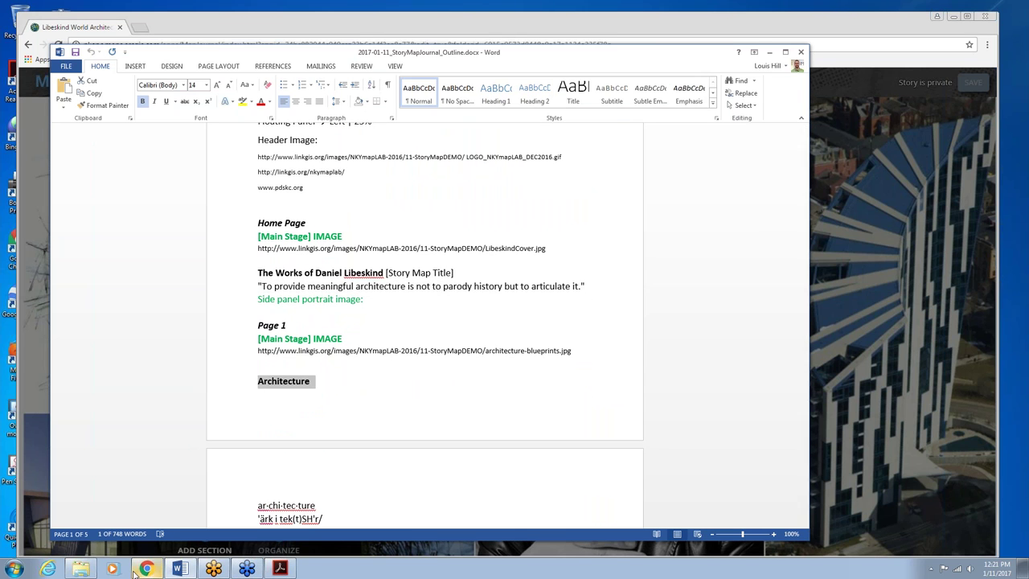
{"action": "key", "text": "alt+Tab"}
{"action": "key", "text": "ctrl+v"}
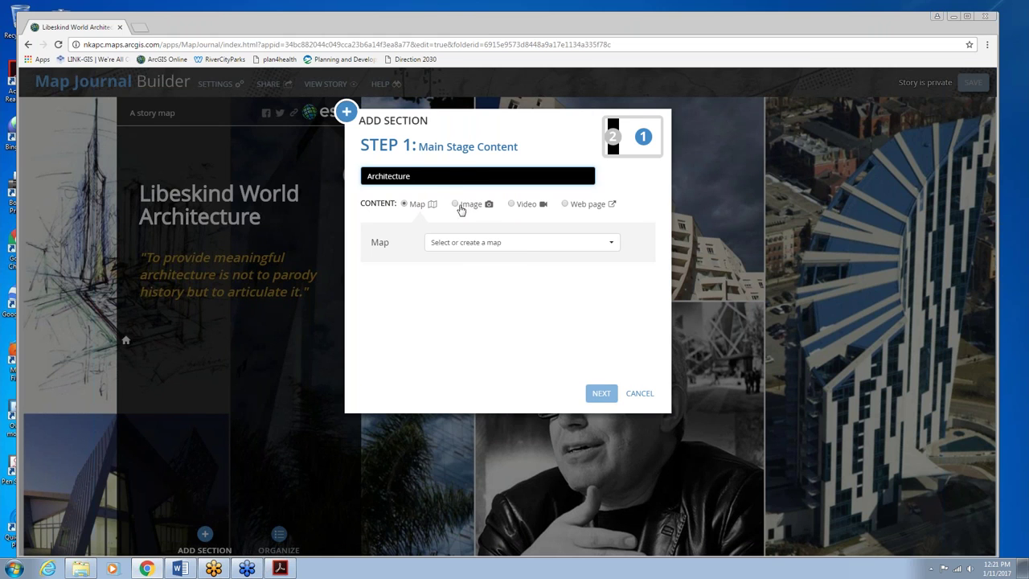
Step: Set the section's main stage to a linked image, using the architecture-blueprints.jpg address from the Word outline
{"action": "left_click", "coordinate": [460, 205]}
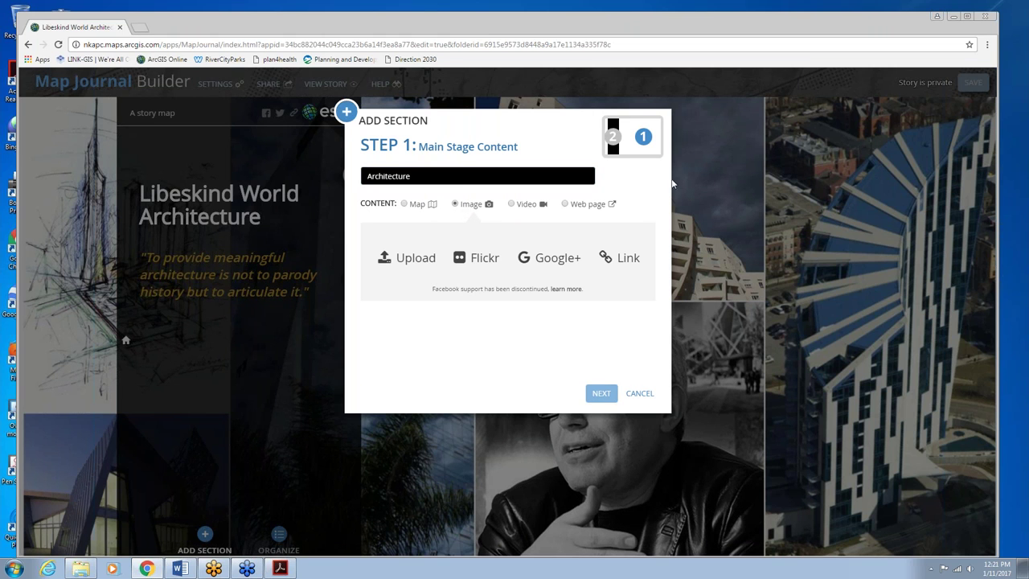
{"action": "left_click", "coordinate": [628, 261]}
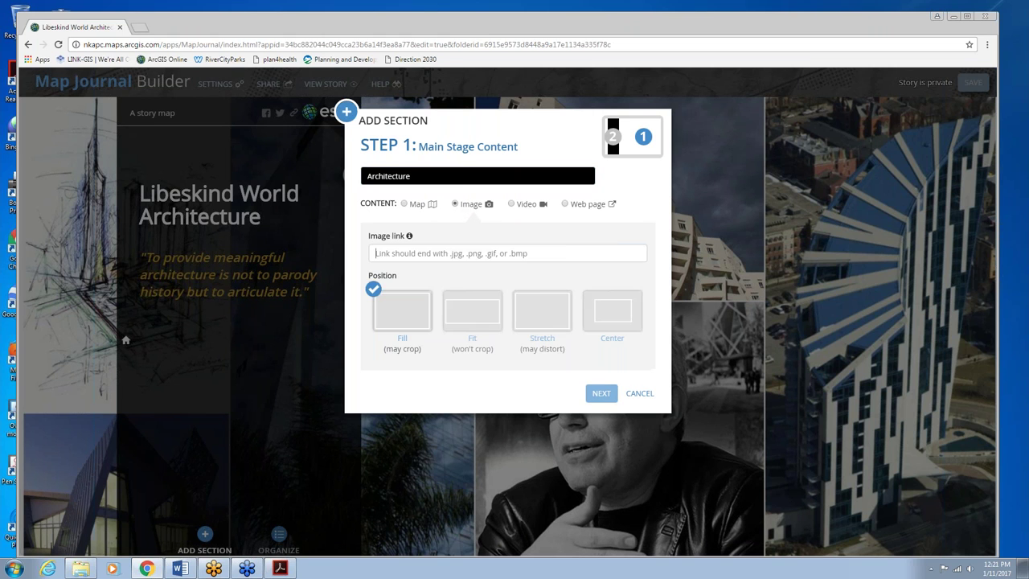
{"action": "left_click", "coordinate": [180, 569]}
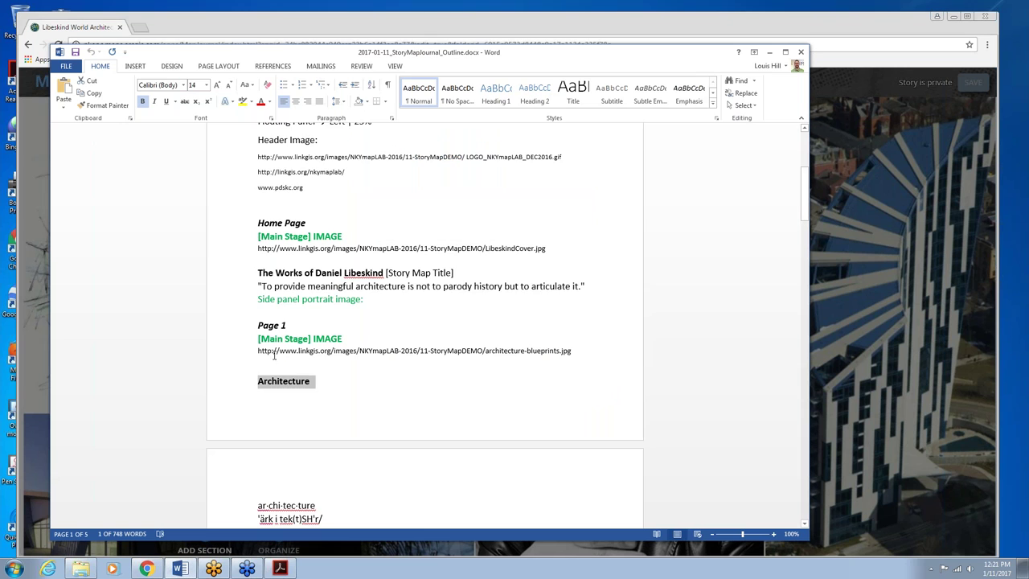
{"action": "scroll", "coordinate": [258, 325], "scroll_direction": "down", "scroll_amount": 1}
{"action": "left_click_drag", "start_coordinate": [258, 325], "coordinate": [574, 330]}
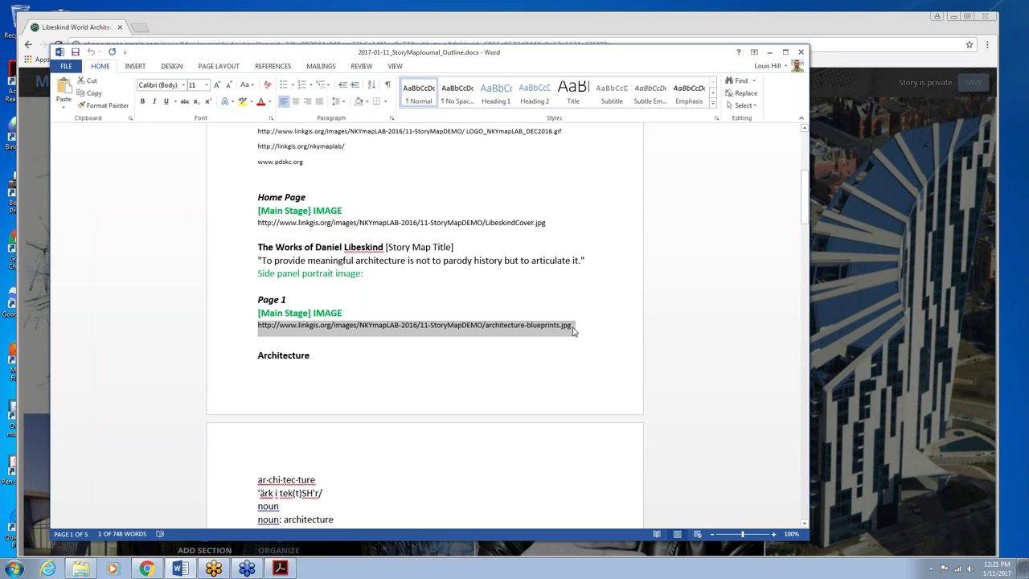
{"action": "left_click", "coordinate": [147, 569]}
{"action": "left_click", "coordinate": [483, 253]}
{"action": "key", "text": "ctrl+v"}
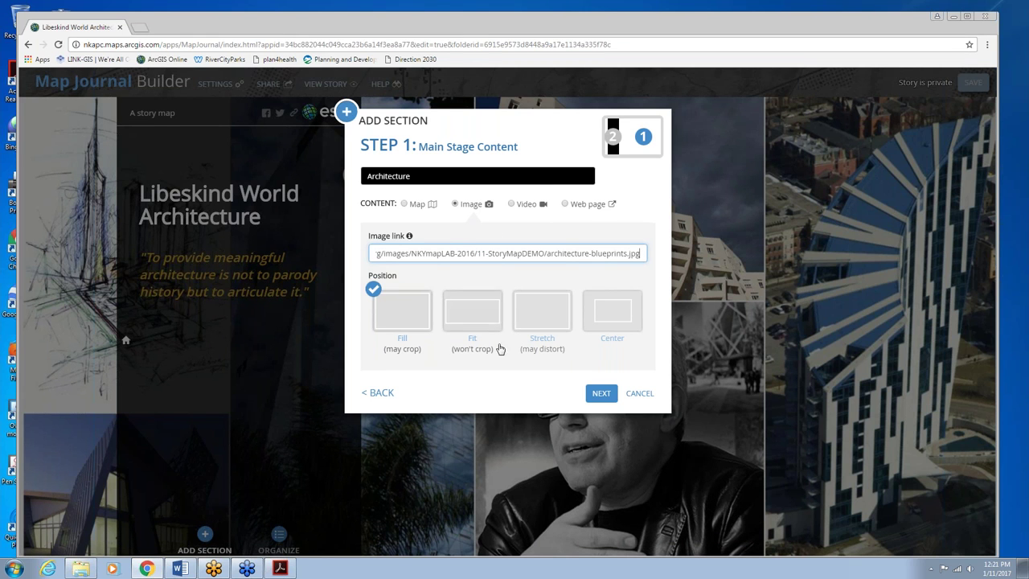
Step: Enter the placeholder "Text" as the floating panel content and add the Architecture section
{"action": "left_click", "coordinate": [600, 393]}
{"action": "type", "text": "Te"}
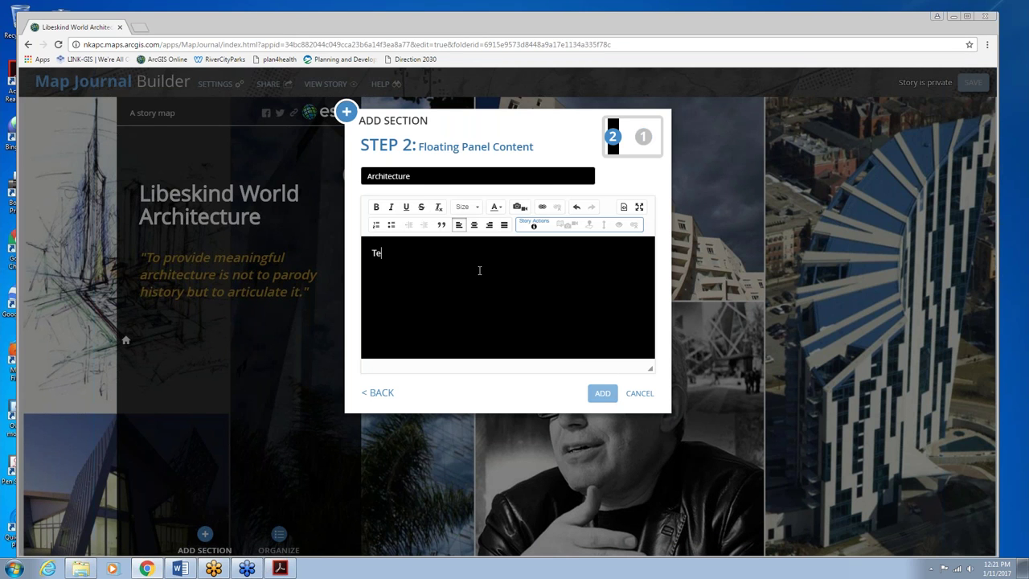
{"action": "type", "text": "xt"}
{"action": "left_click", "coordinate": [602, 393]}
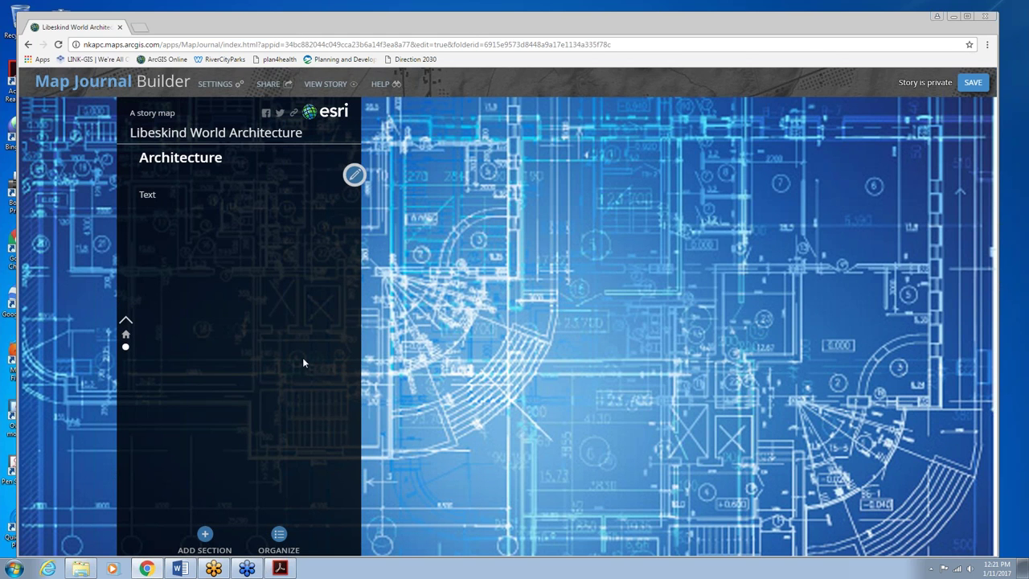
Step: Replace the Architecture section's placeholder text with the dictionary definition of architecture from the Word outline
{"action": "left_click", "coordinate": [180, 568]}
{"action": "scroll", "coordinate": [342, 352], "scroll_direction": "down", "scroll_amount": 3}
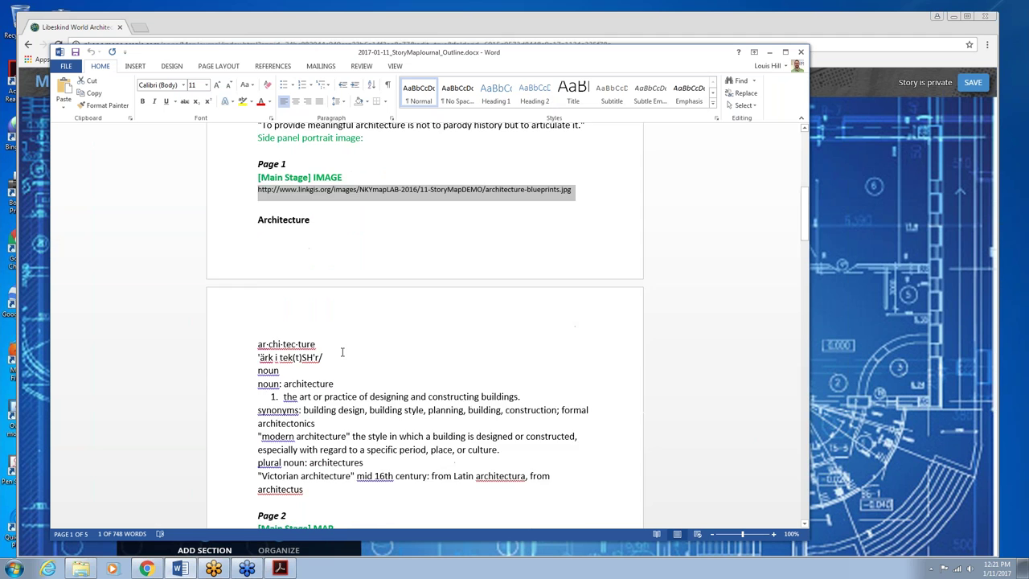
{"action": "scroll", "coordinate": [341, 352], "scroll_direction": "down", "scroll_amount": 3}
{"action": "left_click_drag", "start_coordinate": [256, 274], "coordinate": [361, 422]}
{"action": "left_click", "coordinate": [177, 568]}
{"action": "left_click", "coordinate": [354, 175]}
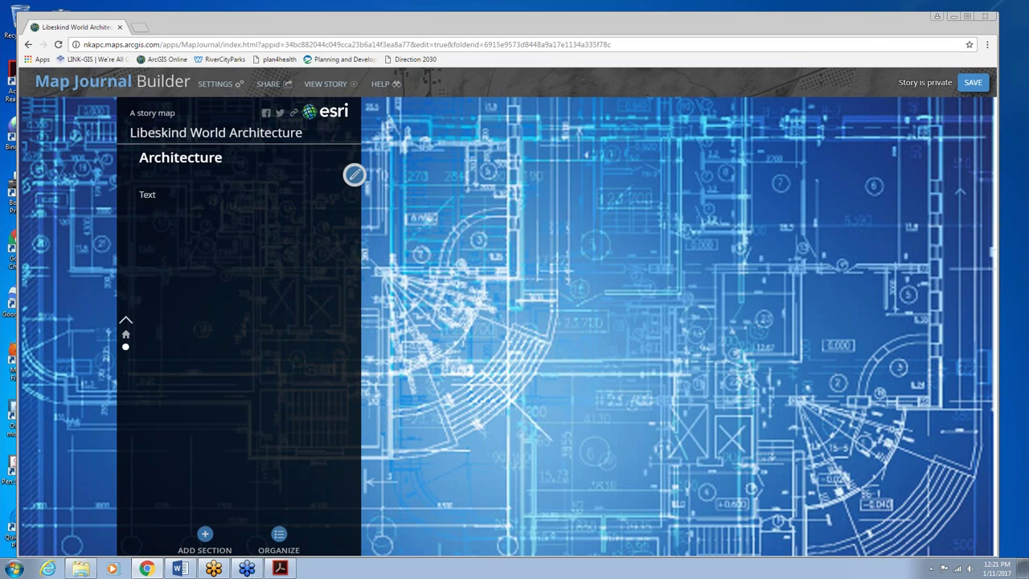
{"action": "key", "text": "ctrl+v"}
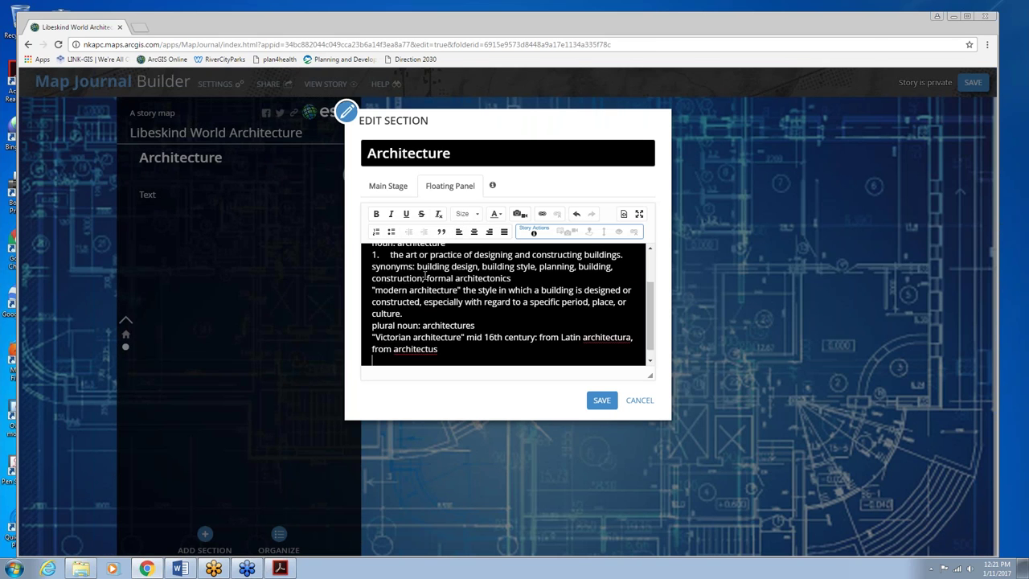
Step: Set all of the definition text in the floating panel to size 24
{"action": "key", "text": "ctrl+a"}
{"action": "left_click", "coordinate": [466, 213]}
{"action": "scroll", "coordinate": [460, 247], "scroll_direction": "up", "scroll_amount": 1}
{"action": "scroll", "coordinate": [460, 247], "scroll_direction": "down", "scroll_amount": 3}
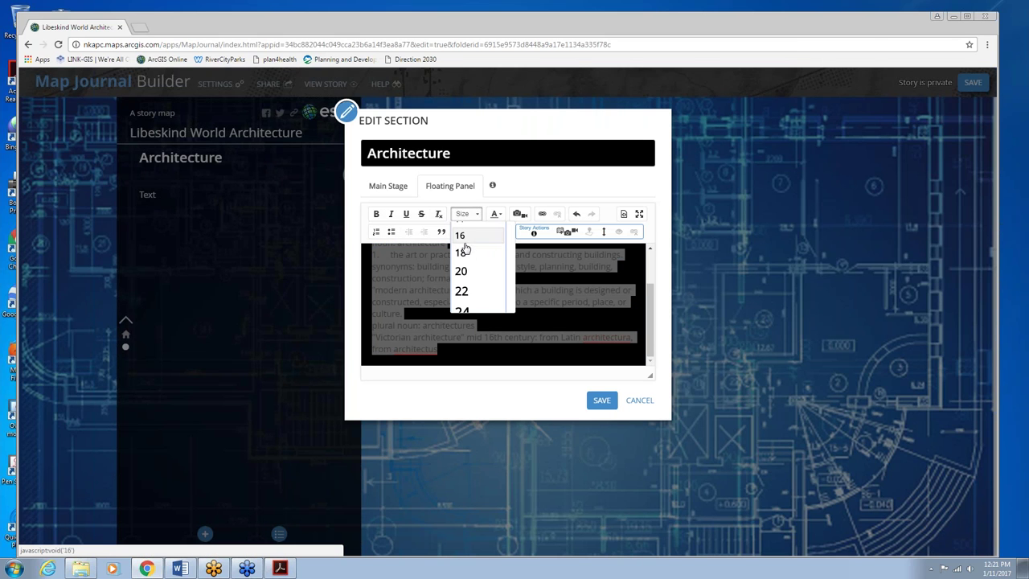
{"action": "left_click", "coordinate": [461, 258]}
{"action": "scroll", "coordinate": [492, 277], "scroll_direction": "up", "scroll_amount": 2}
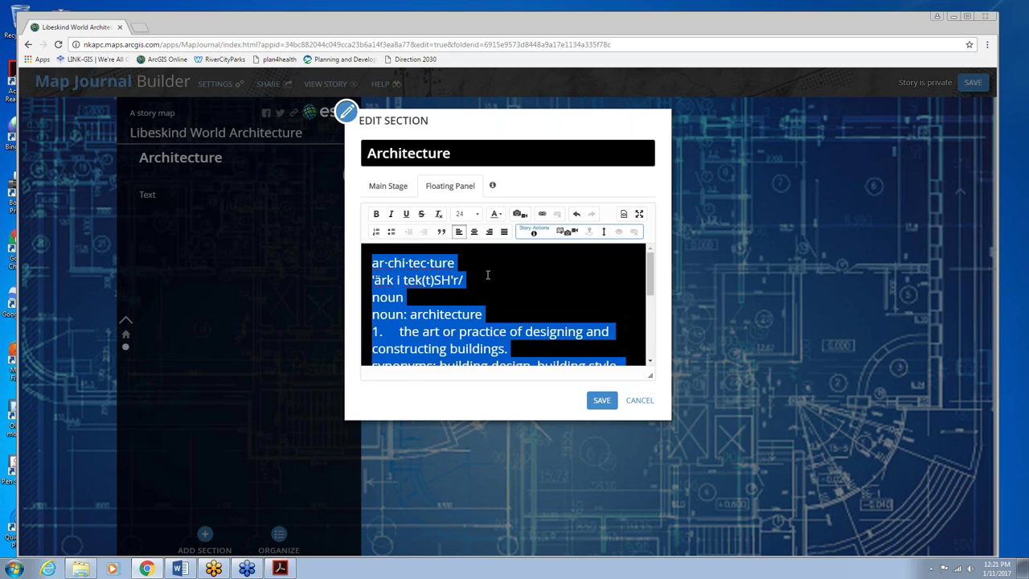
Step: Make the headword "ar·chi·tec·ture" bold and dark gold, and italicize the pronunciation line below it
{"action": "left_click", "coordinate": [488, 273]}
{"action": "left_click_drag", "start_coordinate": [461, 263], "coordinate": [370, 263]}
{"action": "left_click", "coordinate": [376, 215]}
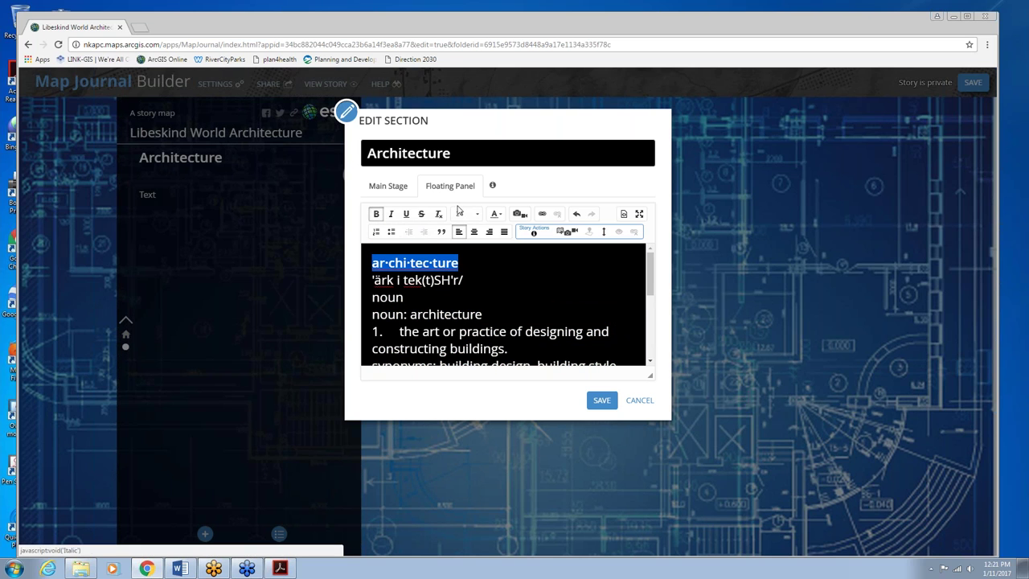
{"action": "left_click", "coordinate": [496, 213]}
{"action": "left_click", "coordinate": [513, 247]}
{"action": "left_click", "coordinate": [484, 276]}
{"action": "left_click_drag", "start_coordinate": [372, 280], "coordinate": [465, 280]}
{"action": "left_click", "coordinate": [391, 217]}
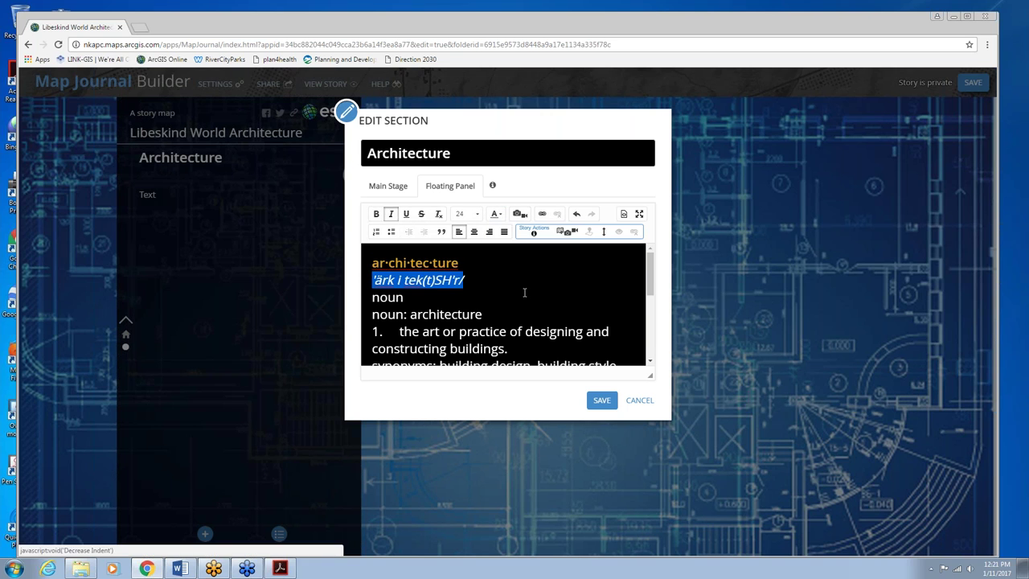
Step: Insert blank lines before the "modern architecture" and "Victorian architecture" paragraphs, and save the section and the story
{"action": "scroll", "coordinate": [523, 291], "scroll_direction": "down", "scroll_amount": 5}
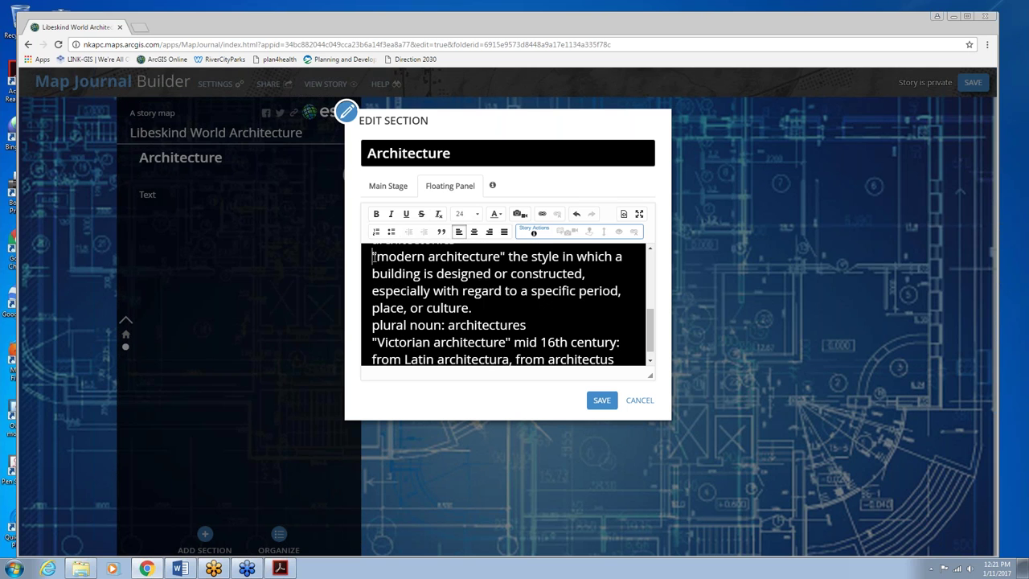
{"action": "scroll", "coordinate": [377, 260], "scroll_direction": "up", "scroll_amount": 1}
{"action": "scroll", "coordinate": [375, 308], "scroll_direction": "down", "scroll_amount": 2}
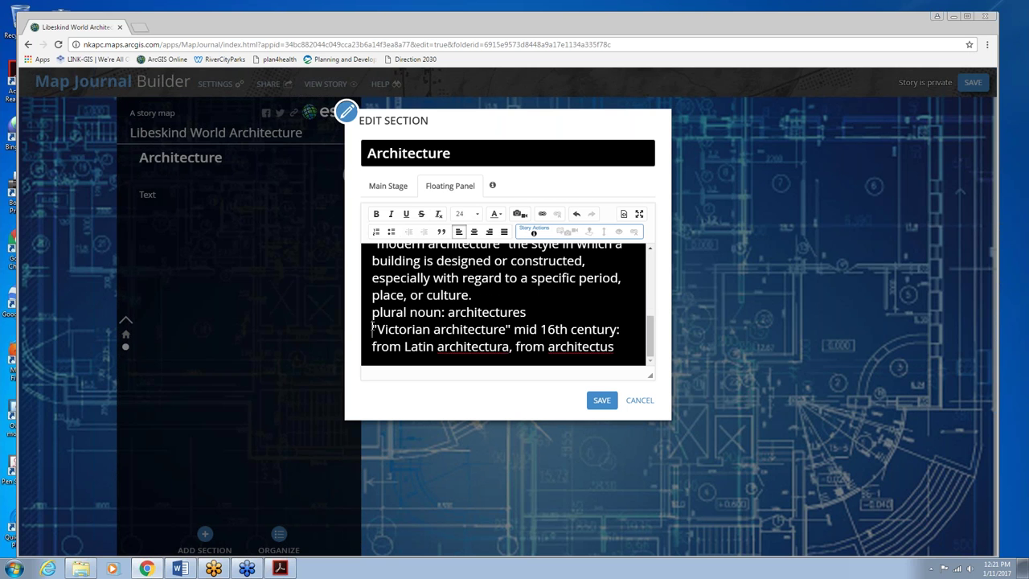
{"action": "left_click", "coordinate": [372, 329]}
{"action": "key", "text": "Return"}
{"action": "left_click", "coordinate": [604, 399]}
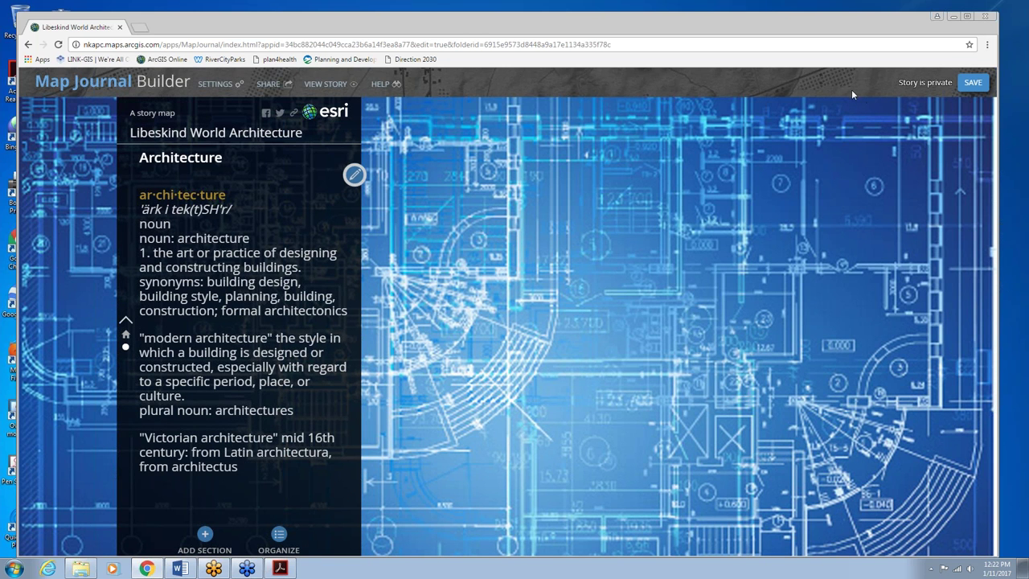
{"action": "left_click", "coordinate": [972, 83]}
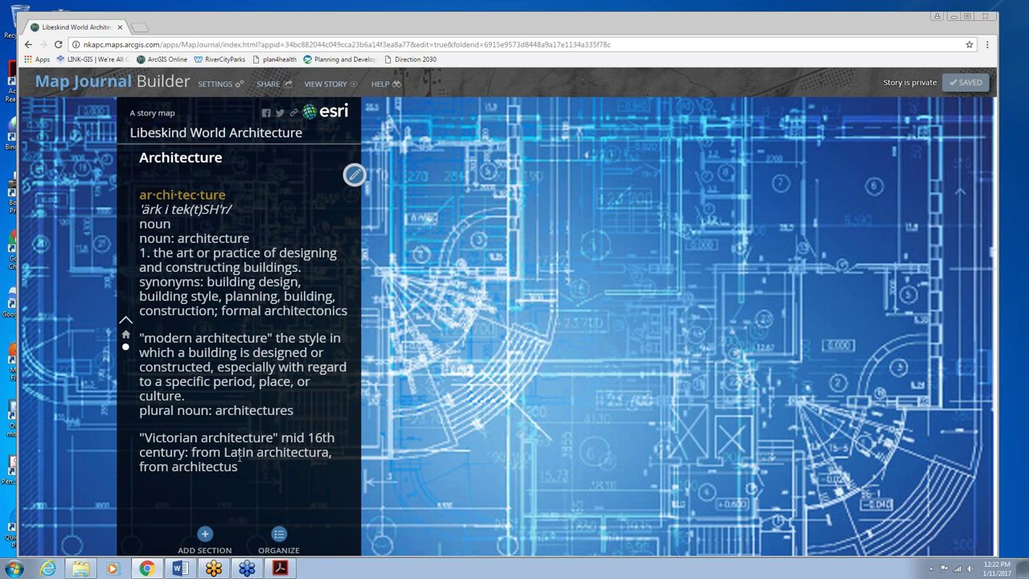
Step: Start another section and title it "The World Works of Libeskind", copying the heading from Page 2 of the Word outline
{"action": "left_click", "coordinate": [205, 536]}
{"action": "key", "text": "alt+Tab"}
{"action": "scroll", "coordinate": [234, 342], "scroll_direction": "down", "scroll_amount": 2}
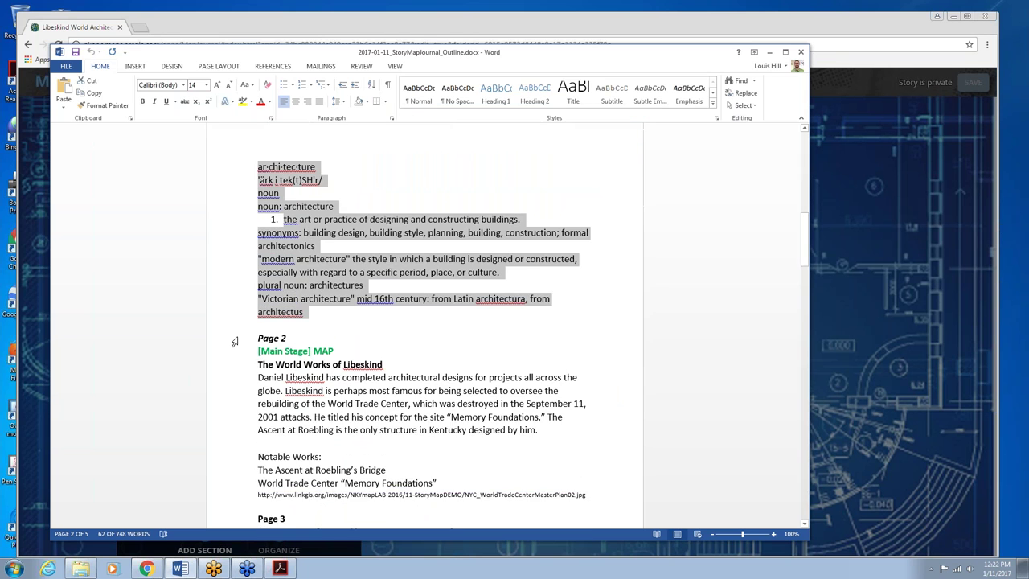
{"action": "scroll", "coordinate": [302, 277], "scroll_direction": "down", "scroll_amount": 1}
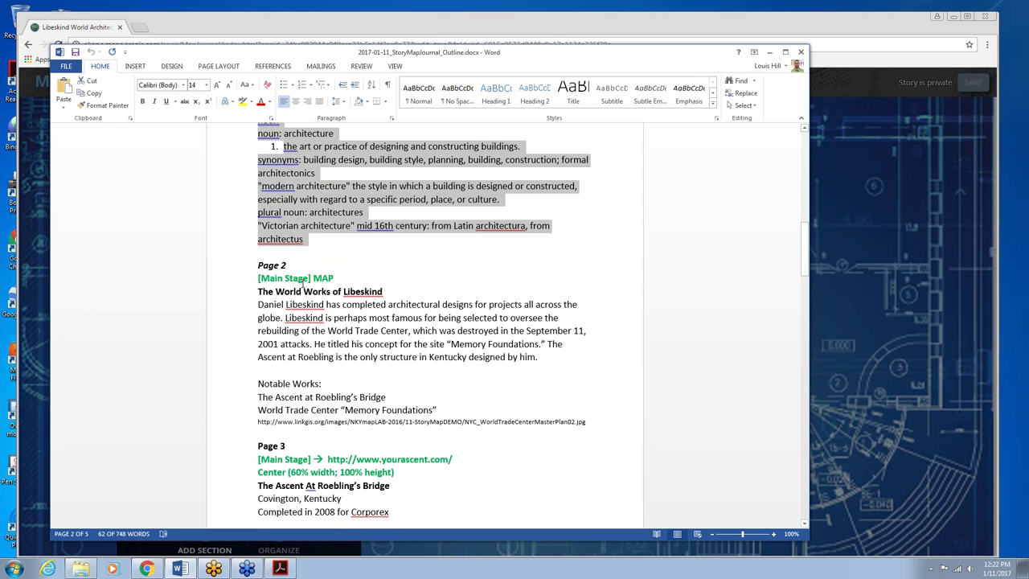
{"action": "left_click_drag", "start_coordinate": [259, 292], "coordinate": [303, 292]}
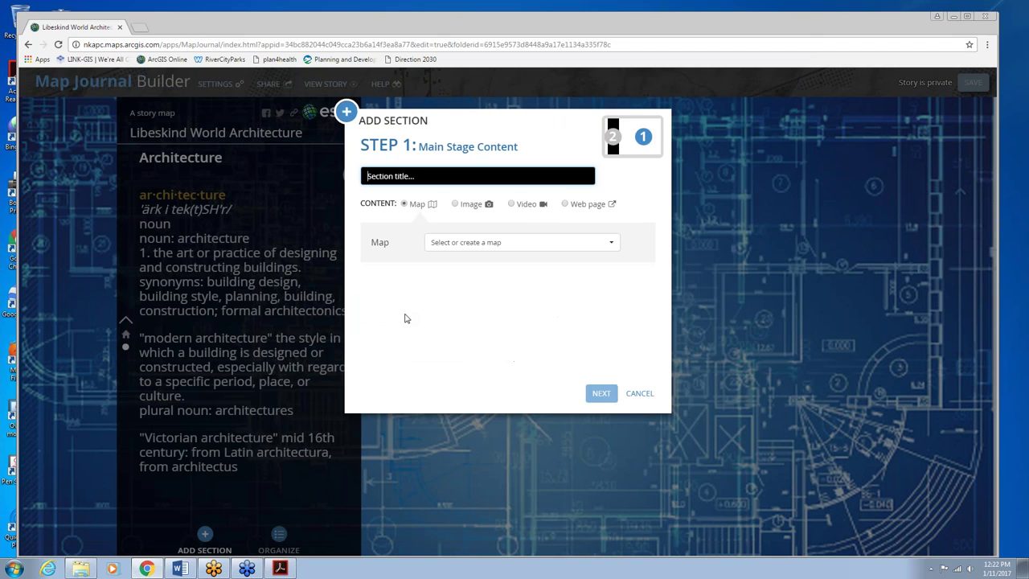
{"action": "key", "text": "alt+Tab"}
{"action": "left_click", "coordinate": [182, 569]}
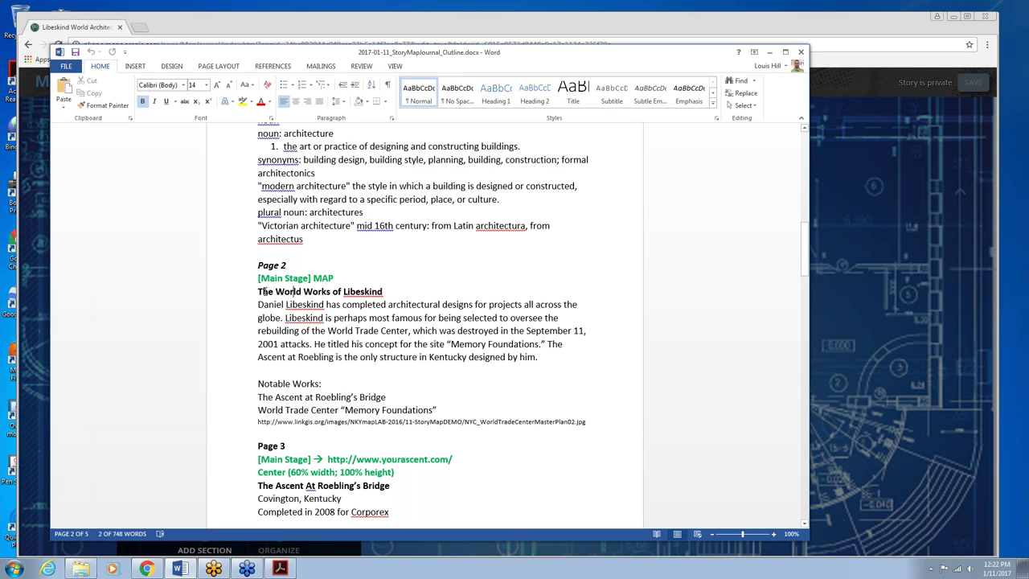
{"action": "triple_click", "coordinate": [322, 291]}
{"action": "key", "text": "ctrl+c"}
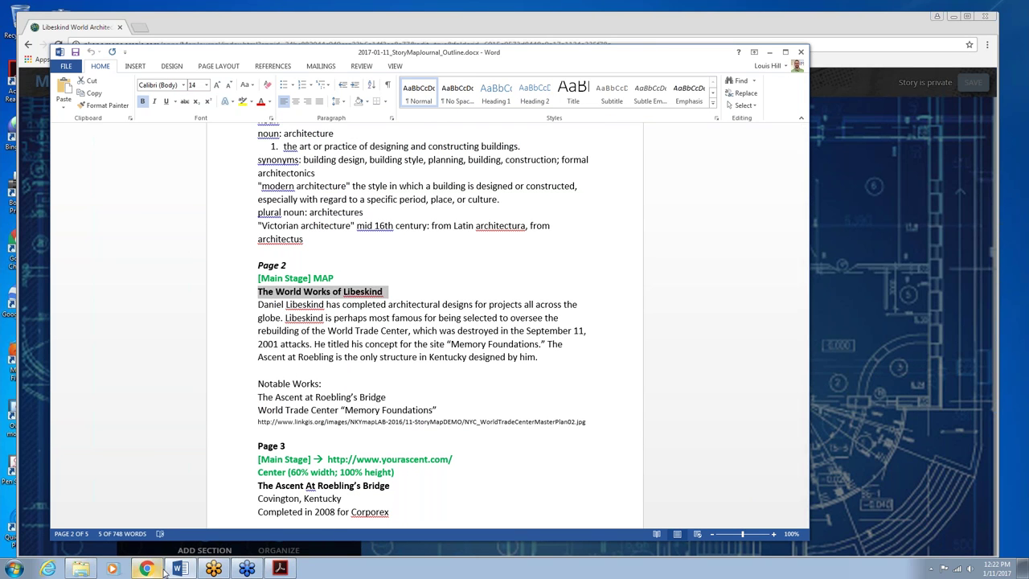
{"action": "left_click", "coordinate": [147, 568]}
{"action": "key", "text": "ctrl+v"}
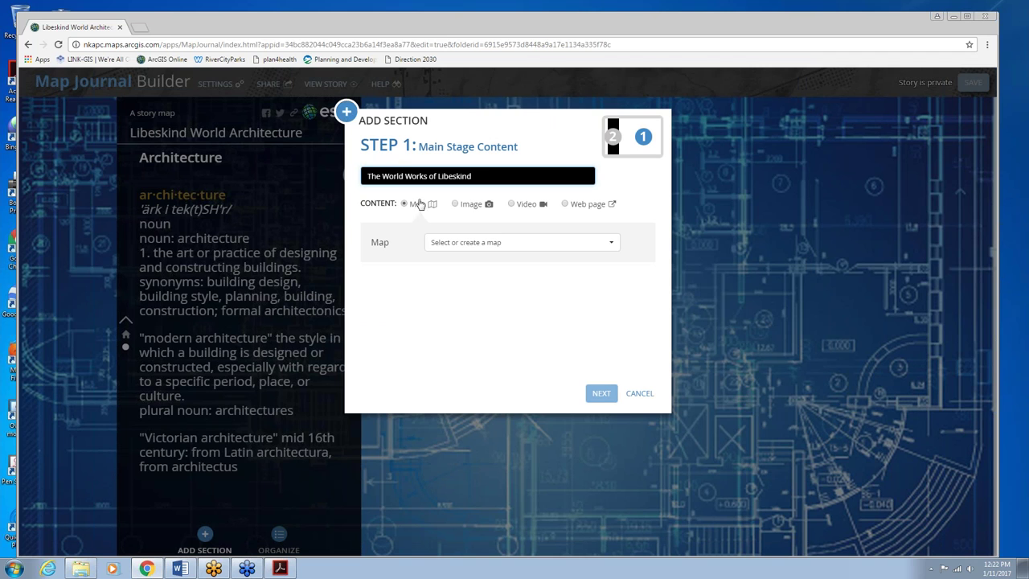
Step: Use the Libeskind Basemap as main stage content and save a custom map location showing North America, the Atlantic and Europe
{"action": "left_click", "coordinate": [506, 253]}
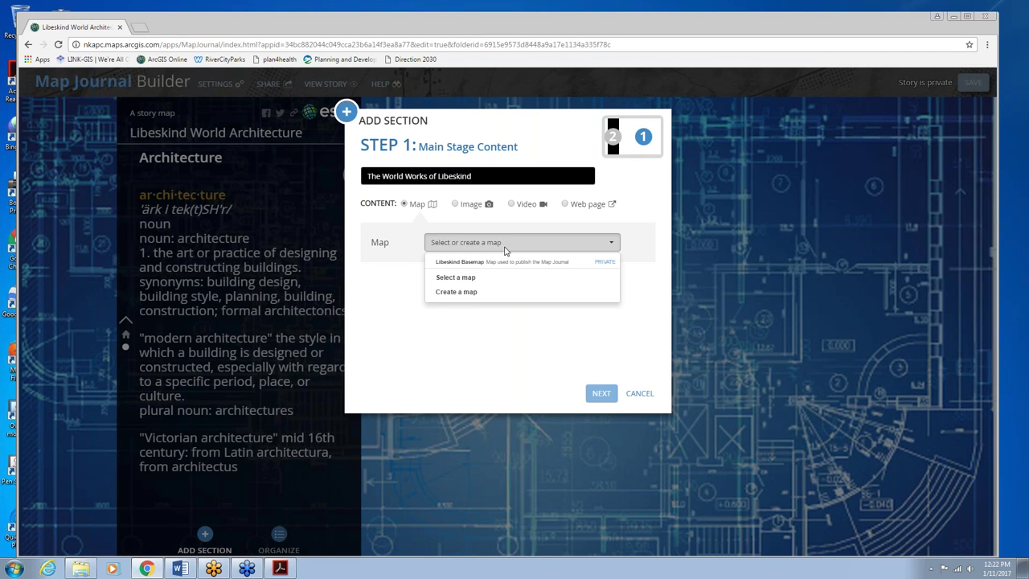
{"action": "left_click", "coordinate": [473, 264]}
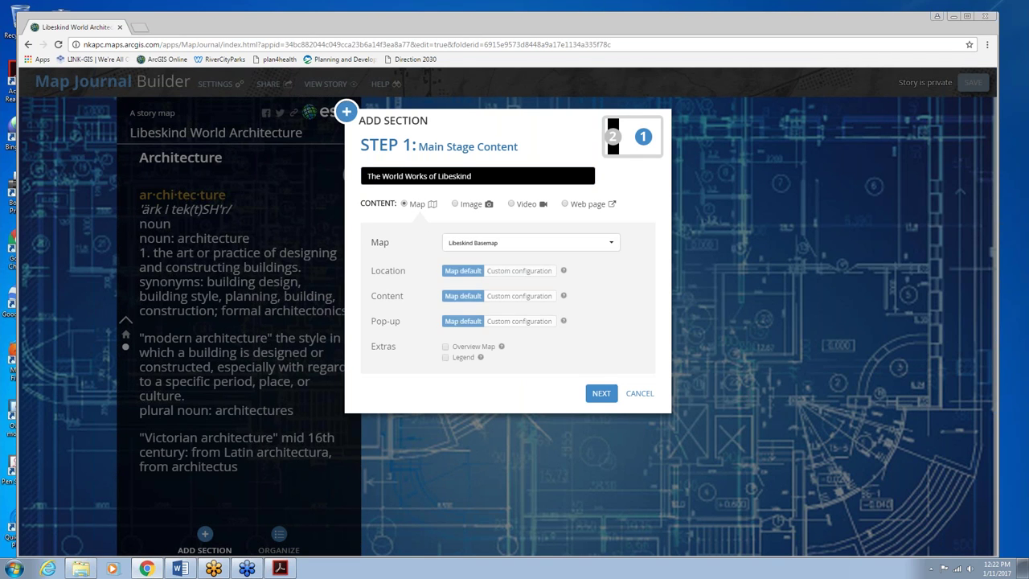
{"action": "left_click", "coordinate": [543, 273]}
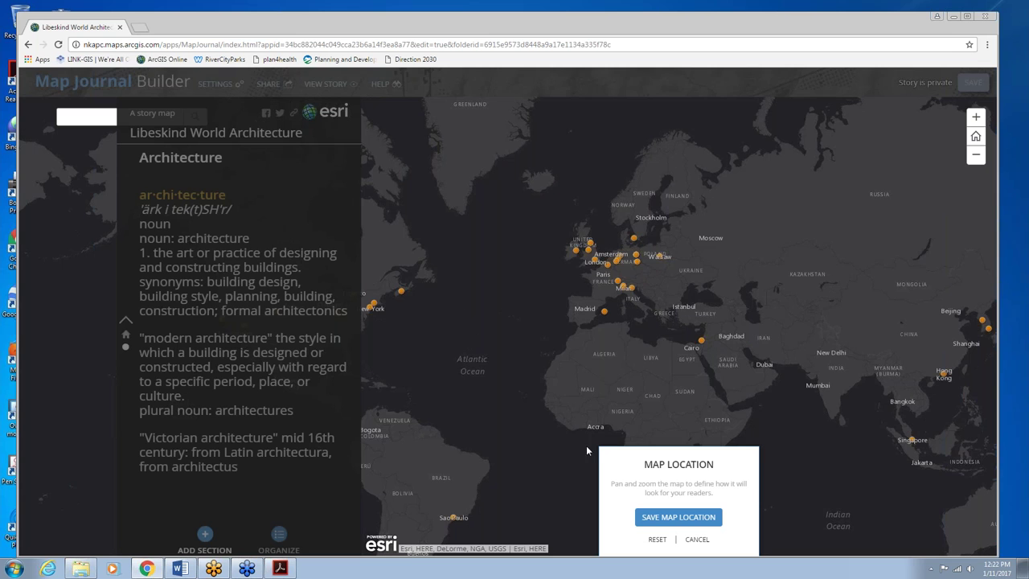
{"action": "left_click_drag", "start_coordinate": [455, 296], "coordinate": [618, 320]}
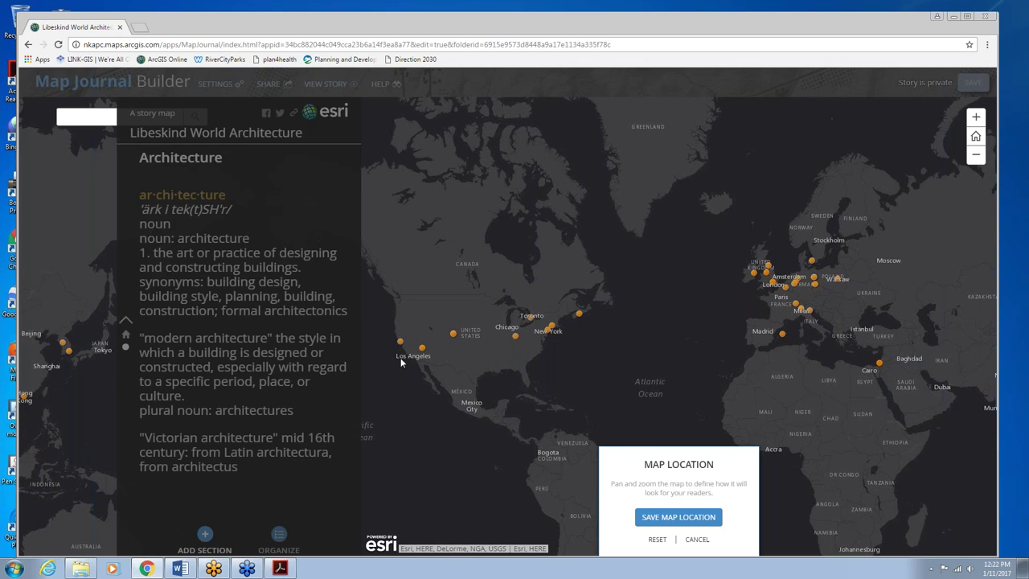
{"action": "left_click", "coordinate": [692, 517]}
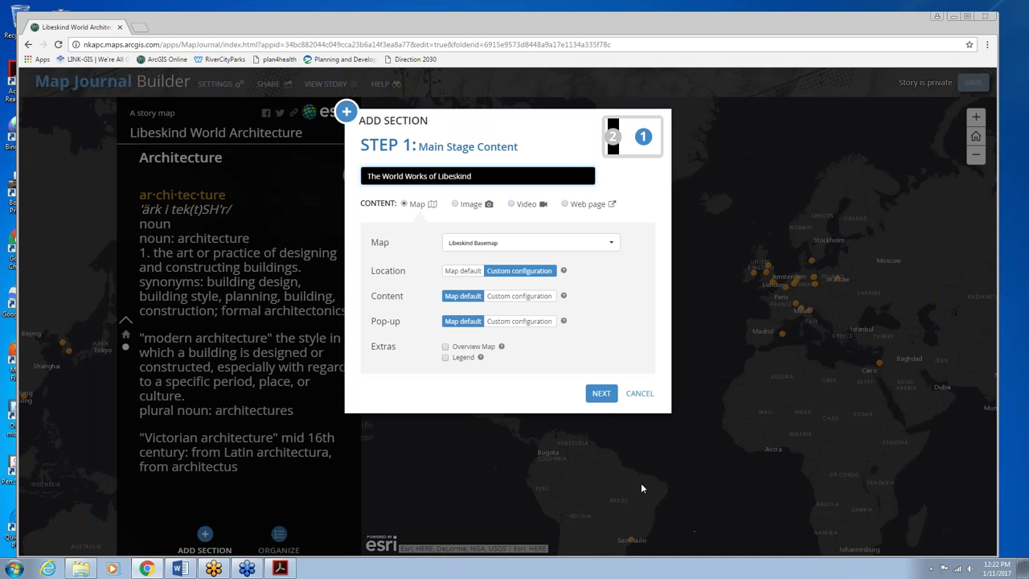
Step: Enter the placeholder "Text" in the floating panel and add The World Works of Libeskind section
{"action": "left_click", "coordinate": [601, 393]}
{"action": "left_click", "coordinate": [505, 278]}
{"action": "type", "text": "T"}
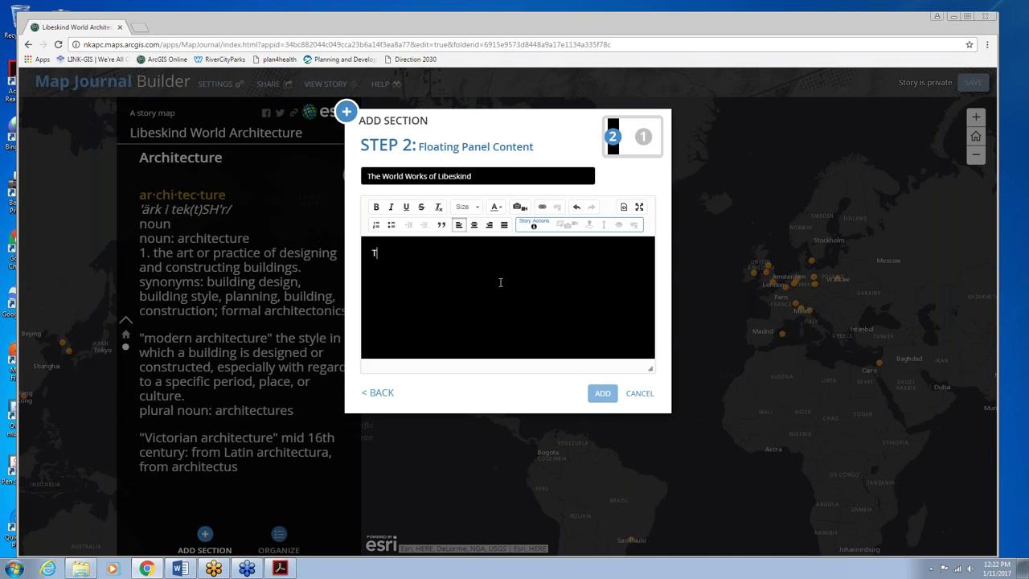
{"action": "type", "text": "ext"}
{"action": "left_click", "coordinate": [602, 393]}
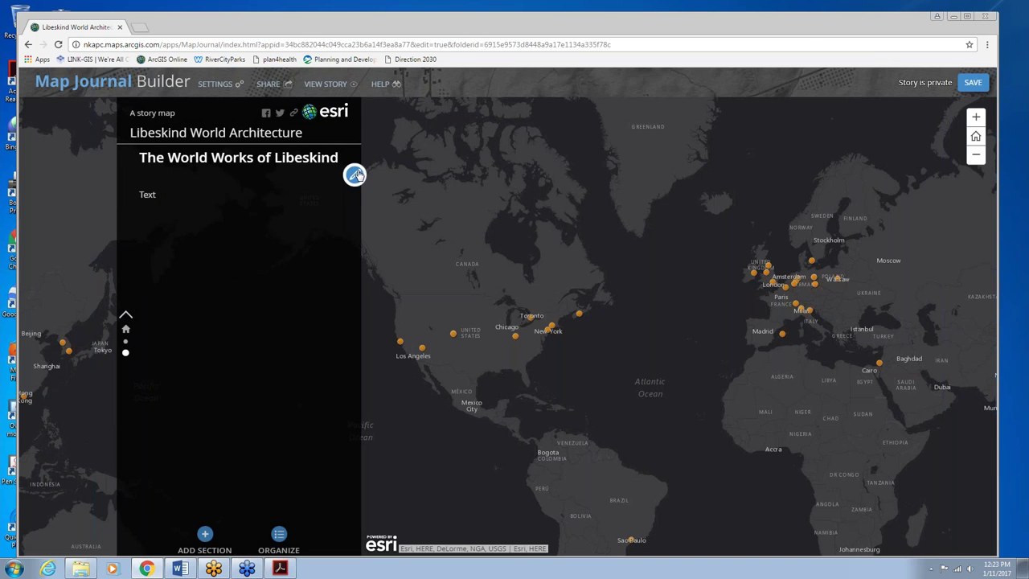
Step: Replace the floating panel's "Text" placeholder with the Page 2 description and Notable Works list copied from the Word outline
{"action": "left_click", "coordinate": [180, 568]}
{"action": "left_click_drag", "start_coordinate": [258, 305], "coordinate": [477, 412]}
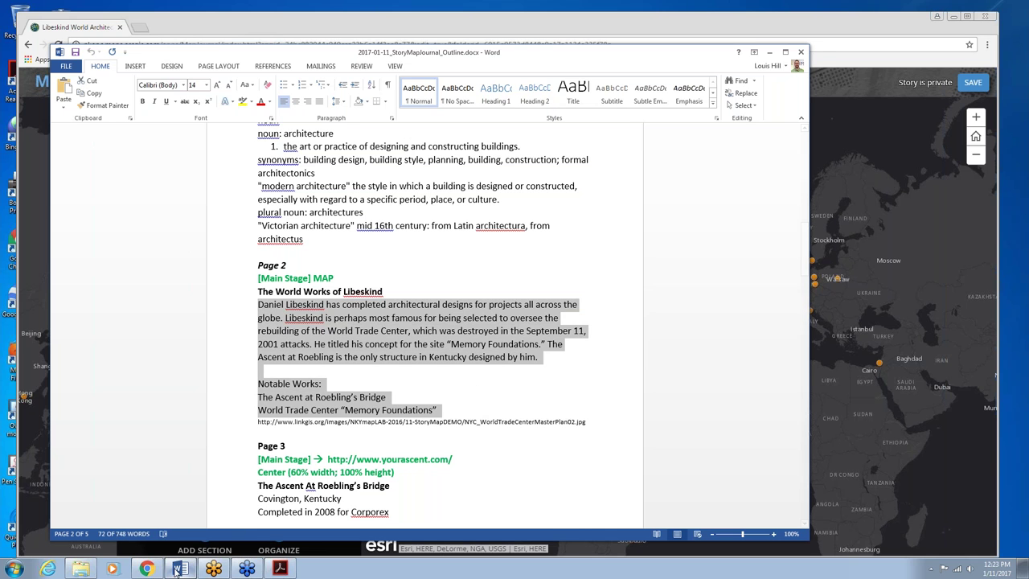
{"action": "left_click", "coordinate": [180, 569]}
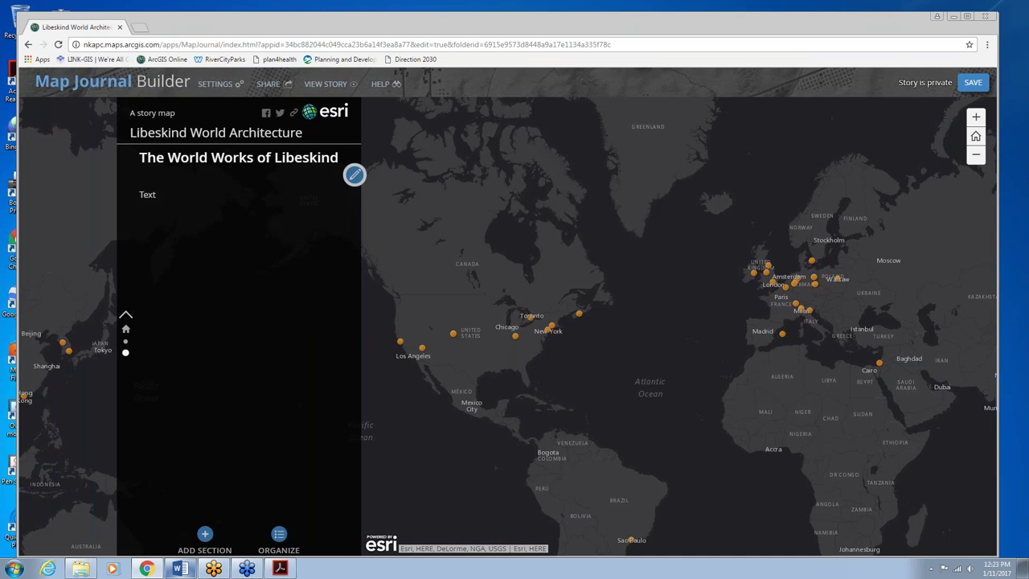
{"action": "left_click", "coordinate": [355, 175]}
{"action": "key", "text": "ctrl+v"}
{"action": "scroll", "coordinate": [416, 260], "scroll_direction": "up", "scroll_amount": 1}
{"action": "left_click_drag", "start_coordinate": [406, 259], "coordinate": [369, 258]}
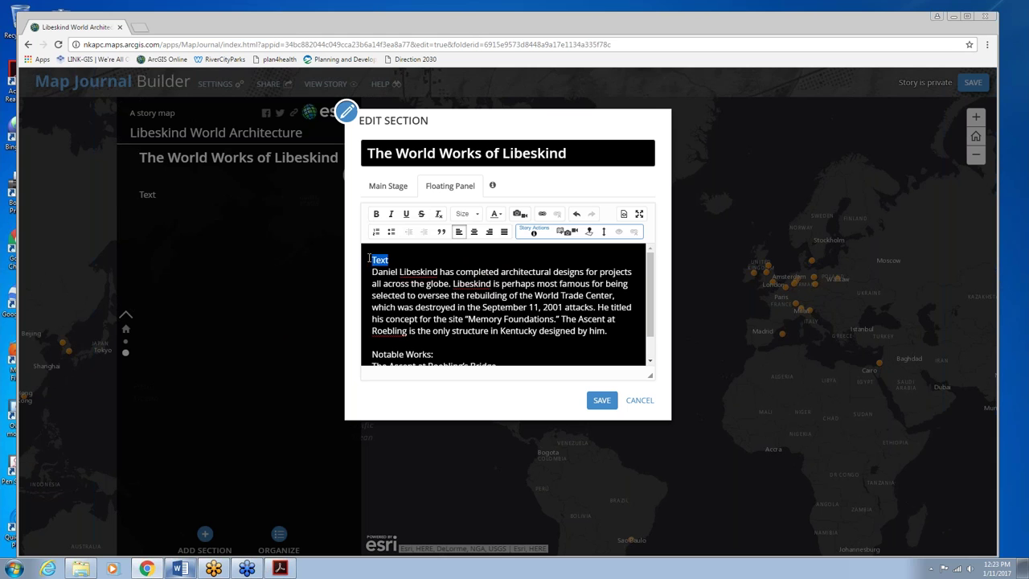
{"action": "key", "text": "BackSpace"}
{"action": "key", "text": "Delete"}
Step: Set all the floating panel text to size 24 and save The World Works of Libeskind section
{"action": "key", "text": "ctrl+a"}
{"action": "left_click", "coordinate": [466, 214]}
{"action": "left_click", "coordinate": [471, 255]}
{"action": "left_click", "coordinate": [595, 400]}
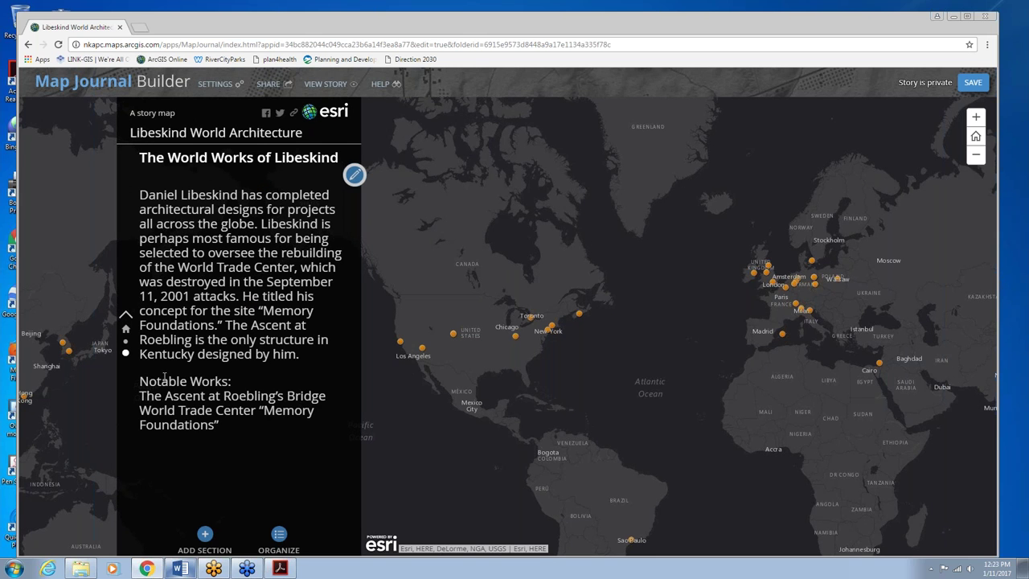
Step: Reopen the section for editing and make the "Notable Works:" heading in the floating panel bold
{"action": "left_click", "coordinate": [355, 175]}
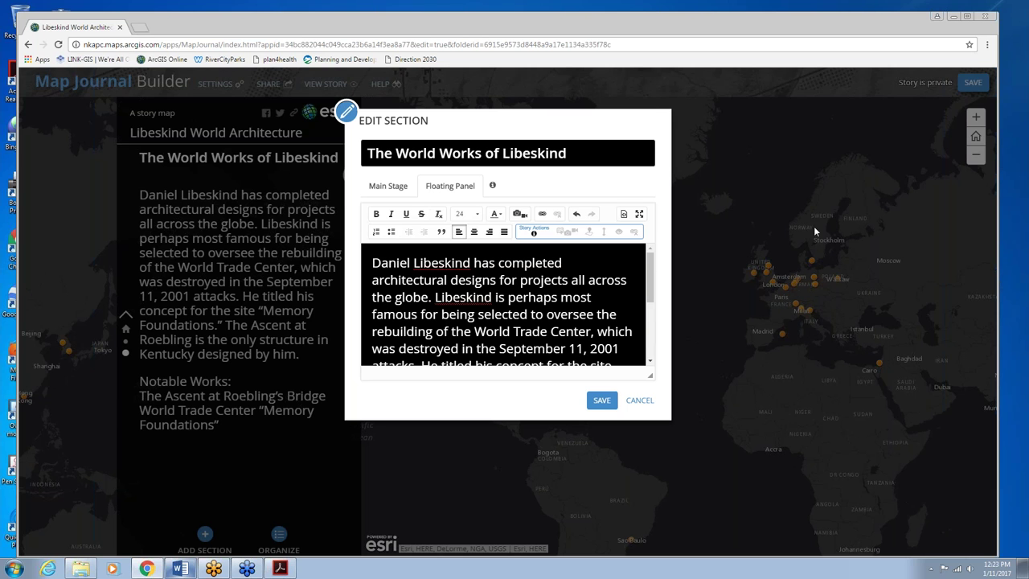
{"action": "scroll", "coordinate": [636, 321], "scroll_direction": "down", "scroll_amount": 3}
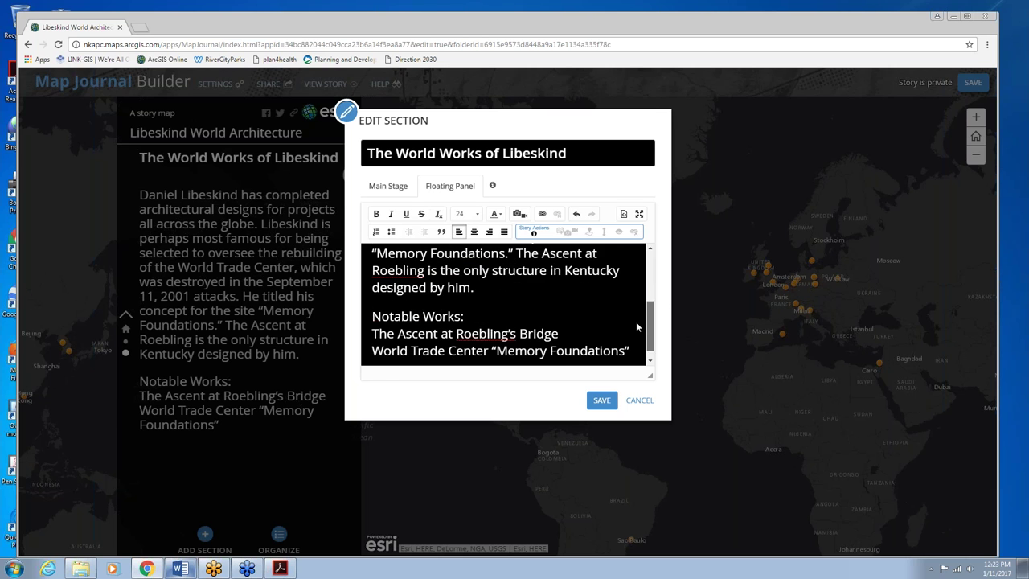
{"action": "left_click_drag", "start_coordinate": [466, 310], "coordinate": [371, 312]}
{"action": "left_click", "coordinate": [376, 214]}
{"action": "left_click", "coordinate": [496, 297]}
{"action": "left_click", "coordinate": [396, 330]}
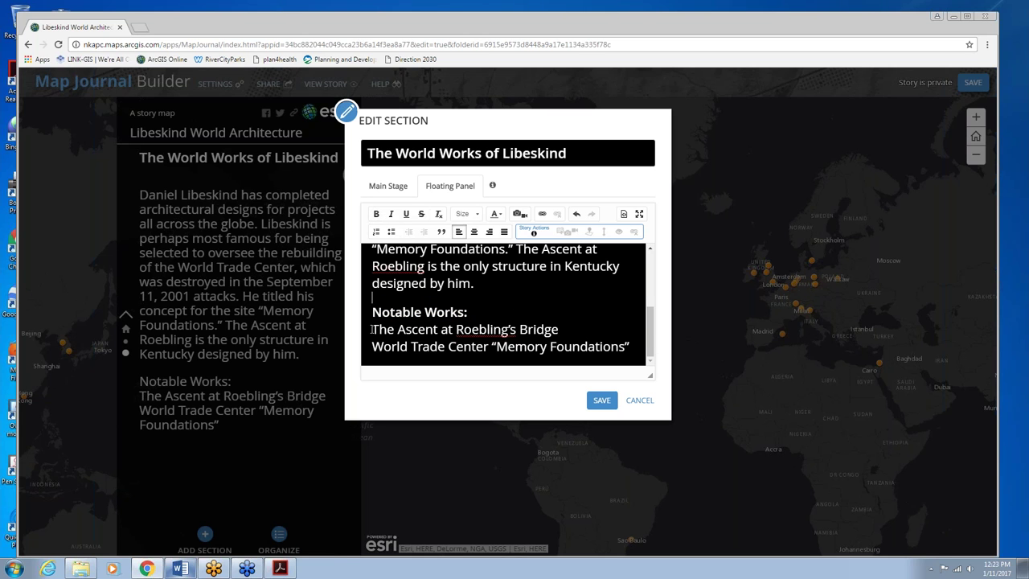
Step: Link "The Ascent at Roebling's Bridge" to a main stage action showing the Covington project's map pop-up, and save the section
{"action": "left_click_drag", "start_coordinate": [370, 329], "coordinate": [586, 337]}
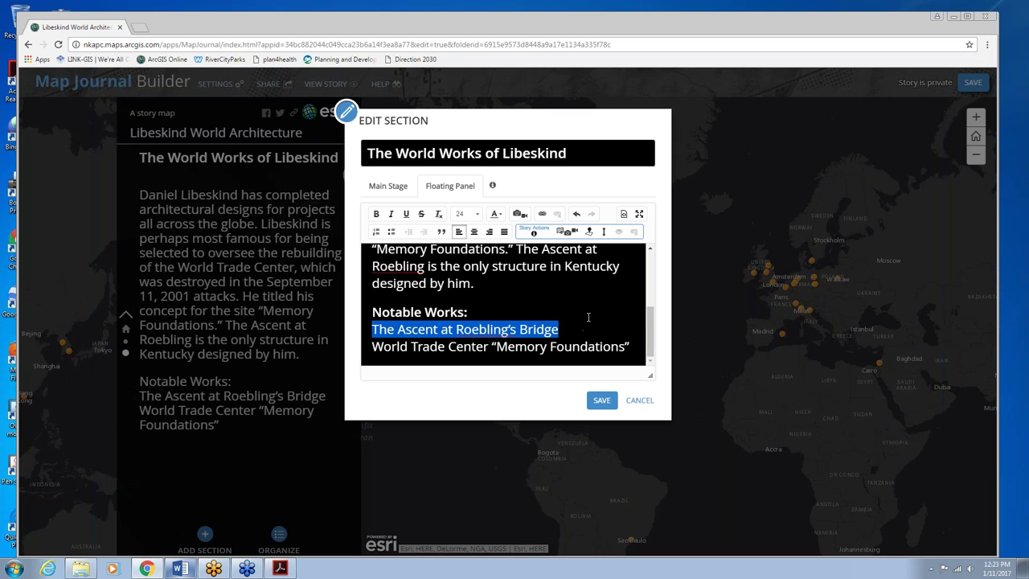
{"action": "left_click", "coordinate": [561, 233]}
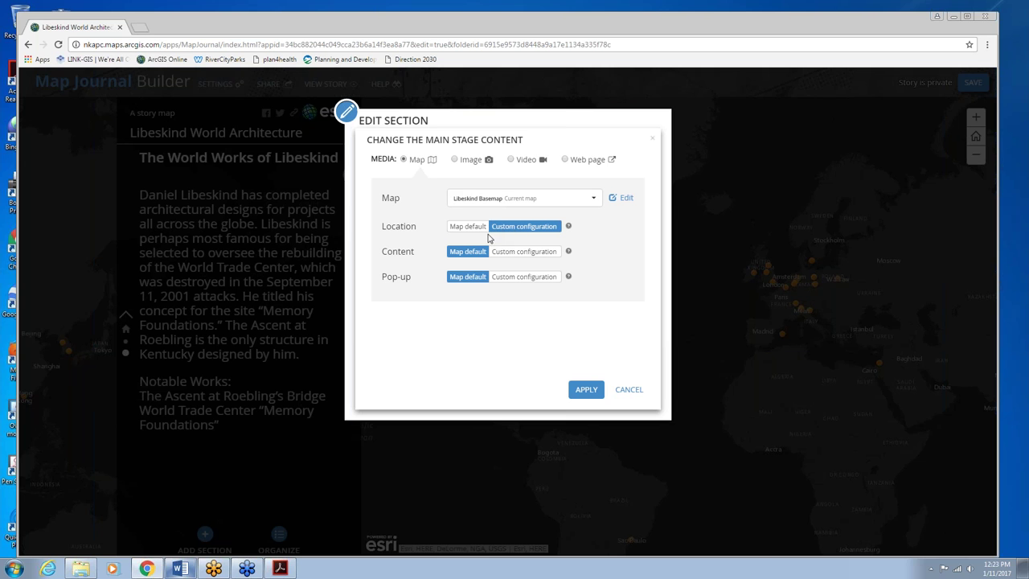
{"action": "left_click", "coordinate": [498, 278]}
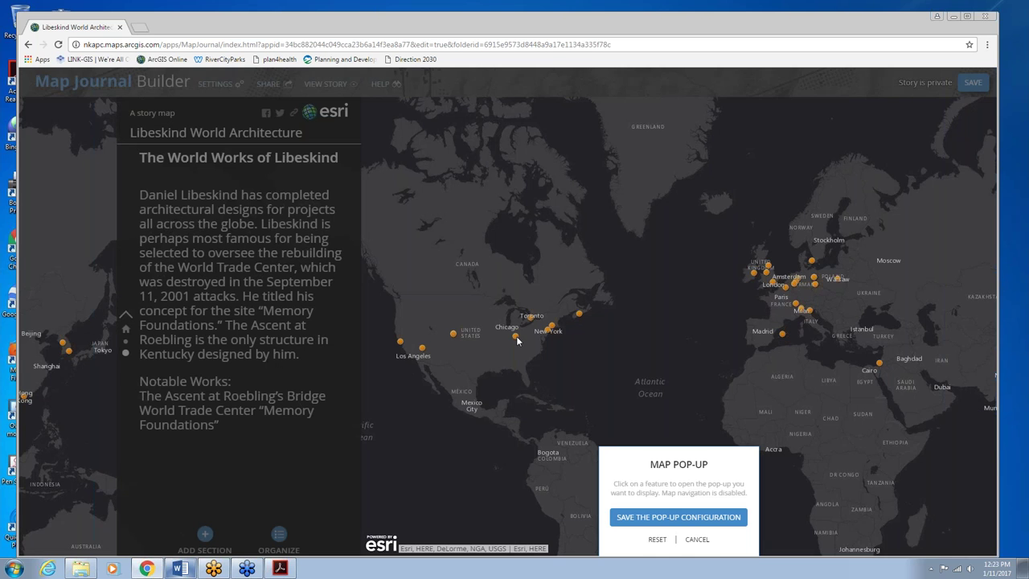
{"action": "left_click", "coordinate": [516, 338]}
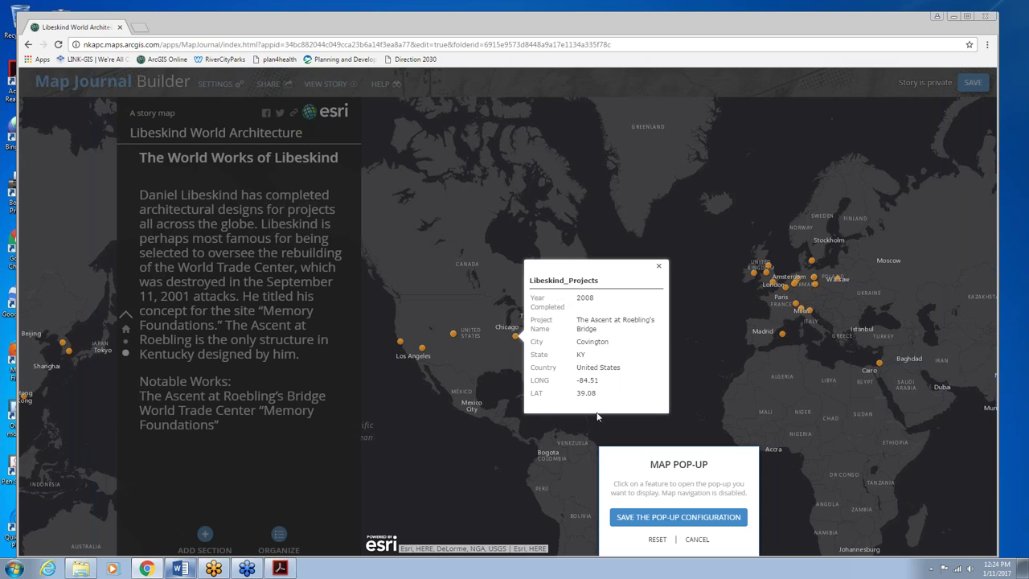
{"action": "left_click", "coordinate": [674, 517]}
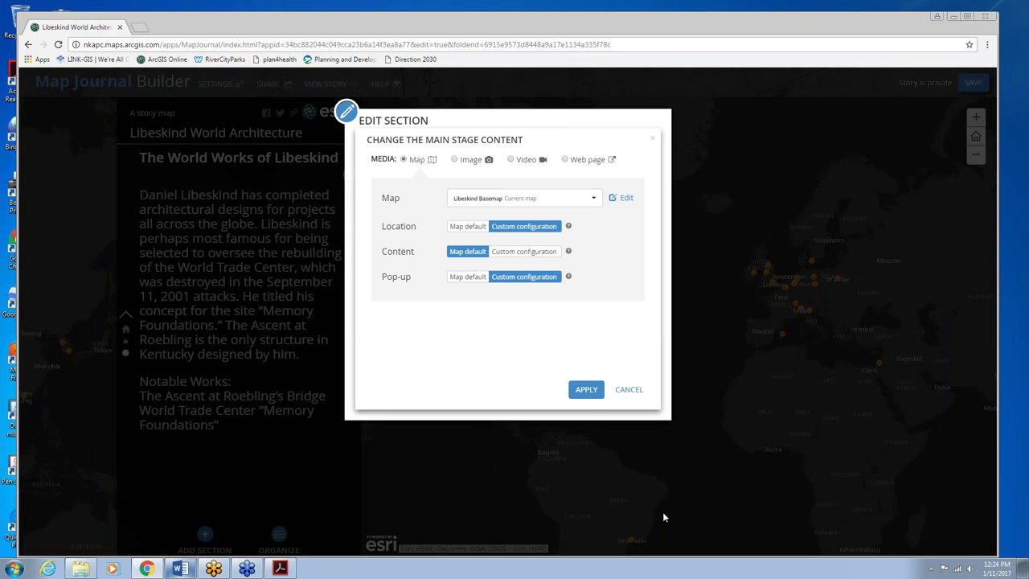
{"action": "left_click", "coordinate": [586, 391]}
{"action": "left_click", "coordinate": [601, 400]}
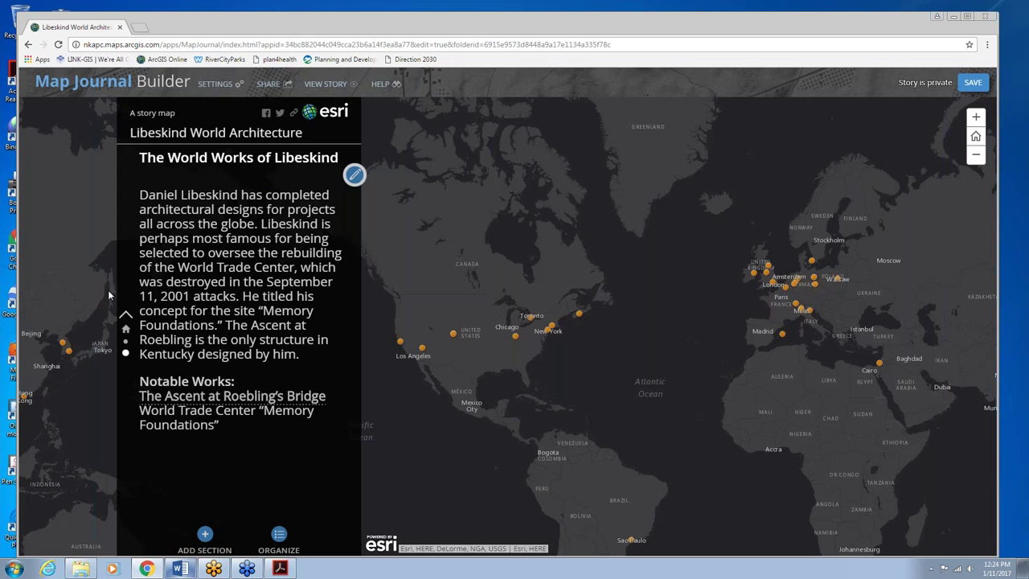
Step: Test the story by switching between sections and opening the Ascent at Roebling's Bridge pop-up from its text link
{"action": "left_click", "coordinate": [126, 342]}
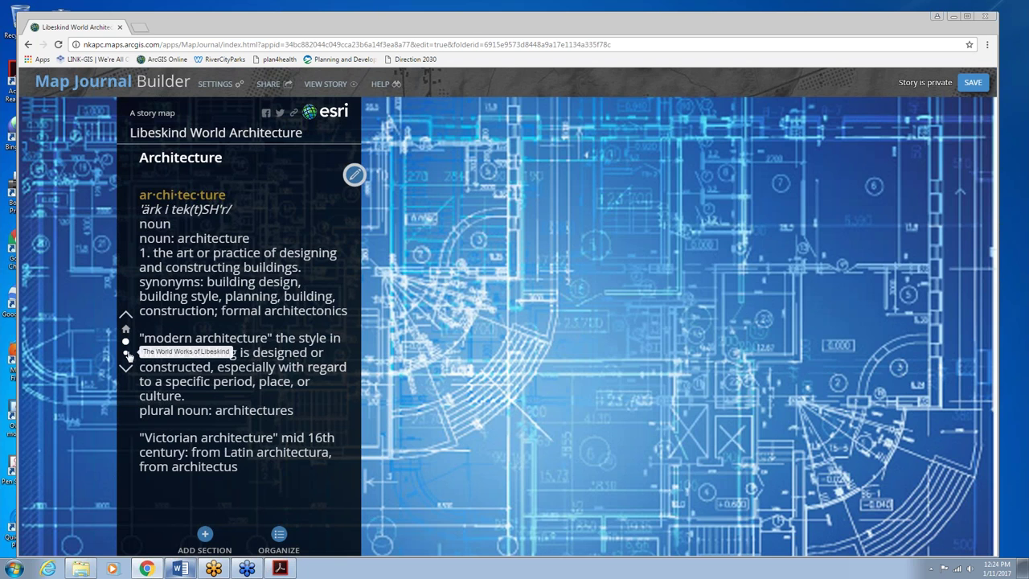
{"action": "left_click", "coordinate": [125, 328]}
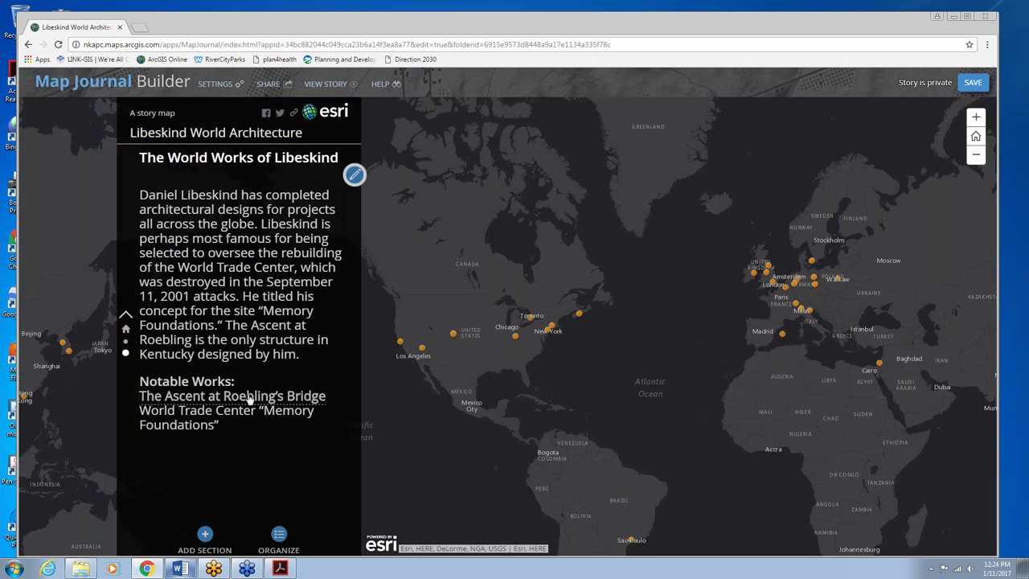
{"action": "left_click", "coordinate": [249, 398]}
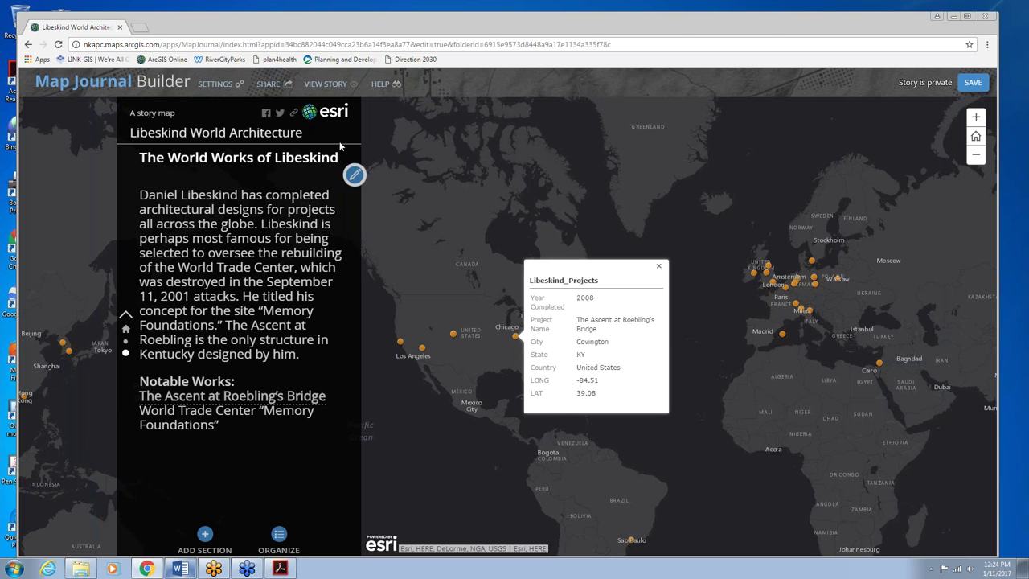
Step: Begin a main stage action on "World Trade Center "Memory Foundations"" that shows an image from a web link
{"action": "left_click", "coordinate": [354, 174]}
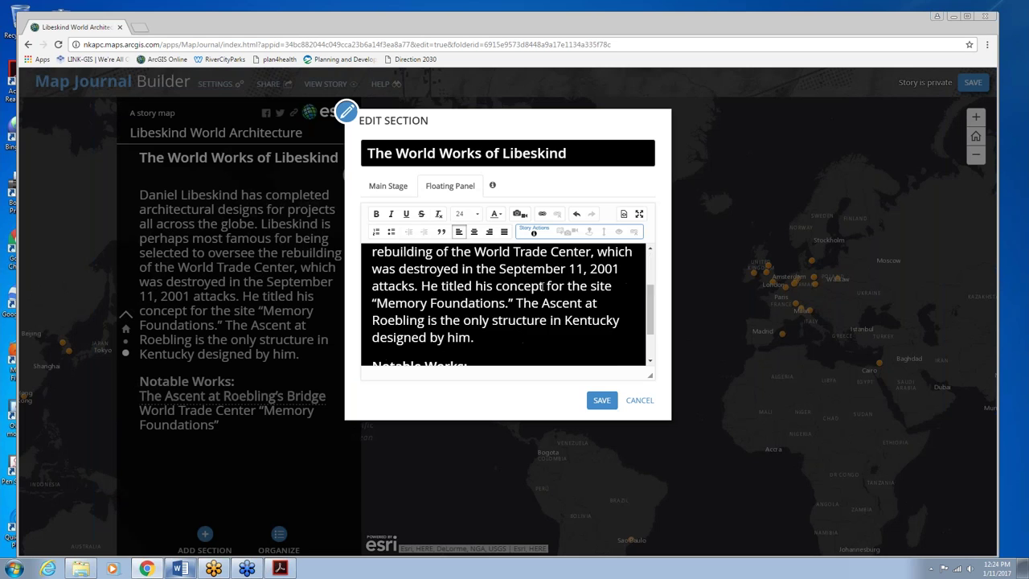
{"action": "left_click_drag", "start_coordinate": [372, 347], "coordinate": [632, 344]}
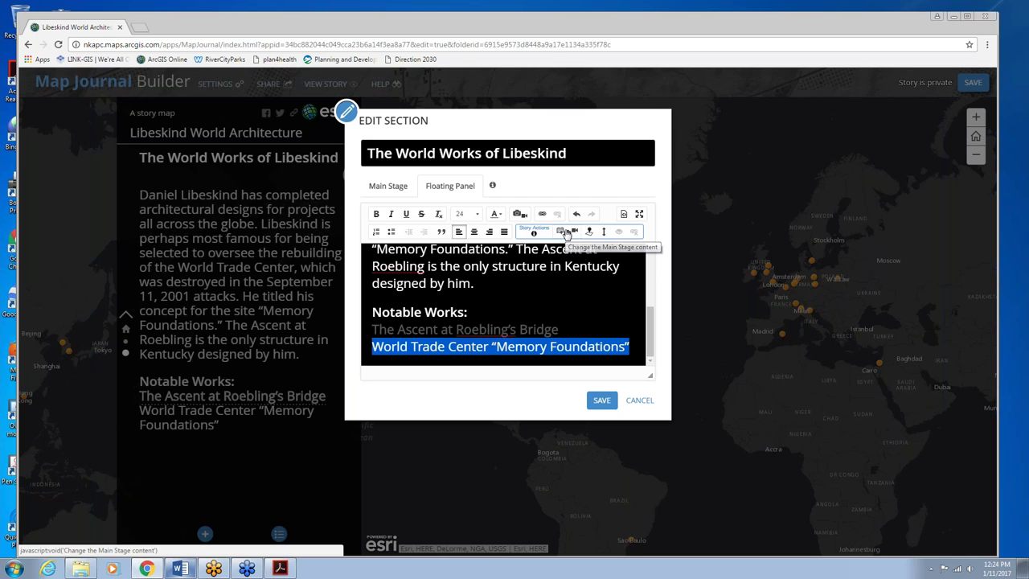
{"action": "left_click", "coordinate": [567, 232]}
{"action": "left_click", "coordinate": [463, 161]}
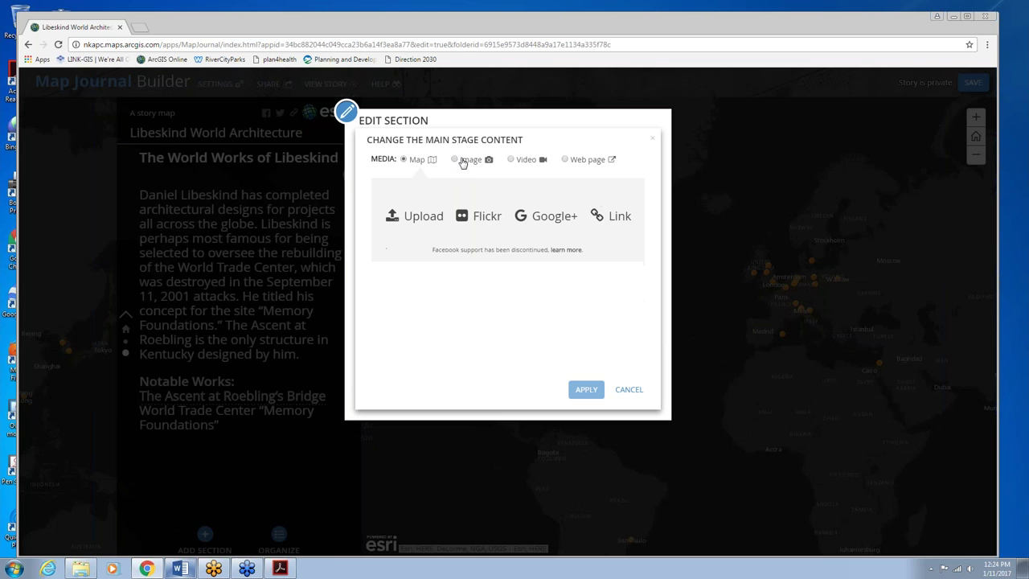
{"action": "left_click", "coordinate": [613, 216]}
Step: Use the NYC_WorldTradeCenterMasterPlan02.jpg link from the Word outline as the action's image, apply it and save the section
{"action": "left_click", "coordinate": [183, 568]}
{"action": "left_click", "coordinate": [278, 416]}
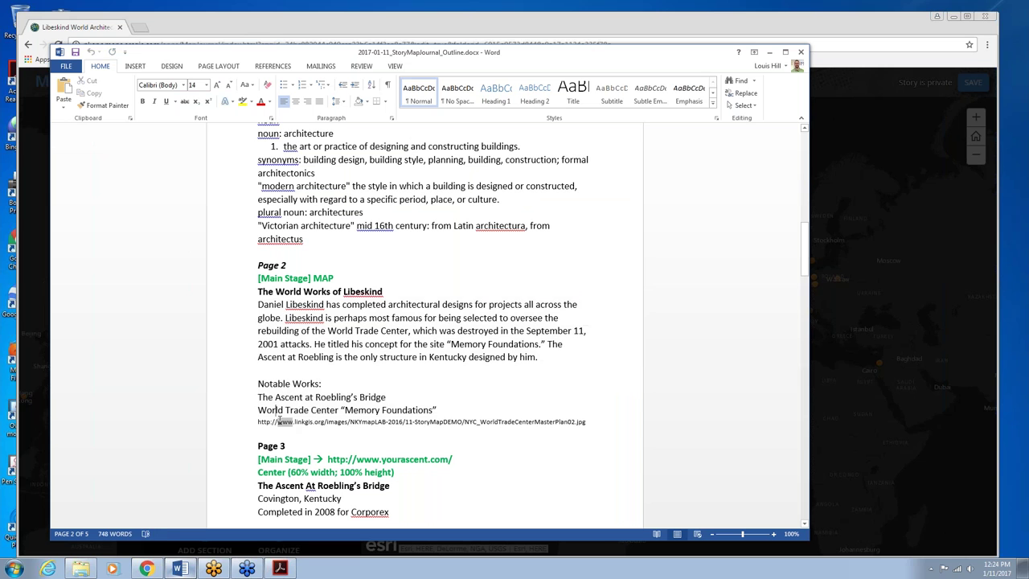
{"action": "triple_click", "coordinate": [279, 421]}
{"action": "key", "text": "ctrl+c"}
{"action": "key", "text": "alt+Tab"}
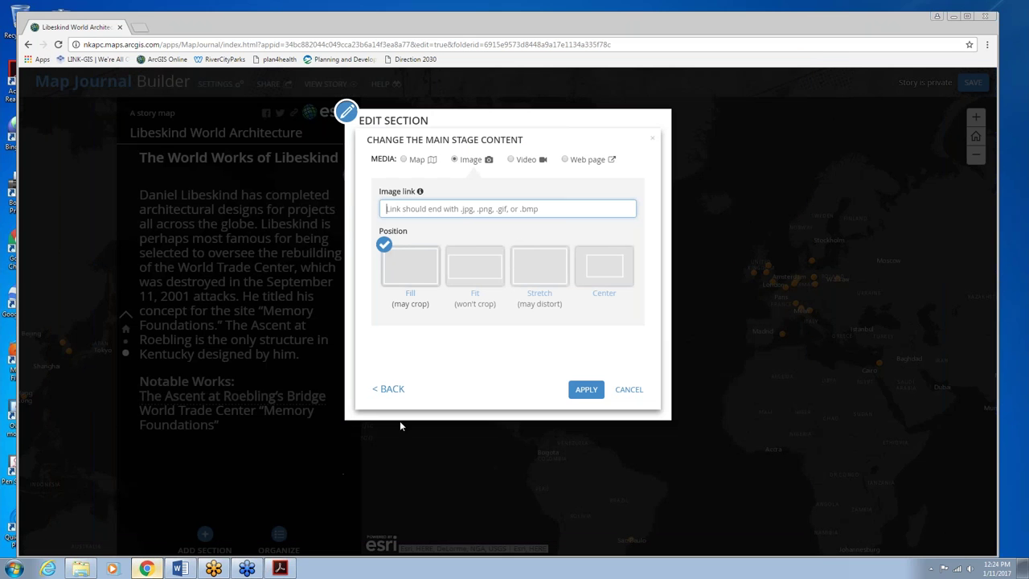
{"action": "key", "text": "ctrl+v"}
{"action": "left_click", "coordinate": [591, 389]}
{"action": "left_click", "coordinate": [602, 401]}
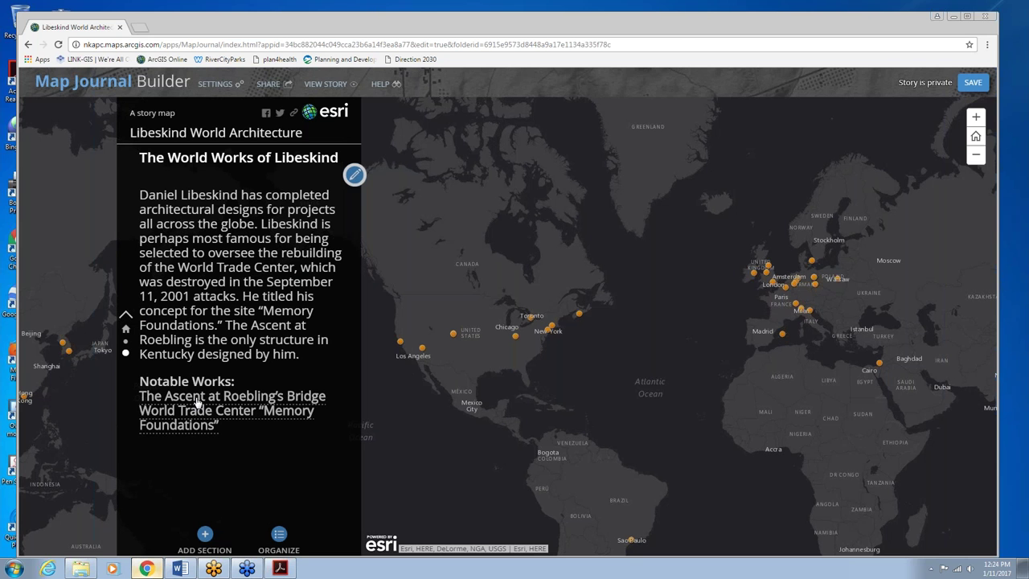
Step: Test both Notable Works links in the panel, and return from the World Trade Center image to the map
{"action": "left_click", "coordinate": [197, 400]}
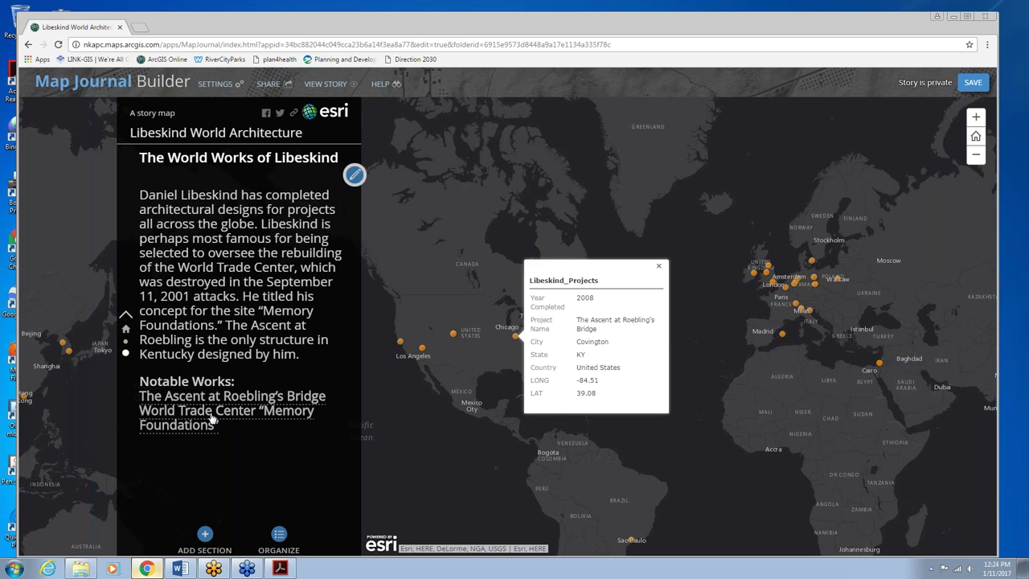
{"action": "left_click", "coordinate": [212, 418]}
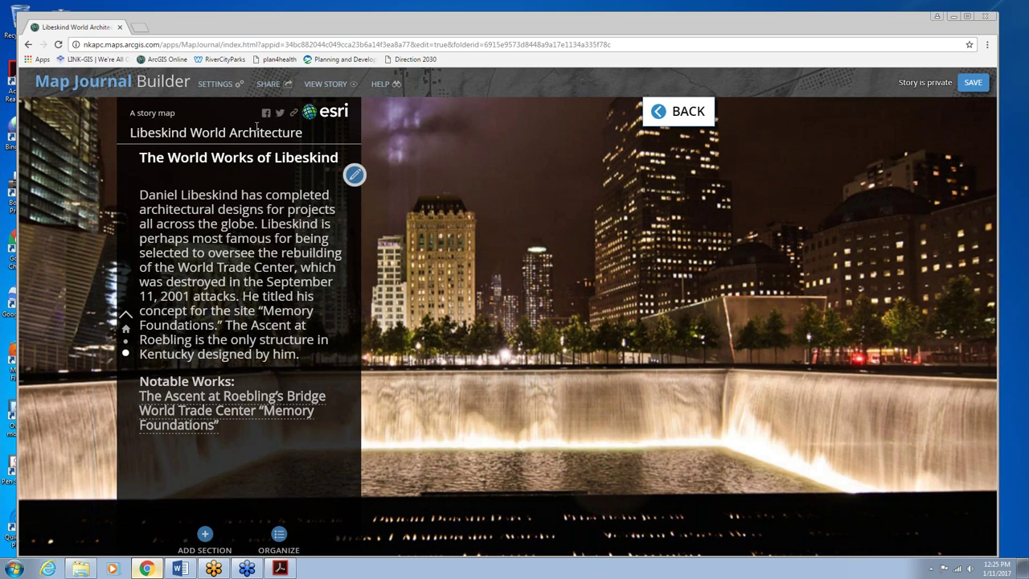
{"action": "left_click", "coordinate": [691, 107]}
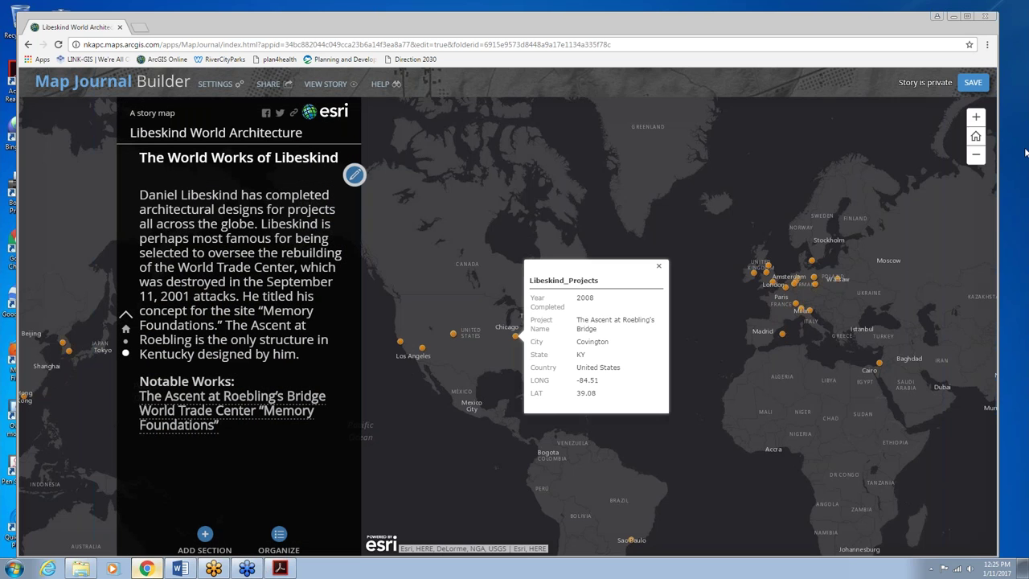
Step: Save the story and start a new section titled "The Ascent At Roebling's Bridge", copying the heading from Page 3 of the Word outline
{"action": "left_click", "coordinate": [973, 82]}
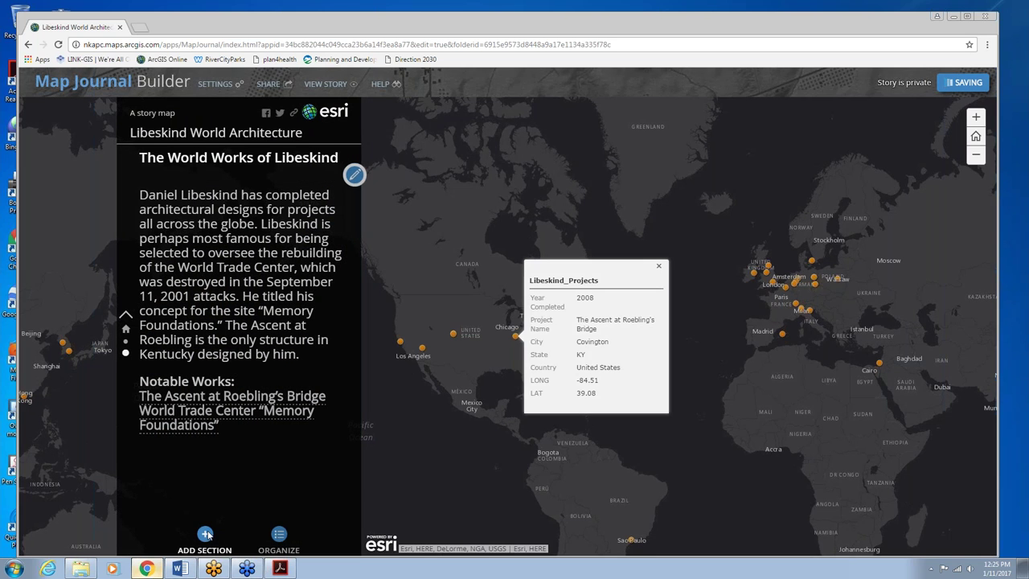
{"action": "left_click", "coordinate": [180, 568]}
{"action": "scroll", "coordinate": [357, 258], "scroll_direction": "down", "scroll_amount": 4}
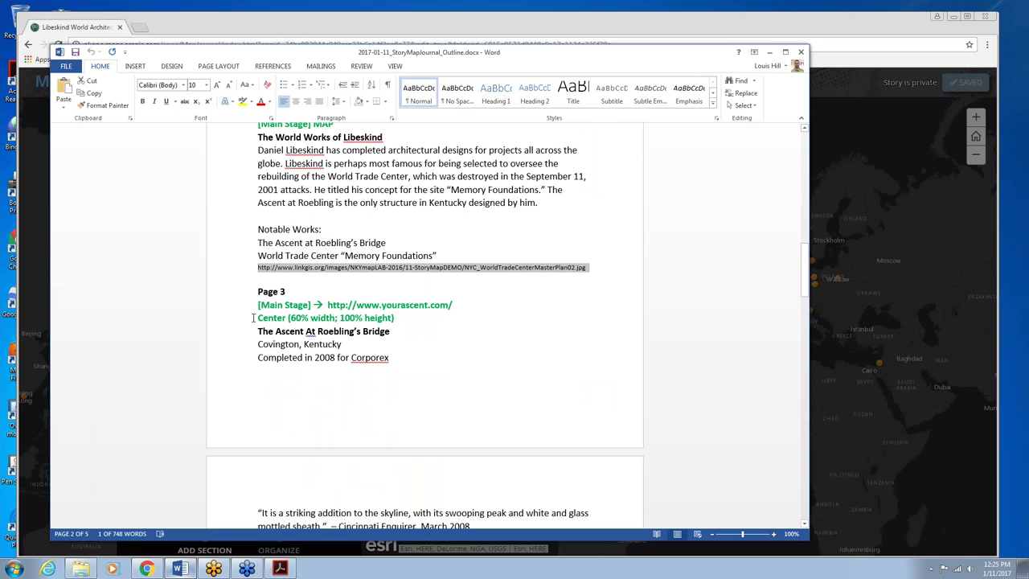
{"action": "left_click_drag", "start_coordinate": [257, 332], "coordinate": [402, 333]}
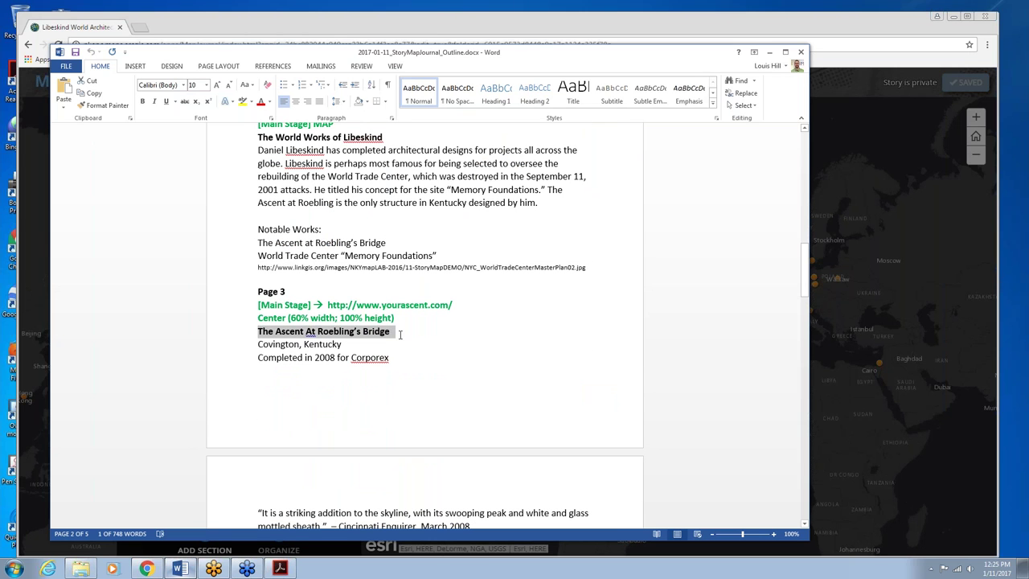
{"action": "left_click", "coordinate": [247, 569]}
{"action": "left_click", "coordinate": [369, 176]}
{"action": "key", "text": "ctrl+v"}
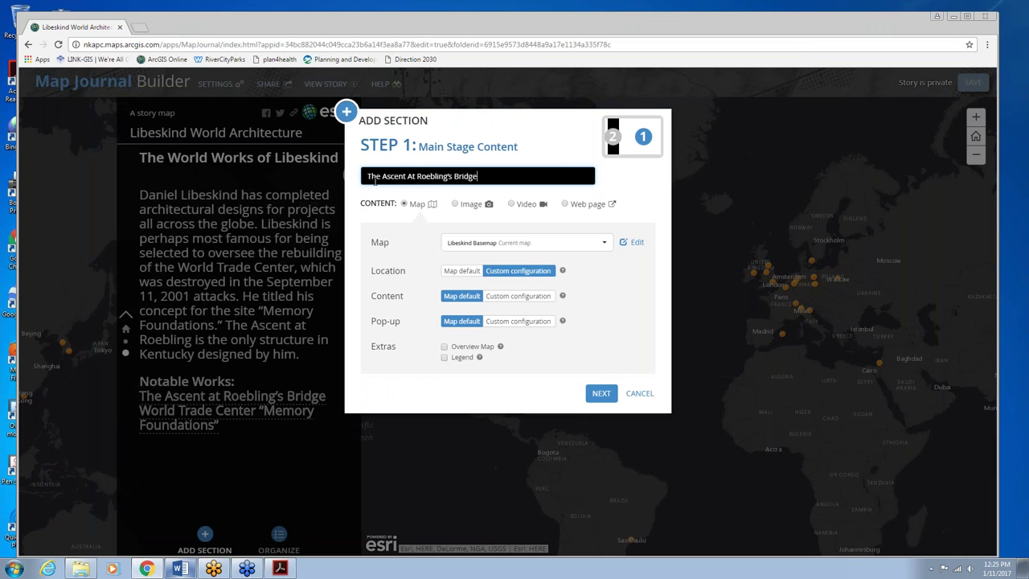
{"action": "left_click", "coordinate": [492, 242]}
{"action": "left_click", "coordinate": [491, 241]}
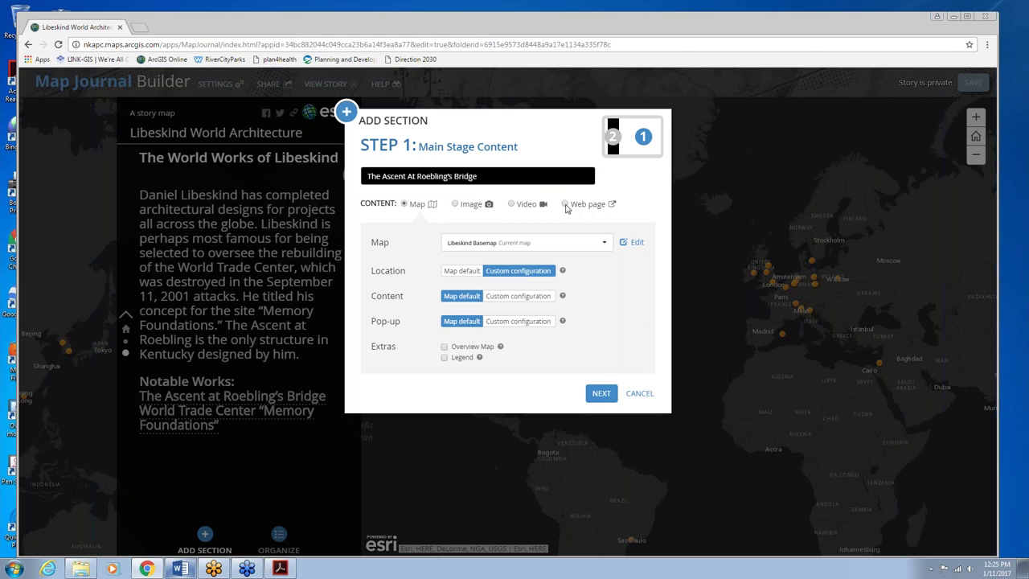
{"action": "left_click", "coordinate": [565, 205]}
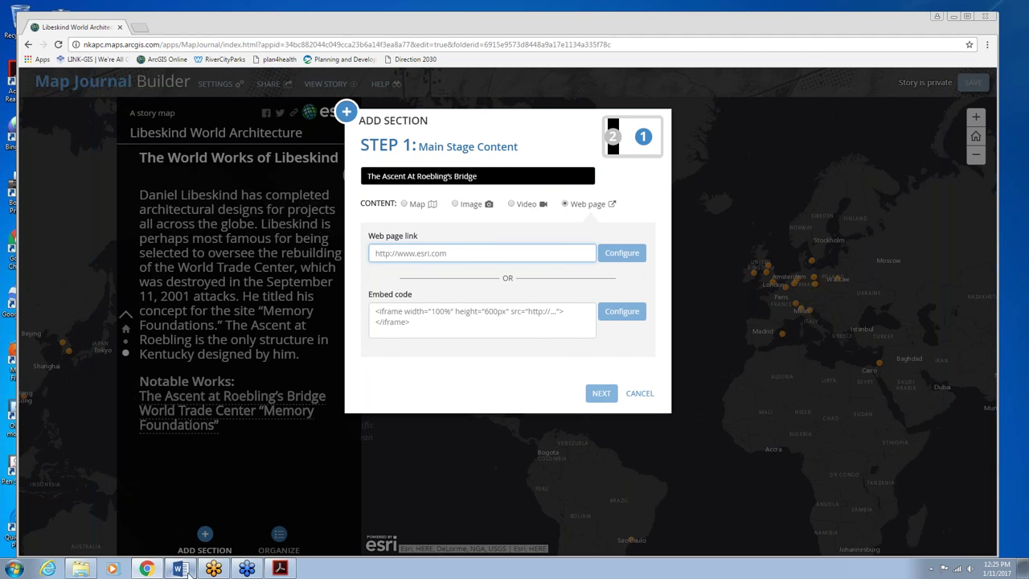
{"action": "left_click", "coordinate": [184, 569]}
{"action": "left_click_drag", "start_coordinate": [328, 305], "coordinate": [458, 306]}
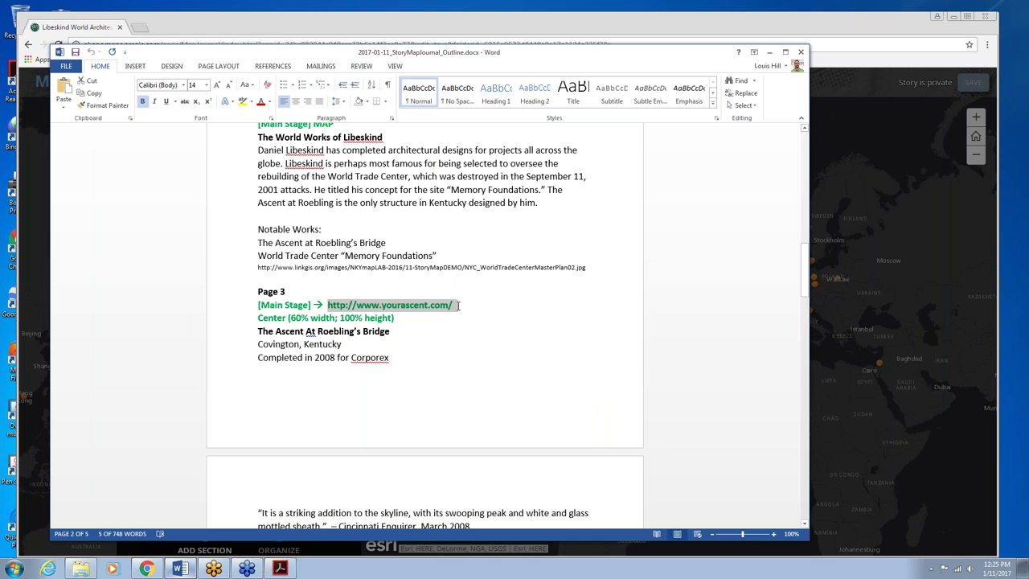
{"action": "left_click", "coordinate": [146, 568]}
{"action": "key", "text": "ctrl+v"}
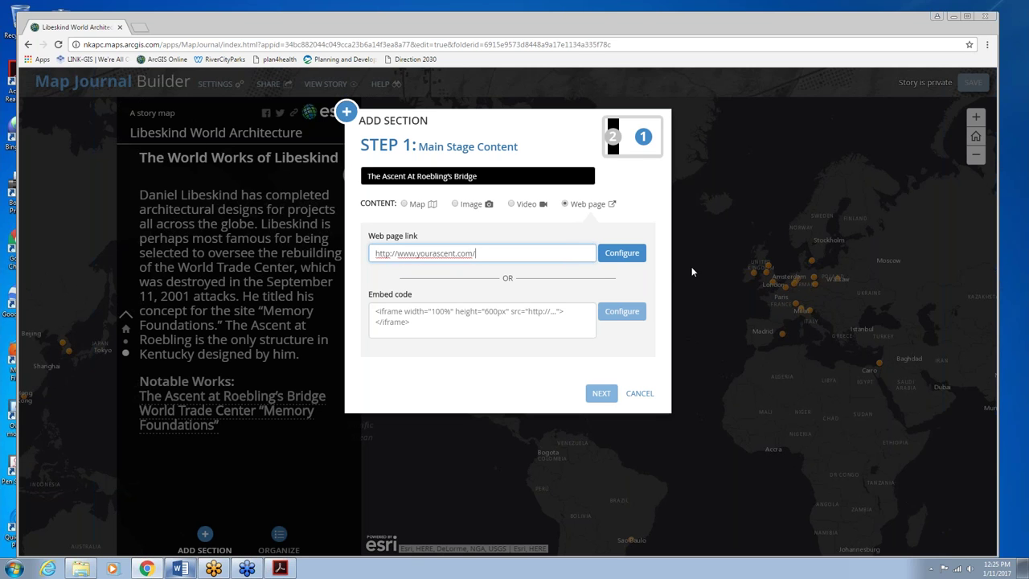
Step: Configure the web page with a custom position of 60% width and 100% height, turning off unloading on navigation and HTTPS loading
{"action": "left_click", "coordinate": [627, 260]}
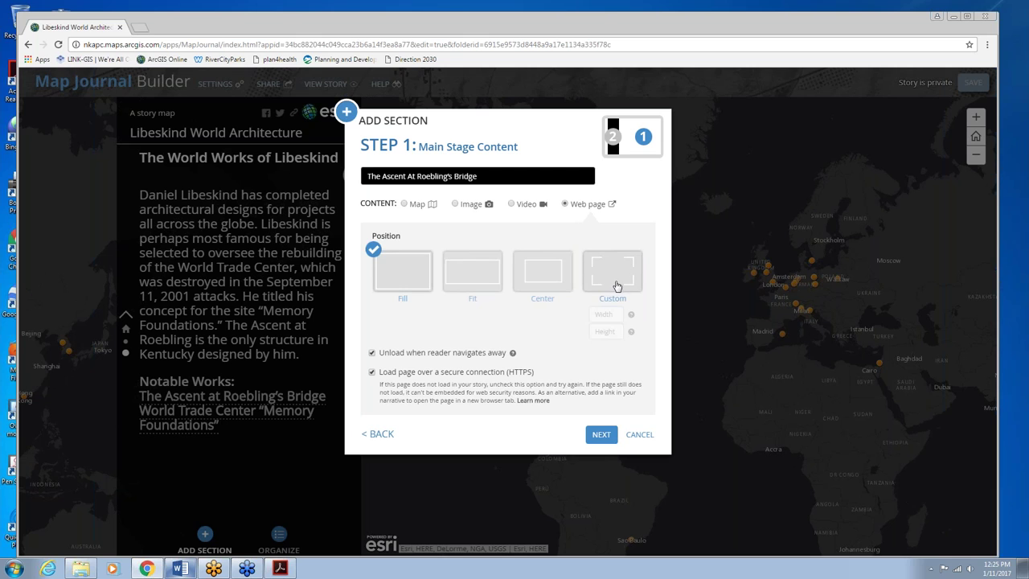
{"action": "left_click", "coordinate": [618, 282]}
{"action": "left_click", "coordinate": [611, 314]}
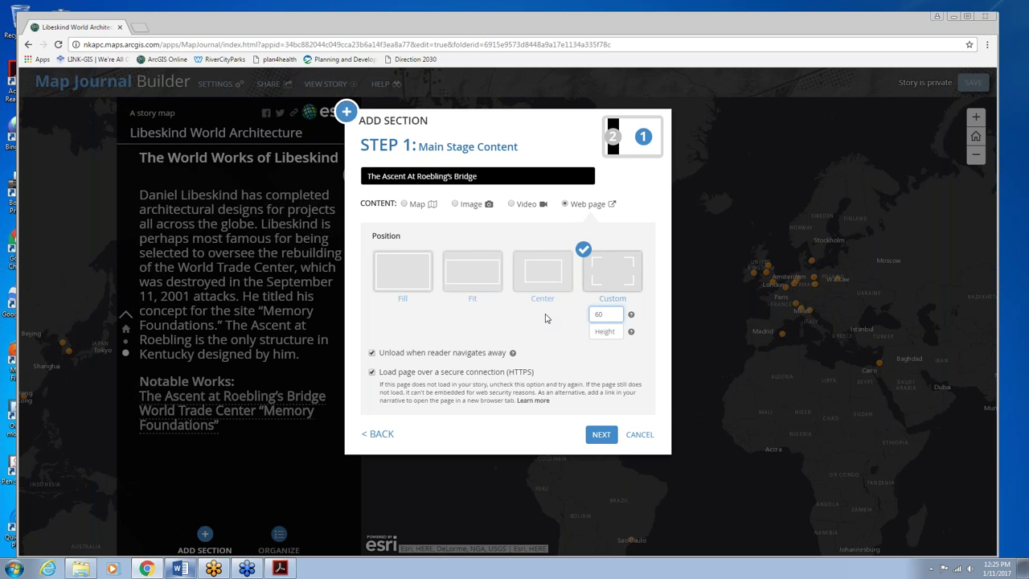
{"action": "left_click", "coordinate": [596, 331]}
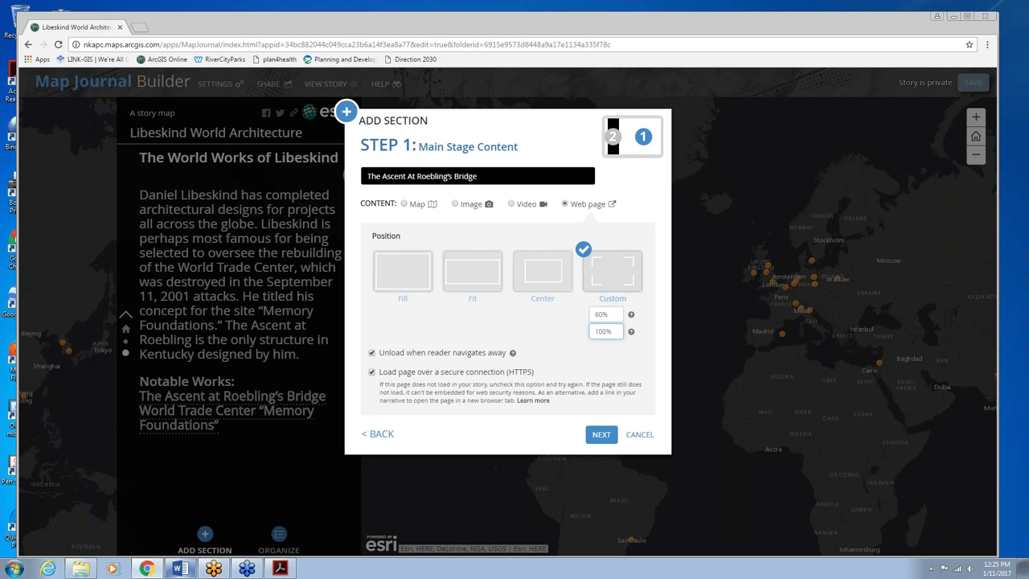
{"action": "left_click", "coordinate": [372, 352]}
{"action": "left_click", "coordinate": [372, 371]}
{"action": "left_click", "coordinate": [601, 435]}
Step: Enter "TExt" as placeholder content for the floating panel and add the section
{"action": "left_click", "coordinate": [487, 284]}
{"action": "type", "text": "TExt"}
{"action": "left_click", "coordinate": [602, 393]}
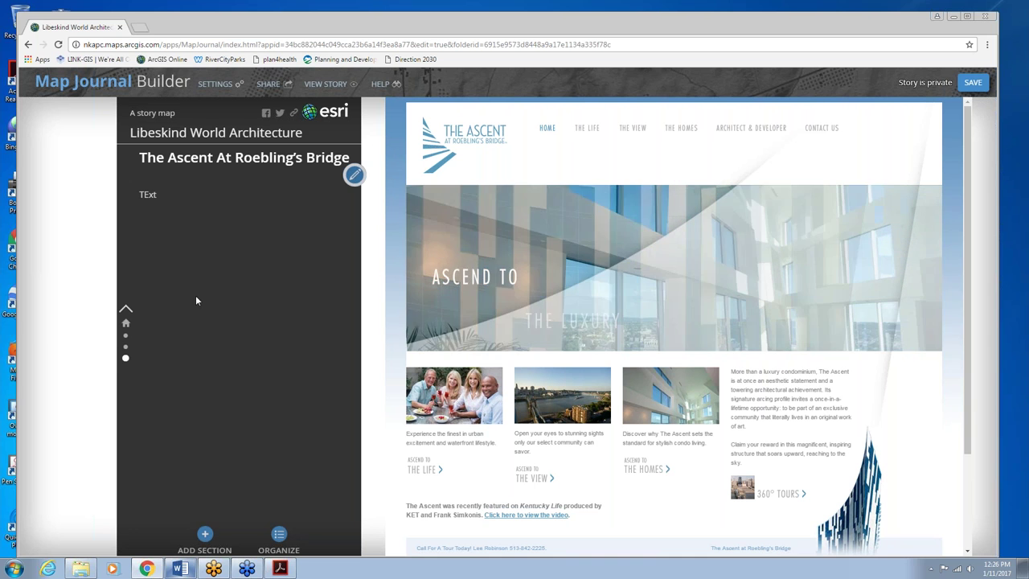
Step: Replace the section's placeholder with the Page 3 body text from the Word outline, from "Covington, Kentucky" through the building description
{"action": "left_click", "coordinate": [180, 569]}
{"action": "scroll", "coordinate": [354, 313], "scroll_direction": "down", "scroll_amount": 3}
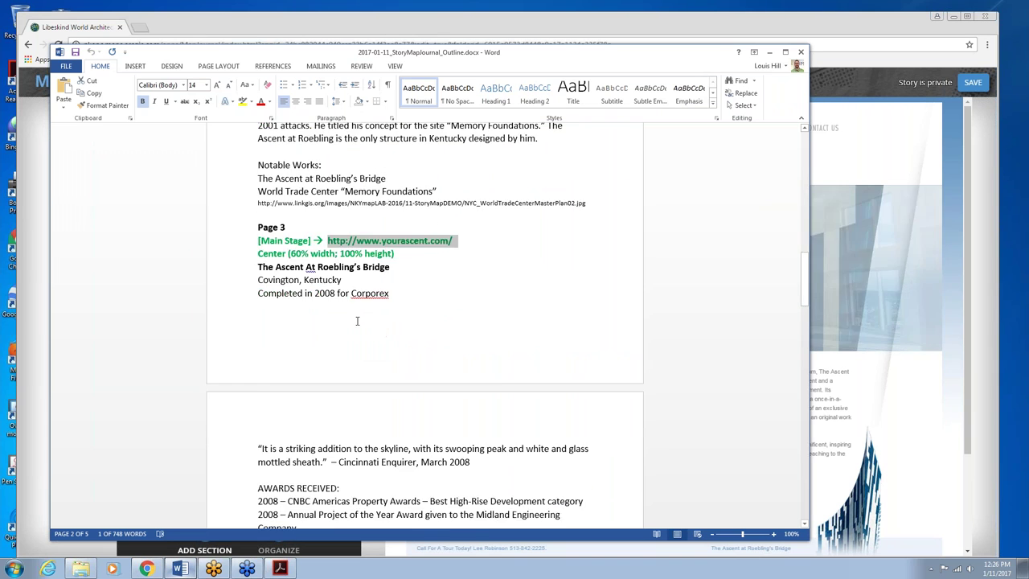
{"action": "scroll", "coordinate": [351, 296], "scroll_direction": "down", "scroll_amount": 1}
{"action": "left_click_drag", "start_coordinate": [258, 190], "coordinate": [392, 384]}
{"action": "left_click", "coordinate": [147, 569]}
{"action": "left_click", "coordinate": [353, 174]}
{"action": "key", "text": "ctrl+a"}
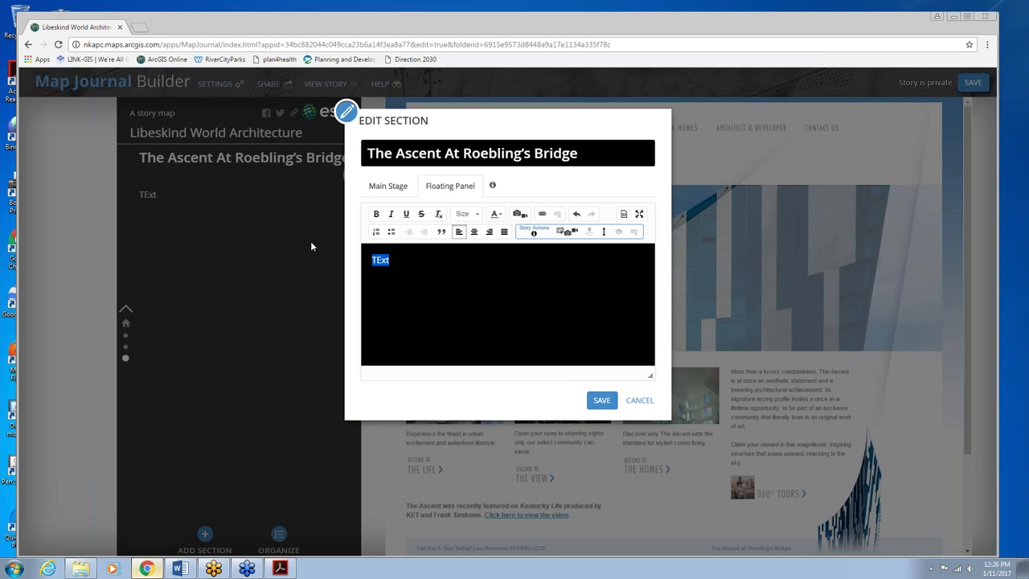
{"action": "key", "text": "ctrl+v"}
Step: Set the font size of all the pasted floating panel text to 24
{"action": "key", "text": "ctrl+a"}
{"action": "left_click", "coordinate": [466, 214]}
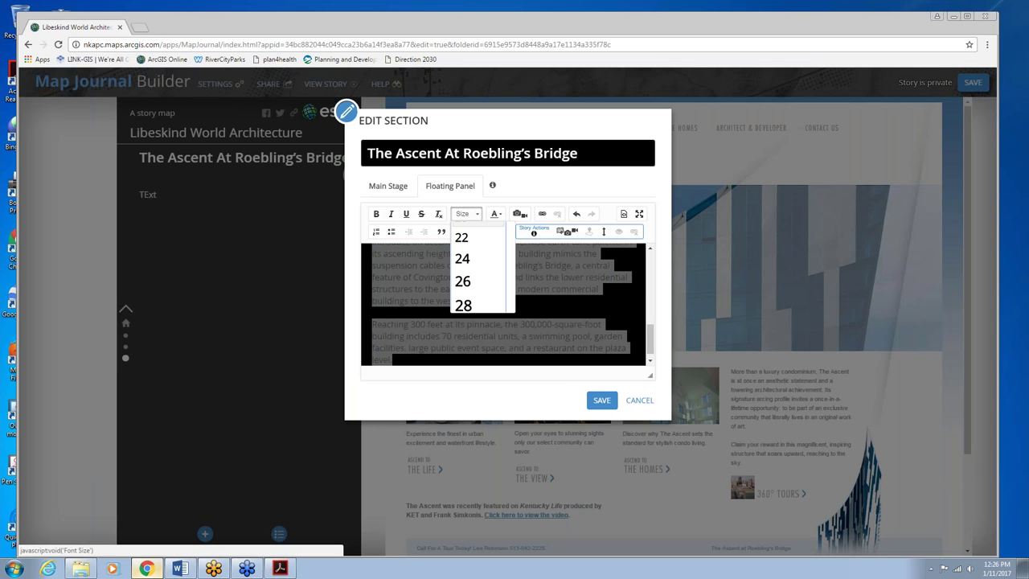
{"action": "left_click", "coordinate": [462, 259]}
{"action": "scroll", "coordinate": [542, 287], "scroll_direction": "up", "scroll_amount": 5}
{"action": "left_click", "coordinate": [528, 287]}
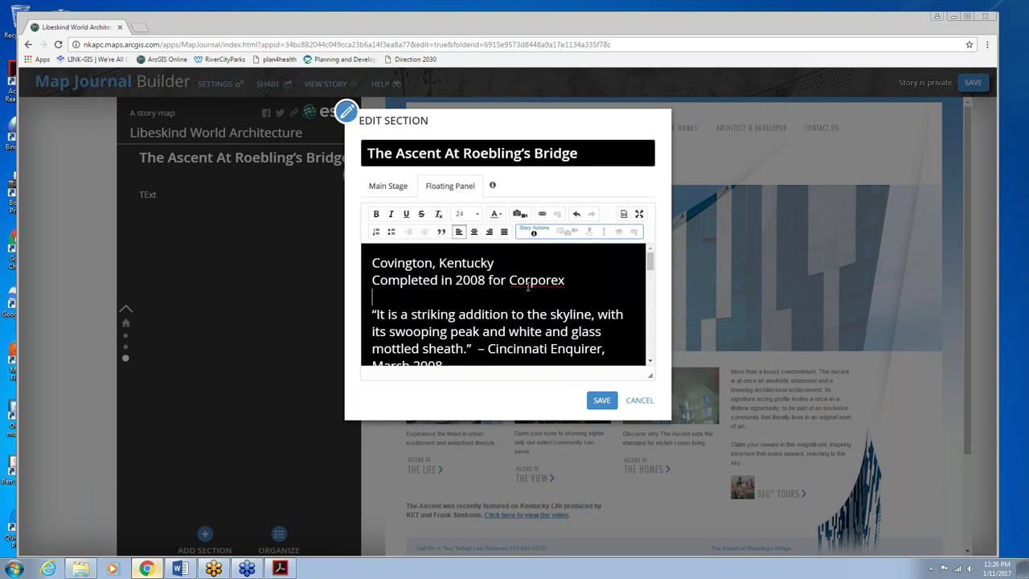
Step: Make the "Covington, Kentucky" line orange and bold
{"action": "left_click_drag", "start_coordinate": [383, 264], "coordinate": [494, 263]}
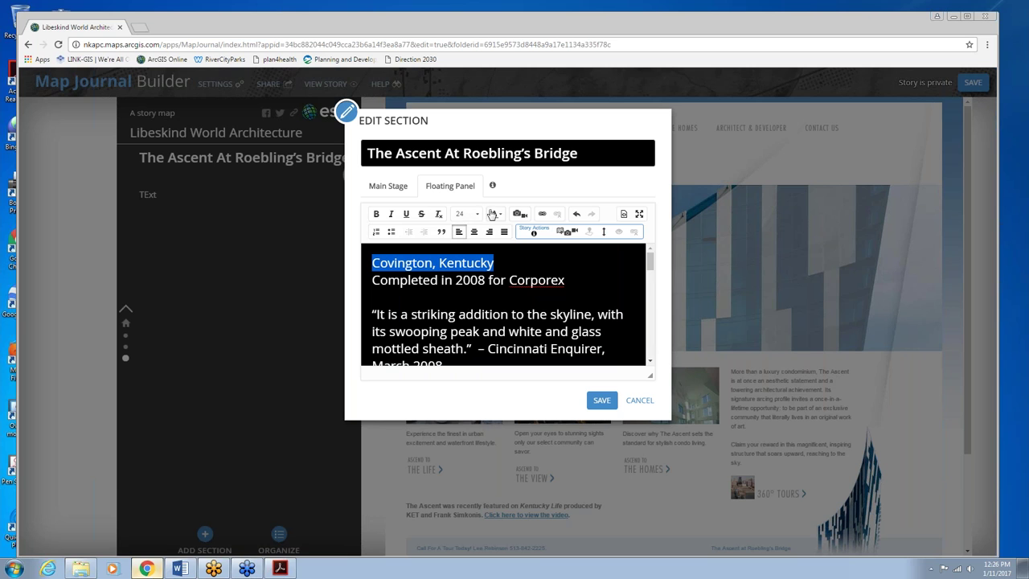
{"action": "left_click", "coordinate": [492, 215]}
{"action": "left_click", "coordinate": [512, 237]}
{"action": "left_click", "coordinate": [375, 214]}
Step: Italicize the line "Completed in 2008 for Corporex"
{"action": "left_click", "coordinate": [418, 280]}
{"action": "left_click_drag", "start_coordinate": [372, 280], "coordinate": [572, 280]}
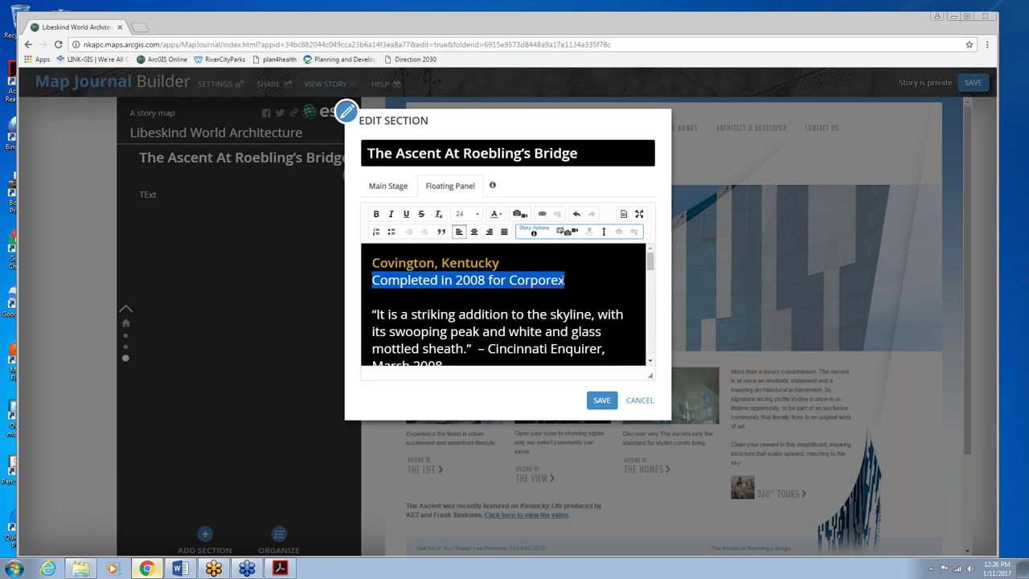
{"action": "left_click", "coordinate": [391, 214]}
{"action": "left_click_drag", "start_coordinate": [490, 331], "coordinate": [498, 331]}
Step: Format the quotation "It is a striking addition to the skyline..." in orange italics, leaving out its Cincinnati Enquirer attribution
{"action": "scroll", "coordinate": [434, 297], "scroll_direction": "down", "scroll_amount": 1}
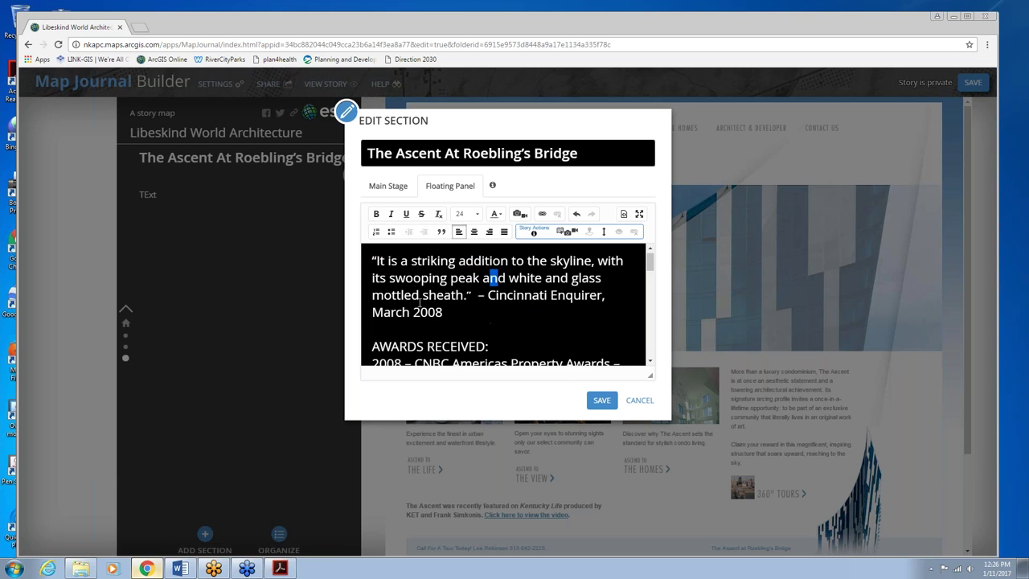
{"action": "left_click_drag", "start_coordinate": [373, 260], "coordinate": [474, 295]}
{"action": "left_click", "coordinate": [392, 213]}
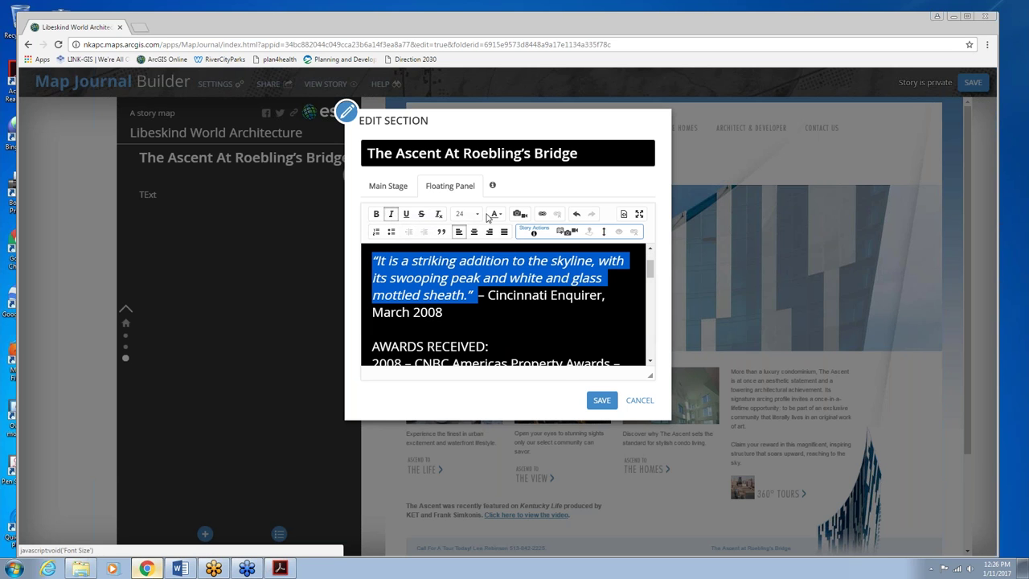
{"action": "left_click", "coordinate": [494, 215]}
{"action": "left_click", "coordinate": [513, 246]}
{"action": "left_click", "coordinate": [492, 295]}
Step: Make the "AWARDS RECEIVED:" heading bold and save the edited section
{"action": "scroll", "coordinate": [533, 305], "scroll_direction": "down", "scroll_amount": 1}
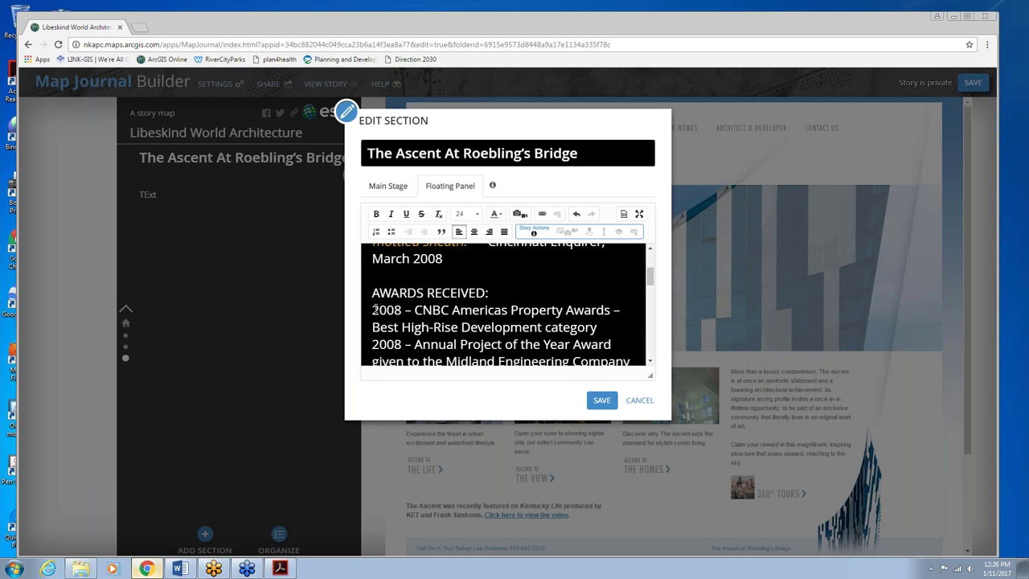
{"action": "left_click_drag", "start_coordinate": [372, 294], "coordinate": [490, 294]}
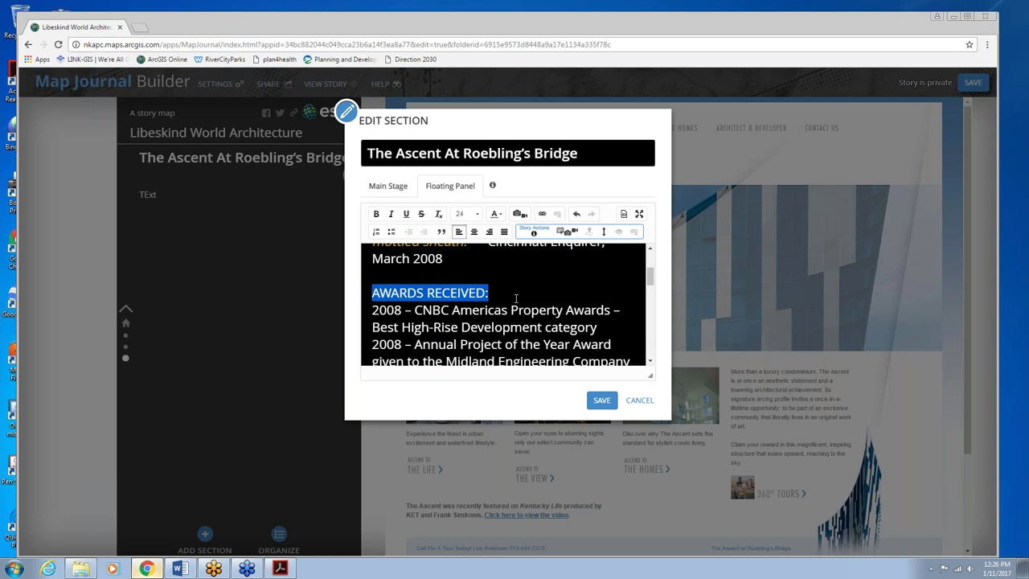
{"action": "left_click", "coordinate": [376, 214]}
{"action": "left_click", "coordinate": [514, 315]}
{"action": "scroll", "coordinate": [520, 317], "scroll_direction": "down", "scroll_amount": 2}
{"action": "left_click", "coordinate": [601, 399]}
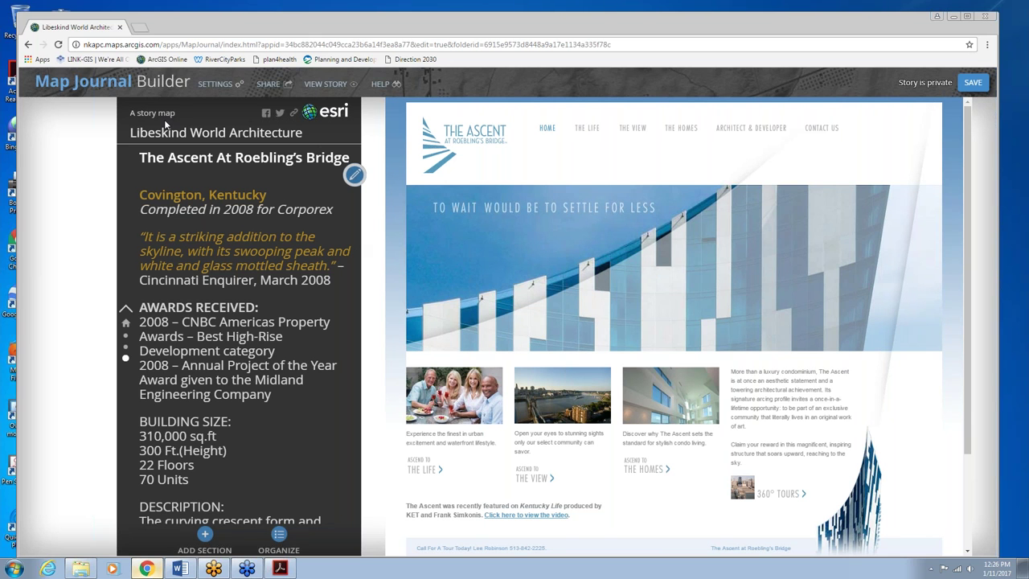
Step: Save the story and start a new section titled "The 7th Floor – Available Condo", copying the heading from Page 4 of the Word outline
{"action": "mouse_move", "coordinate": [599, 133]}
{"action": "left_click", "coordinate": [971, 89]}
{"action": "left_click", "coordinate": [206, 536]}
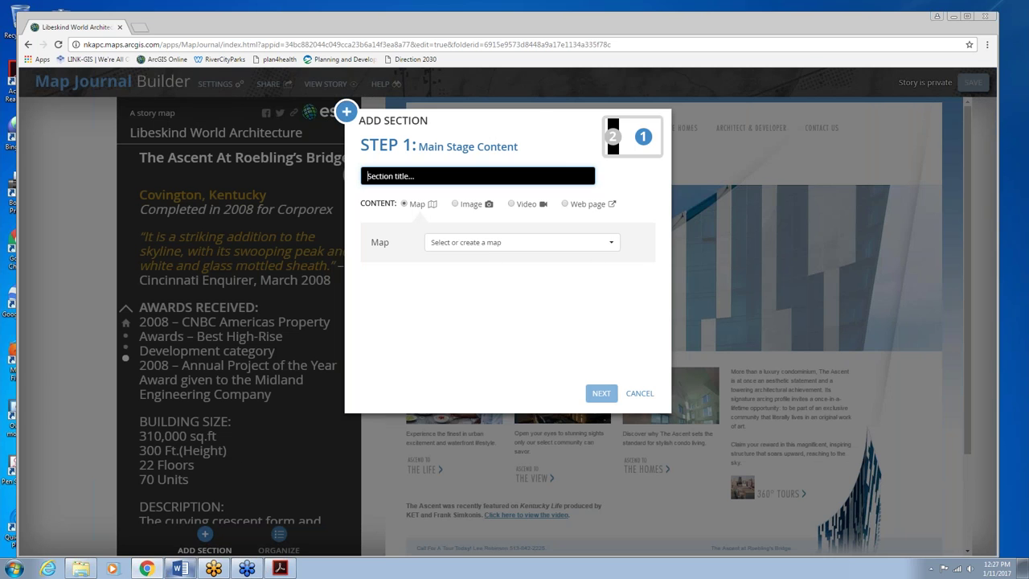
{"action": "key", "text": "alt+Tab"}
{"action": "scroll", "coordinate": [426, 321], "scroll_direction": "down", "scroll_amount": 1}
{"action": "left_click_drag", "start_coordinate": [258, 295], "coordinate": [390, 295]}
{"action": "key", "text": "ctrl+c"}
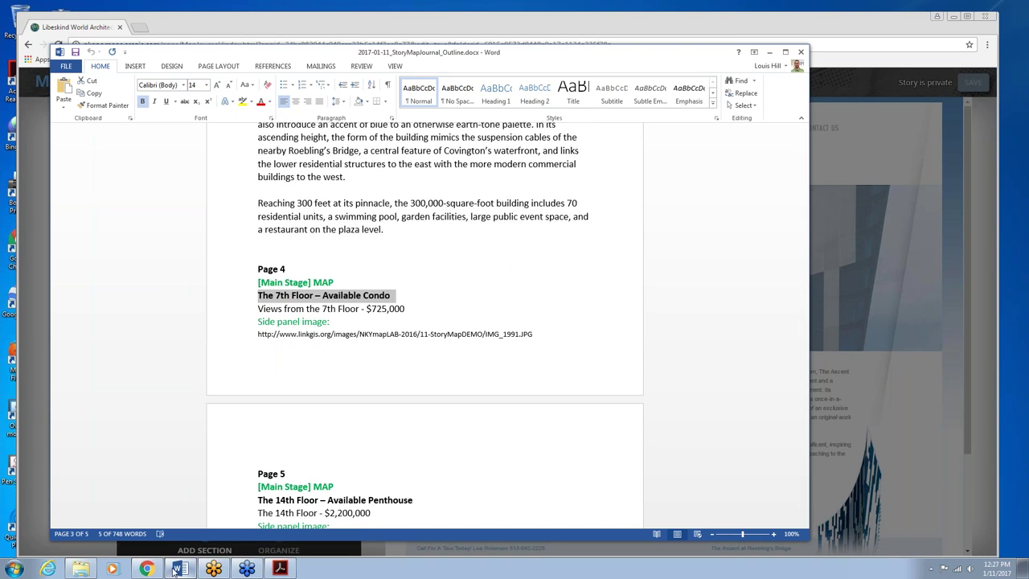
{"action": "left_click", "coordinate": [146, 569]}
{"action": "left_click", "coordinate": [378, 175]}
{"action": "key", "text": "ctrl+v"}
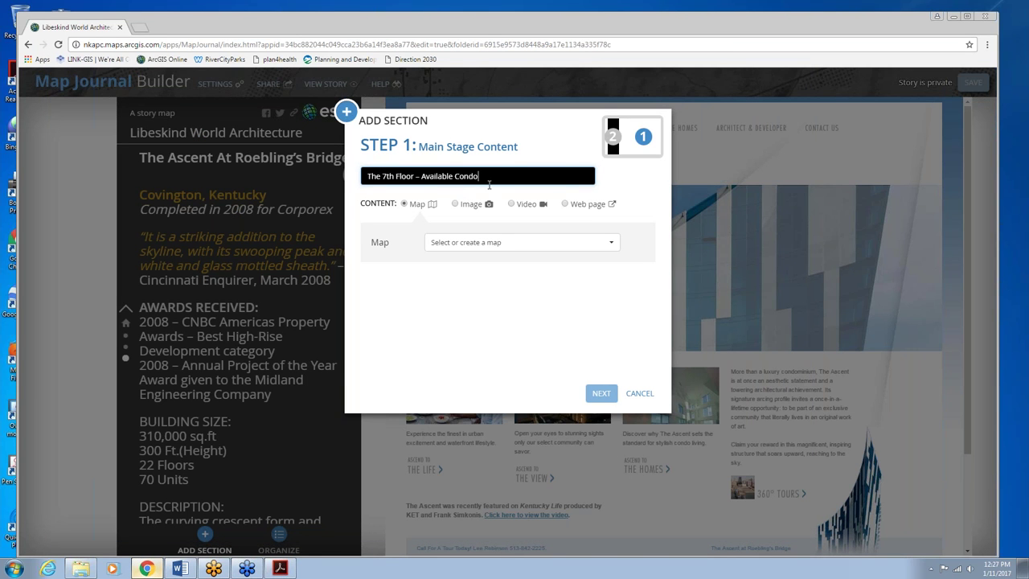
Step: Choose a map as the main stage content and select Libeskind Basemap
{"action": "left_click", "coordinate": [427, 208]}
{"action": "left_click", "coordinate": [455, 242]}
{"action": "left_click", "coordinate": [463, 261]}
Step: Give the map a custom location zoomed in on the Cincinnati and Covington area and save that location
{"action": "left_click", "coordinate": [520, 271]}
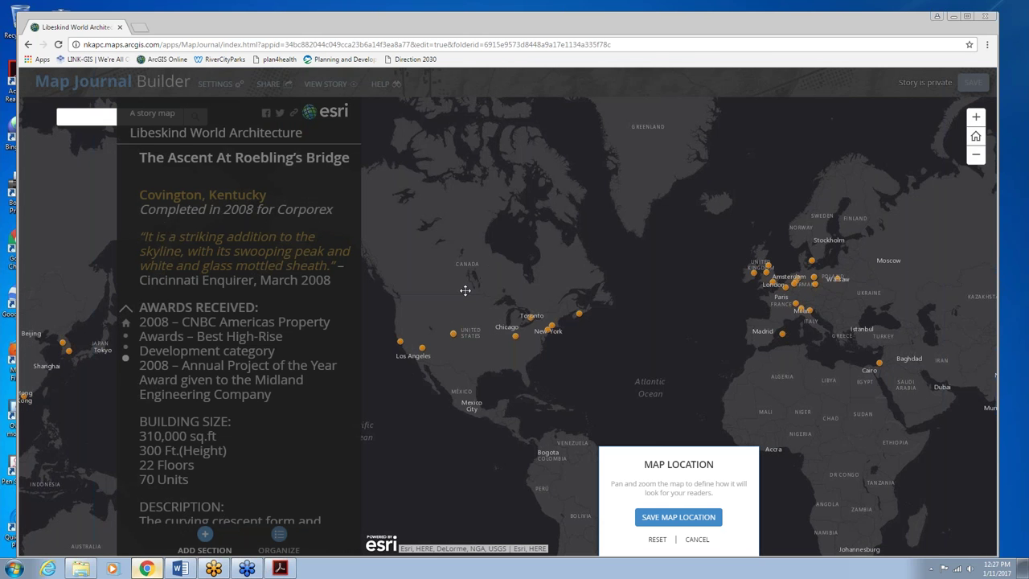
{"action": "scroll", "coordinate": [622, 349], "scroll_direction": "up", "scroll_amount": 5}
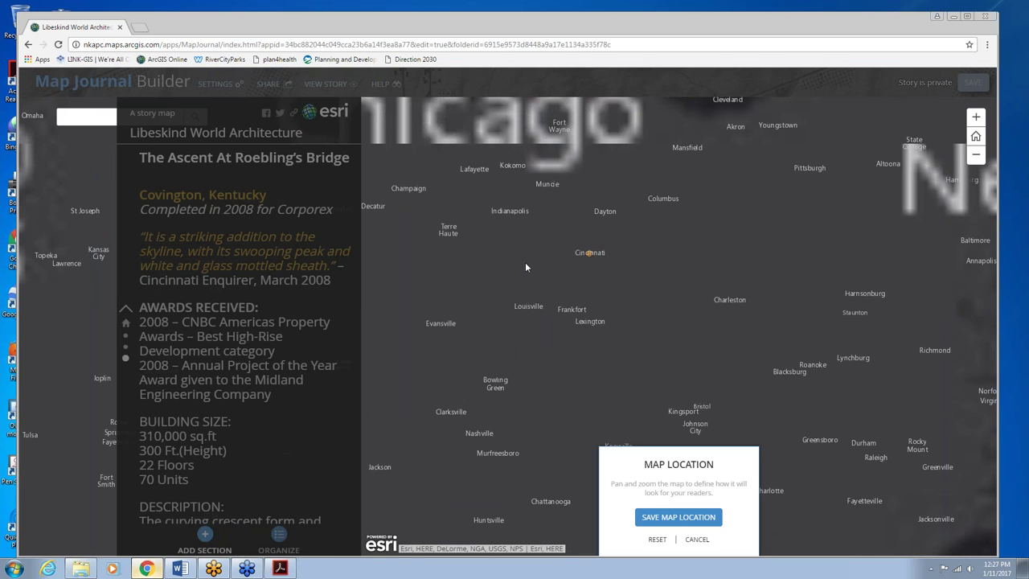
{"action": "left_click_drag", "start_coordinate": [579, 250], "coordinate": [597, 303]}
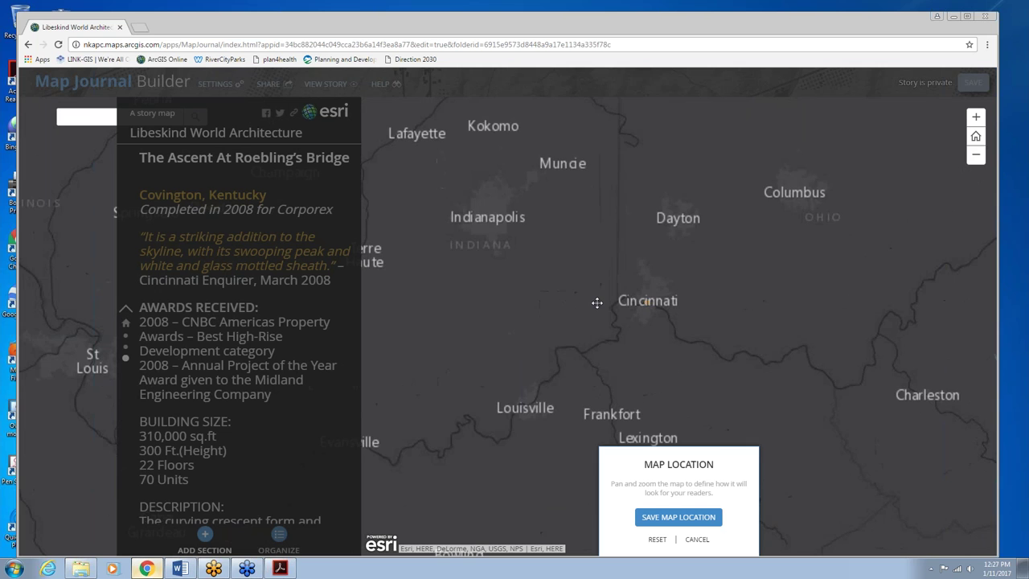
{"action": "scroll", "coordinate": [616, 304], "scroll_direction": "up", "scroll_amount": 2}
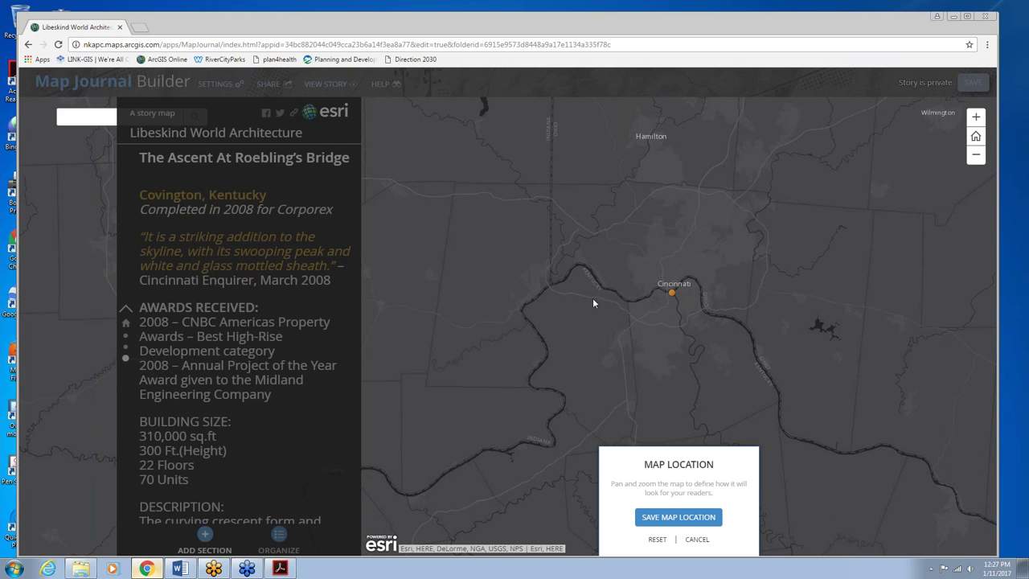
{"action": "scroll", "coordinate": [627, 281], "scroll_direction": "up", "scroll_amount": 1}
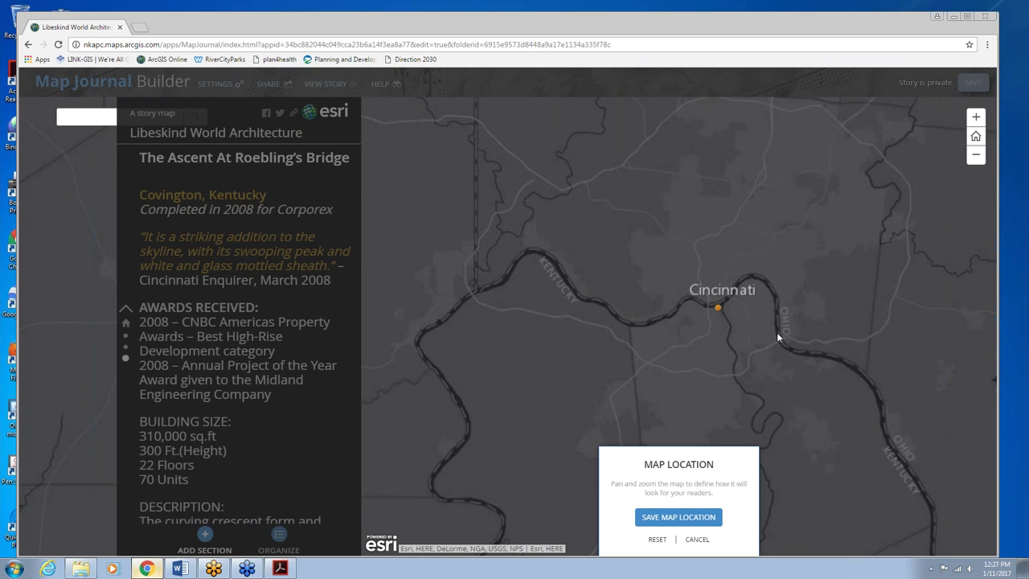
{"action": "left_click_drag", "start_coordinate": [727, 344], "coordinate": [664, 293]}
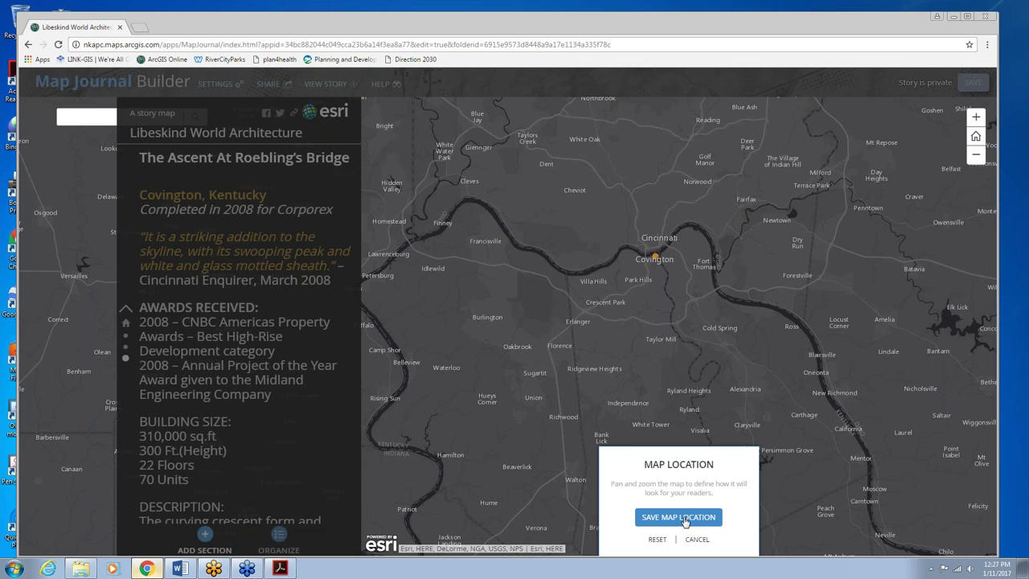
{"action": "left_click", "coordinate": [677, 517]}
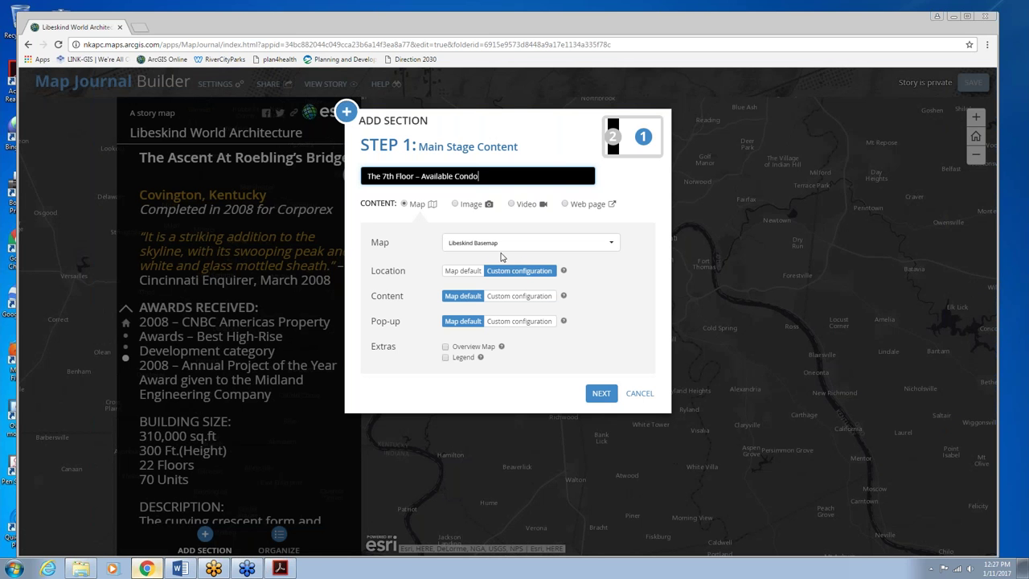
Step: Continue to the floating panel content, enter "Text" as a placeholder and add the section
{"action": "left_click", "coordinate": [606, 393]}
{"action": "type", "text": "Text"}
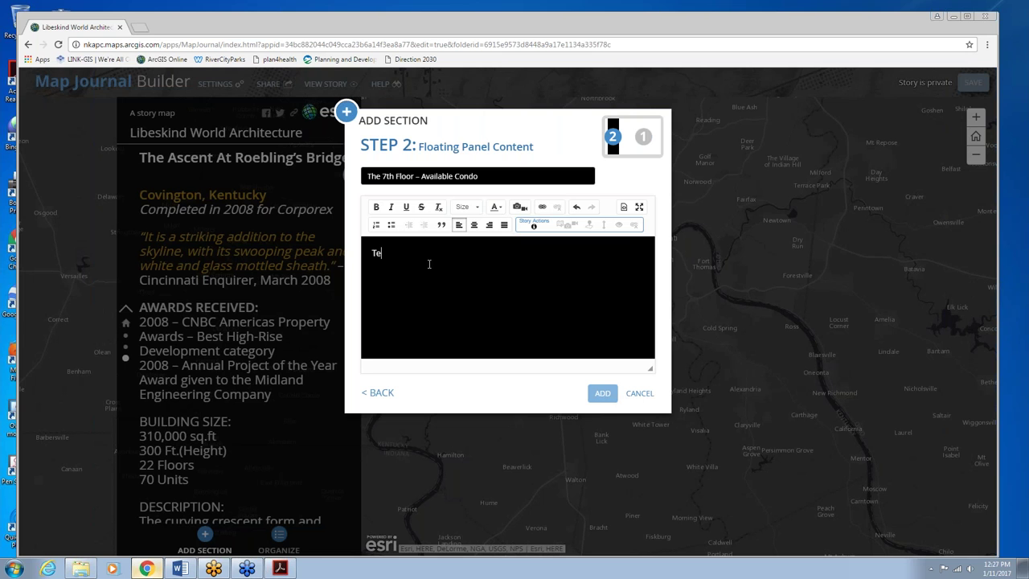
{"action": "left_click", "coordinate": [605, 396]}
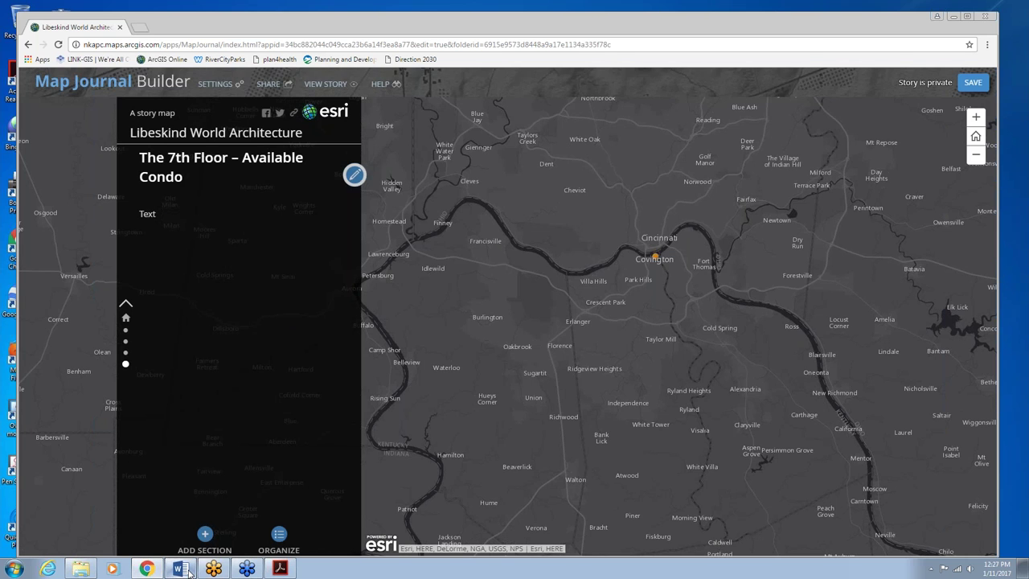
Step: Replace the 7th Floor section's placeholder with "Views from the 7th Floor - $725,000" copied from Page 4 of the Word outline
{"action": "left_click", "coordinate": [181, 569]}
{"action": "scroll", "coordinate": [257, 257], "scroll_direction": "down", "scroll_amount": 2}
{"action": "left_click_drag", "start_coordinate": [257, 258], "coordinate": [408, 258]}
{"action": "key", "text": "ctrl+c"}
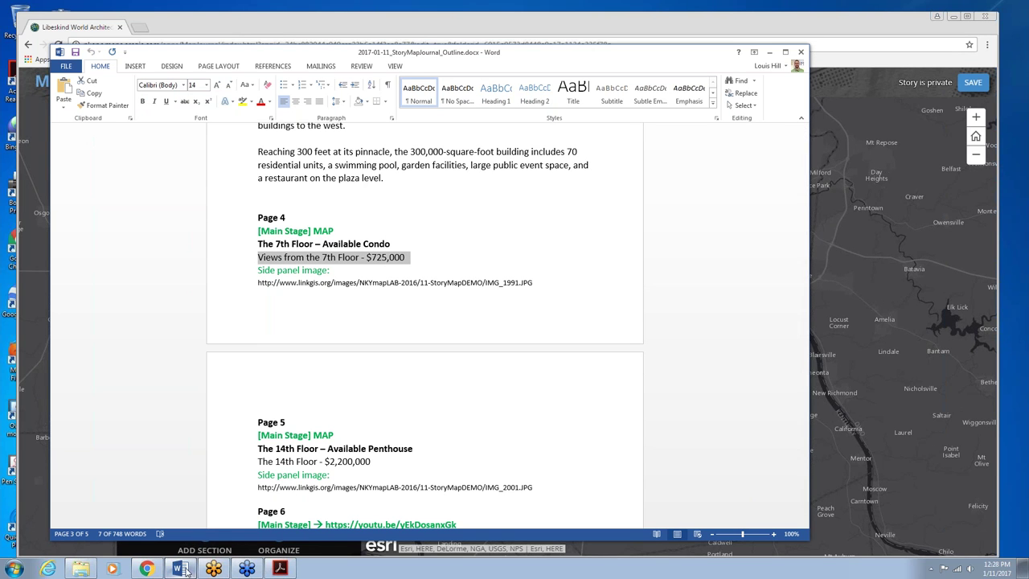
{"action": "left_click", "coordinate": [181, 569]}
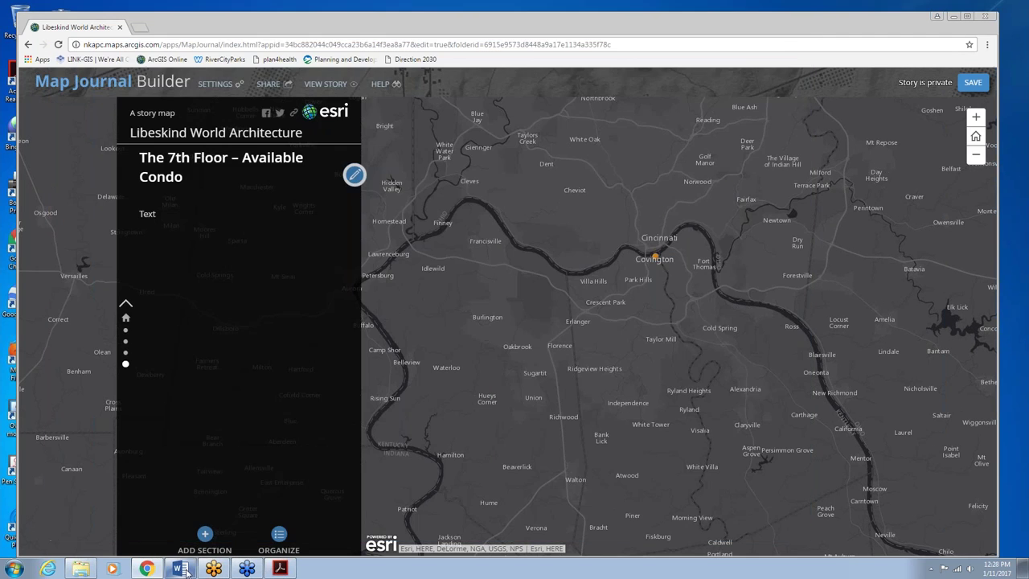
{"action": "left_click", "coordinate": [356, 176]}
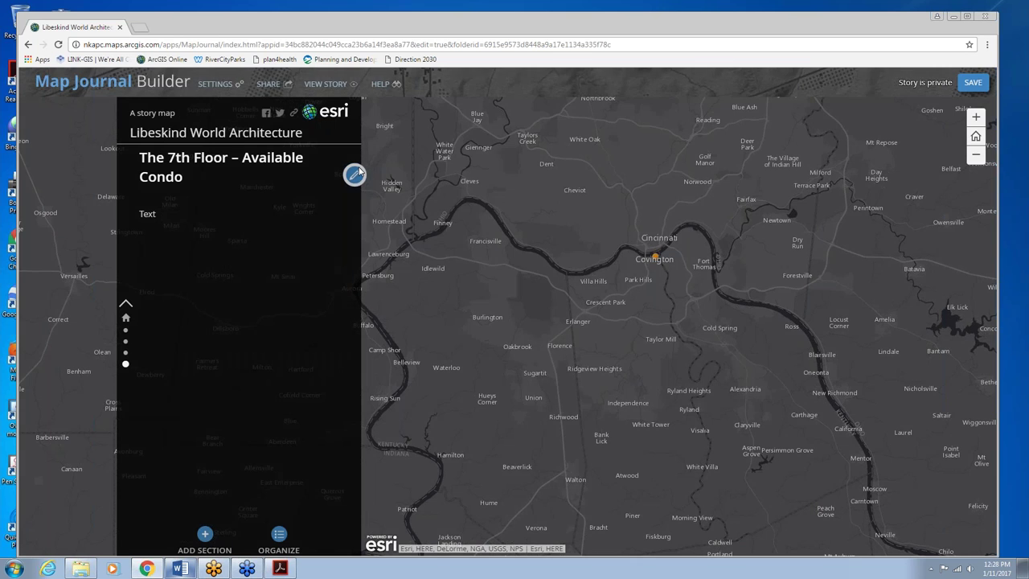
{"action": "key", "text": "ctrl+v"}
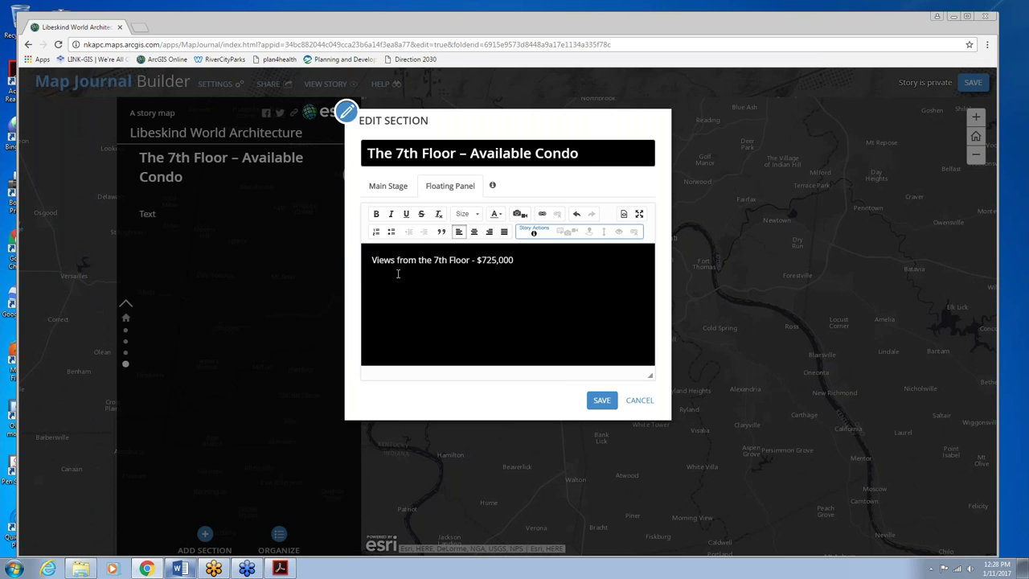
Step: Set the font size of the "Views from the 7th Floor - $725,000" line to 24
{"action": "left_click_drag", "start_coordinate": [540, 267], "coordinate": [508, 247]}
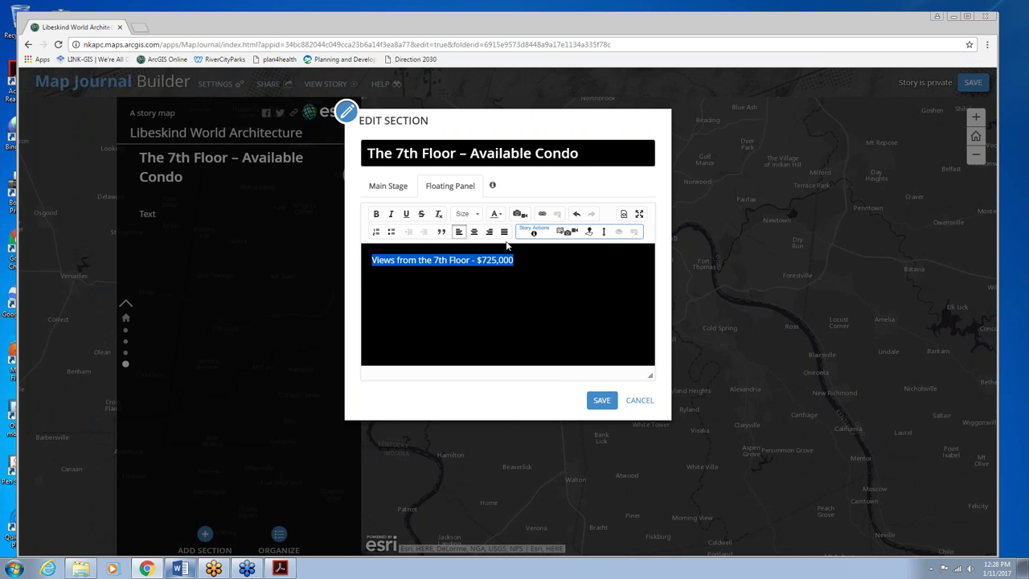
{"action": "left_click", "coordinate": [464, 215]}
{"action": "left_click", "coordinate": [462, 258]}
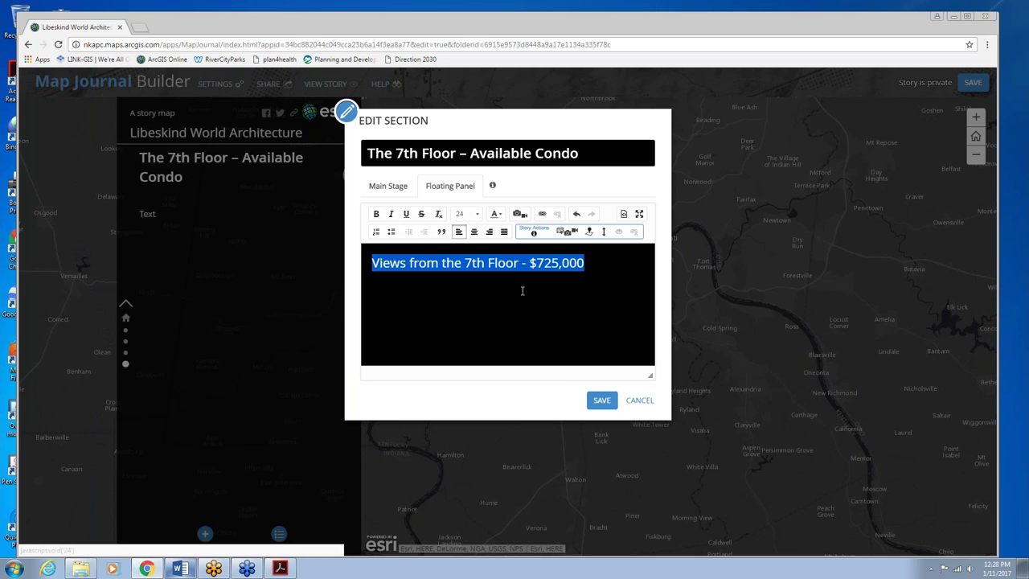
Step: Insert an image below the 7th Floor text, using the IMG_1991.JPG side panel image link copied from Page 4 of the Word outline
{"action": "left_click", "coordinate": [605, 264]}
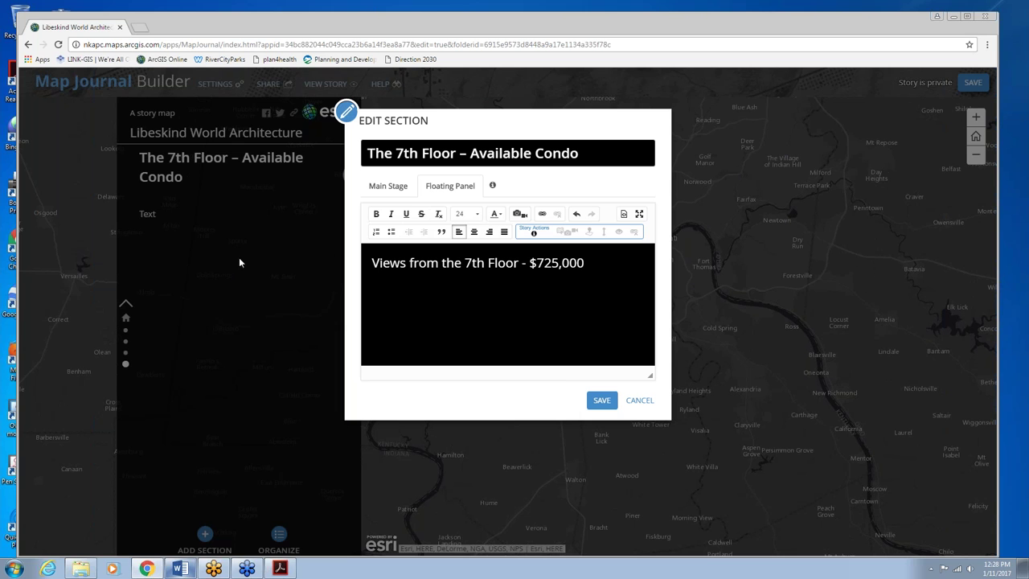
{"action": "left_click", "coordinate": [521, 215]}
{"action": "left_click", "coordinate": [611, 224]}
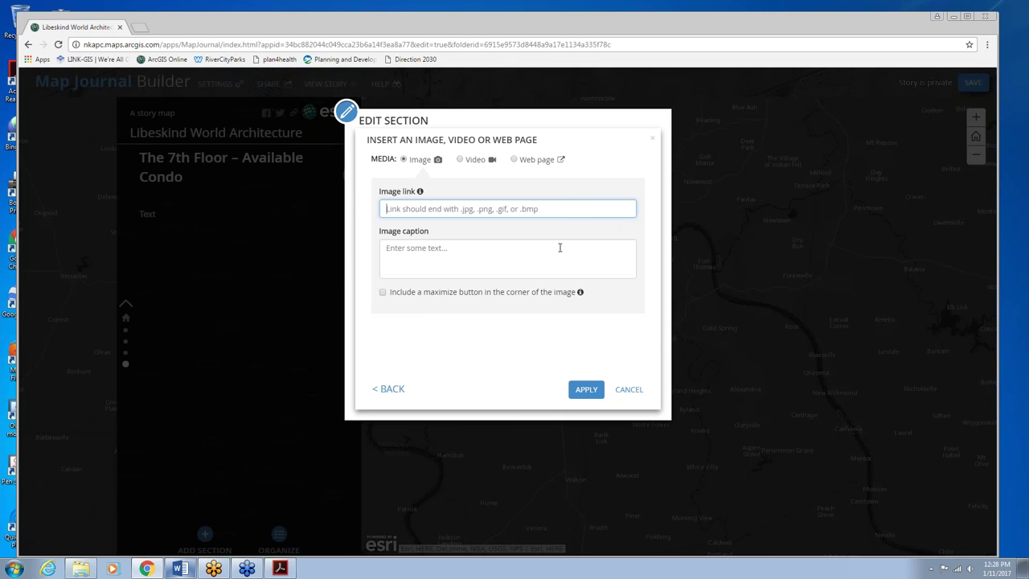
{"action": "left_click", "coordinate": [182, 568]}
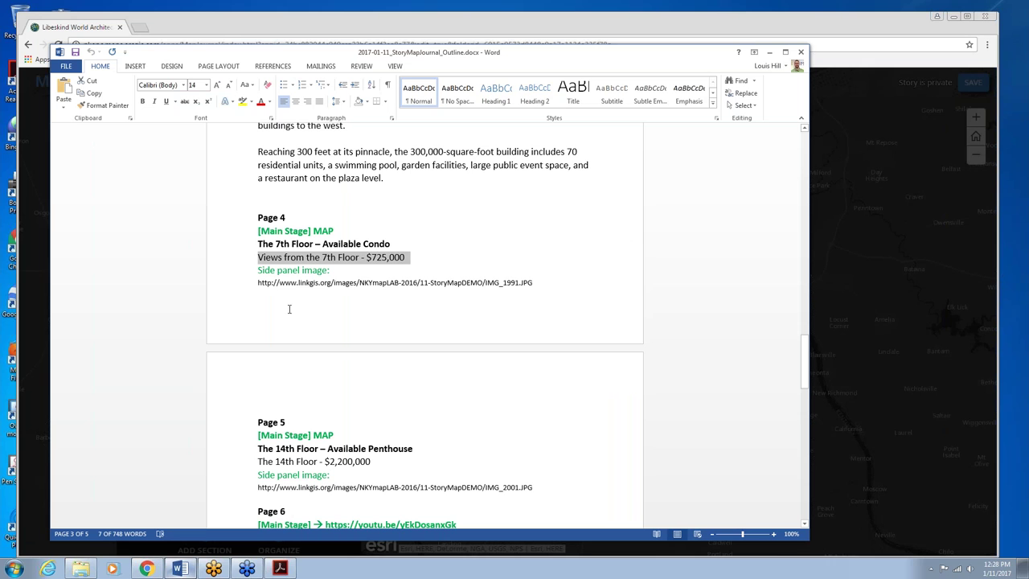
{"action": "triple_click", "coordinate": [272, 283]}
{"action": "key", "text": "ctrl+c"}
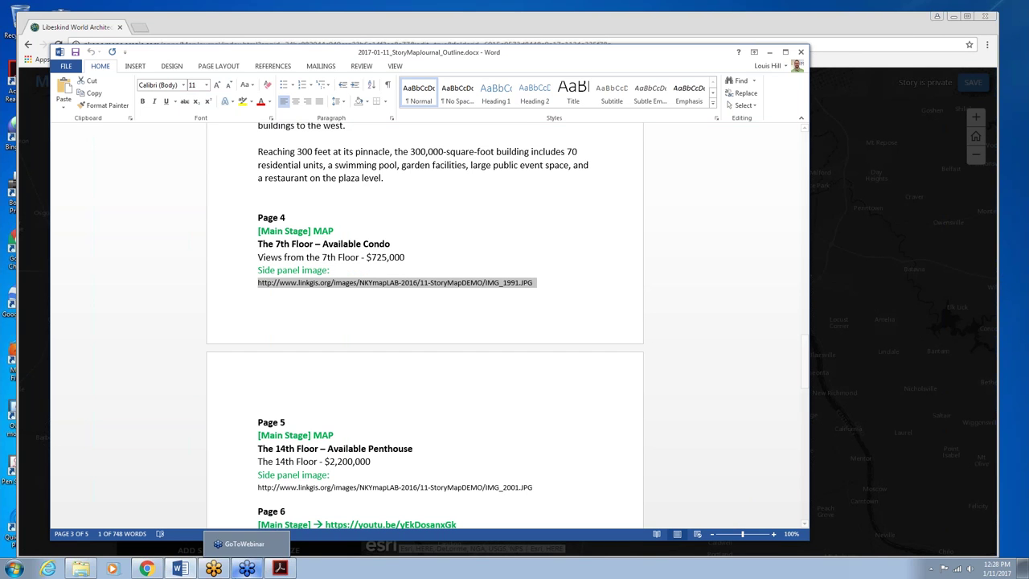
{"action": "left_click", "coordinate": [181, 568]}
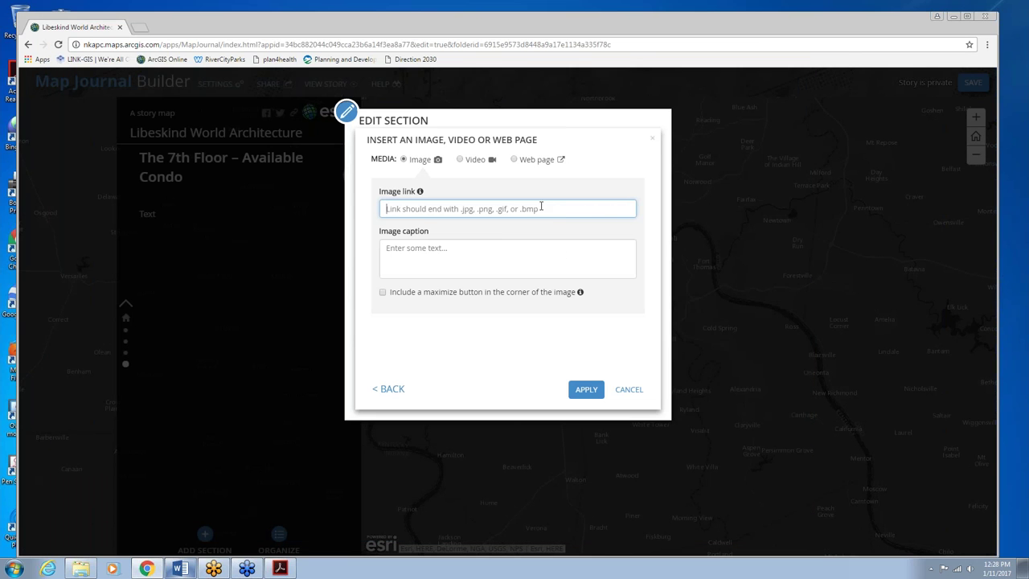
{"action": "key", "text": "ctrl+v"}
Step: Caption the image "7th floor view", include a maximize button in its corner and apply the image settings
{"action": "left_click", "coordinate": [460, 247]}
{"action": "type", "text": "7t"}
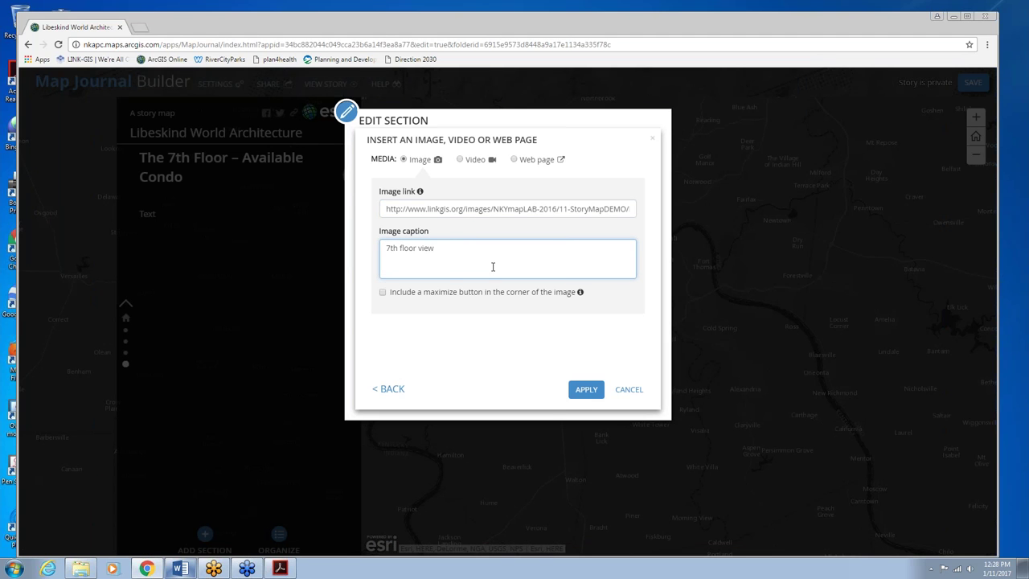
{"action": "left_click", "coordinate": [390, 295]}
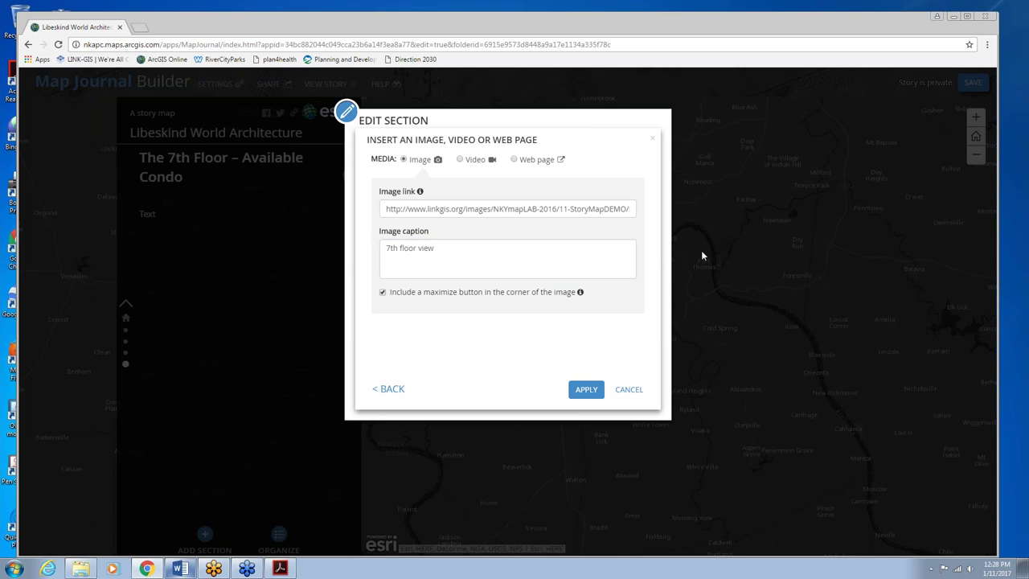
{"action": "left_click", "coordinate": [589, 390]}
Step: Check the inserted image and its caption in the floating panel content and save the section edits
{"action": "scroll", "coordinate": [649, 281], "scroll_direction": "down", "scroll_amount": 2}
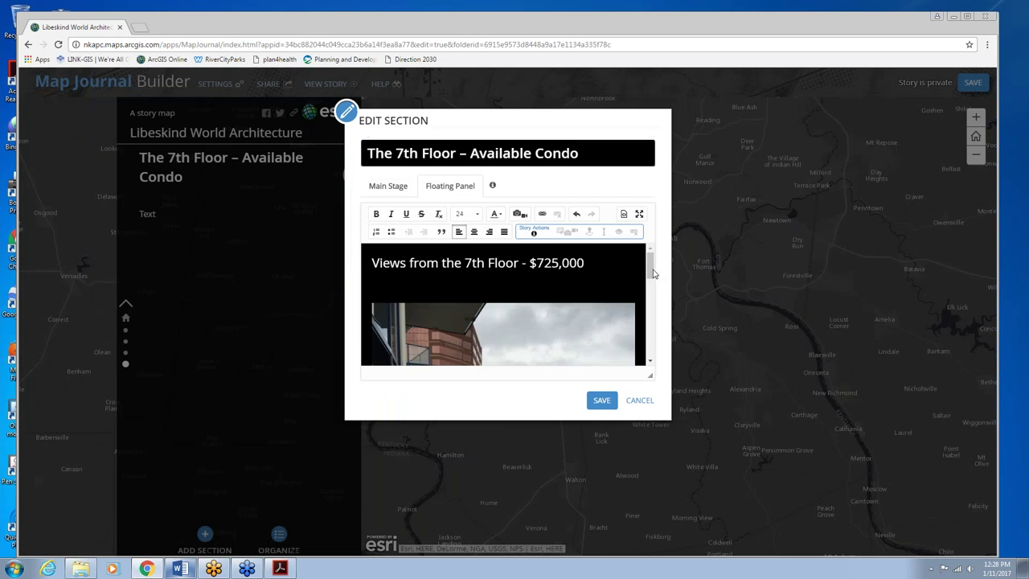
{"action": "left_click_drag", "start_coordinate": [650, 282], "coordinate": [571, 267]}
{"action": "left_click", "coordinate": [595, 328]}
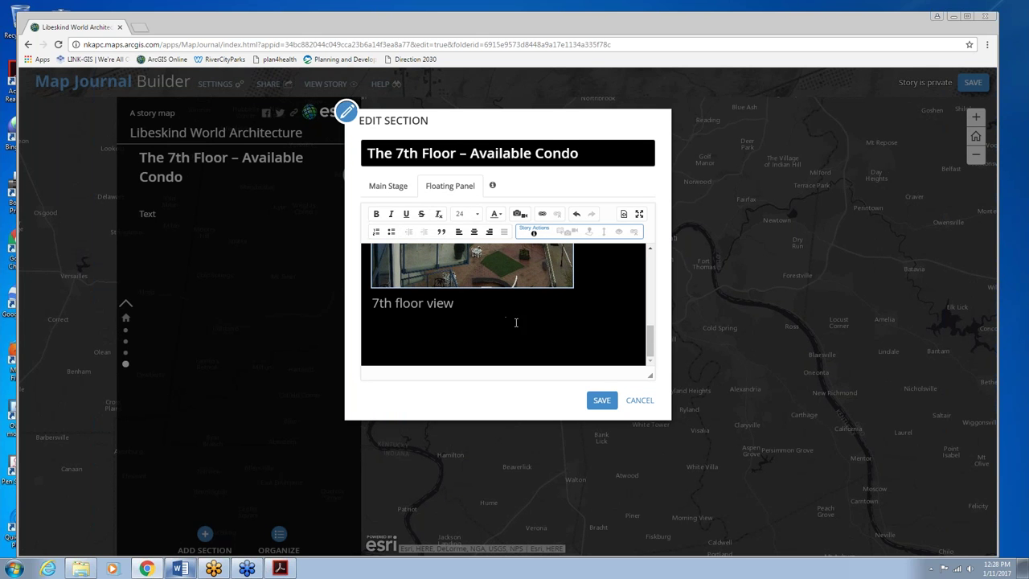
{"action": "left_click", "coordinate": [599, 400]}
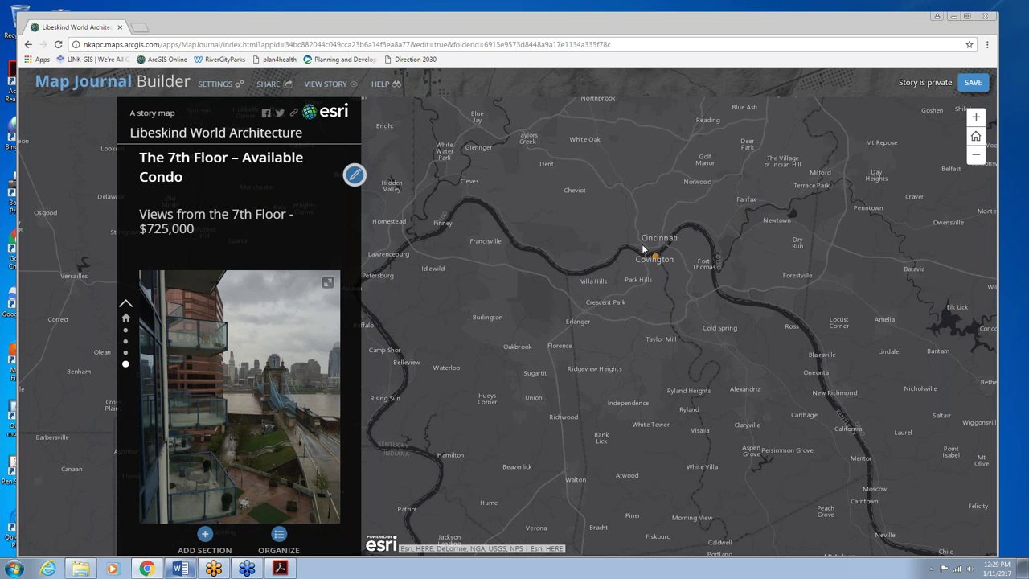
Step: Test the maximize button on the 7th Floor image, close the enlarged view and save the story
{"action": "left_click", "coordinate": [328, 285]}
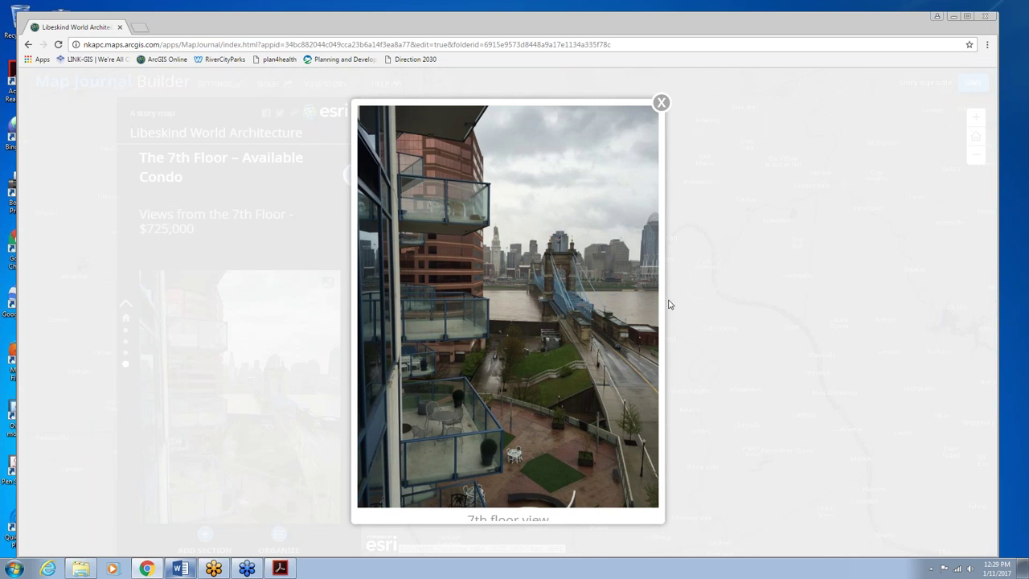
{"action": "left_click", "coordinate": [661, 103]}
{"action": "left_click", "coordinate": [971, 84]}
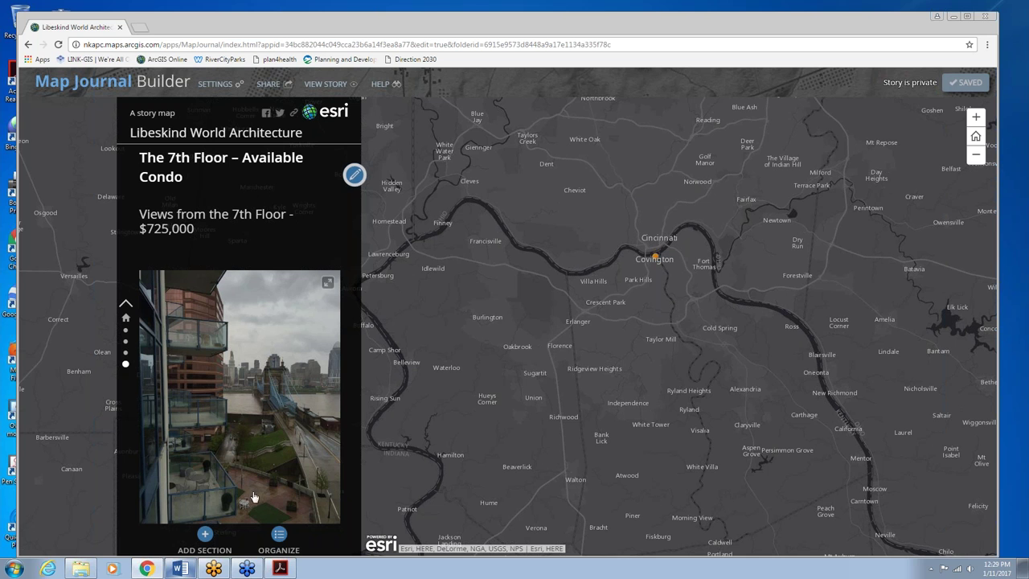
Step: Start a new section titled "The 14th Floor – Available Penthouse", copying the title from Page 5 of the Word outline
{"action": "left_click", "coordinate": [205, 536]}
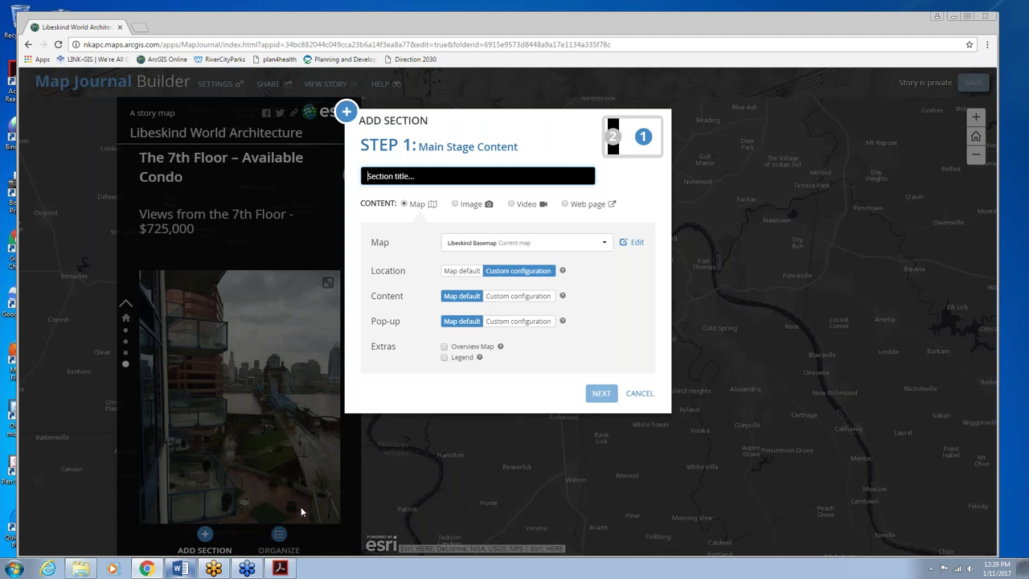
{"action": "left_click", "coordinate": [180, 568]}
{"action": "scroll", "coordinate": [402, 344], "scroll_direction": "down", "scroll_amount": 3}
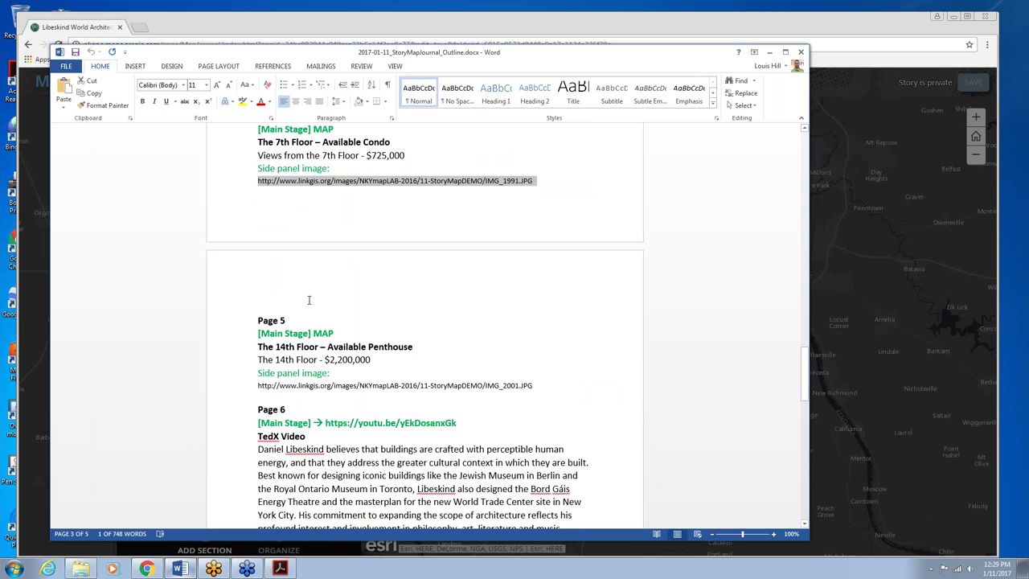
{"action": "triple_click", "coordinate": [402, 344]}
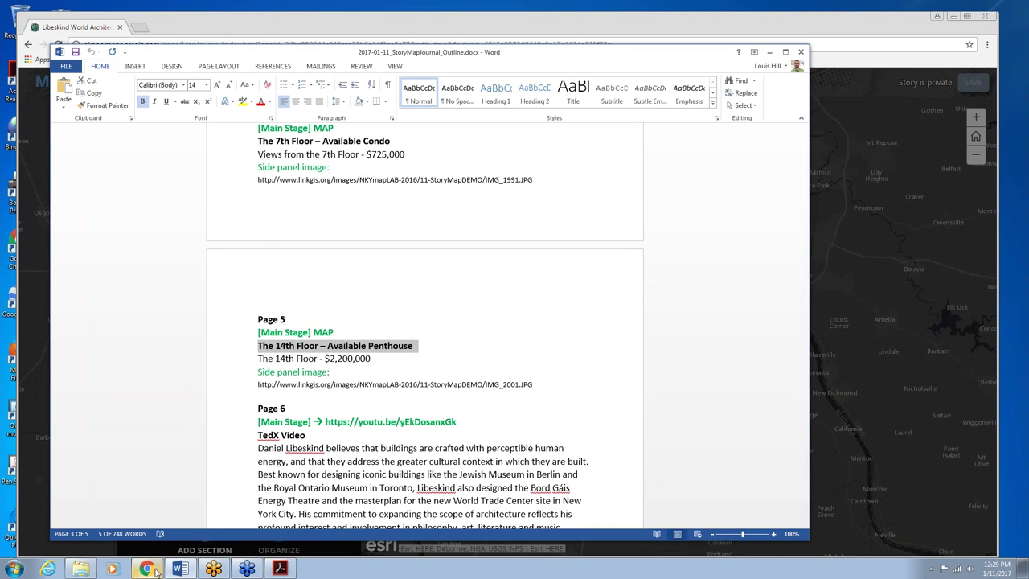
{"action": "left_click", "coordinate": [152, 569]}
{"action": "key", "text": "ctrl+v"}
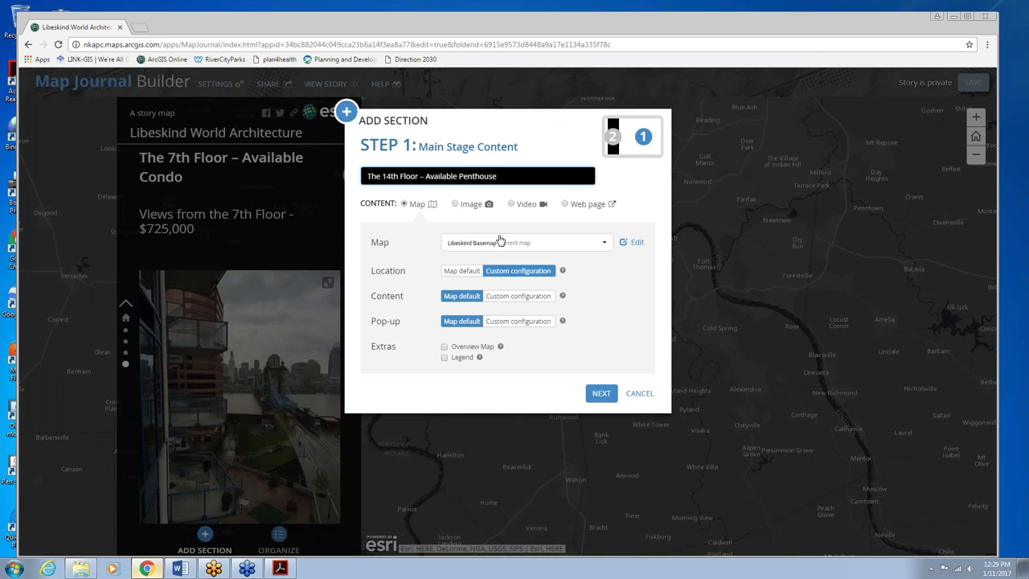
Step: Open the custom location configuration for the 14th Floor section's map
{"action": "left_click", "coordinate": [510, 270]}
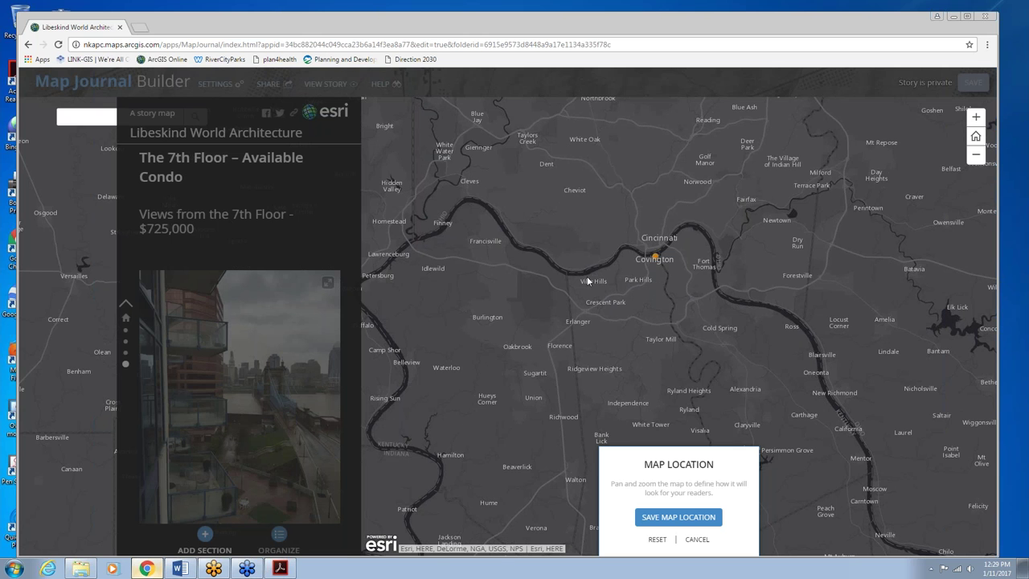
Step: Save the map location and add the 14th Floor section with the placeholder "Text" as its floating panel content
{"action": "left_click", "coordinate": [669, 519]}
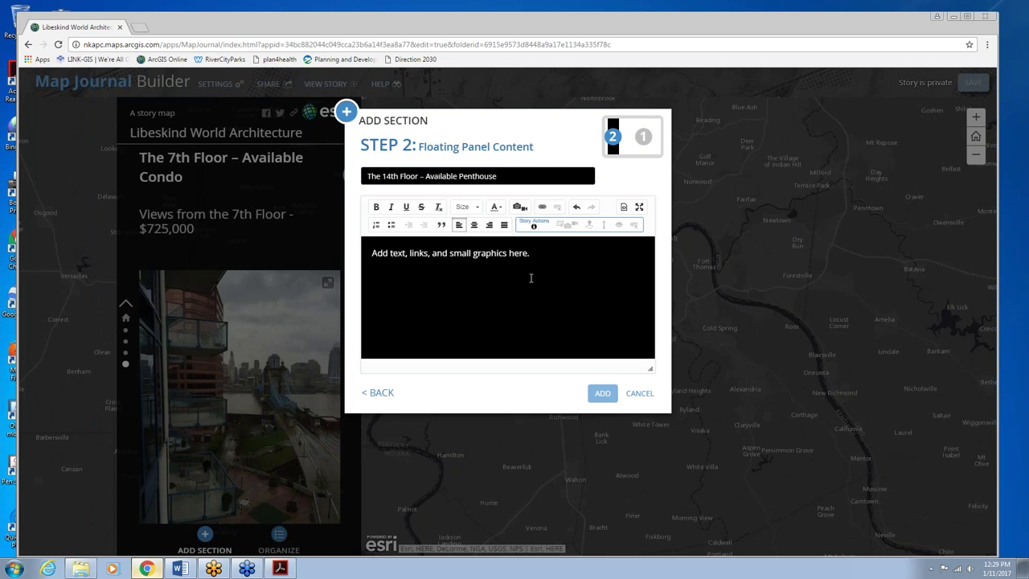
{"action": "left_click", "coordinate": [531, 280]}
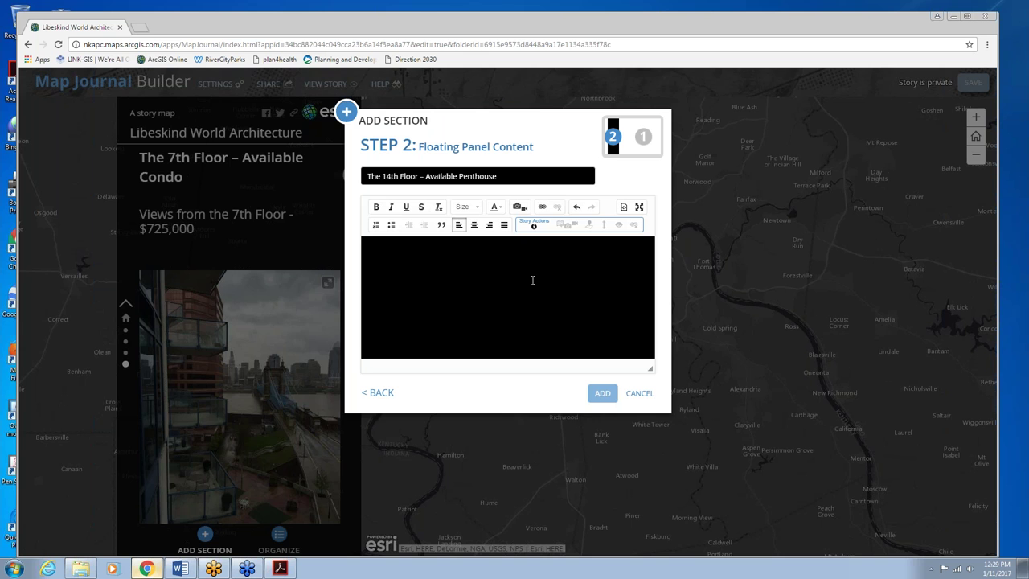
{"action": "type", "text": "Text"}
{"action": "left_click", "coordinate": [603, 393]}
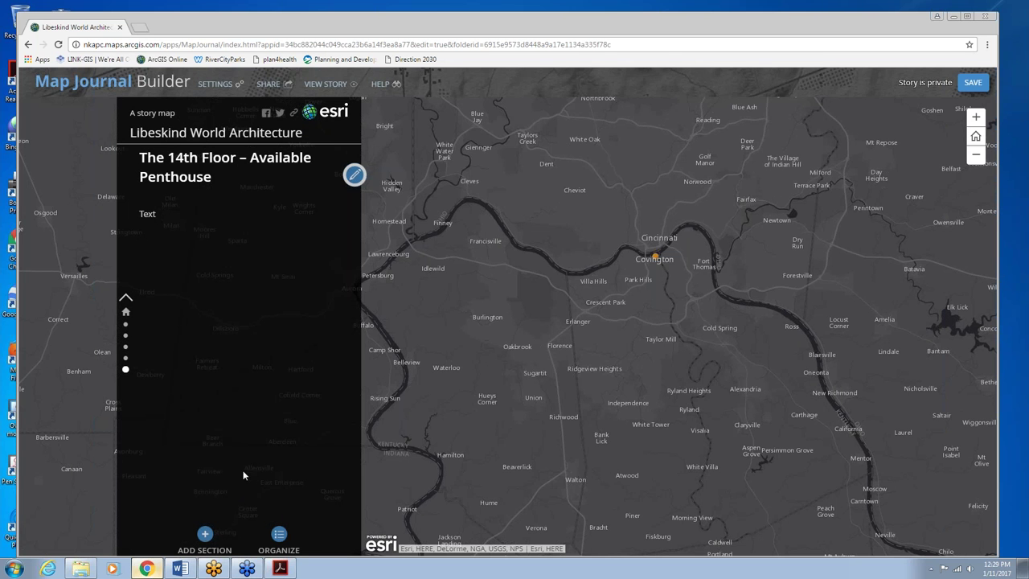
Step: Replace the new section's placeholder text with "The 14th Floor - $2,200,000" copied from Page 5 of the Word outline
{"action": "left_click", "coordinate": [354, 175]}
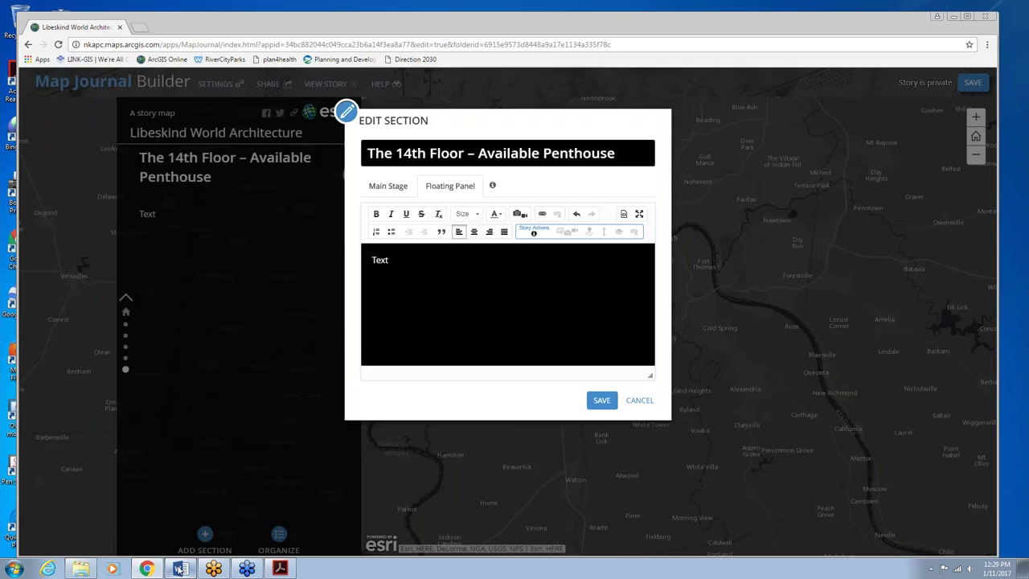
{"action": "key", "text": "alt+Tab"}
{"action": "scroll", "coordinate": [262, 281], "scroll_direction": "down", "scroll_amount": 2}
{"action": "left_click_drag", "start_coordinate": [258, 281], "coordinate": [388, 285]}
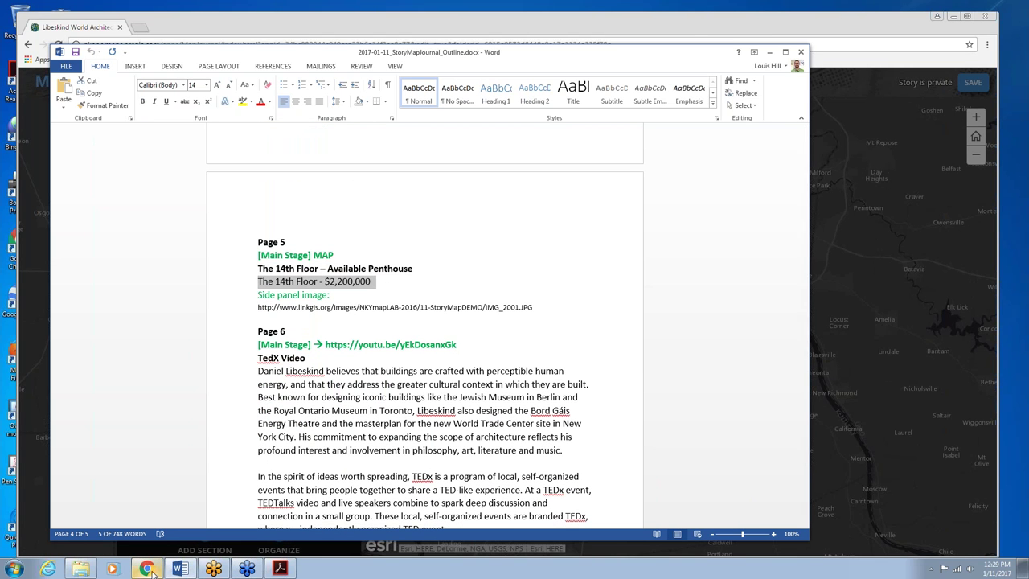
{"action": "left_click", "coordinate": [187, 572]}
{"action": "left_click_drag", "start_coordinate": [399, 263], "coordinate": [351, 260]}
{"action": "key", "text": "ctrl+v"}
Step: Set the price line's font size to 24 and start a new line below it
{"action": "left_click_drag", "start_coordinate": [481, 262], "coordinate": [381, 273]}
{"action": "left_click", "coordinate": [469, 214]}
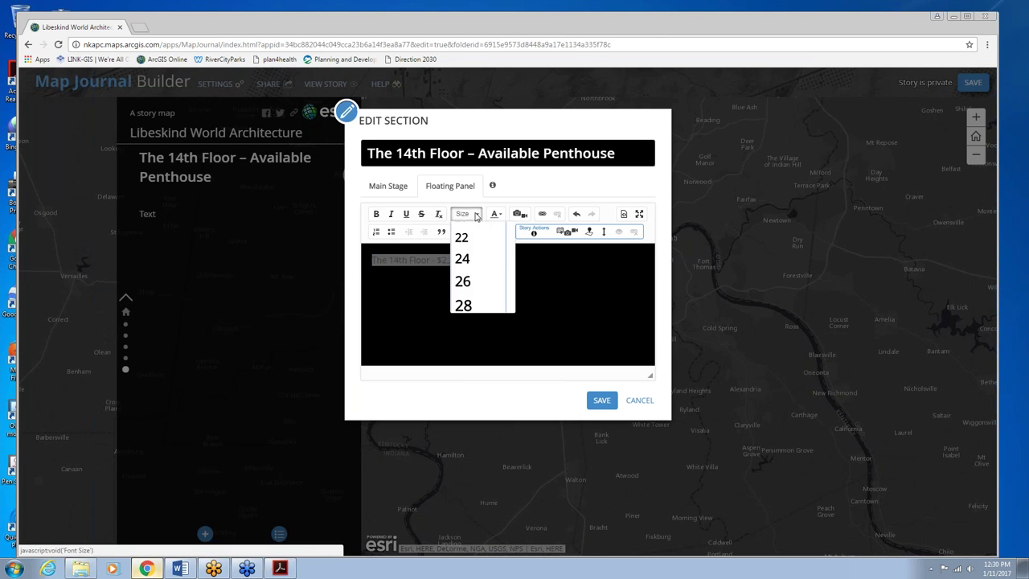
{"action": "left_click", "coordinate": [471, 260]}
{"action": "left_click", "coordinate": [554, 264]}
{"action": "key", "text": "Return"}
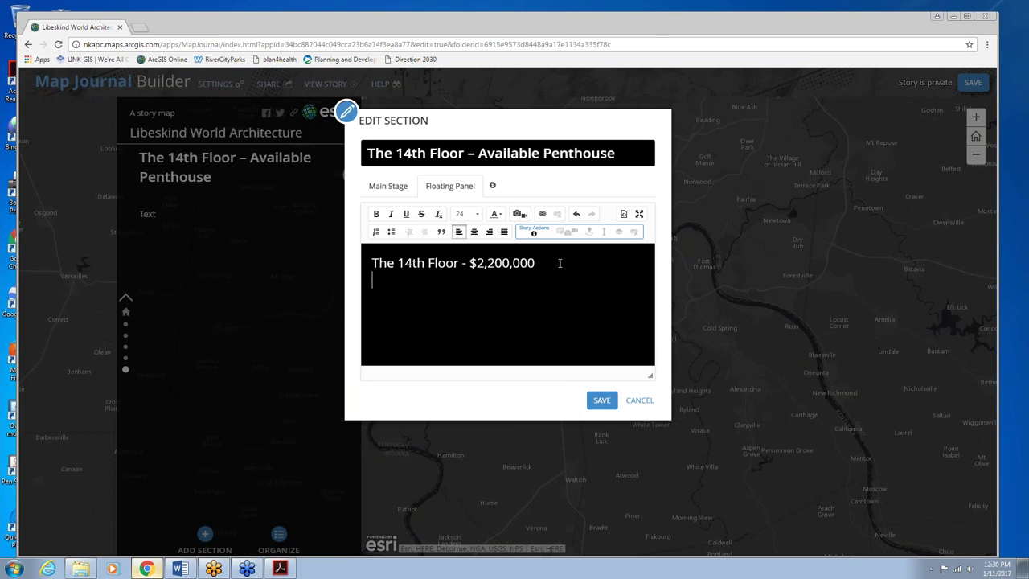
Step: Start inserting a linked image below the price line, using the IMG_2001.JPG address copied from Page 5 of the Word outline
{"action": "left_click", "coordinate": [519, 214]}
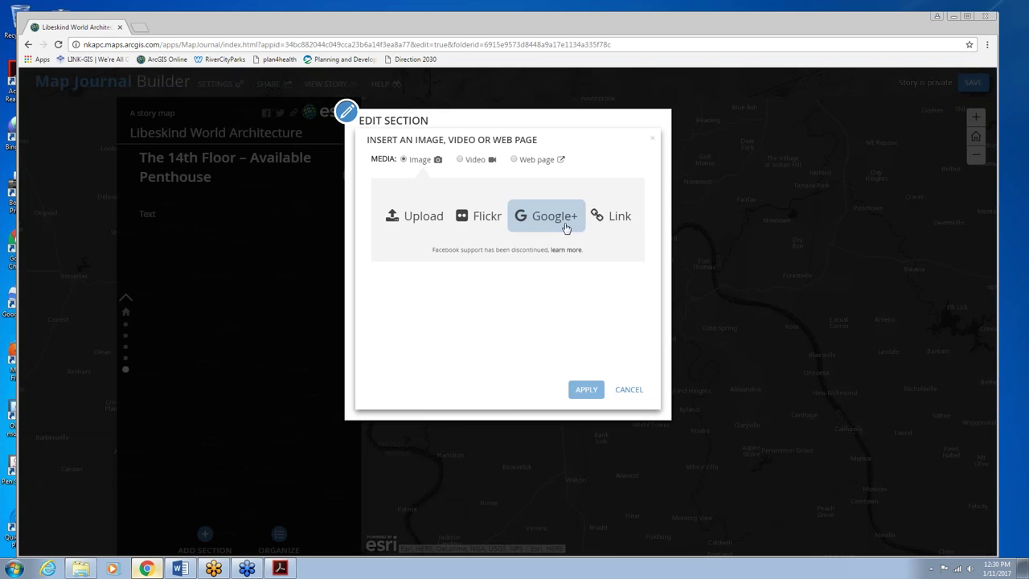
{"action": "left_click", "coordinate": [613, 217]}
{"action": "left_click", "coordinate": [180, 568]}
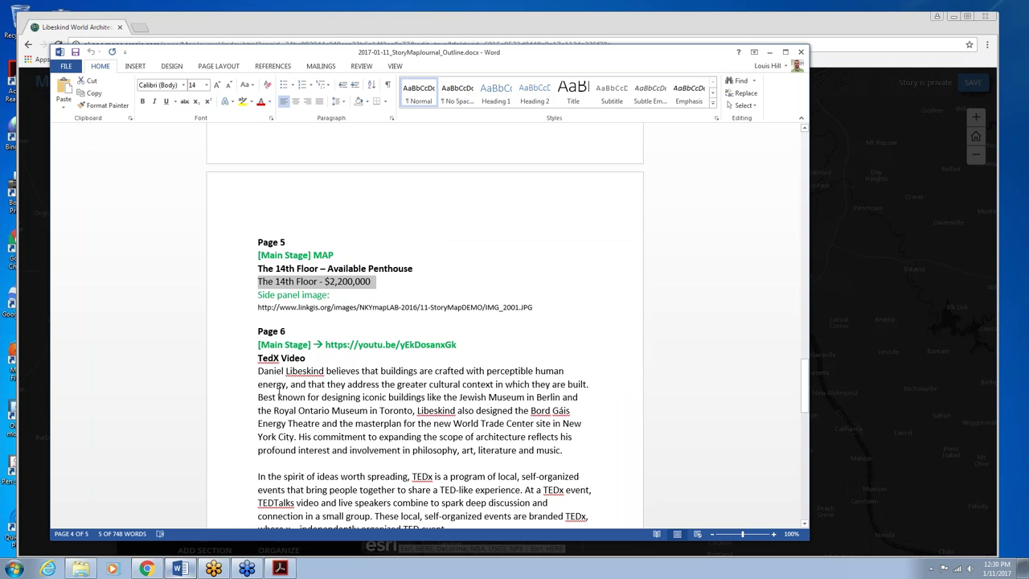
{"action": "triple_click", "coordinate": [312, 308]}
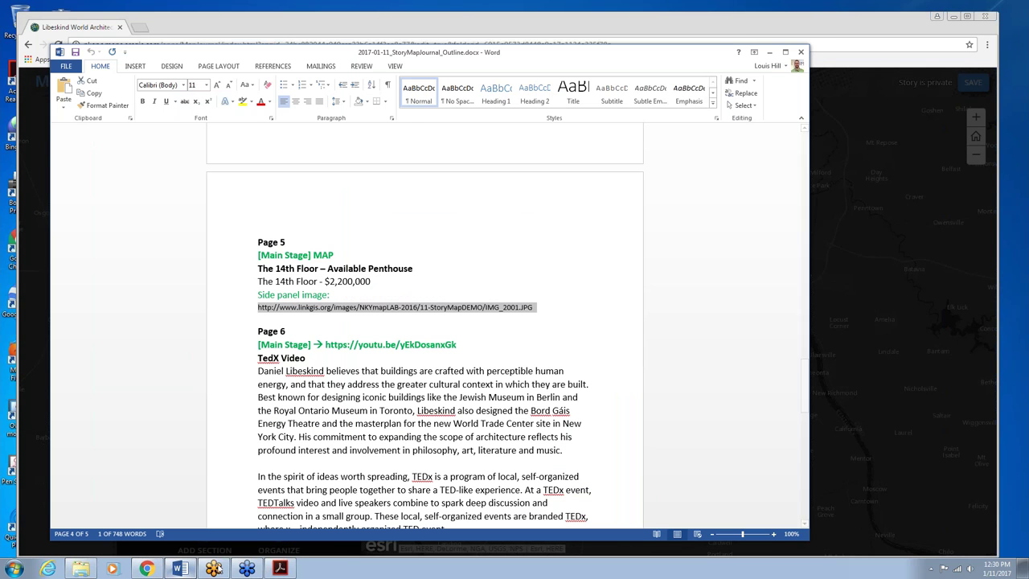
{"action": "left_click", "coordinate": [177, 569]}
{"action": "key", "text": "ctrl+v"}
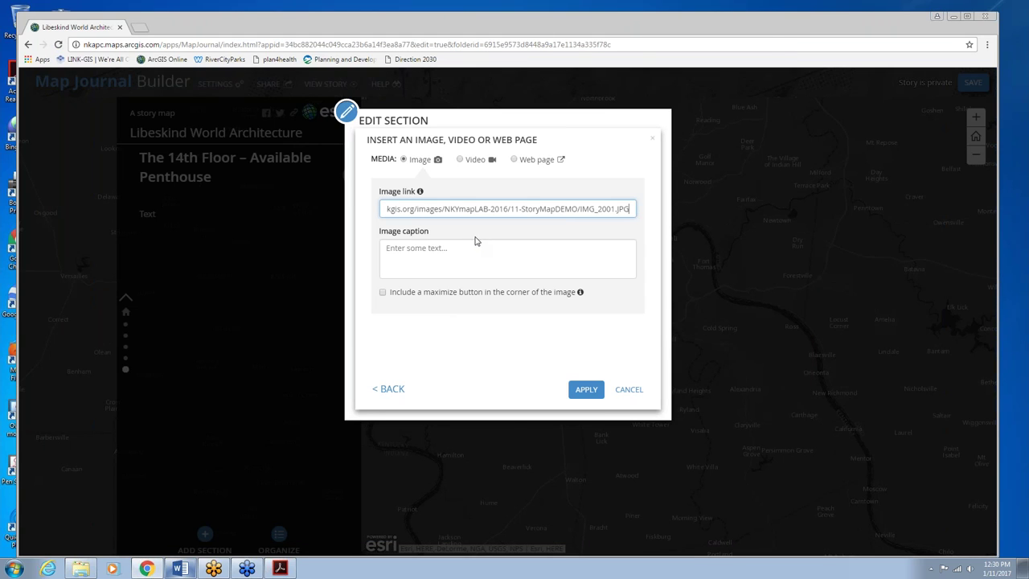
Step: Caption the image "14th floor view", include a maximize button in its corner, and apply the insertion
{"action": "left_click", "coordinate": [398, 245]}
{"action": "type", "text": "1"}
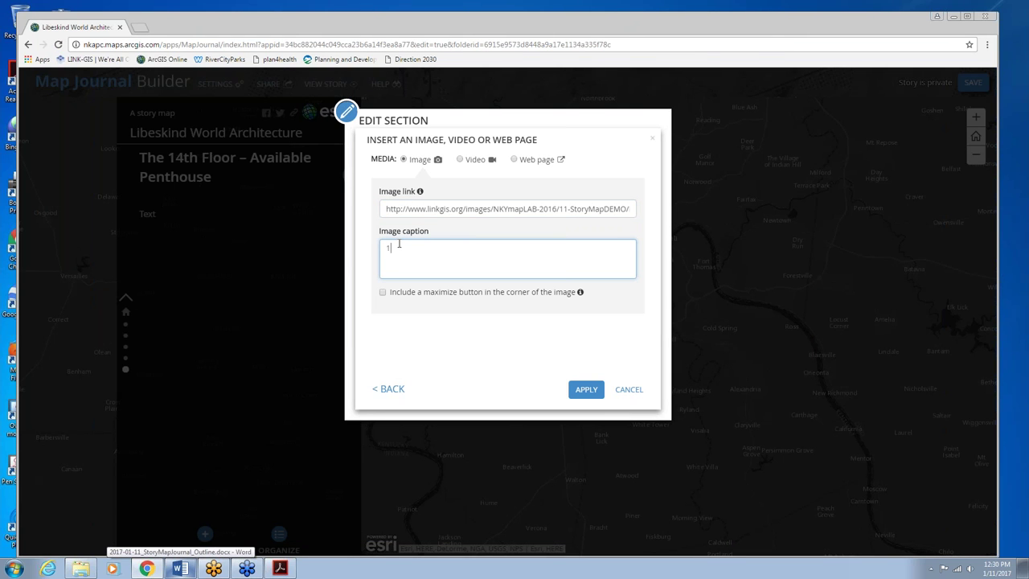
{"action": "type", "text": "4th floor i"}
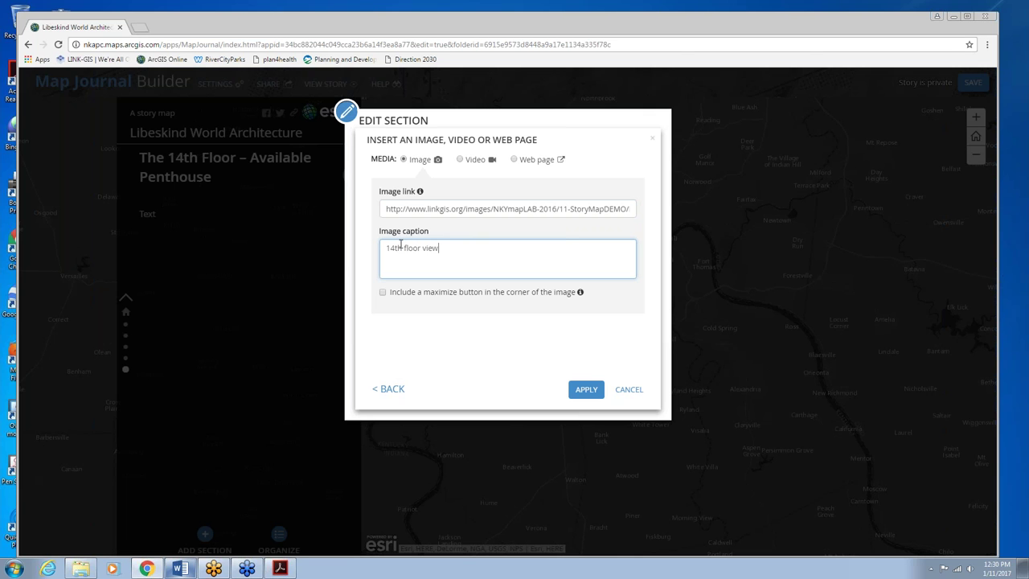
{"action": "left_click", "coordinate": [422, 293]}
{"action": "left_click", "coordinate": [575, 394]}
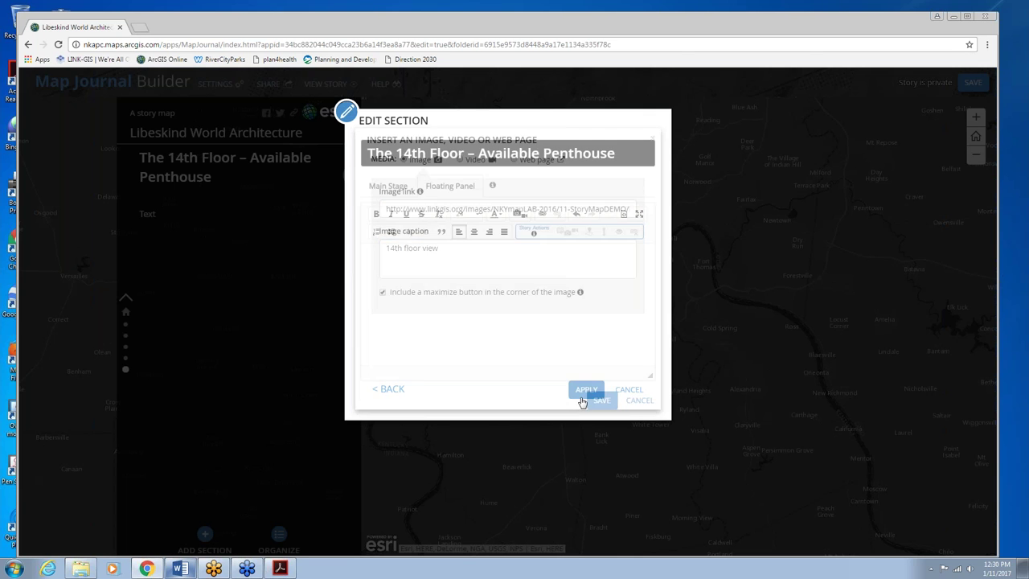
Step: Shrink the inserted image to roughly three quarters of its width and save the section edits
{"action": "scroll", "coordinate": [636, 307], "scroll_direction": "down", "scroll_amount": 3}
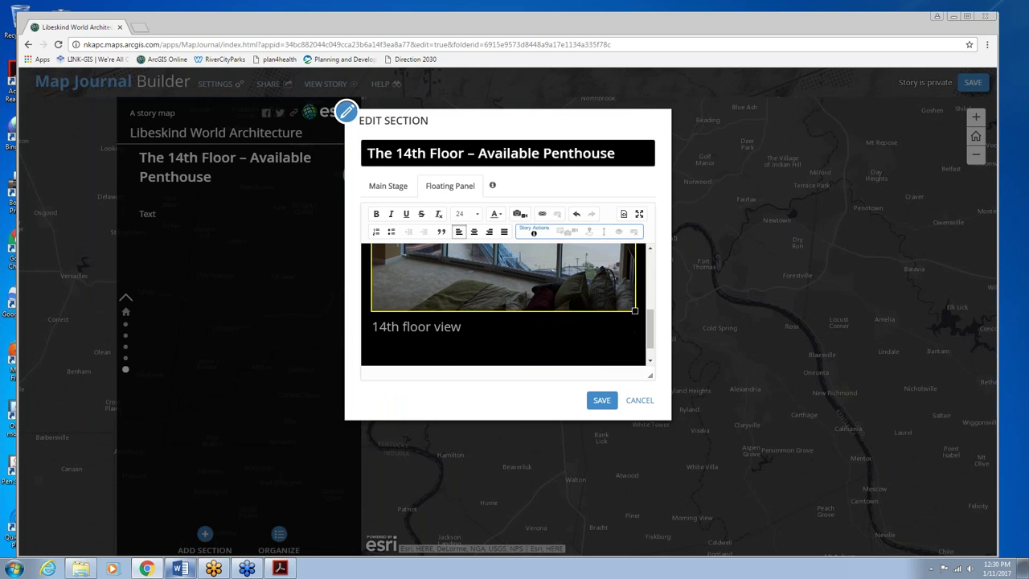
{"action": "left_click_drag", "start_coordinate": [636, 310], "coordinate": [563, 287]}
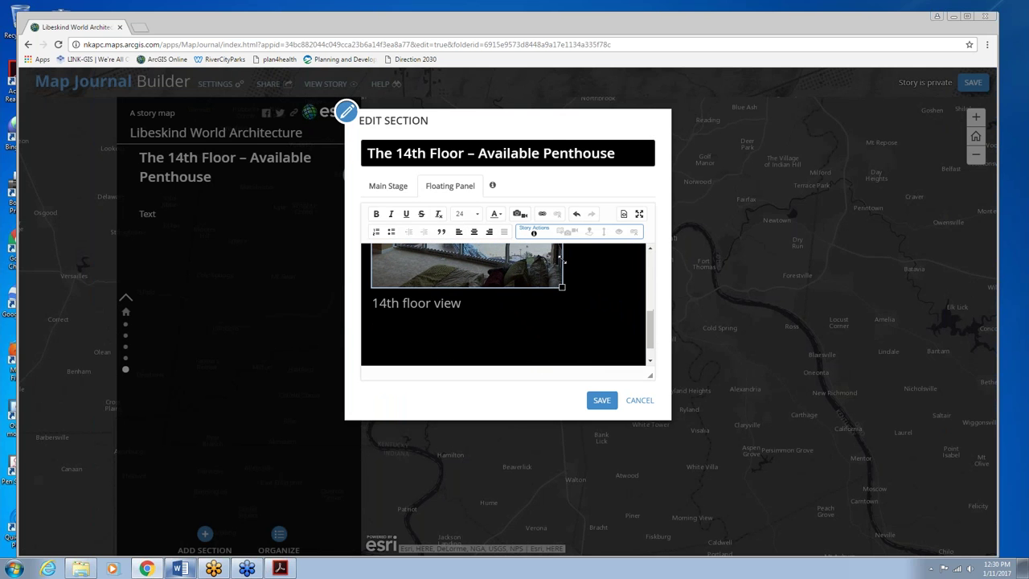
{"action": "left_click", "coordinate": [605, 402]}
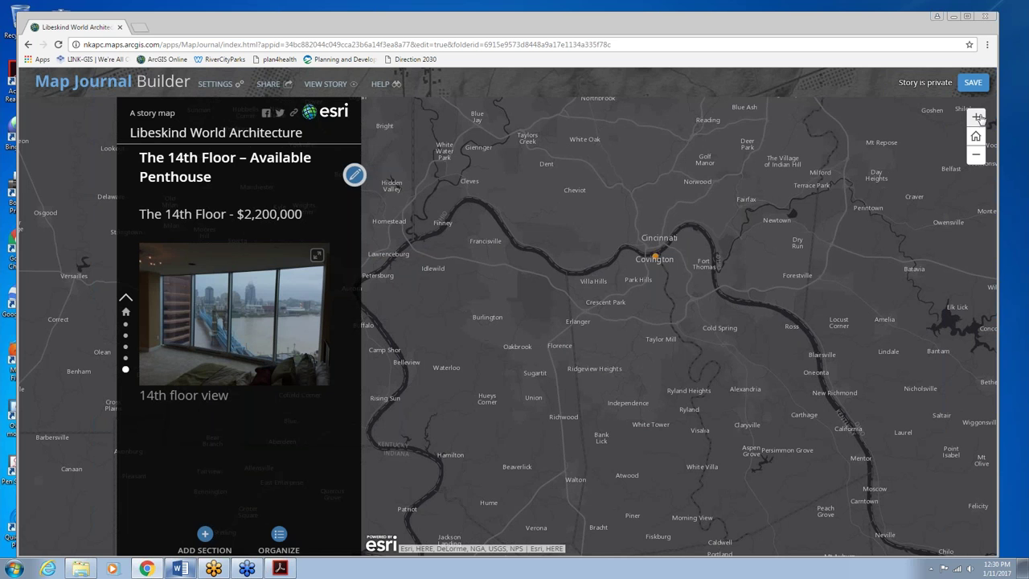
Step: Save the story and preview the 14th floor photo at full size, closing the enlarged view when done
{"action": "left_click", "coordinate": [976, 85]}
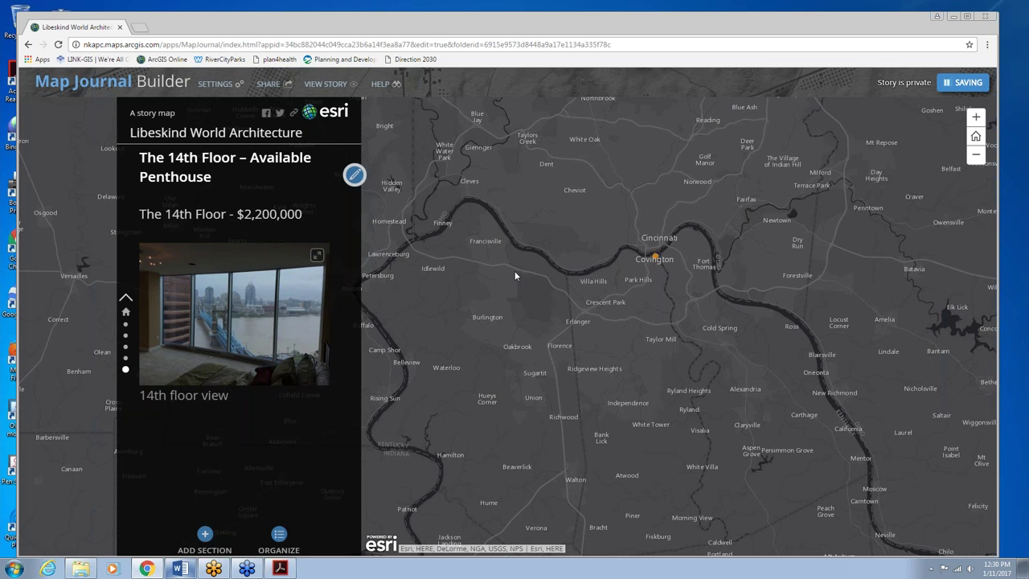
{"action": "left_click", "coordinate": [318, 256]}
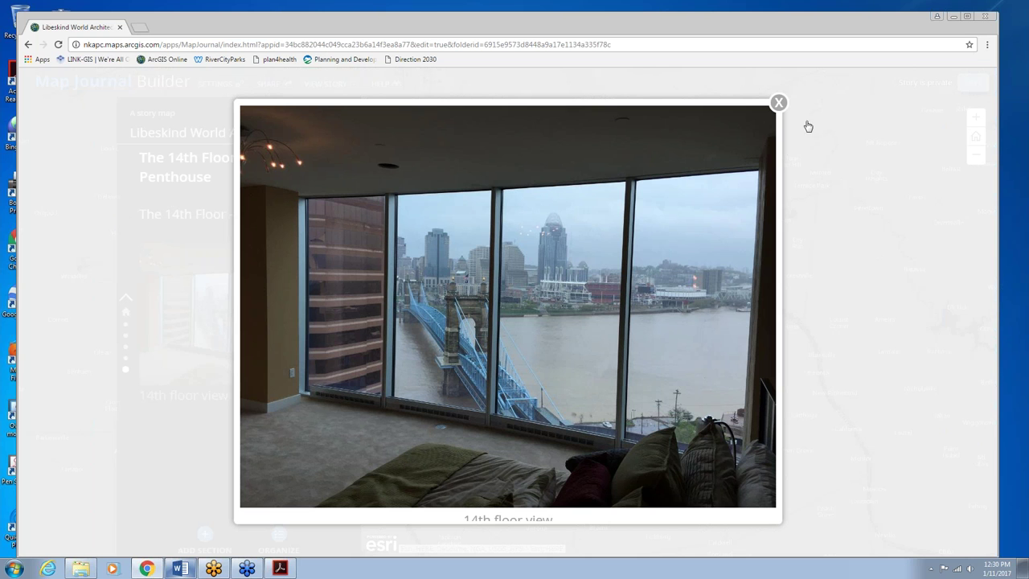
{"action": "left_click", "coordinate": [780, 103]}
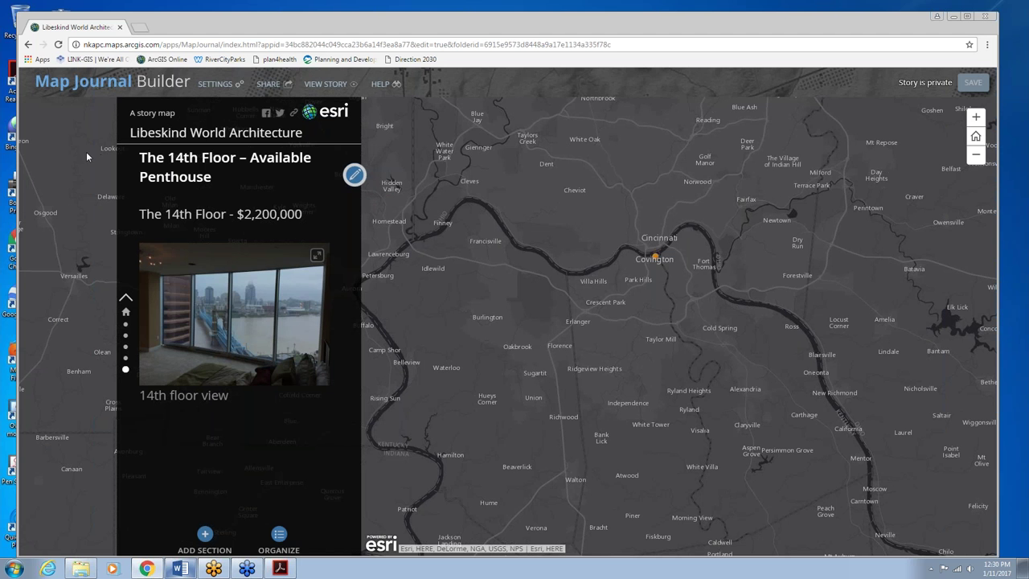
Step: Start a new section and copy the Page 6 main stage video link from the Word outline
{"action": "left_click", "coordinate": [206, 535]}
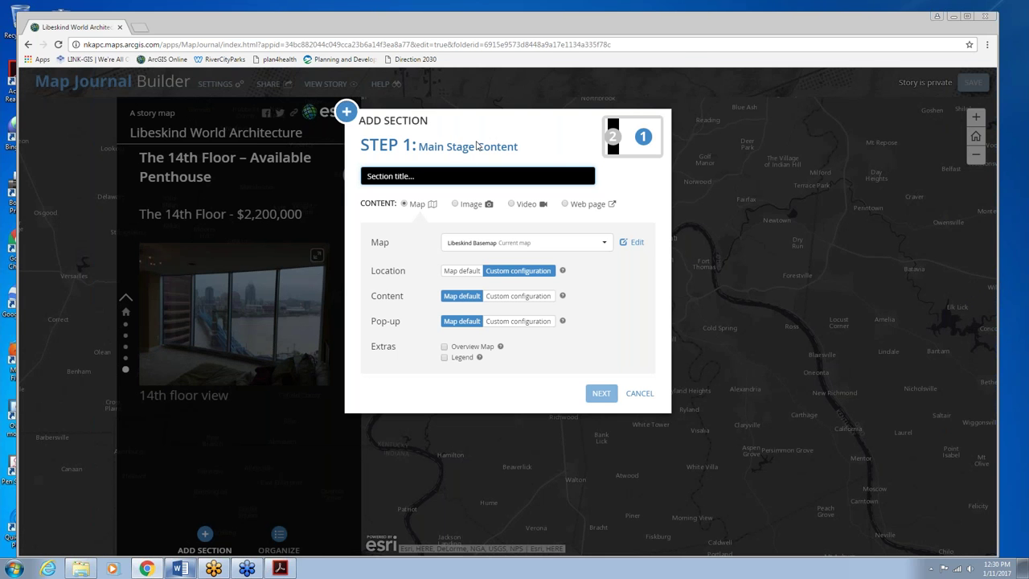
{"action": "left_click", "coordinate": [180, 568]}
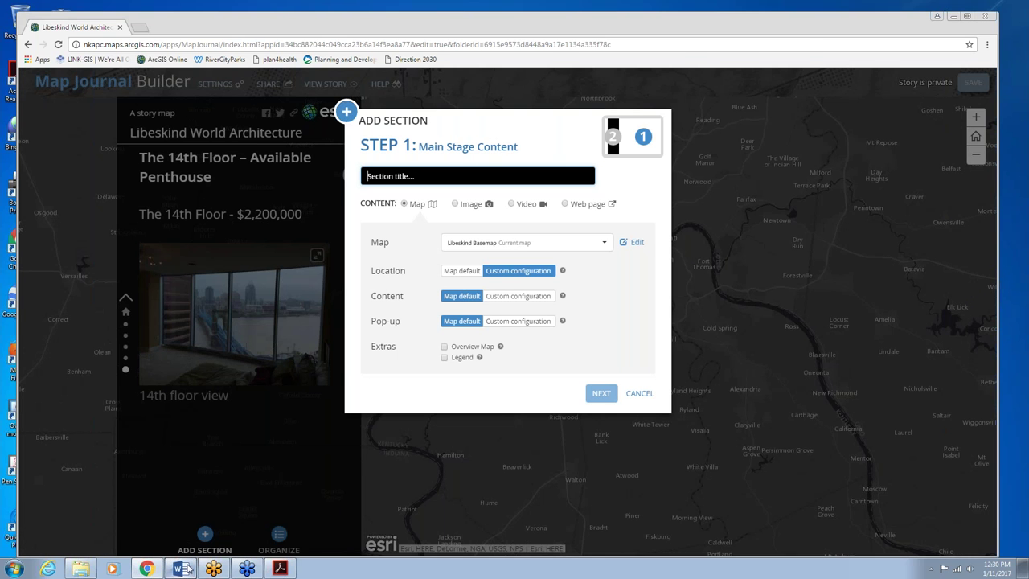
{"action": "scroll", "coordinate": [308, 363], "scroll_direction": "down", "scroll_amount": 2}
{"action": "scroll", "coordinate": [307, 363], "scroll_direction": "down", "scroll_amount": 1}
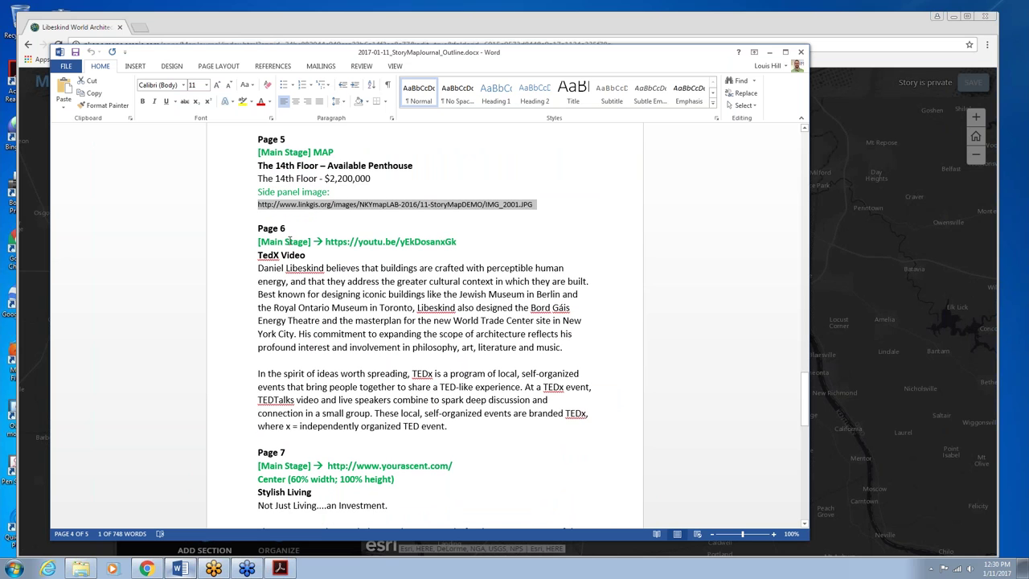
{"action": "left_click_drag", "start_coordinate": [326, 242], "coordinate": [462, 244]}
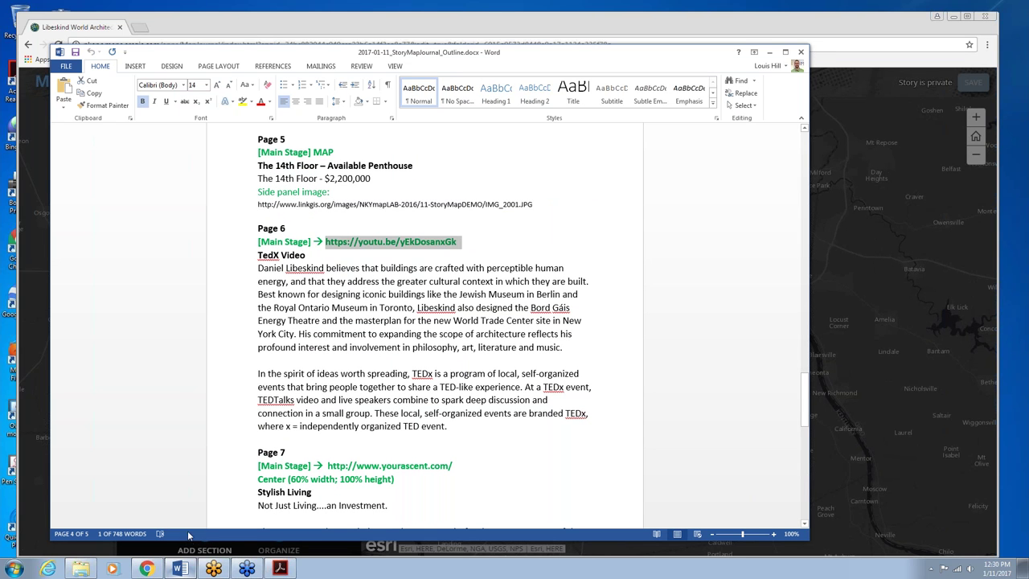
{"action": "left_click", "coordinate": [180, 568]}
{"action": "left_click", "coordinate": [522, 207]}
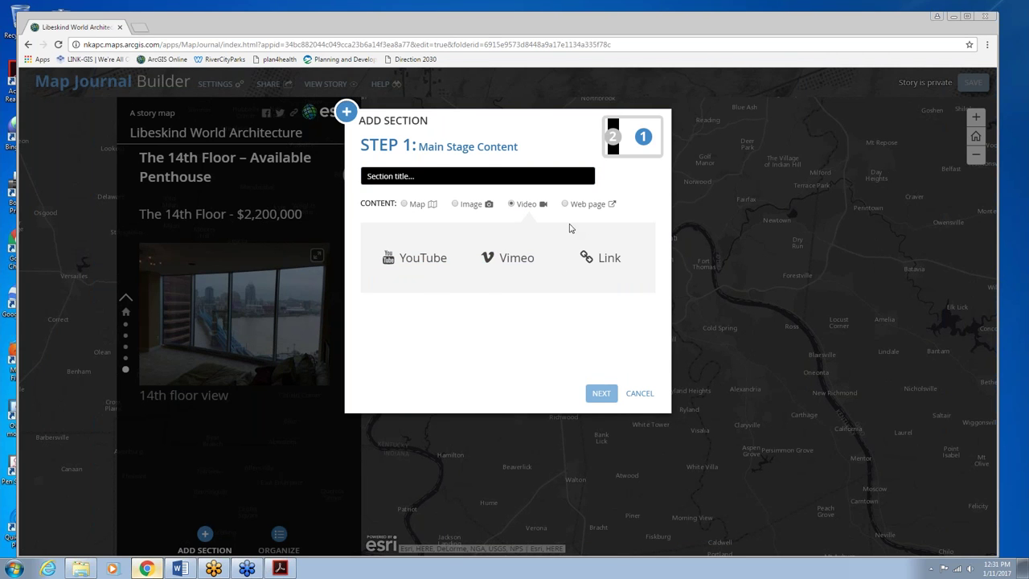
{"action": "left_click", "coordinate": [426, 257]}
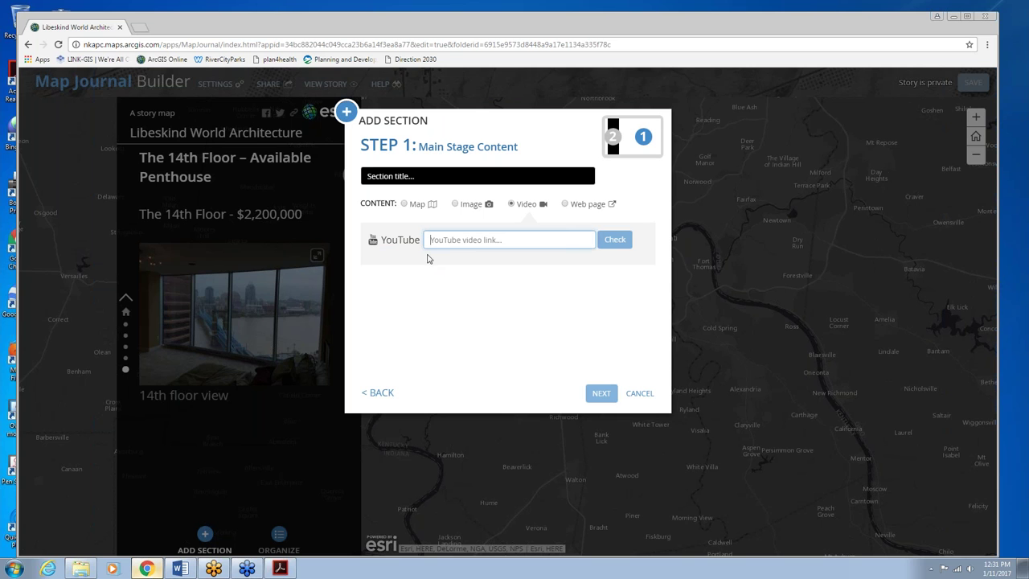
{"action": "type", "text": "https://youtu.be/yEkDosanxGk"}
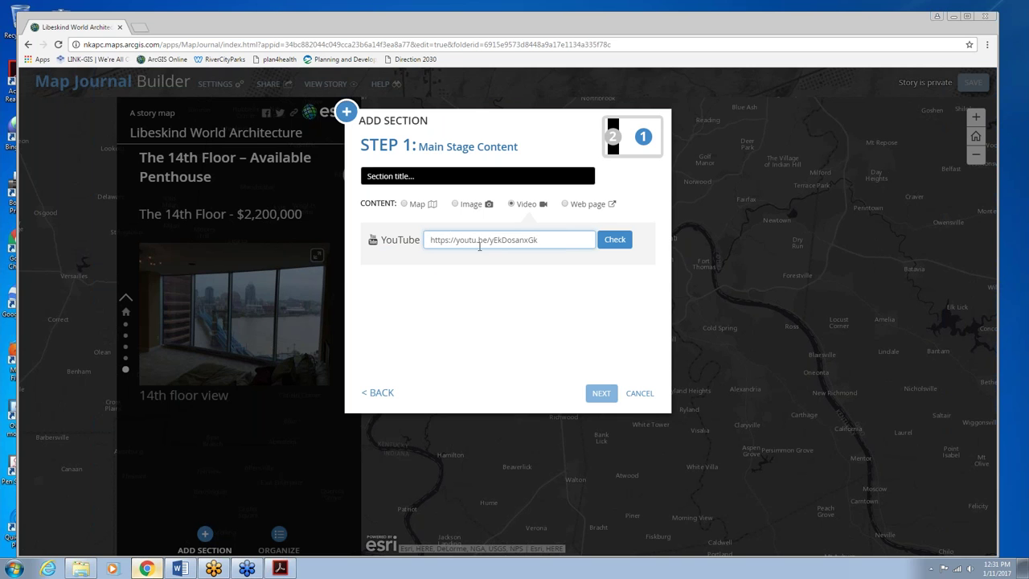
{"action": "left_click", "coordinate": [615, 239]}
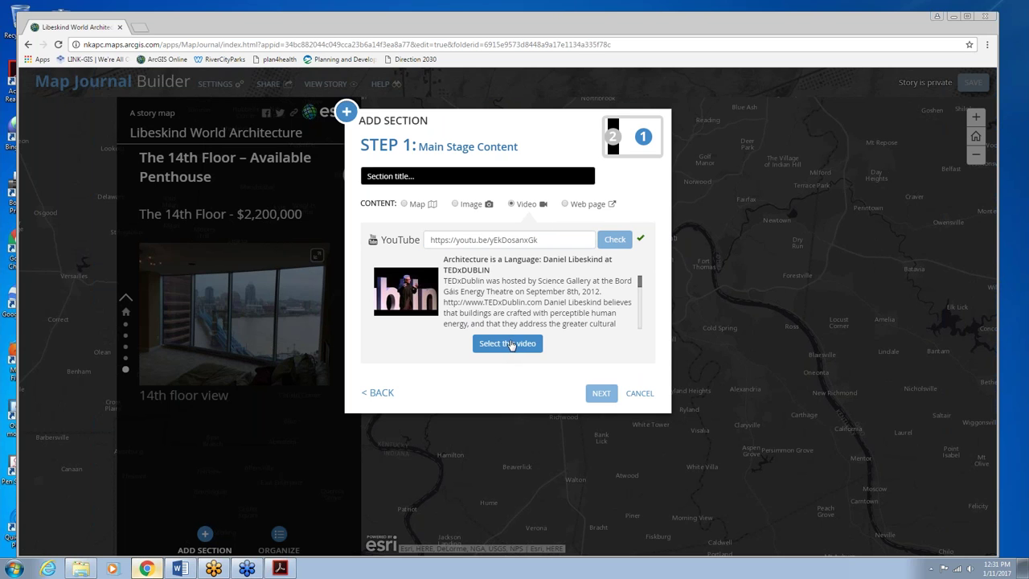
{"action": "left_click", "coordinate": [508, 343]}
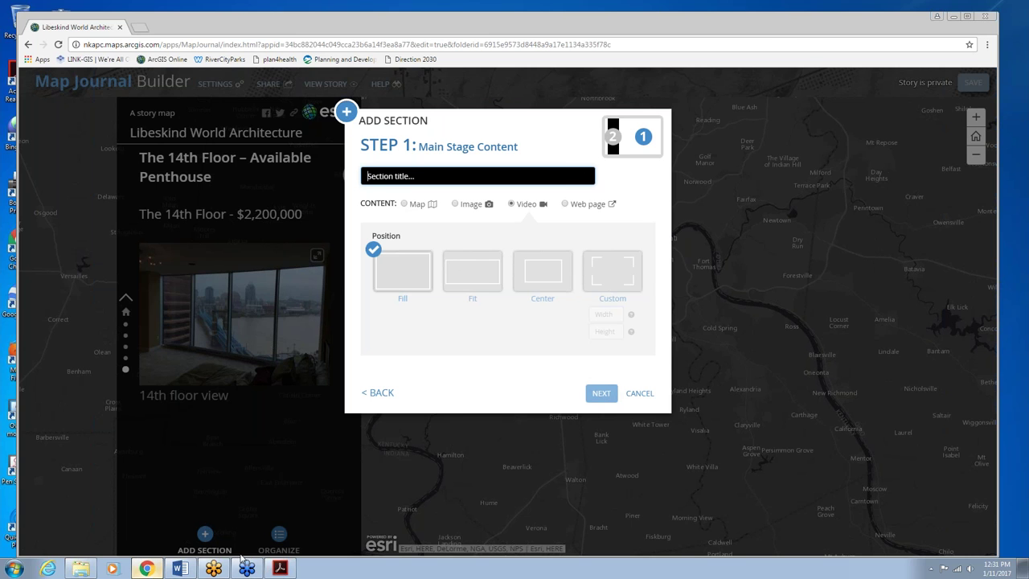
Step: Title the new section "TedX Video", copied from Page 6 of the Word outline
{"action": "left_click", "coordinate": [179, 569]}
{"action": "left_click_drag", "start_coordinate": [254, 255], "coordinate": [309, 255]}
{"action": "key", "text": "ctrl+c"}
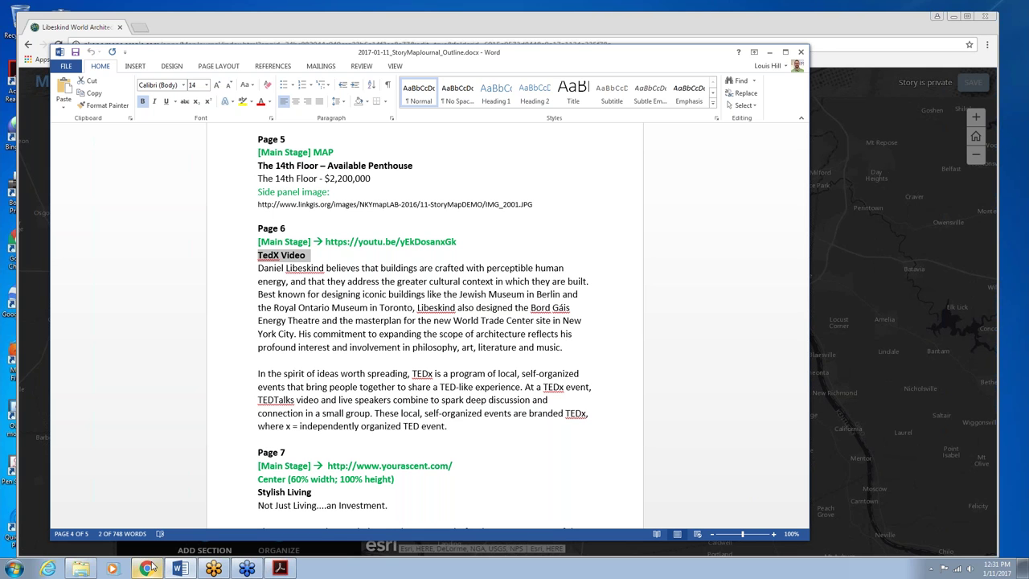
{"action": "left_click", "coordinate": [159, 569]}
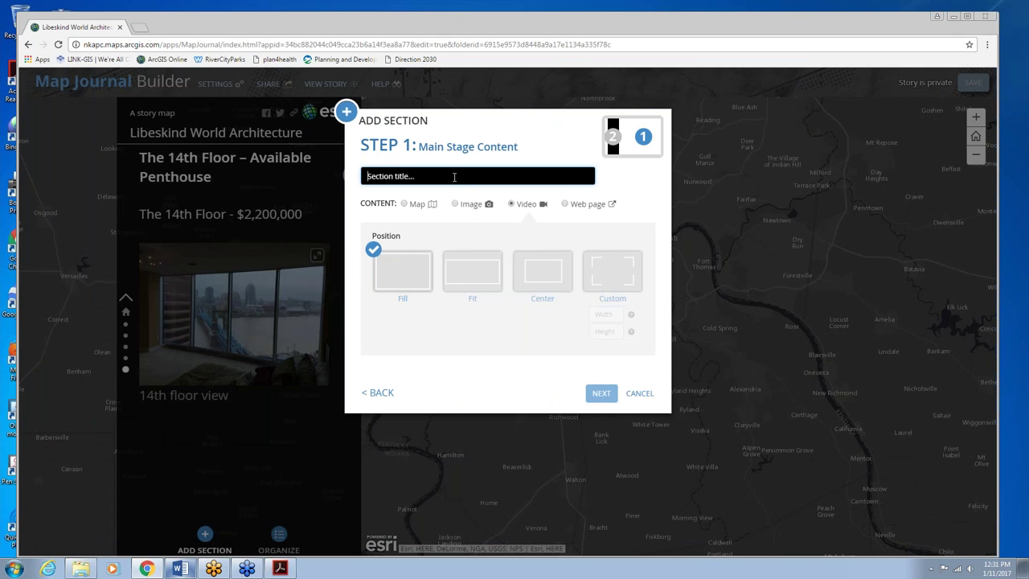
{"action": "key", "text": "ctrl+v"}
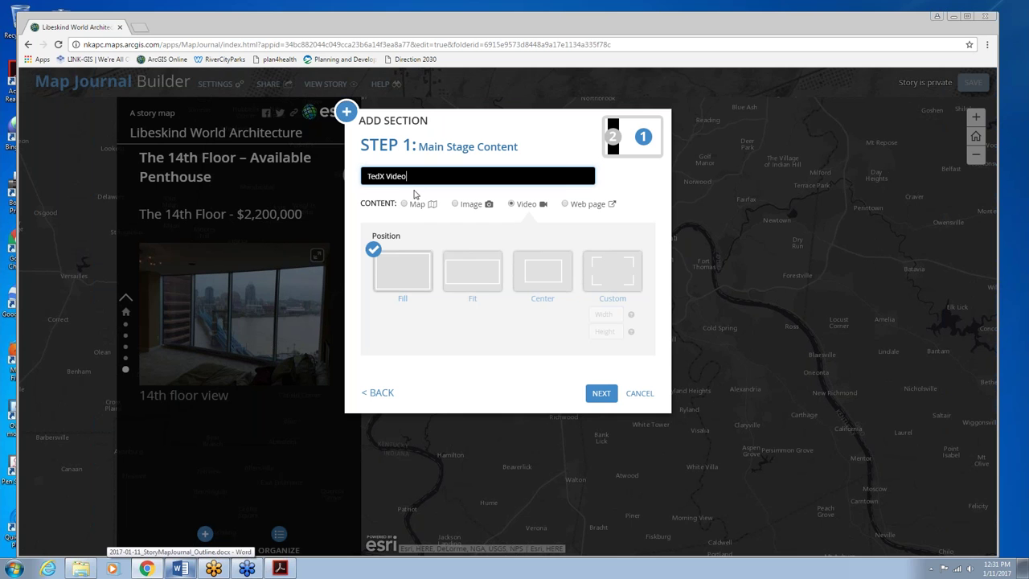
Step: Enter the placeholder "Text" as the TedX Video section's floating panel content and add the section
{"action": "left_click", "coordinate": [600, 394]}
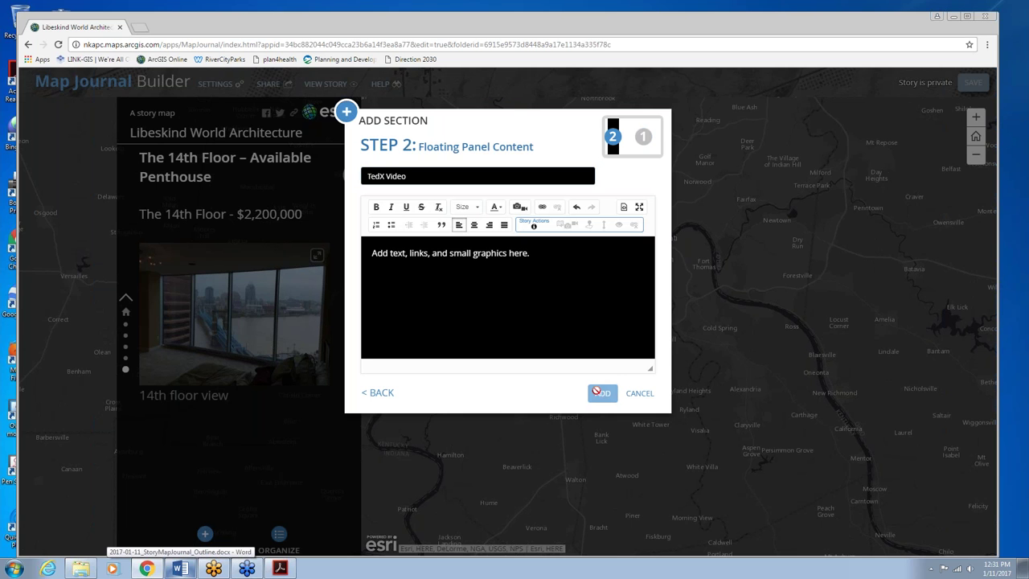
{"action": "left_click", "coordinate": [506, 291]}
{"action": "type", "text": "Text"}
{"action": "left_click", "coordinate": [602, 393]}
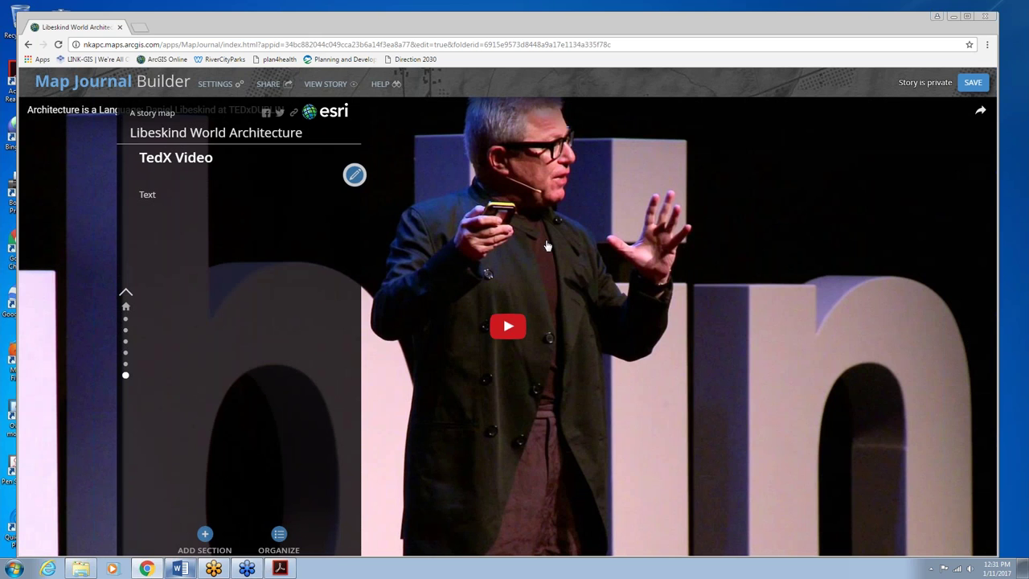
Step: Replace the TedX Video section's placeholder text with the two description paragraphs copied from Page 6 of the Word outline
{"action": "left_click", "coordinate": [181, 569]}
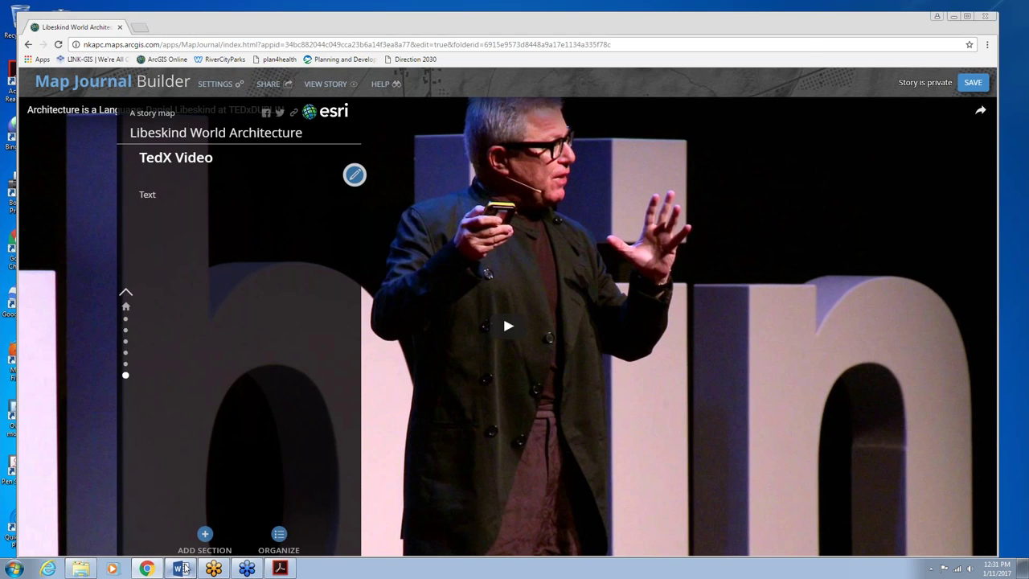
{"action": "left_click_drag", "start_coordinate": [258, 271], "coordinate": [457, 426]}
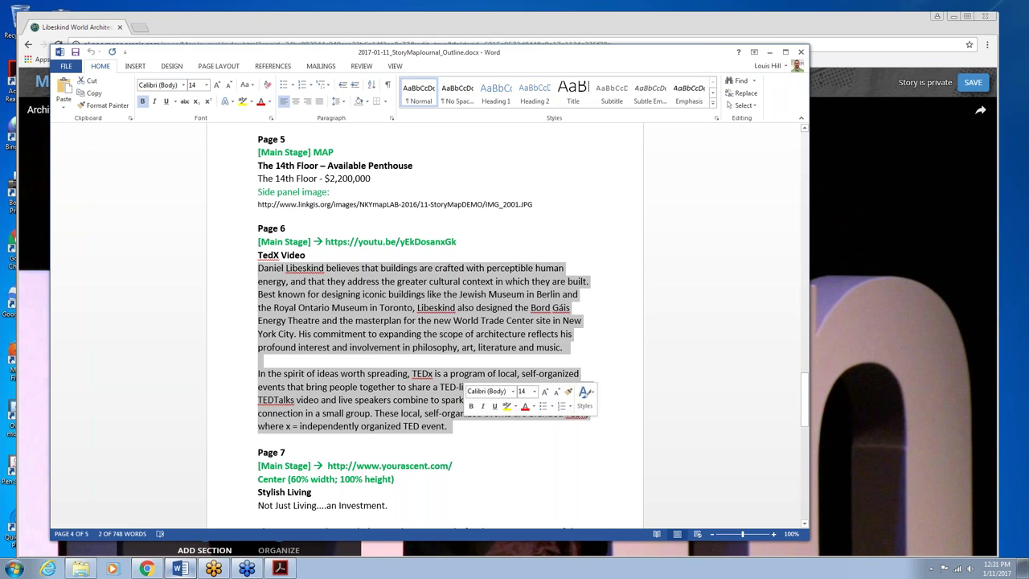
{"action": "left_click", "coordinate": [147, 569]}
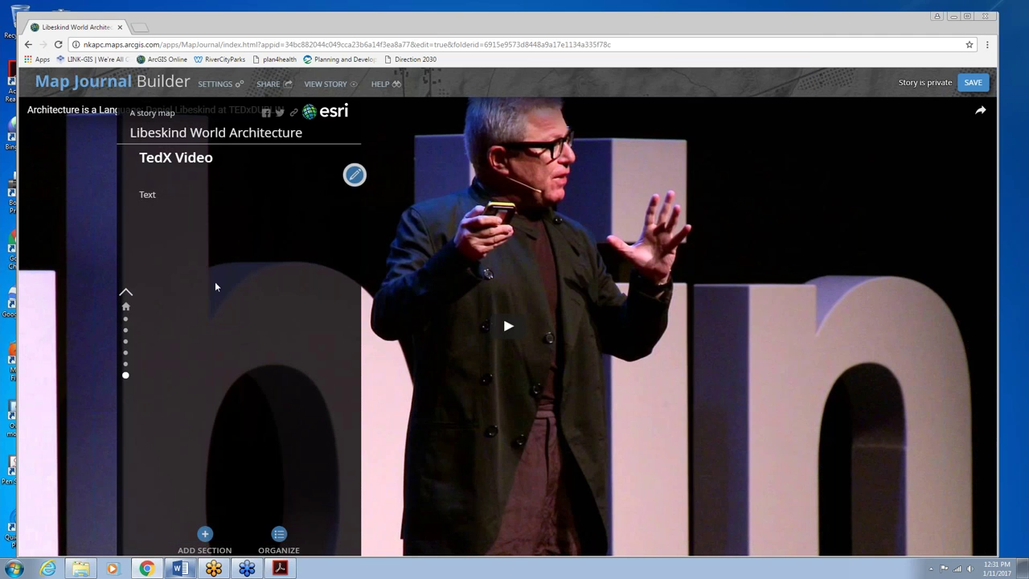
{"action": "left_click", "coordinate": [355, 175]}
{"action": "key", "text": "ctrl+v"}
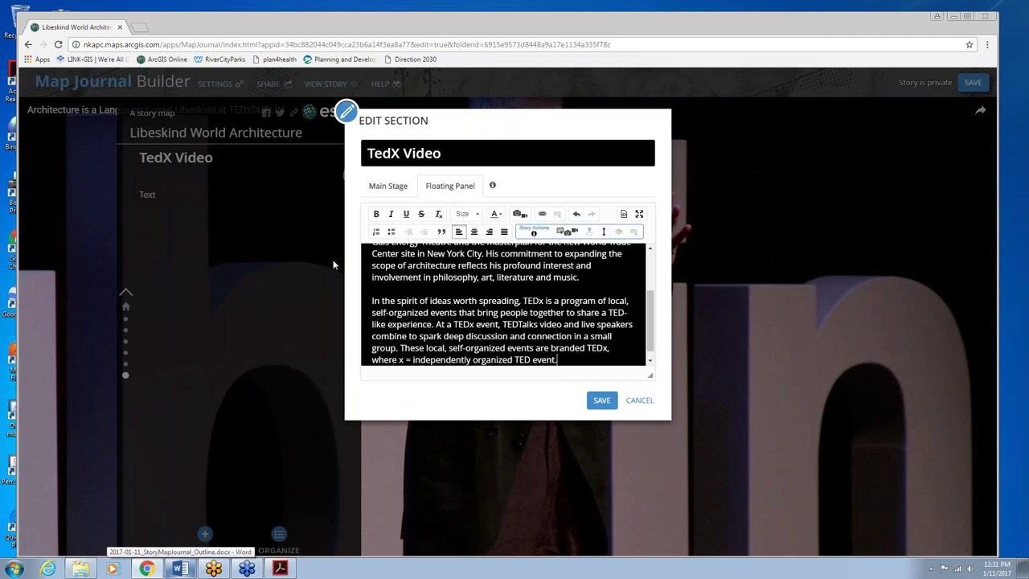
Step: Set all of the TedX Video panel text to size 24, look through it and save the section
{"action": "key", "text": "ctrl+a"}
{"action": "left_click", "coordinate": [462, 213]}
{"action": "left_click", "coordinate": [460, 258]}
{"action": "scroll", "coordinate": [470, 295], "scroll_direction": "up", "scroll_amount": 2}
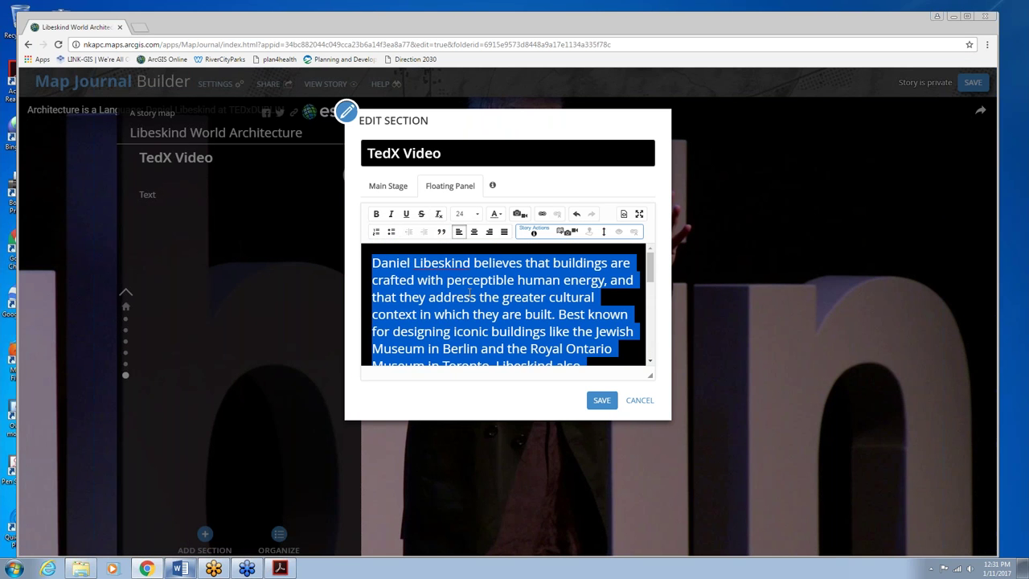
{"action": "left_click", "coordinate": [564, 291]}
{"action": "scroll", "coordinate": [579, 291], "scroll_direction": "down", "scroll_amount": 3}
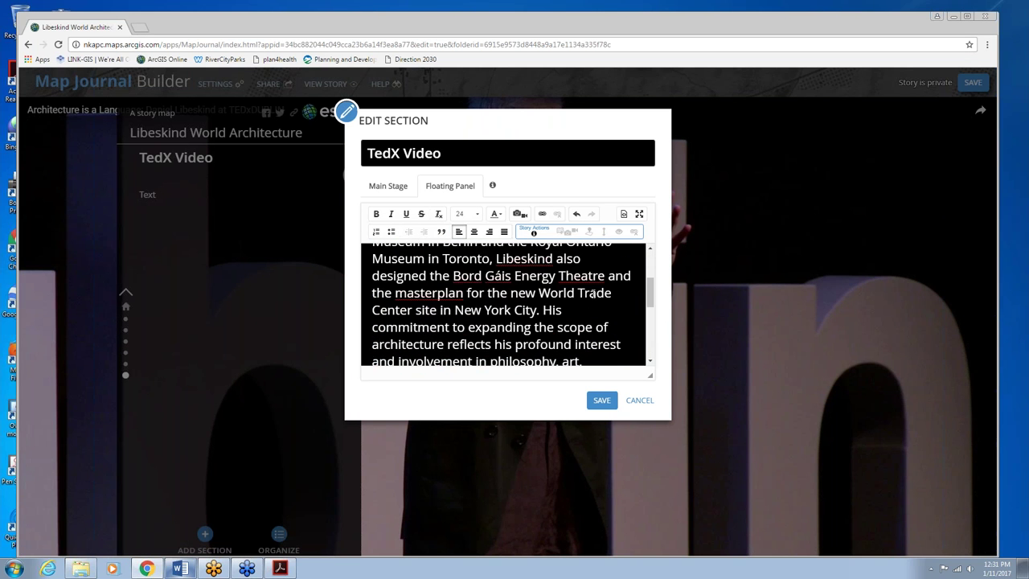
{"action": "scroll", "coordinate": [550, 309], "scroll_direction": "down", "scroll_amount": 4}
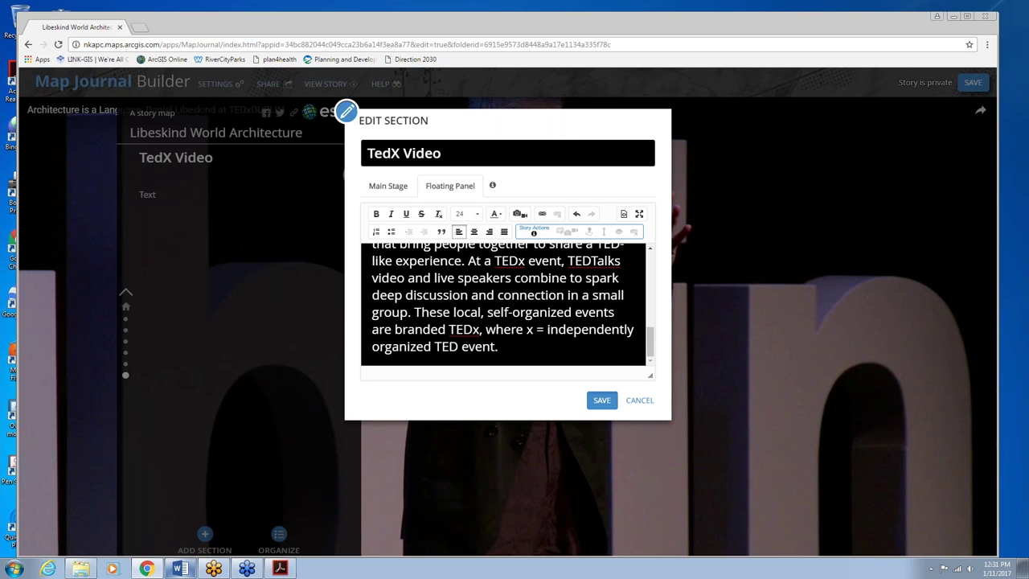
{"action": "left_click", "coordinate": [607, 402]}
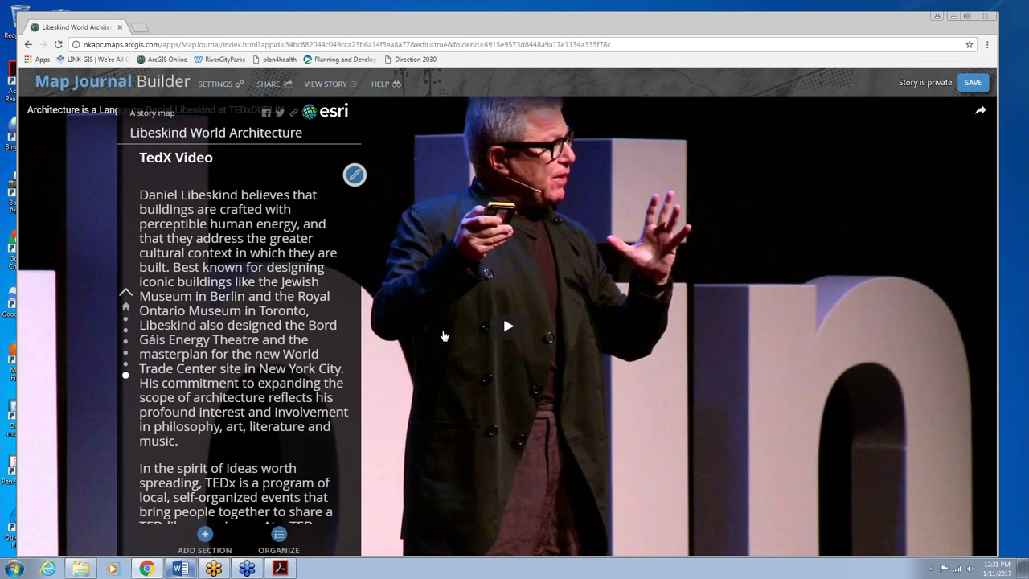
Step: Test the TedX video by playing it briefly and pausing it, and save the story
{"action": "left_click", "coordinate": [508, 329]}
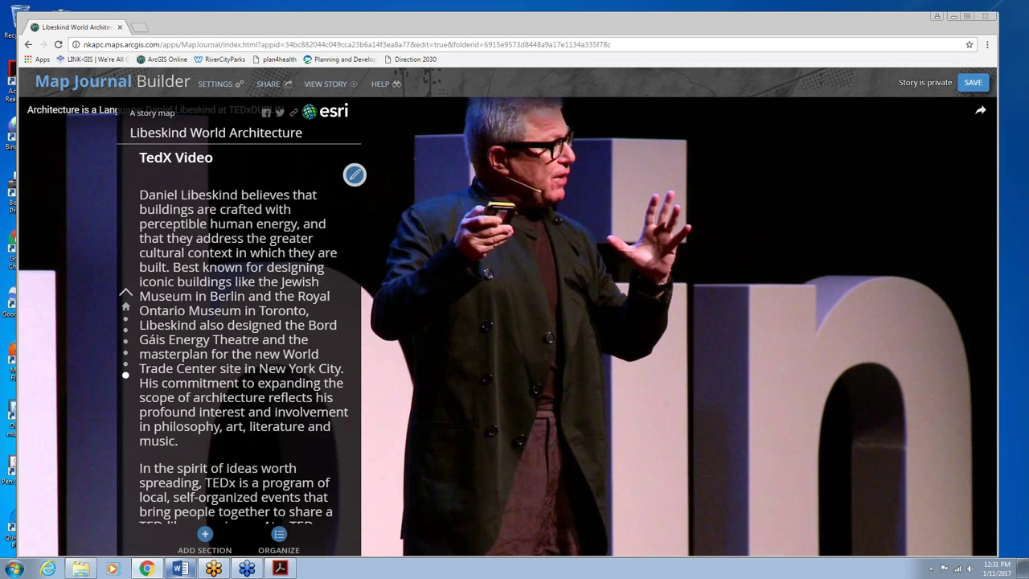
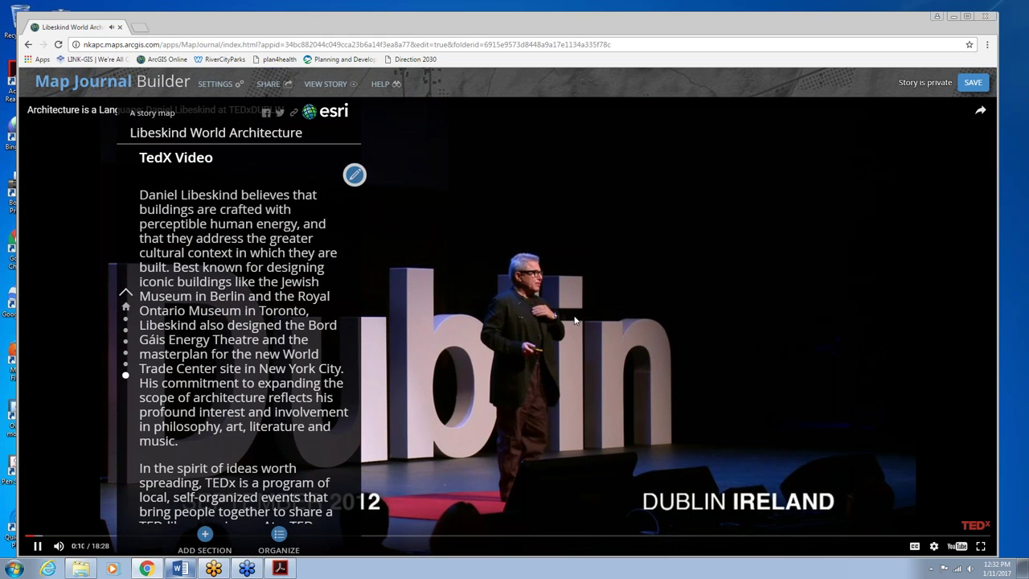
{"action": "left_click", "coordinate": [575, 322]}
{"action": "left_click", "coordinate": [977, 83]}
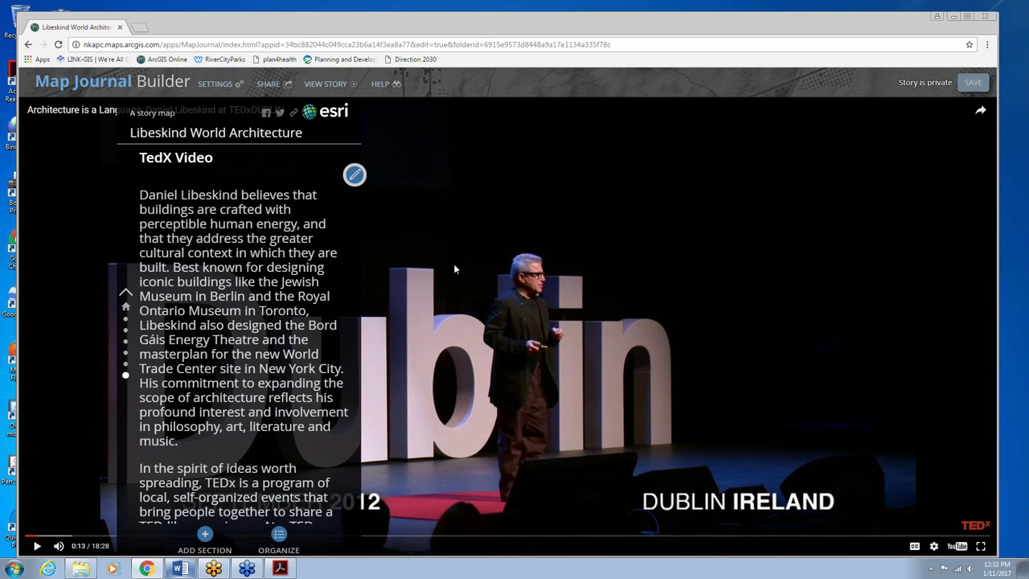
Step: Start a new section and title it "Stylish Living", copied from Page 7 of the Word outline
{"action": "left_click", "coordinate": [205, 538]}
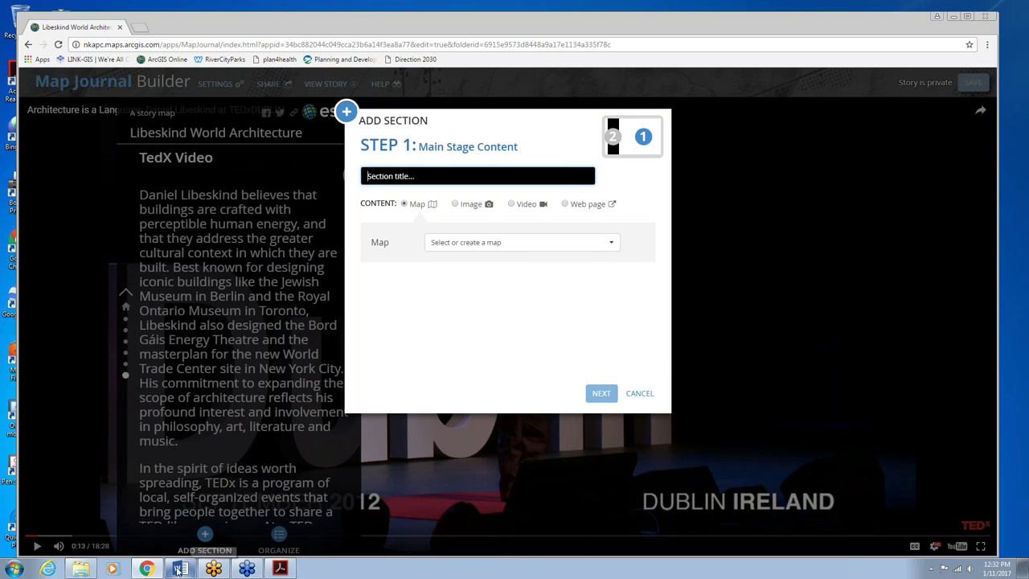
{"action": "left_click", "coordinate": [180, 568]}
{"action": "scroll", "coordinate": [368, 337], "scroll_direction": "down", "scroll_amount": 7}
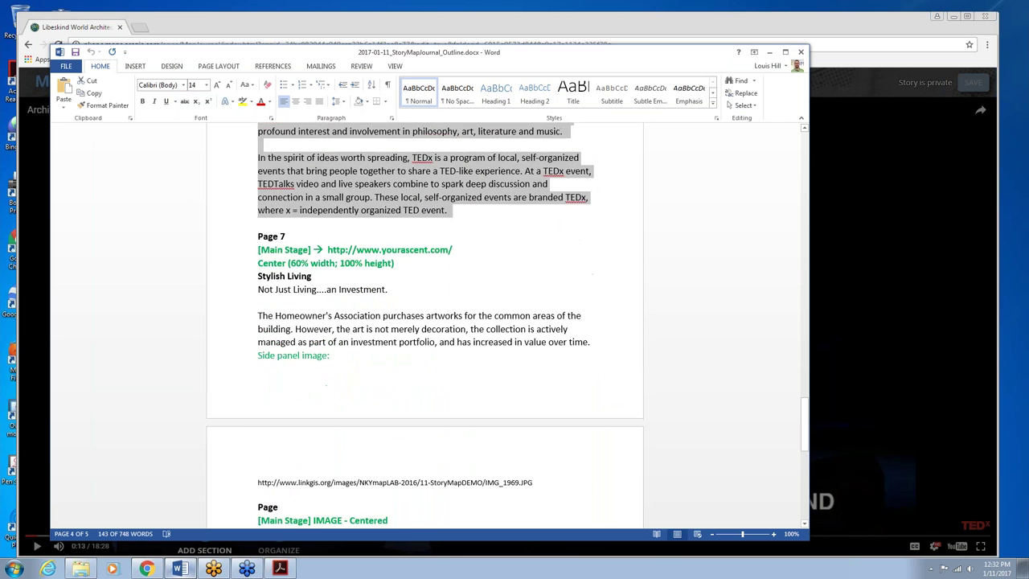
{"action": "scroll", "coordinate": [358, 340], "scroll_direction": "up", "scroll_amount": 3}
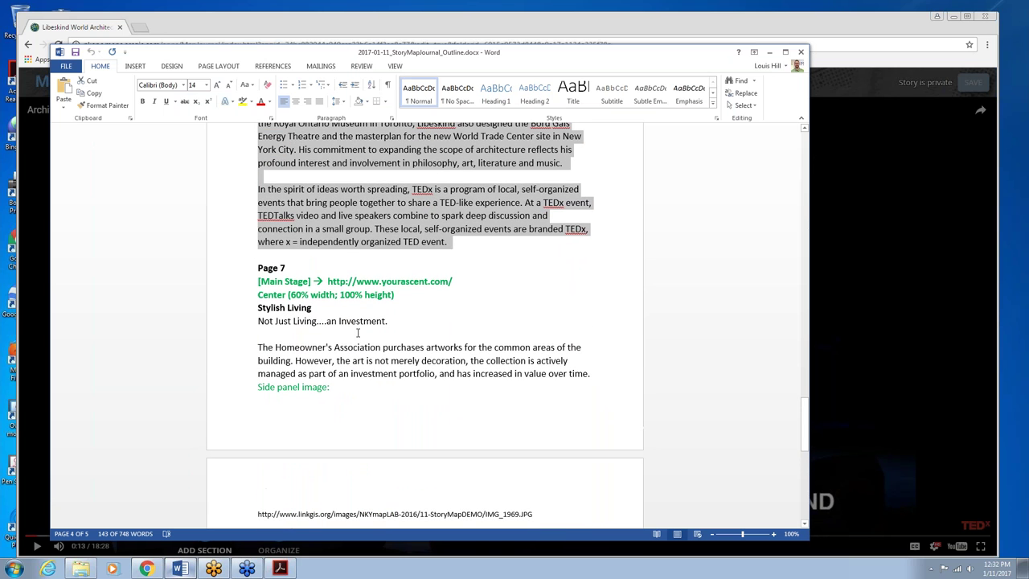
{"action": "left_click_drag", "start_coordinate": [329, 285], "coordinate": [457, 286]}
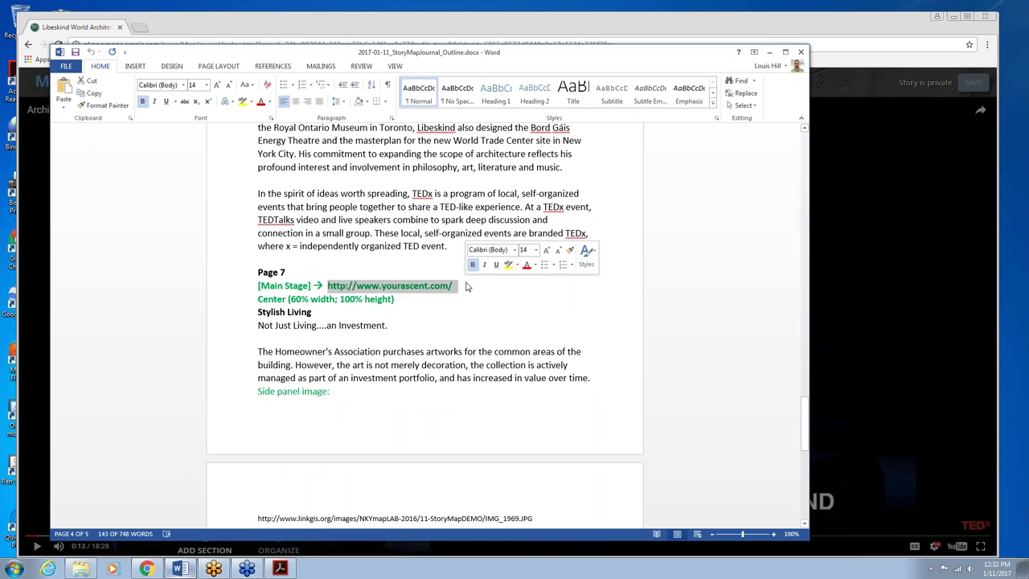
{"action": "left_click", "coordinate": [185, 568]}
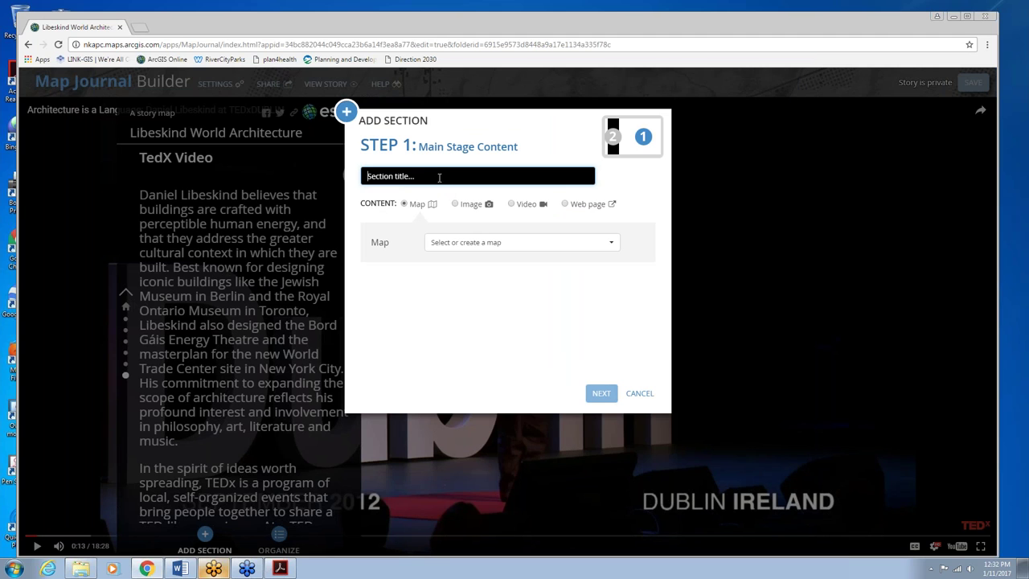
{"action": "left_click", "coordinate": [180, 569]}
{"action": "triple_click", "coordinate": [318, 312]}
{"action": "key", "text": "ctrl+c"}
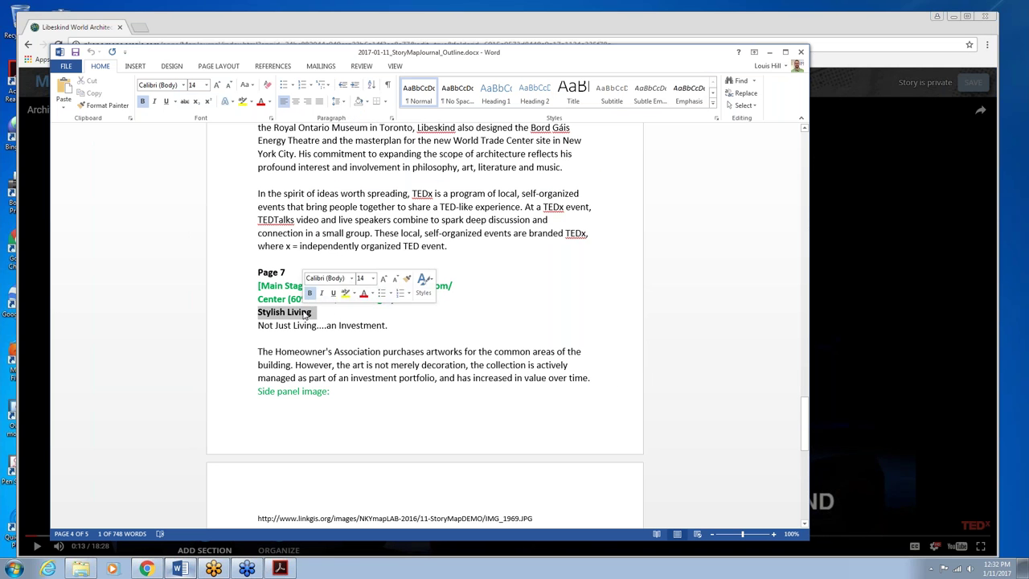
{"action": "key", "text": "alt+Tab"}
{"action": "key", "text": "ctrl+v"}
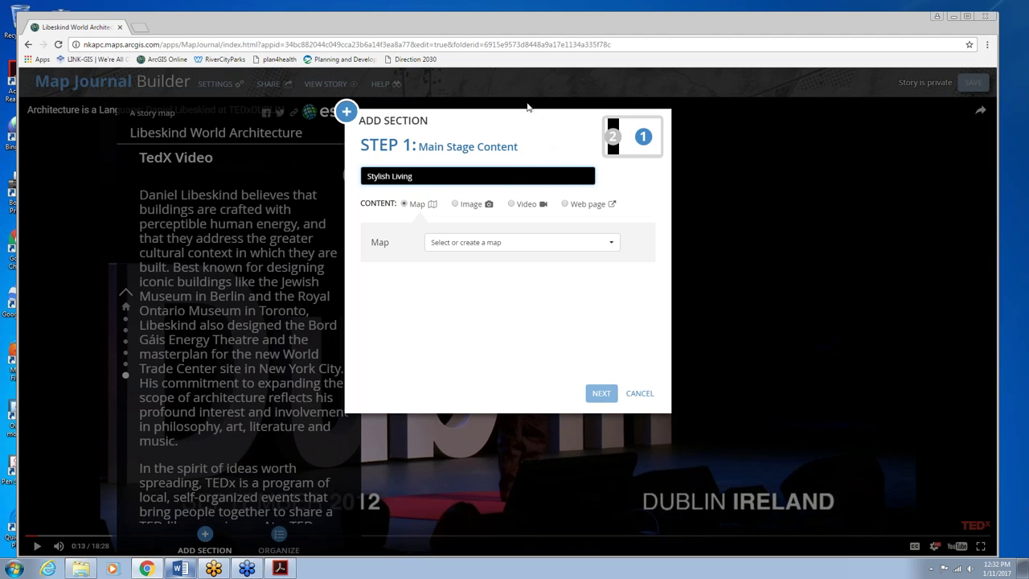
{"action": "left_click", "coordinate": [582, 204]}
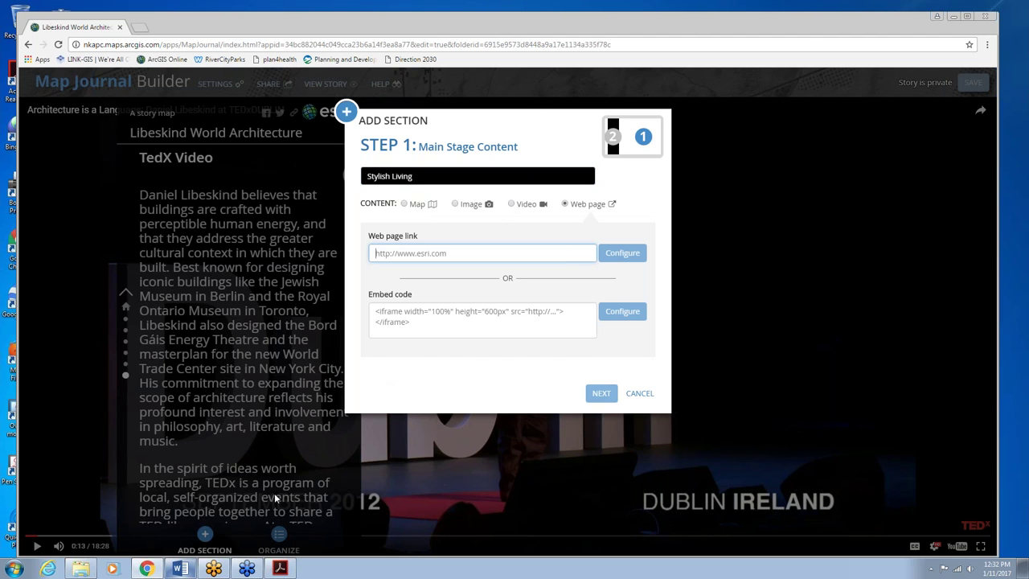
{"action": "left_click", "coordinate": [181, 568]}
{"action": "left_click_drag", "start_coordinate": [327, 288], "coordinate": [453, 286]}
{"action": "key", "text": "ctrl+c"}
{"action": "key", "text": "alt+Tab"}
{"action": "left_click", "coordinate": [545, 254]}
{"action": "key", "text": "ctrl+v"}
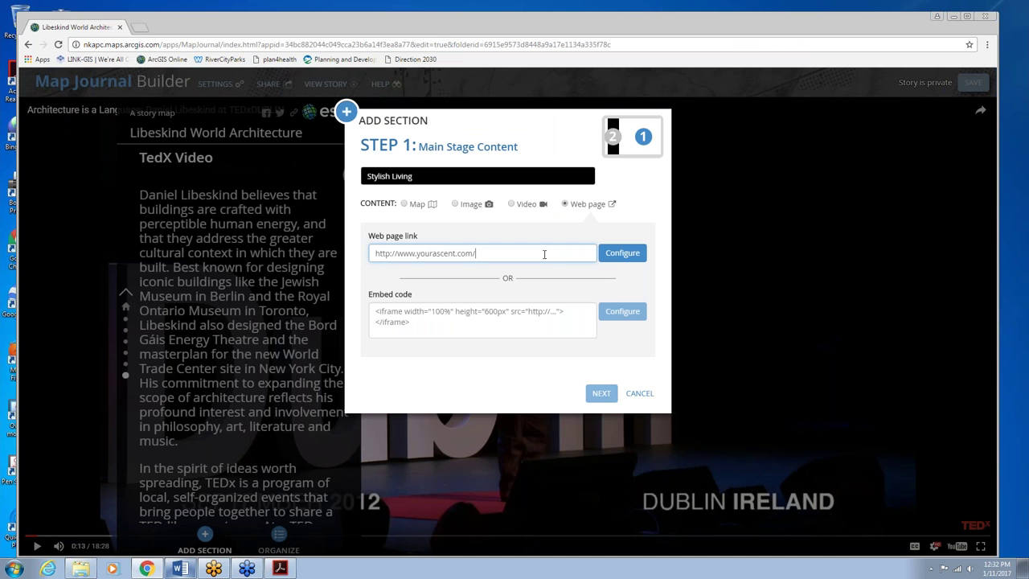
Step: Configure the web page with a Custom position 60% wide, turning off unloading on navigation and HTTPS loading, and continue to the floating panel
{"action": "left_click", "coordinate": [616, 260]}
{"action": "left_click", "coordinate": [615, 311]}
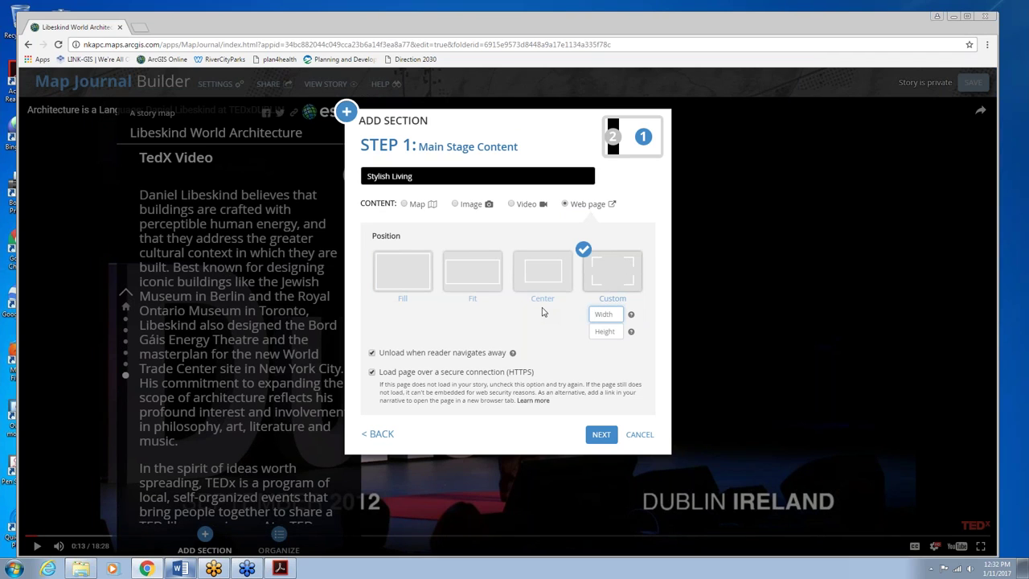
{"action": "type", "text": "60%"}
{"action": "left_click", "coordinate": [598, 332]}
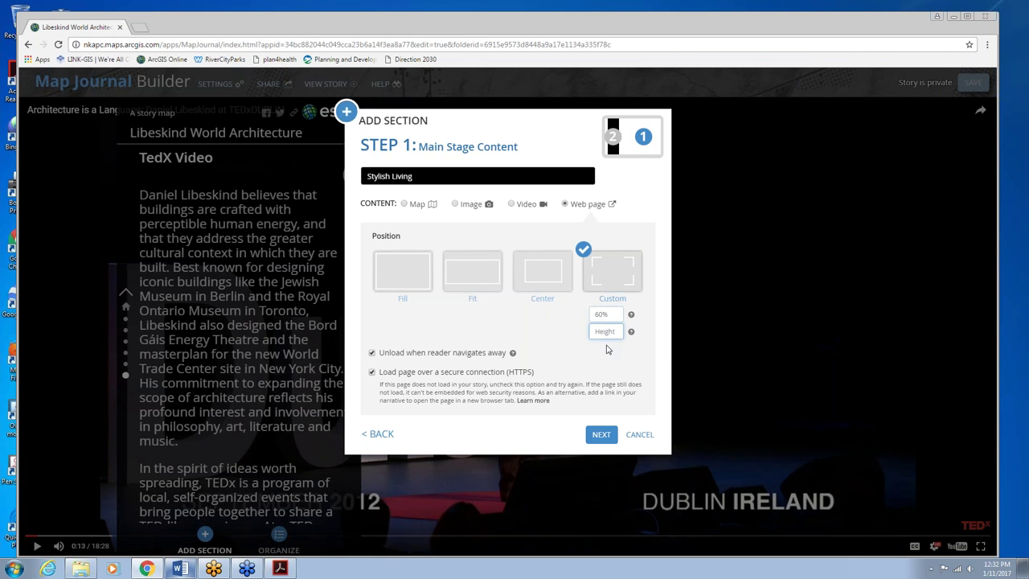
{"action": "left_click", "coordinate": [373, 353]}
{"action": "left_click", "coordinate": [385, 374]}
{"action": "left_click", "coordinate": [609, 436]}
Step: Enter the placeholder "Text" as the Stylish Living section's floating panel content and add the section
{"action": "left_click", "coordinate": [523, 333]}
{"action": "type", "text": "Text"}
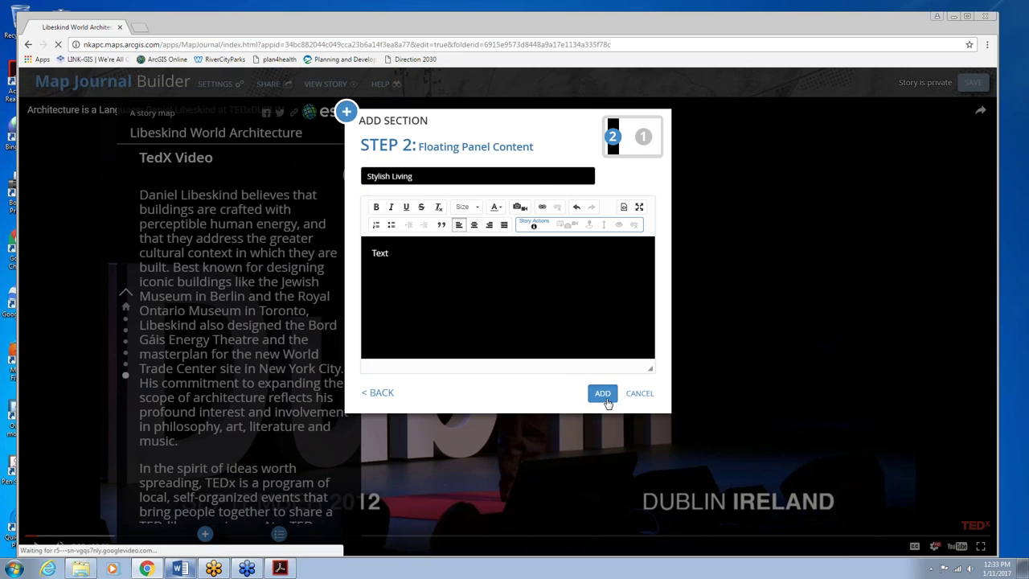
{"action": "left_click", "coordinate": [602, 393]}
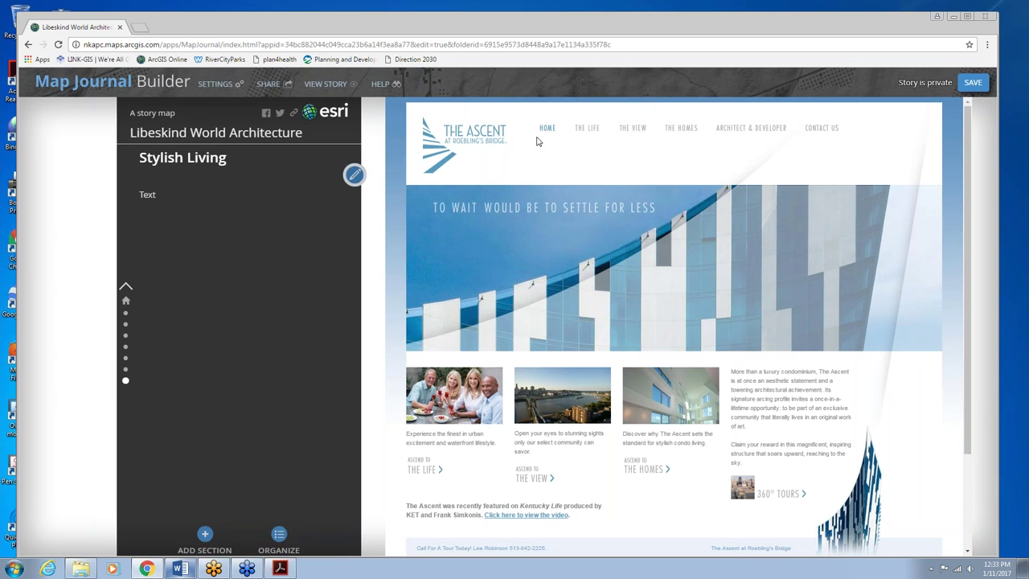
Step: Replace the Stylish Living placeholder with the "Not Just Living....an Investment." line and artworks paragraph copied from Page 7 of the Word outline
{"action": "mouse_move", "coordinate": [680, 131]}
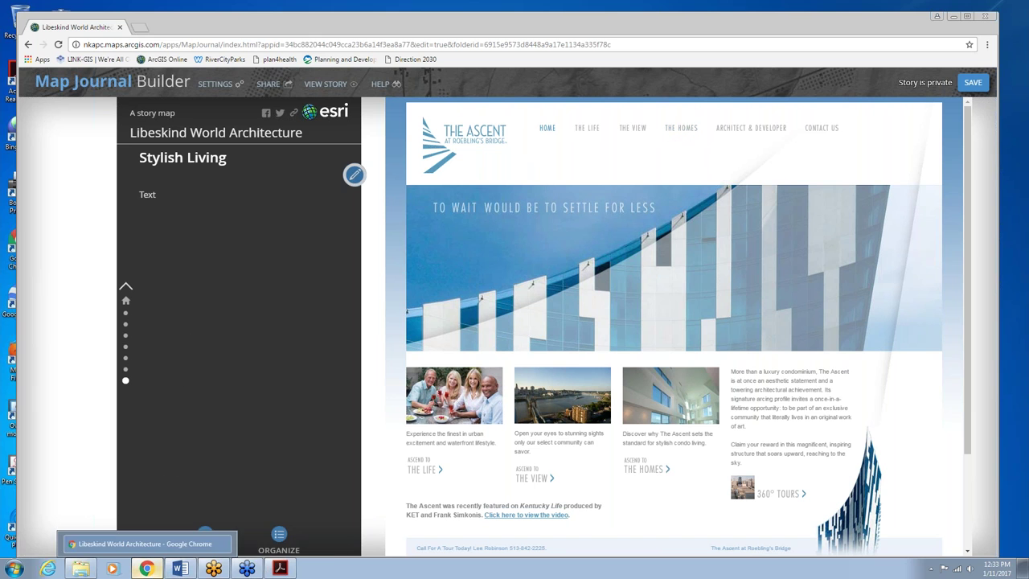
{"action": "mouse_move", "coordinate": [189, 573]}
{"action": "left_click", "coordinate": [178, 571]}
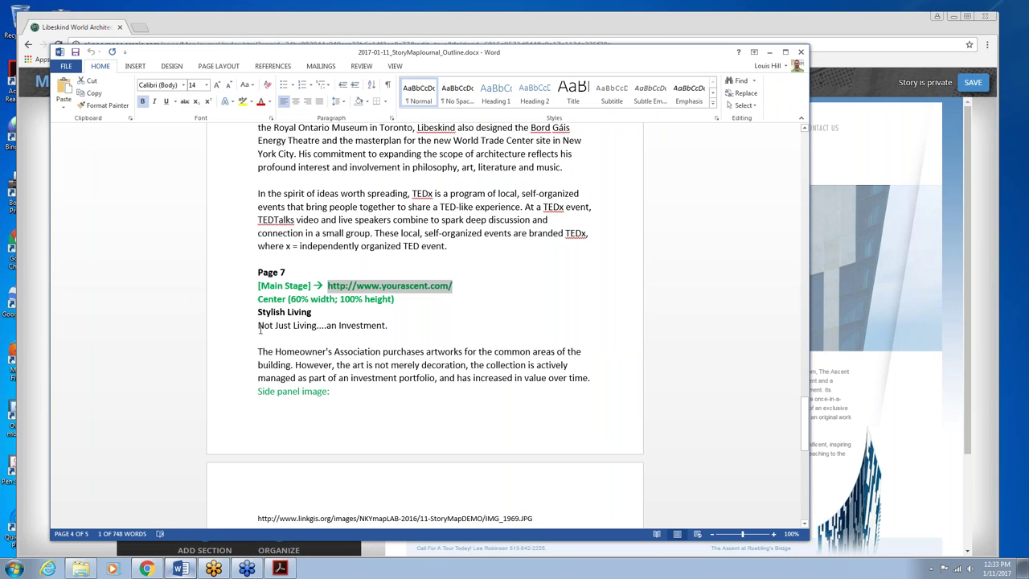
{"action": "left_click_drag", "start_coordinate": [258, 325], "coordinate": [599, 376]}
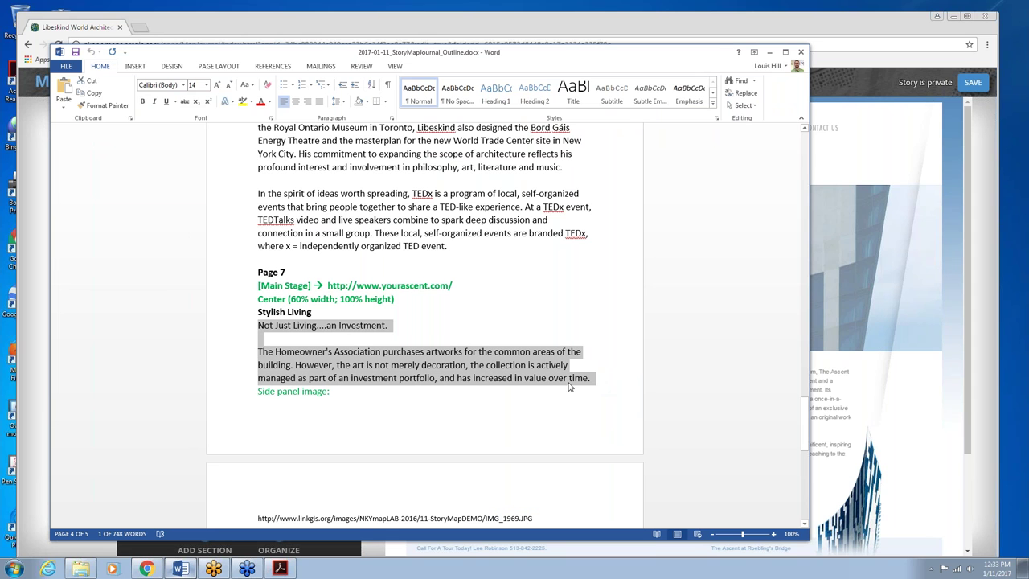
{"action": "left_click", "coordinate": [180, 569]}
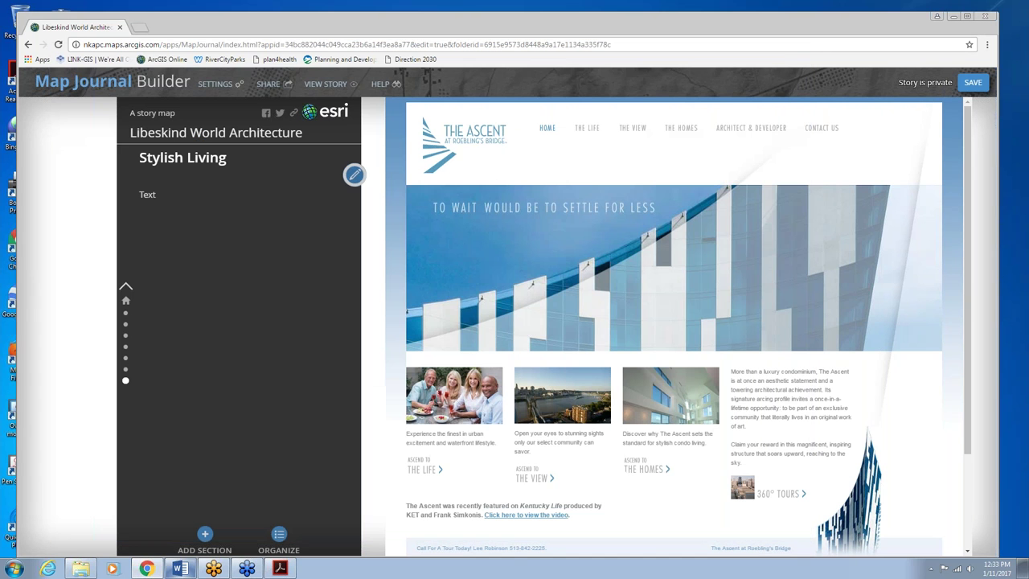
{"action": "left_click", "coordinate": [354, 174]}
{"action": "left_click_drag", "start_coordinate": [369, 260], "coordinate": [395, 261]}
{"action": "key", "text": "ctrl+v"}
Step: Set all of the Stylish Living panel text to size 24 and look through to its end
{"action": "key", "text": "ctrl+a"}
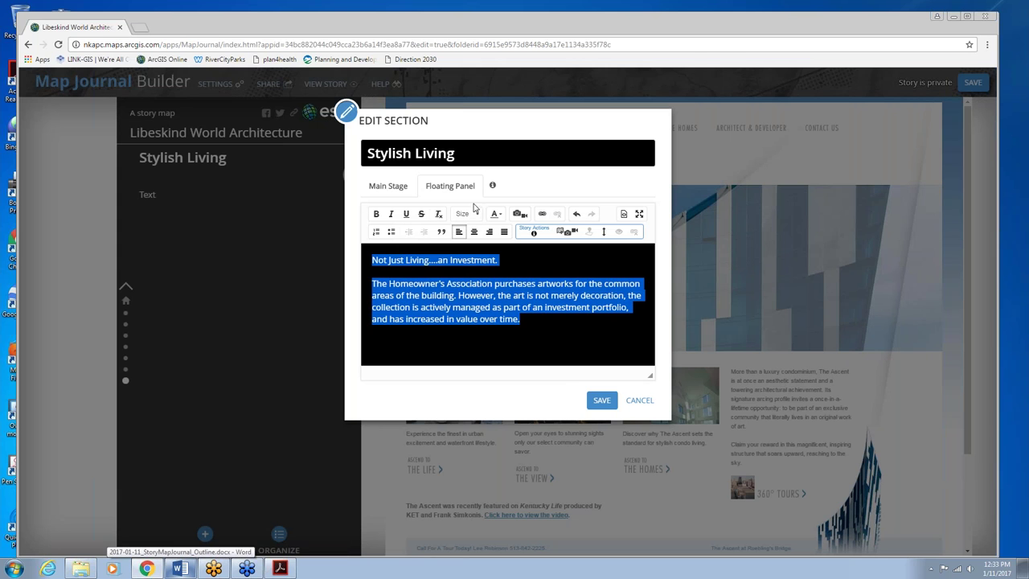
{"action": "left_click", "coordinate": [475, 216]}
{"action": "left_click", "coordinate": [464, 257]}
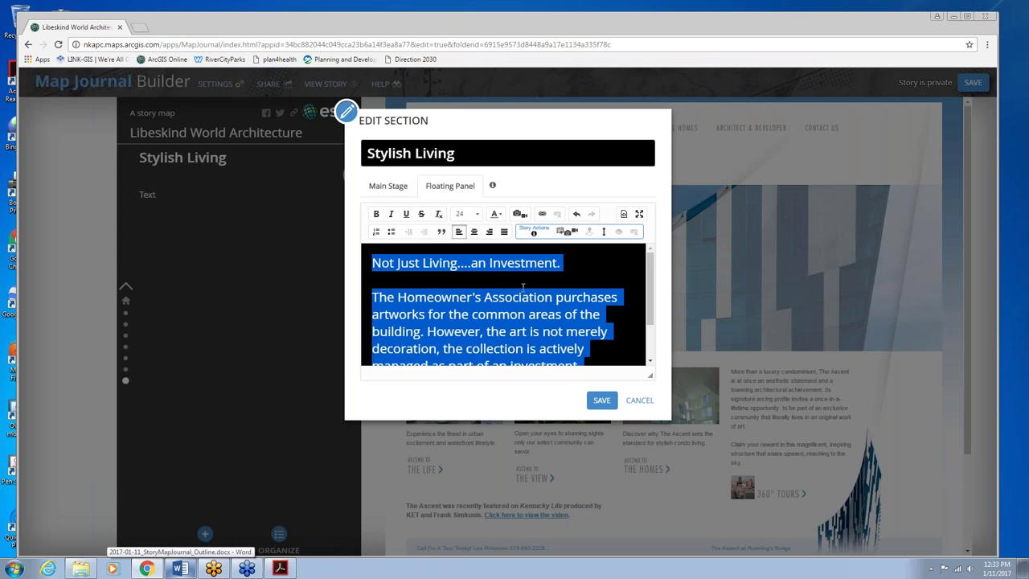
{"action": "left_click", "coordinate": [608, 332]}
{"action": "scroll", "coordinate": [601, 336], "scroll_direction": "down", "scroll_amount": 2}
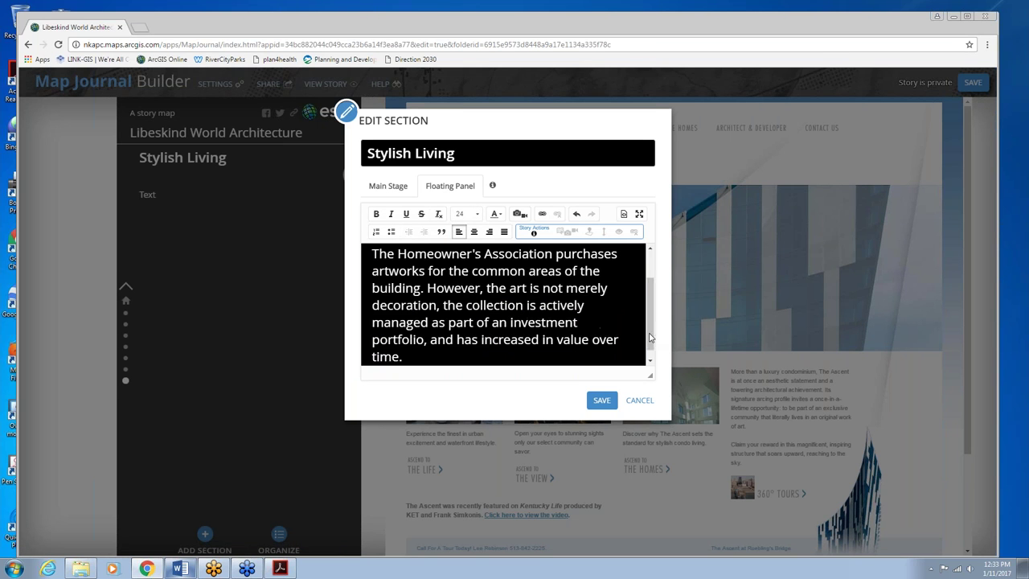
Step: Start inserting a linked image on a new line below the text, using the IMG_1969.JPG address copied from the Word outline
{"action": "key", "text": "Return"}
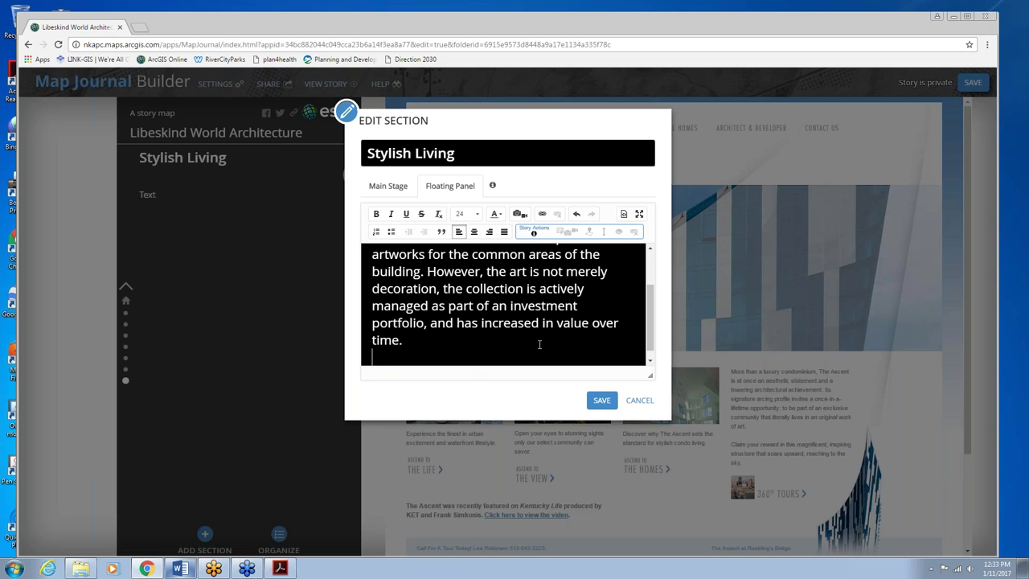
{"action": "left_click", "coordinate": [519, 214]}
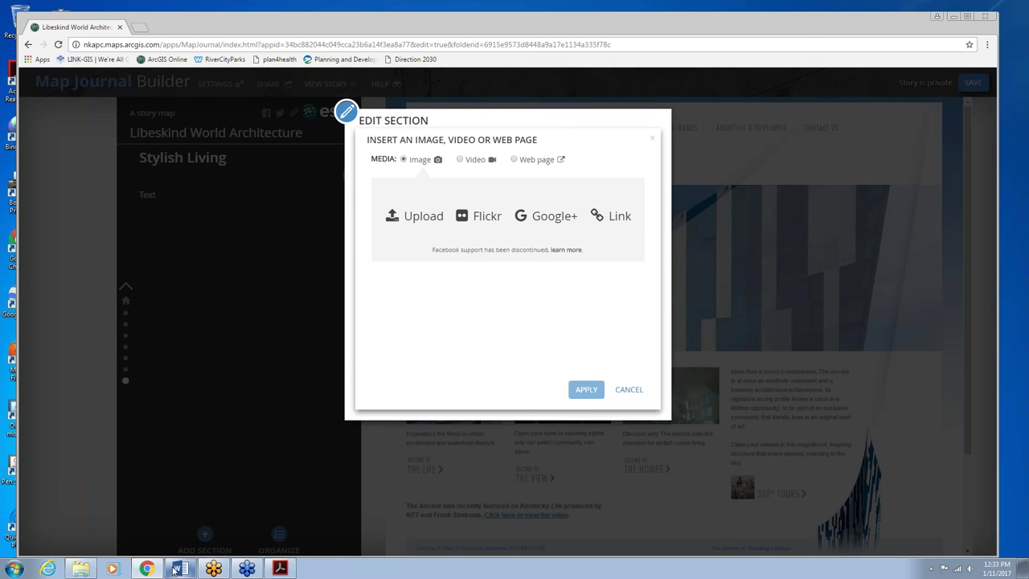
{"action": "left_click", "coordinate": [177, 568]}
{"action": "scroll", "coordinate": [319, 392], "scroll_direction": "down", "scroll_amount": 2}
{"action": "triple_click", "coordinate": [326, 440]}
{"action": "left_click", "coordinate": [146, 569]}
{"action": "left_click", "coordinate": [612, 214]}
{"action": "key", "text": "ctrl+v"}
Step: Caption the linked image "Artwork investments", include a maximize button in its corner, and insert it into the Stylish Living panel
{"action": "left_click", "coordinate": [402, 247]}
{"action": "type", "text": "A"}
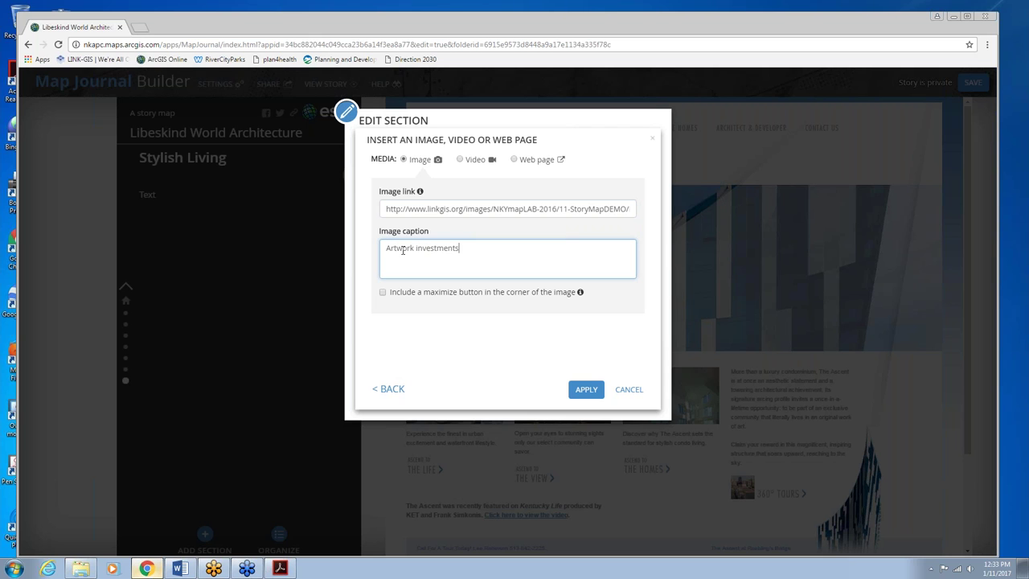
{"action": "left_click", "coordinate": [428, 291]}
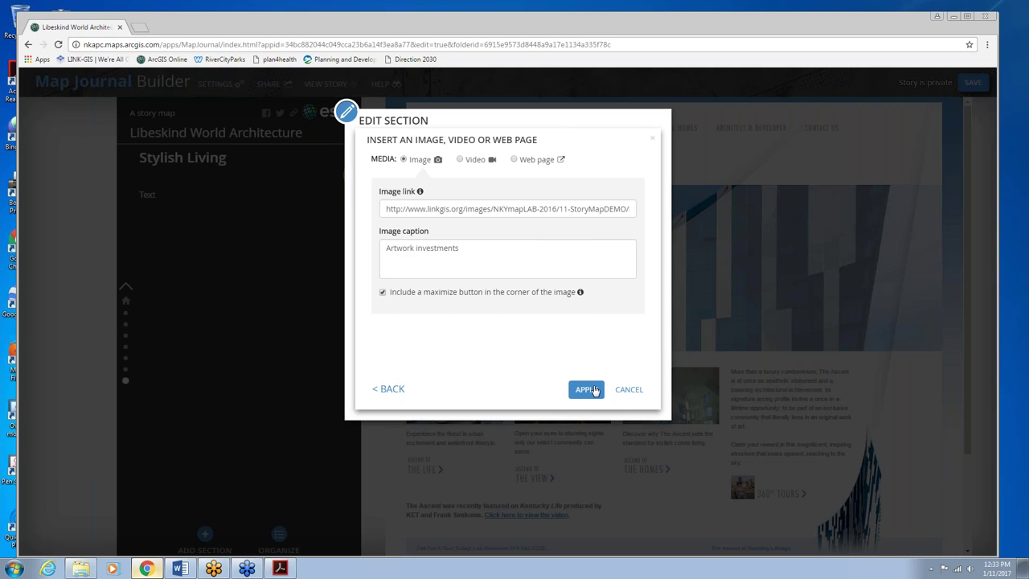
{"action": "left_click", "coordinate": [586, 389]}
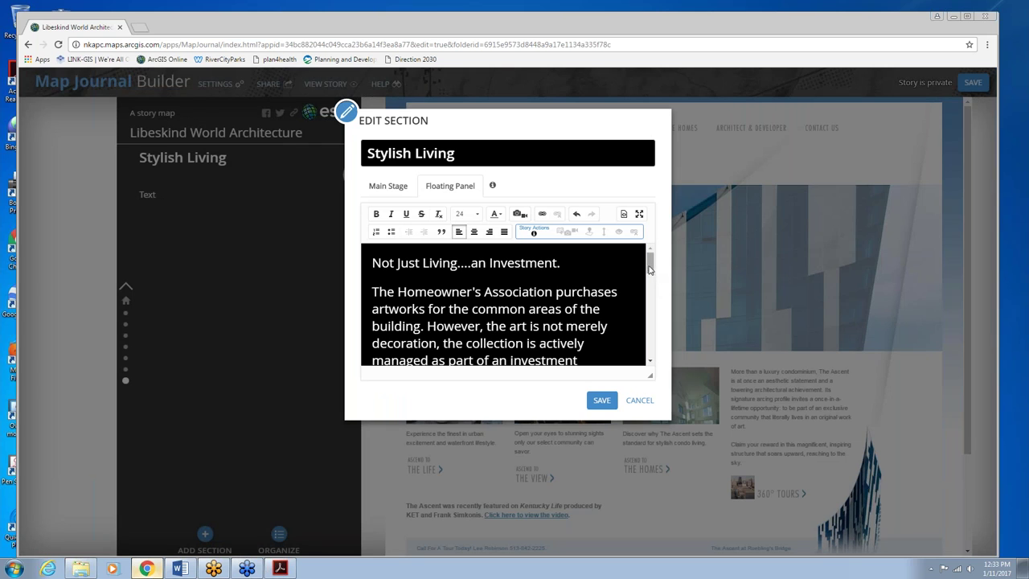
Step: Check the inserted image at the end of the Stylish Living panel, then save the section and the story
{"action": "left_click_drag", "start_coordinate": [650, 265], "coordinate": [650, 346]}
{"action": "left_click_drag", "start_coordinate": [574, 271], "coordinate": [580, 268]}
{"action": "left_click", "coordinate": [601, 400]}
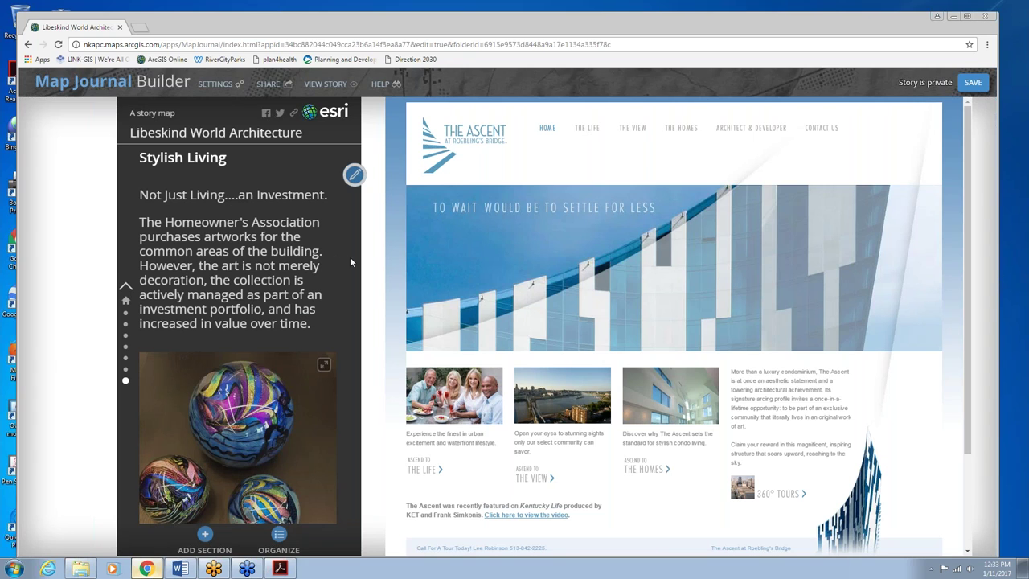
{"action": "left_click", "coordinate": [969, 84]}
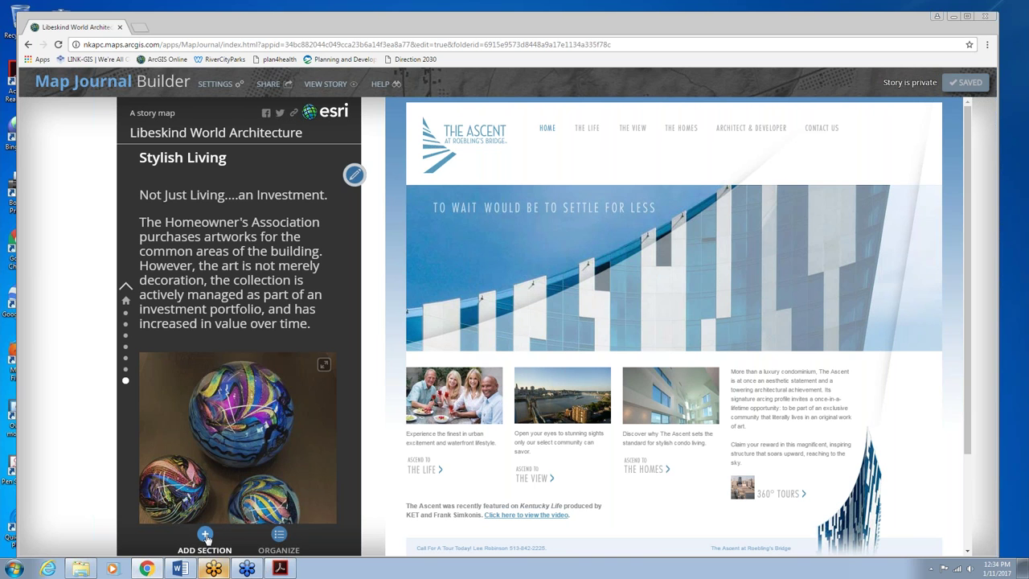
Step: Start a new section titled "Engage and Inspire Your Audience", copying the heading from the Word outline
{"action": "left_click", "coordinate": [206, 535]}
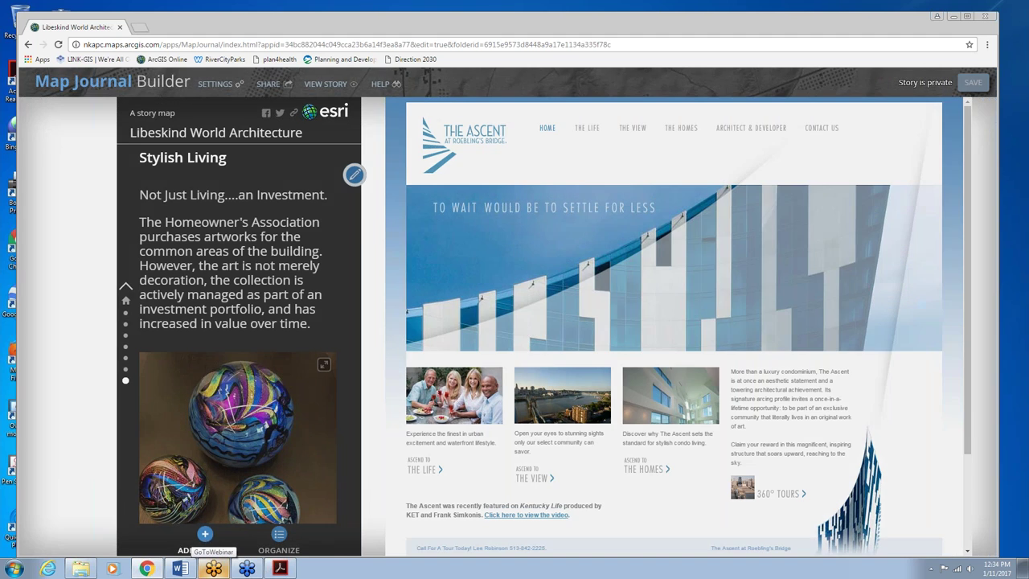
{"action": "left_click", "coordinate": [180, 569]}
{"action": "triple_click", "coordinate": [333, 441]}
{"action": "scroll", "coordinate": [333, 381], "scroll_direction": "down", "scroll_amount": 2}
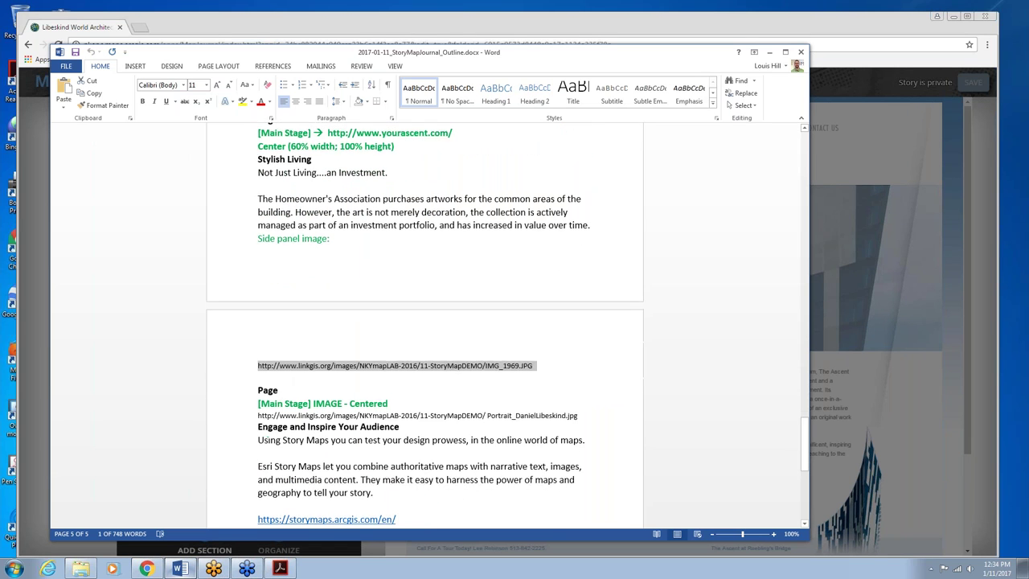
{"action": "left_click_drag", "start_coordinate": [257, 399], "coordinate": [400, 400]}
{"action": "key", "text": "ctrl+c"}
{"action": "left_click", "coordinate": [146, 569]}
{"action": "left_click", "coordinate": [445, 177]}
{"action": "key", "text": "ctrl+v"}
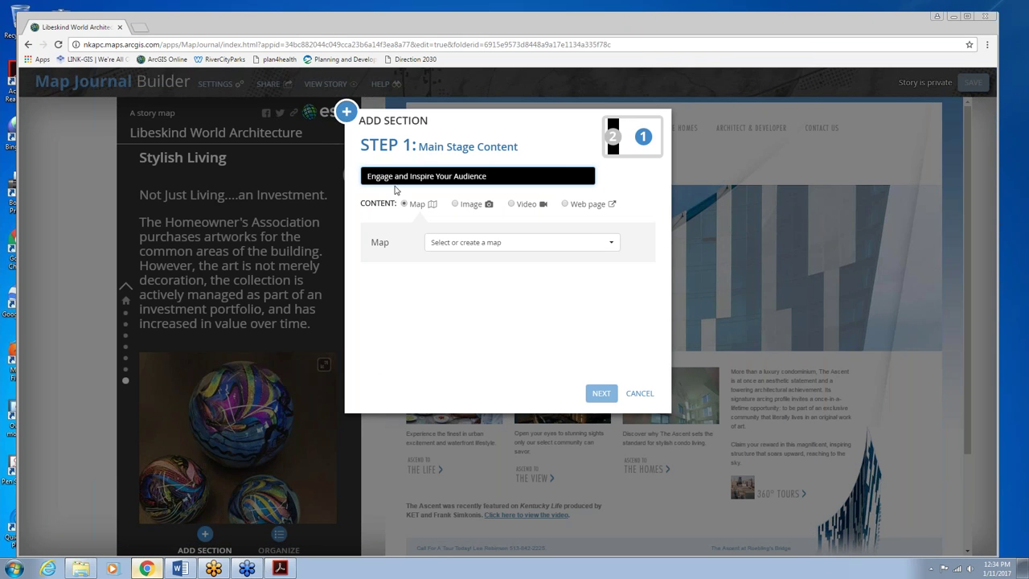
Step: Set the new section's main stage content to a linked image and select the Portrait_DanielLibeskind.jpg address in the Word outline for copying
{"action": "left_click", "coordinate": [466, 203]}
{"action": "left_click", "coordinate": [619, 257]}
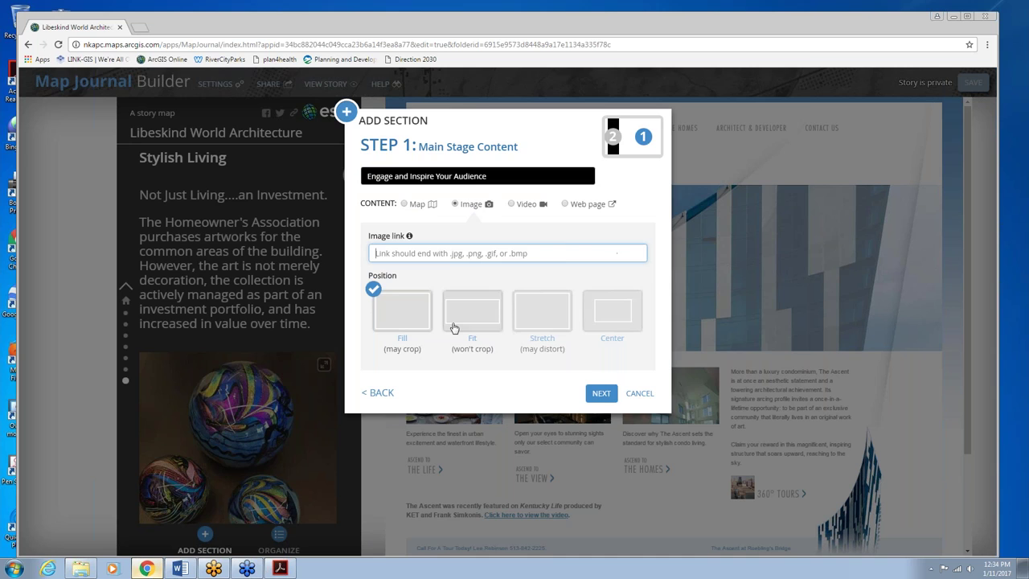
{"action": "left_click", "coordinate": [182, 569]}
{"action": "scroll", "coordinate": [339, 429], "scroll_direction": "down", "scroll_amount": 2}
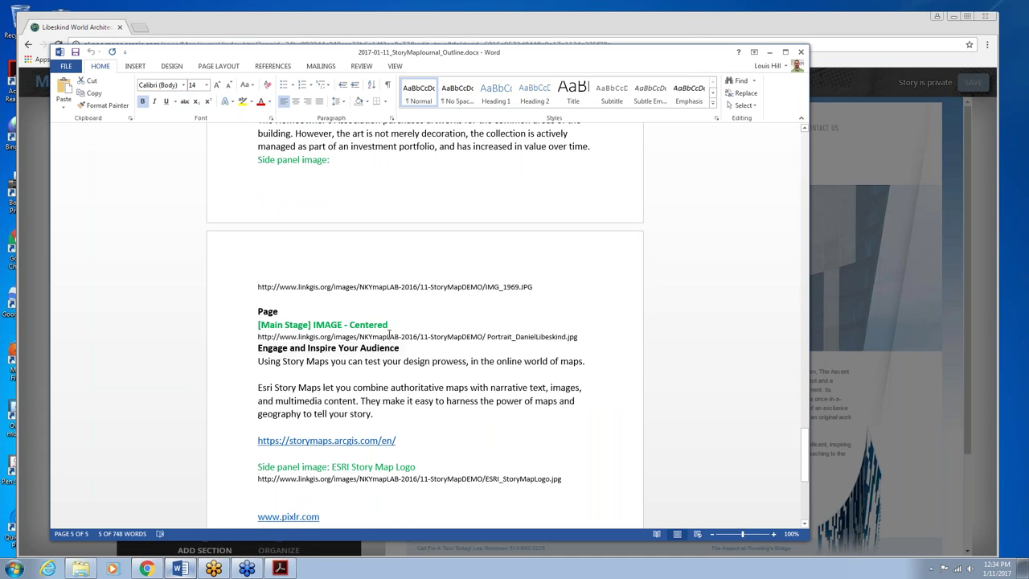
{"action": "triple_click", "coordinate": [382, 337]}
Step: Try to paste the portrait address, center the main stage image, and continue to the floating panel content
{"action": "left_click", "coordinate": [180, 568]}
{"action": "key", "text": "ctrl+v"}
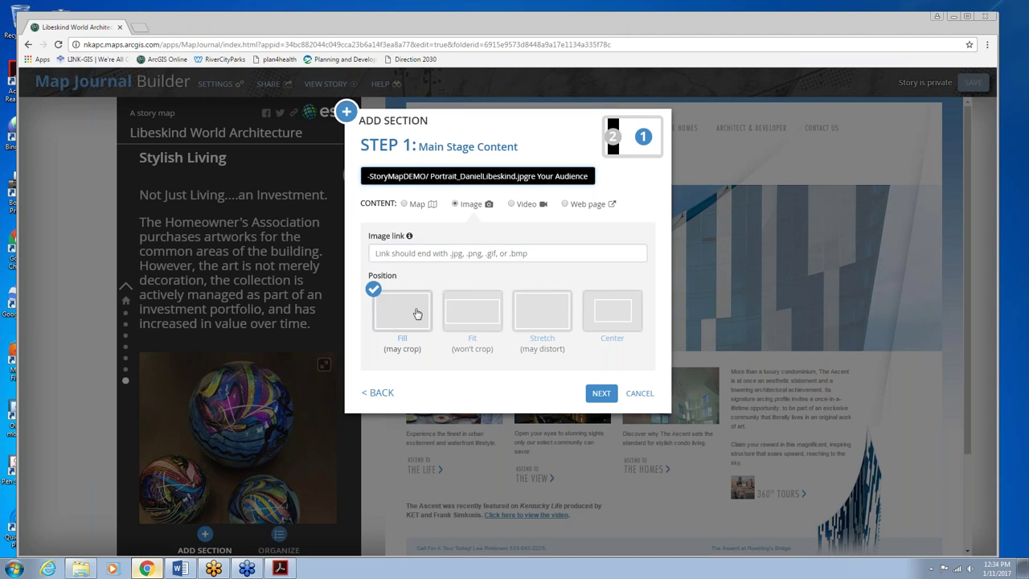
{"action": "key", "text": "Home"}
{"action": "left_click", "coordinate": [619, 313]}
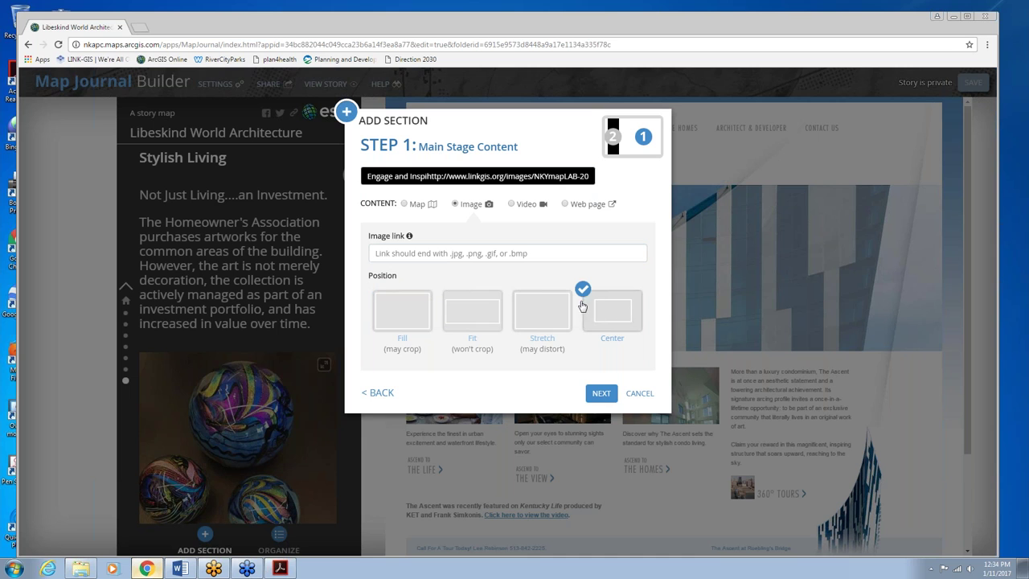
{"action": "left_click", "coordinate": [597, 392]}
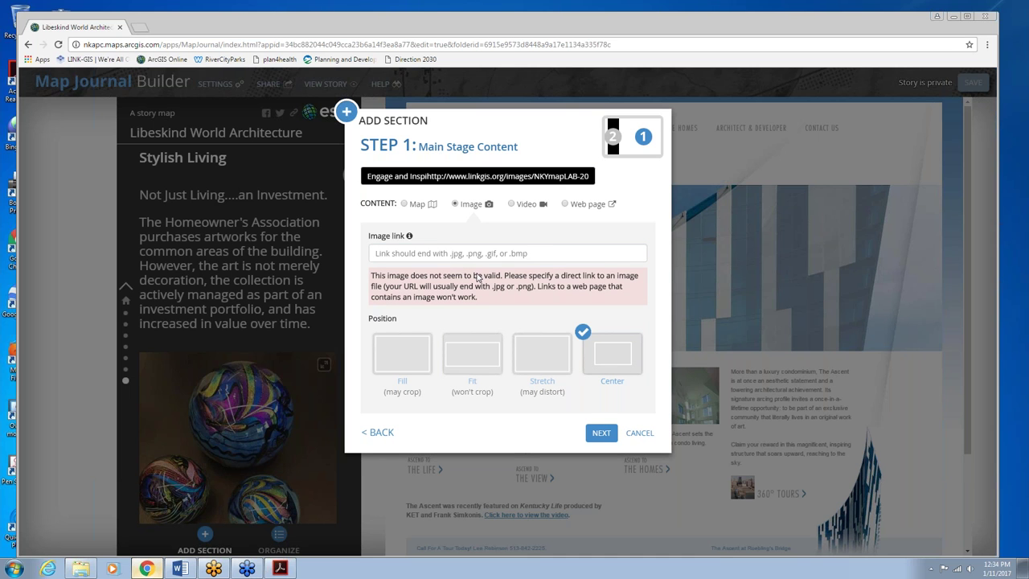
Step: Enter the Portrait_DanielLibeskind.jpg address from the Word outline as the main stage image link, position it Center, and continue to the floating panel
{"action": "left_click", "coordinate": [180, 568]}
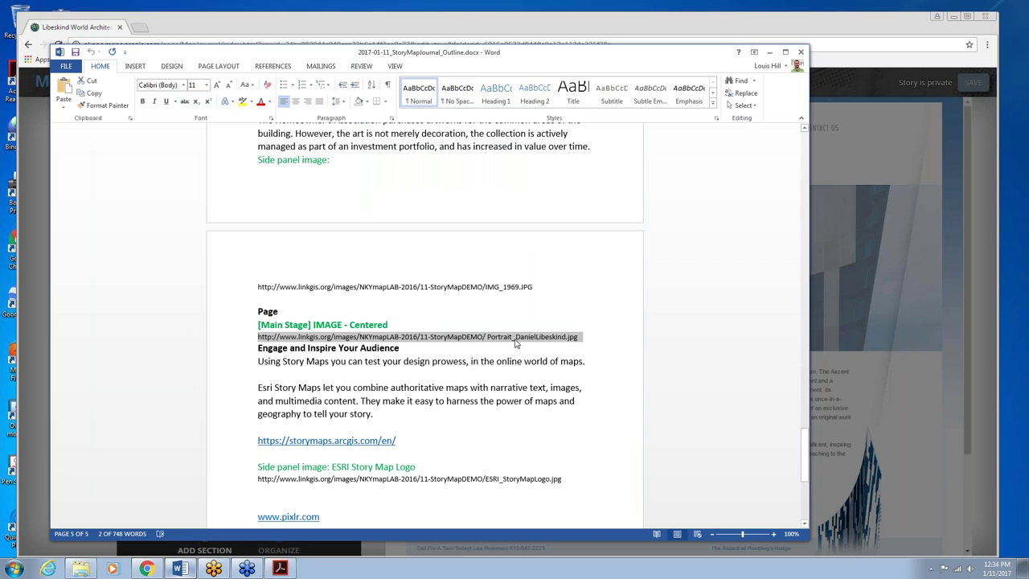
{"action": "key", "text": "alt+Tab"}
{"action": "key", "text": "ctrl+v"}
{"action": "left_click", "coordinate": [624, 322]}
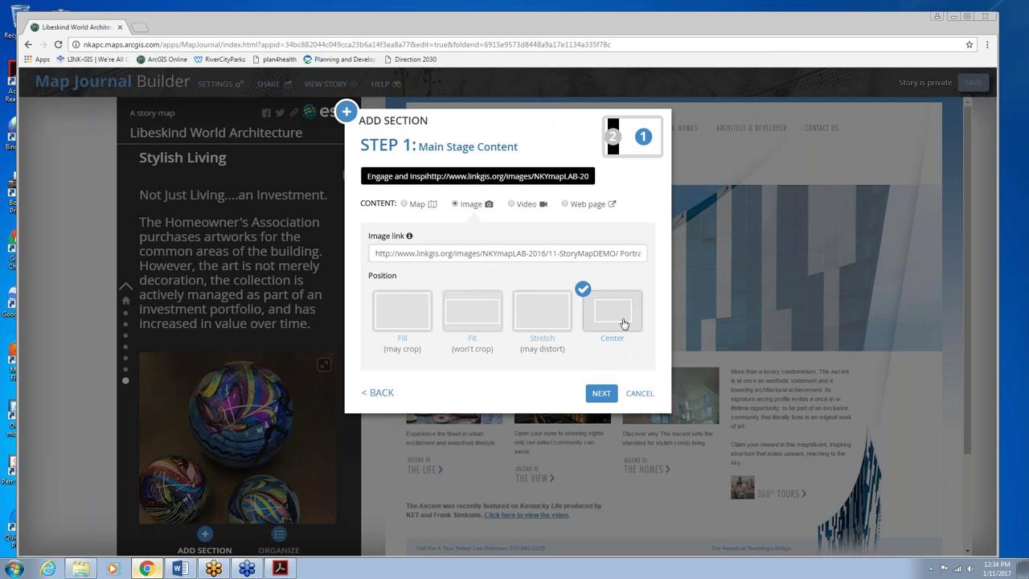
{"action": "left_click", "coordinate": [603, 393]}
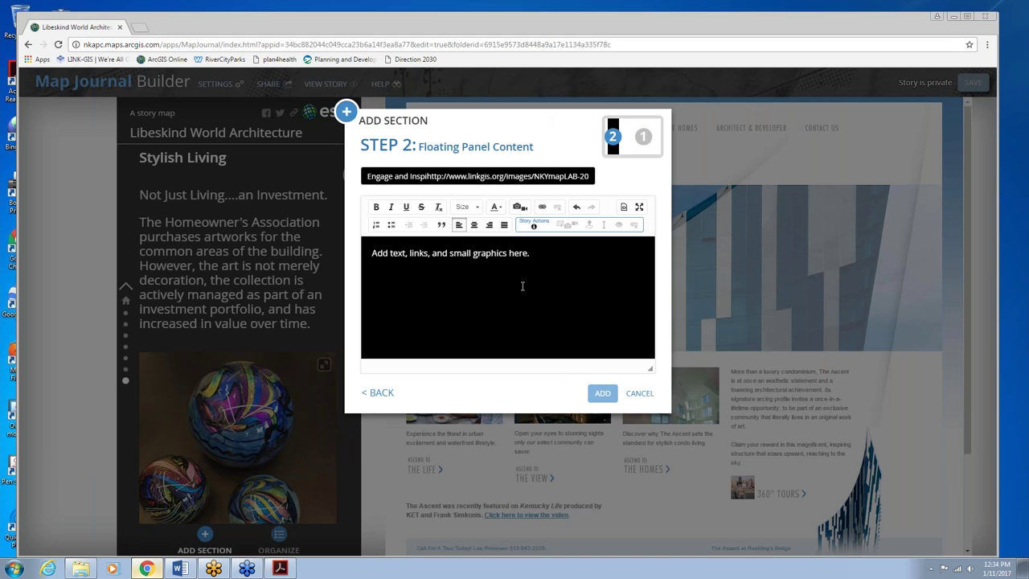
Step: Enter the placeholder "Text" as the new section's floating panel content and add the section
{"action": "left_click", "coordinate": [515, 262]}
{"action": "type", "text": "Text"}
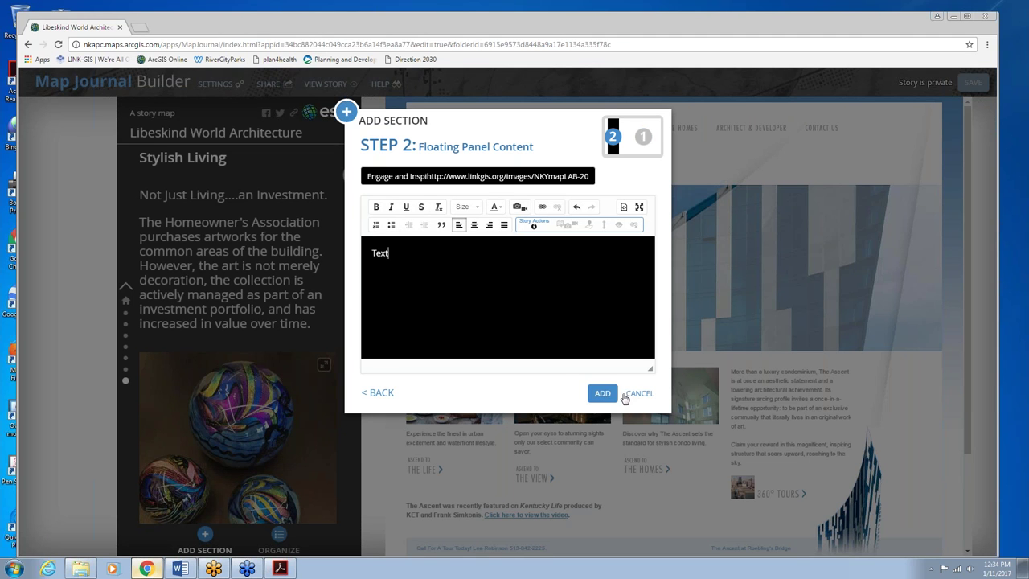
{"action": "left_click", "coordinate": [602, 394]}
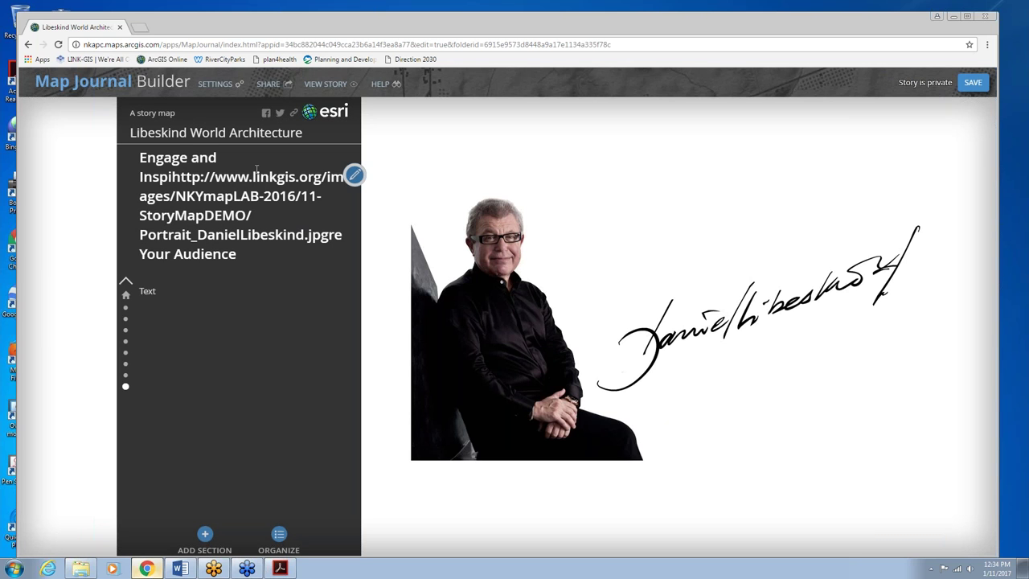
Step: Remove the stray image address from the new section's title so it reads "Engage and Inspire", and save the section
{"action": "left_click", "coordinate": [355, 175]}
{"action": "mouse_move", "coordinate": [438, 233]}
{"action": "left_mouse_down"}
{"action": "mouse_move", "coordinate": [339, 155]}
{"action": "mouse_move", "coordinate": [440, 173]}
{"action": "mouse_move", "coordinate": [399, 173]}
{"action": "left_mouse_up"}
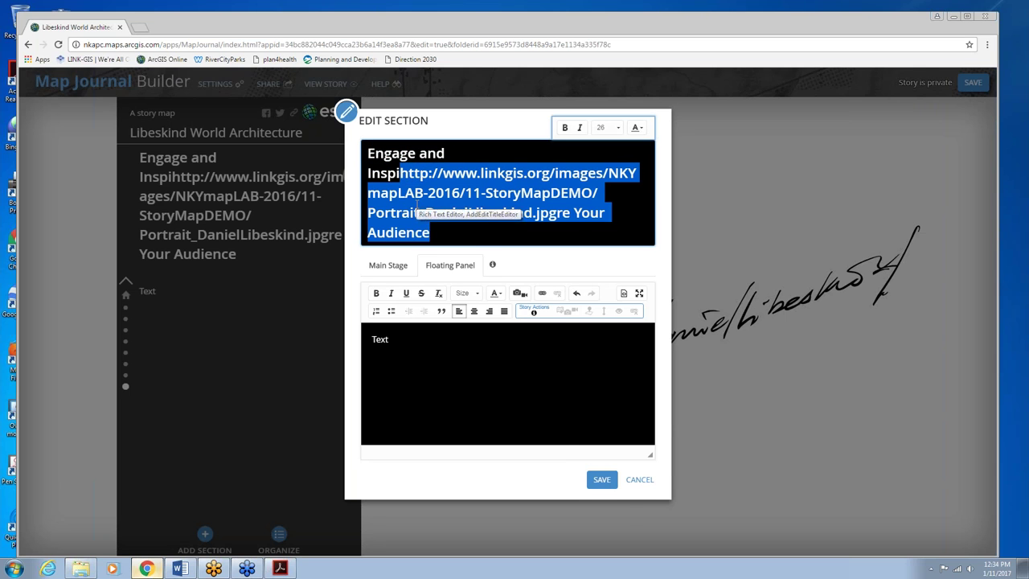
{"action": "type", "text": "re"}
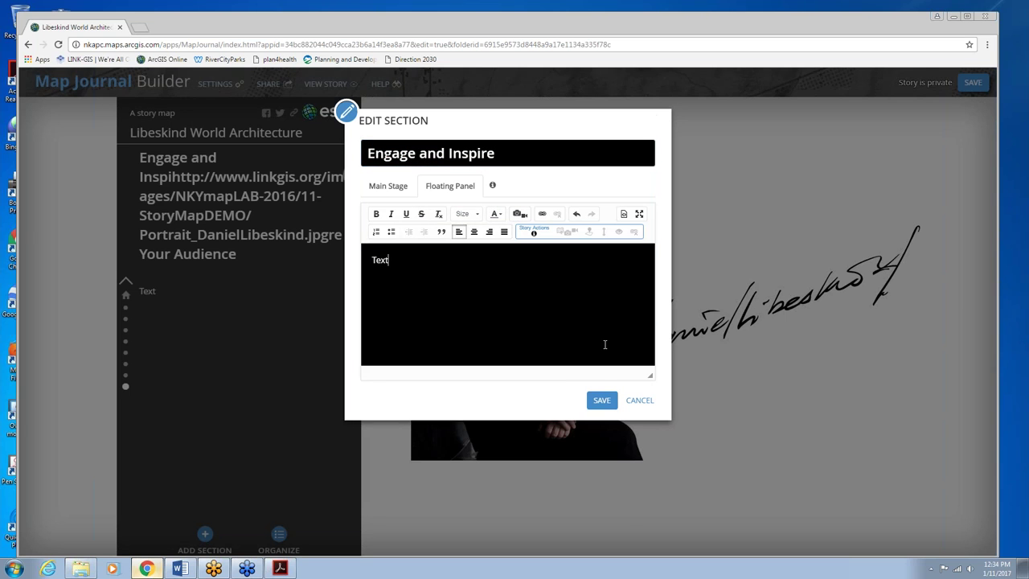
{"action": "left_click", "coordinate": [601, 400]}
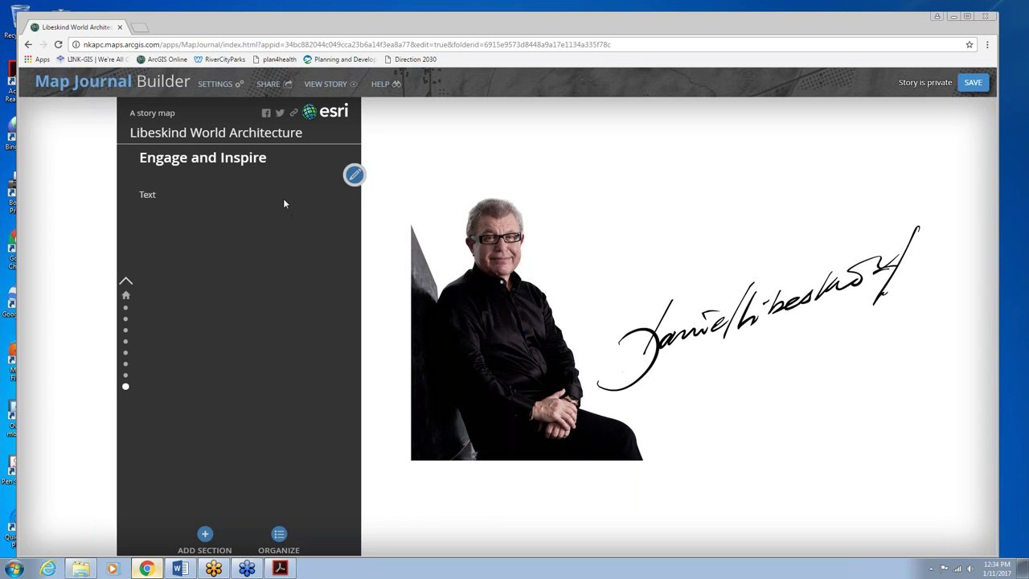
Step: Replace the Engage and Inspire placeholder with the two Story Maps paragraphs copied from the Word outline
{"action": "left_click", "coordinate": [355, 175]}
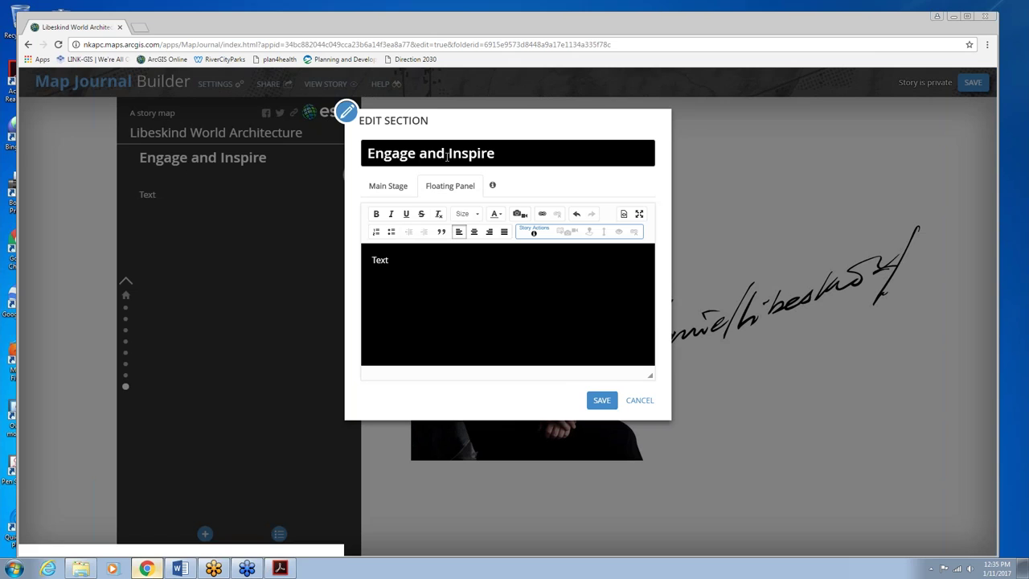
{"action": "left_click", "coordinate": [179, 568]}
{"action": "scroll", "coordinate": [320, 373], "scroll_direction": "down", "scroll_amount": 1}
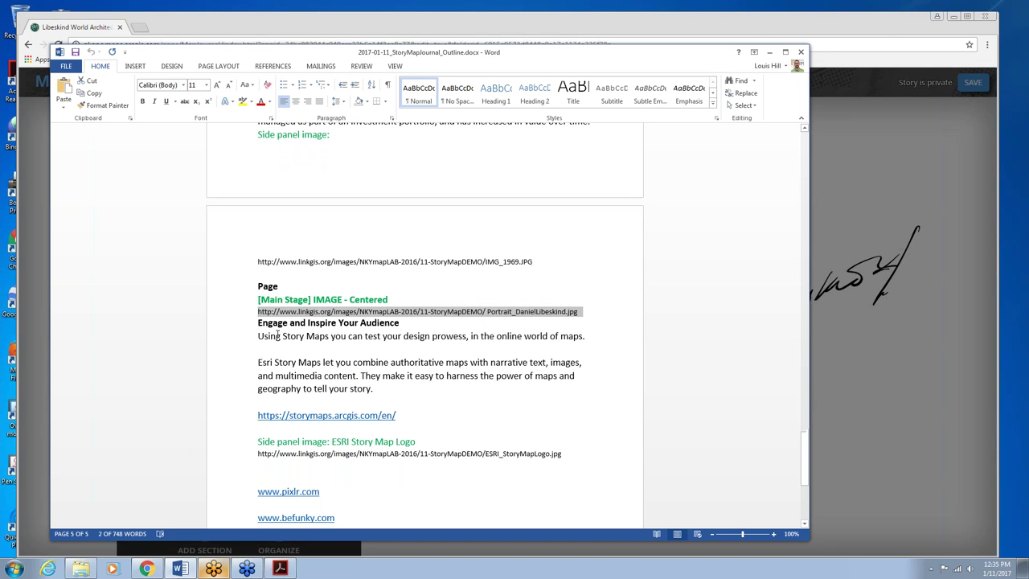
{"action": "left_click_drag", "start_coordinate": [255, 336], "coordinate": [421, 390]}
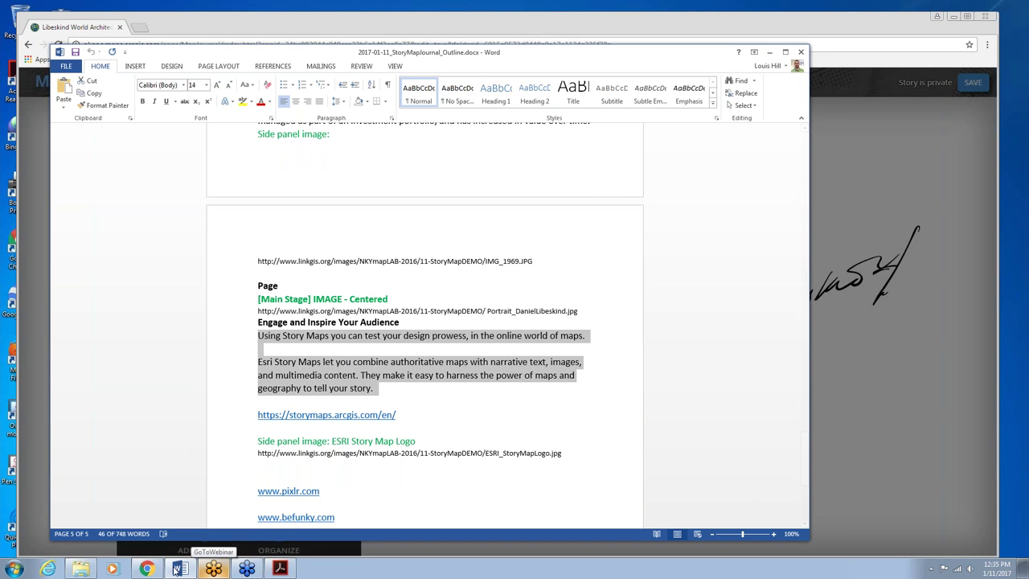
{"action": "left_click", "coordinate": [180, 568]}
{"action": "double_click", "coordinate": [383, 260]}
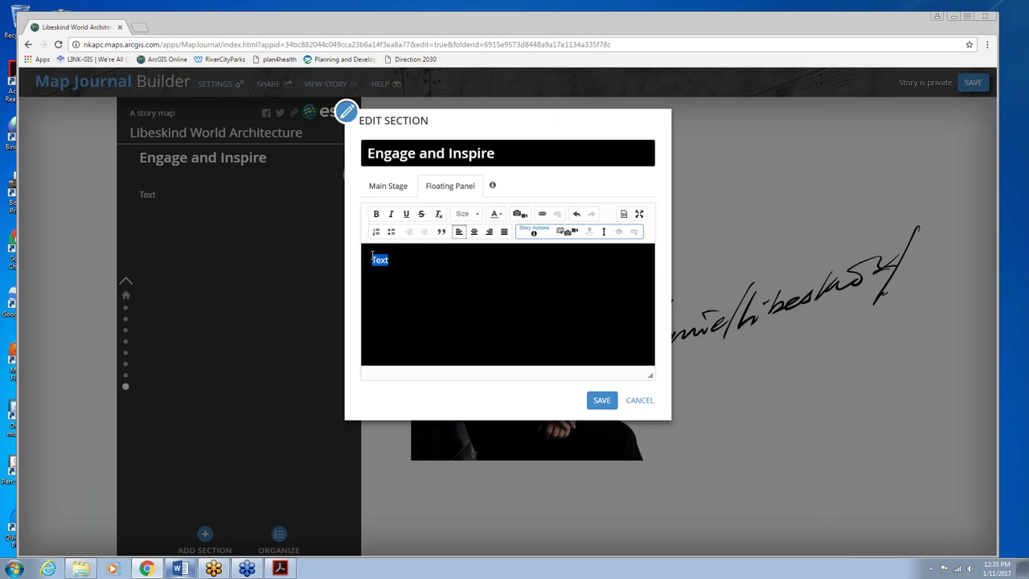
{"action": "key", "text": "ctrl+v"}
Step: Set all of the Engage and Inspire panel text to size 24, and save the section and the story
{"action": "key", "text": "ctrl+a"}
{"action": "left_click", "coordinate": [467, 214]}
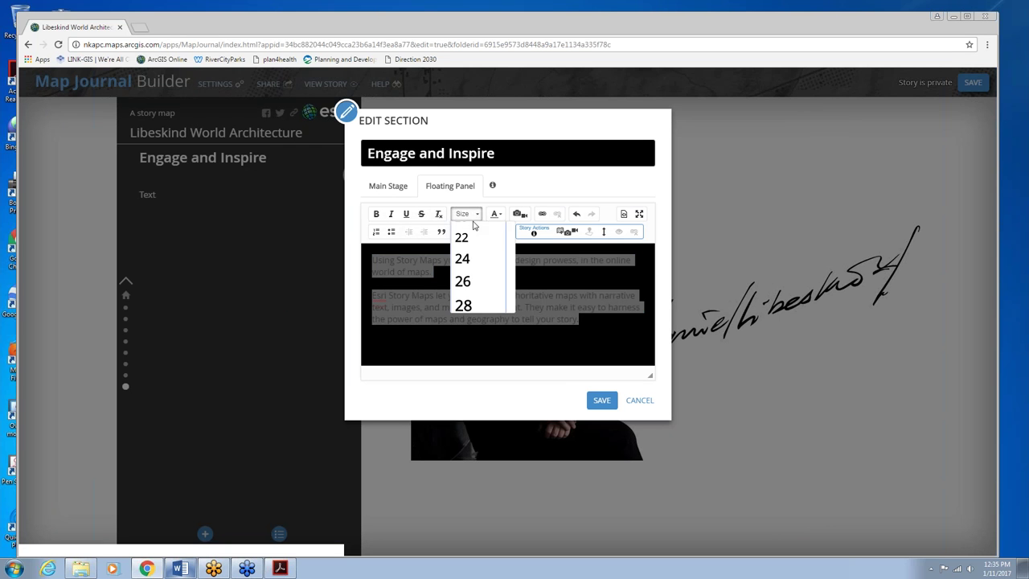
{"action": "left_click", "coordinate": [470, 260]}
{"action": "left_click", "coordinate": [483, 264]}
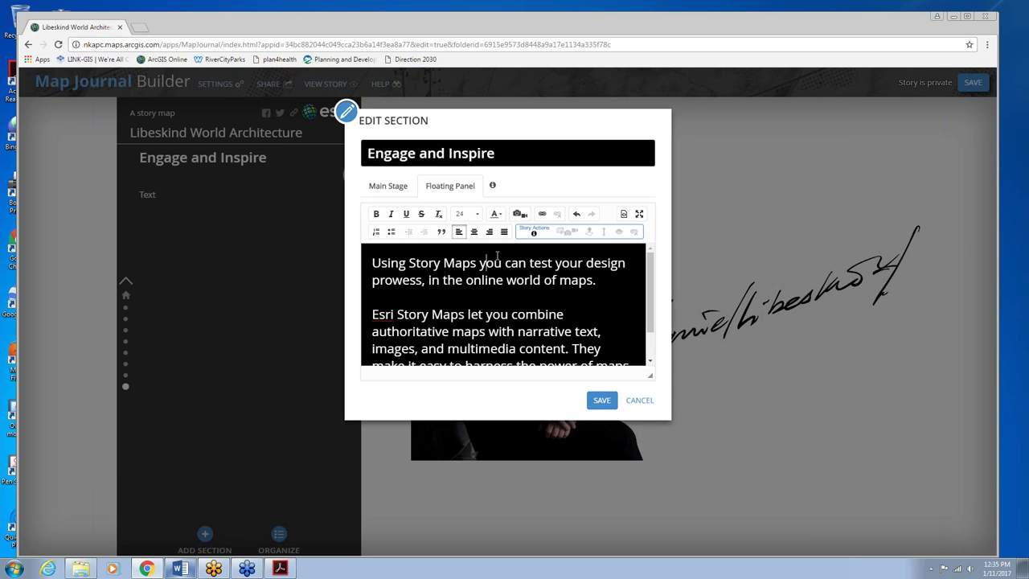
{"action": "left_click", "coordinate": [606, 400]}
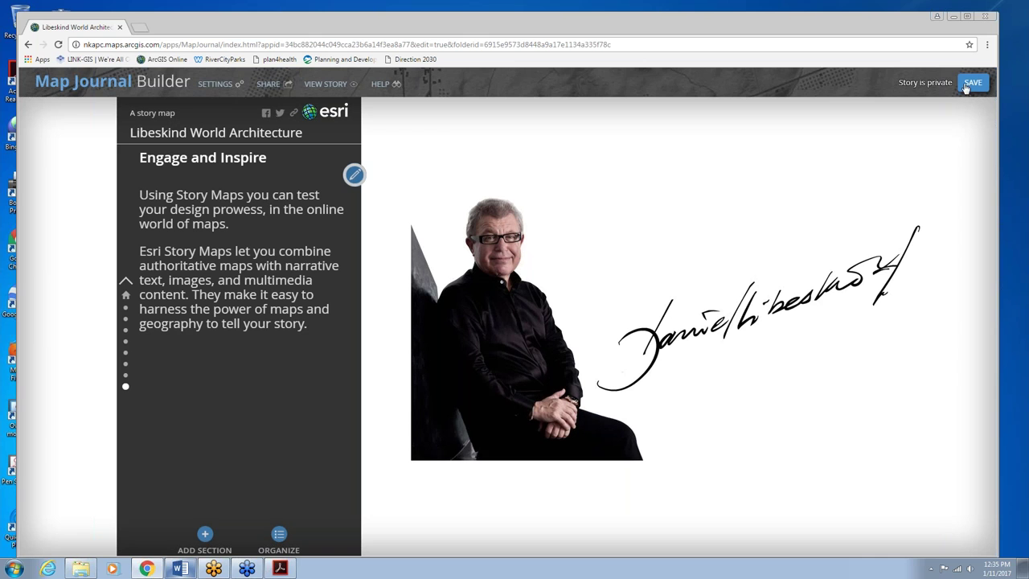
{"action": "left_click", "coordinate": [967, 87]}
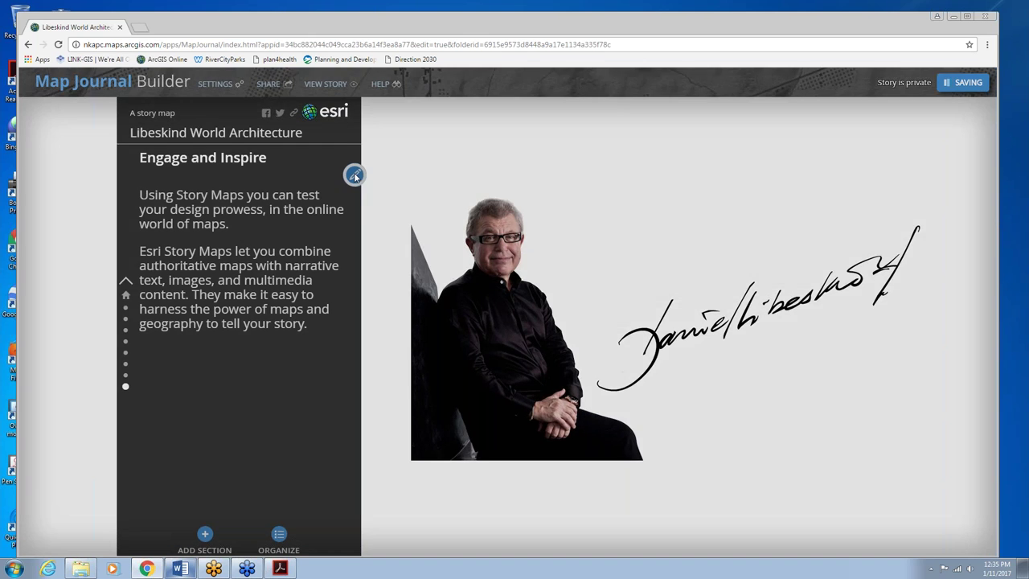
Step: Start inserting a linked image on a new line in the Engage and Inspire panel, using the outline's ESRI_StoryMapLogo.jpg address
{"action": "left_click", "coordinate": [355, 176]}
{"action": "key", "text": "Return"}
{"action": "left_click", "coordinate": [520, 213]}
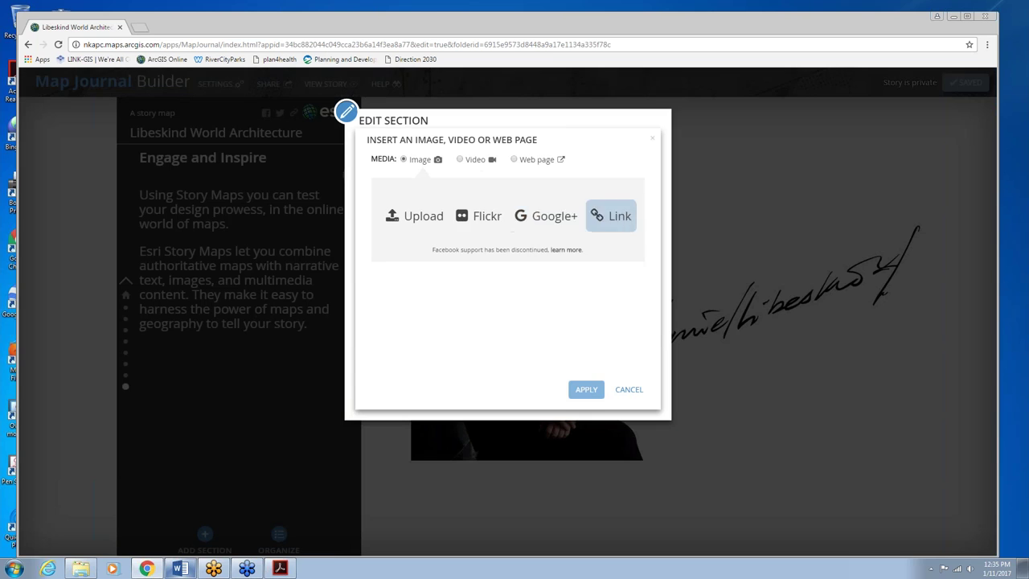
{"action": "left_click", "coordinate": [611, 215]}
{"action": "left_click", "coordinate": [180, 568]}
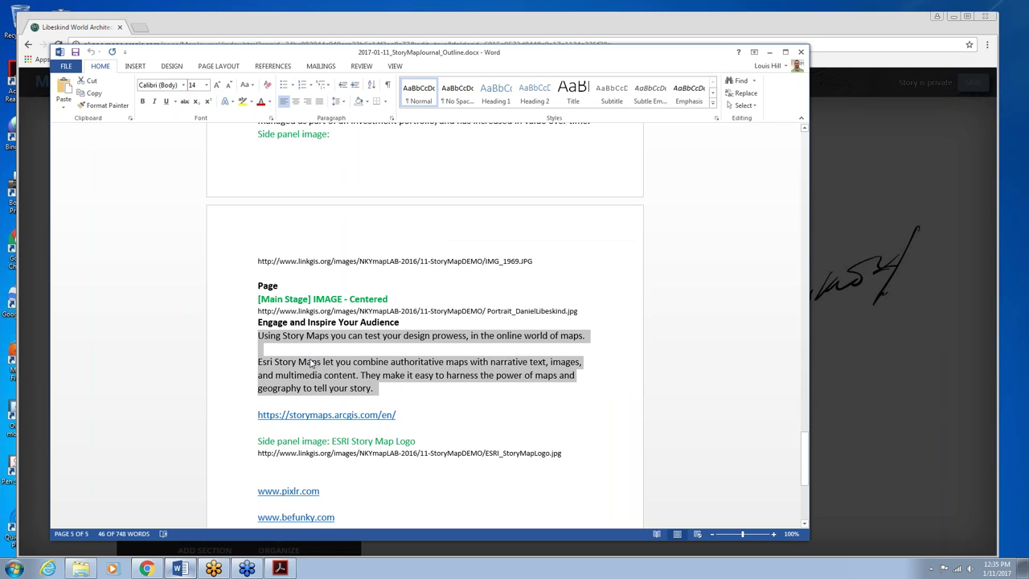
{"action": "triple_click", "coordinate": [519, 454]}
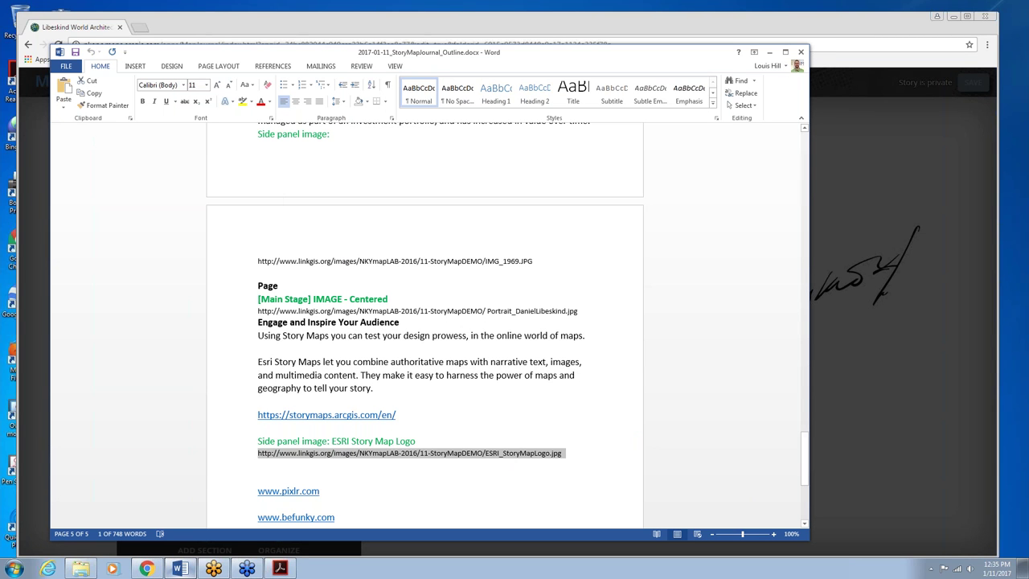
{"action": "left_click", "coordinate": [186, 568]}
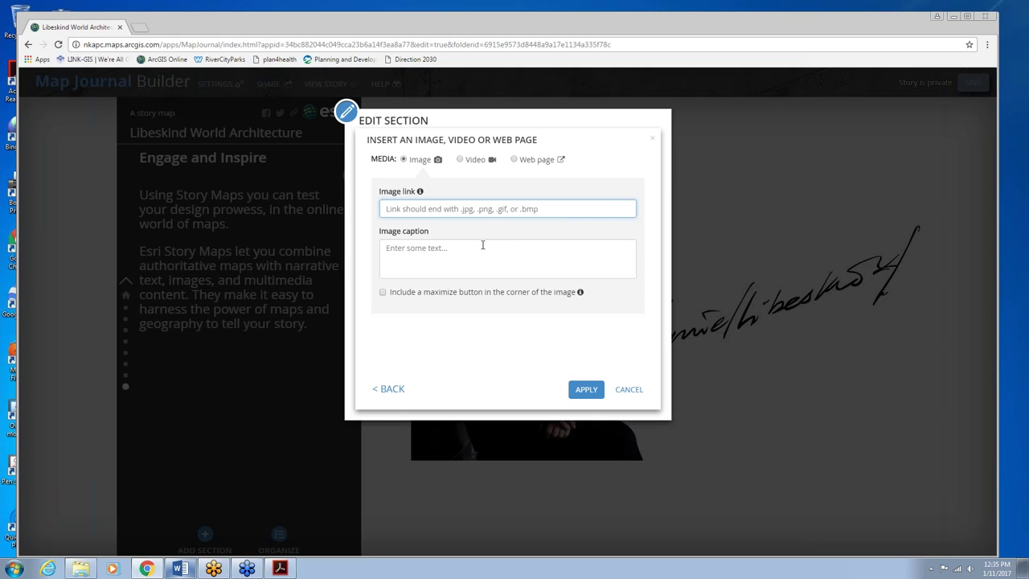
{"action": "key", "text": "ctrl+v"}
Step: Caption the linked logo image "ESRI Story Maps" and insert it into the Engage and Inspire panel
{"action": "left_click", "coordinate": [460, 243]}
{"action": "type", "text": "ESRI Story Maps"}
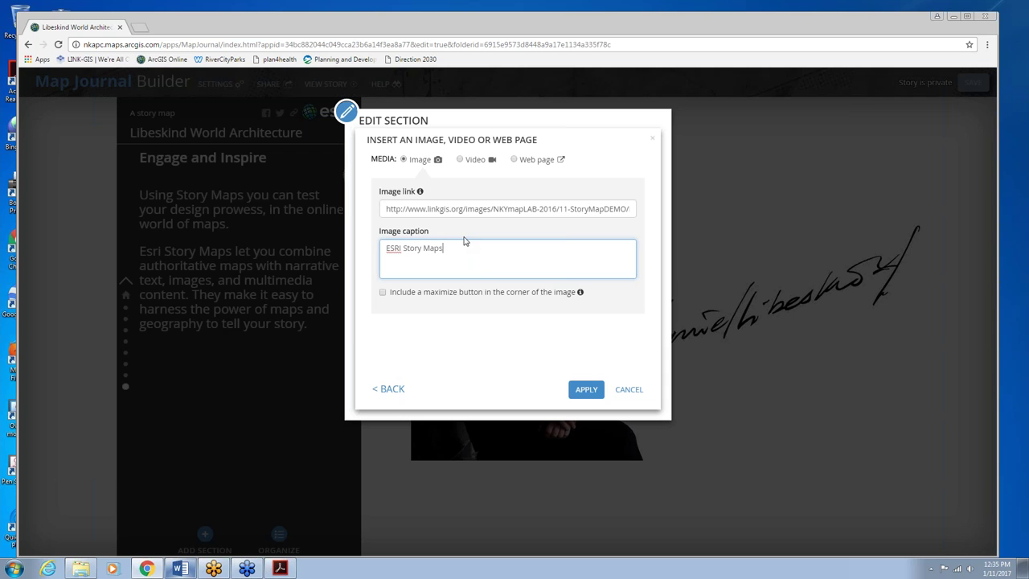
{"action": "left_click", "coordinate": [587, 390]}
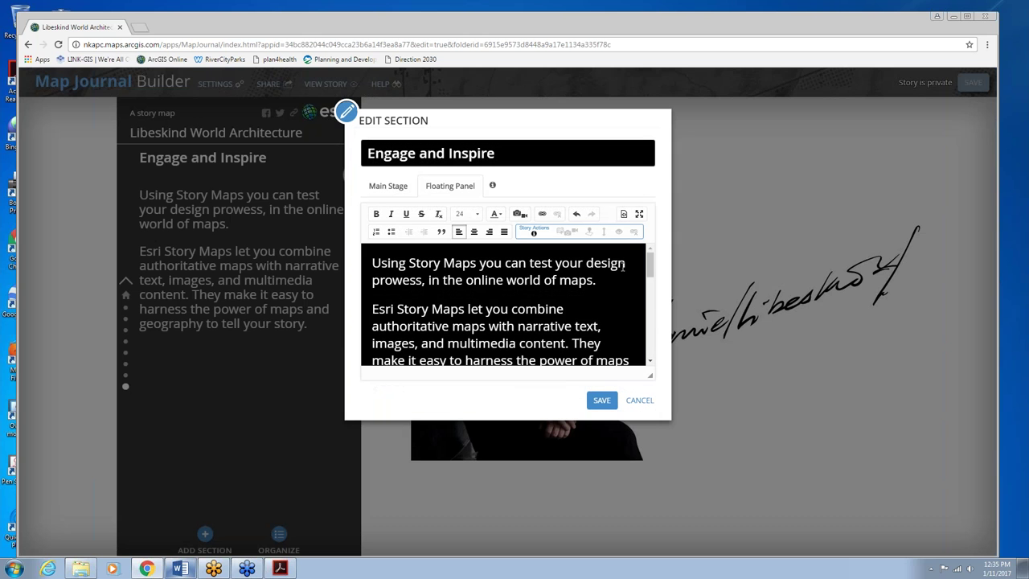
Step: Shrink the Story Maps logo image in the Engage and Inspire panel to about three quarters of its width
{"action": "scroll", "coordinate": [632, 313], "scroll_direction": "down", "scroll_amount": 4}
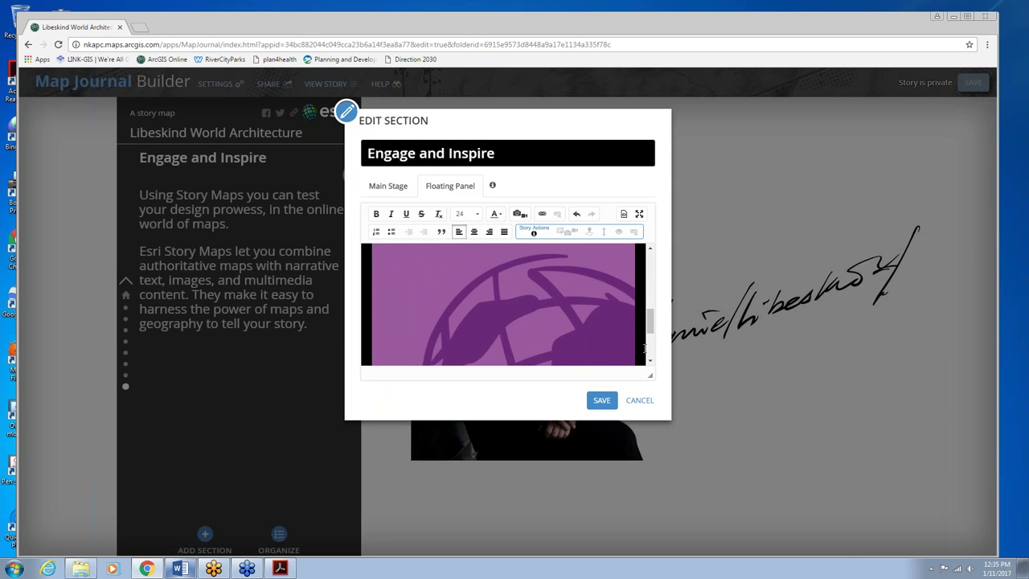
{"action": "left_click_drag", "start_coordinate": [634, 321], "coordinate": [568, 299]}
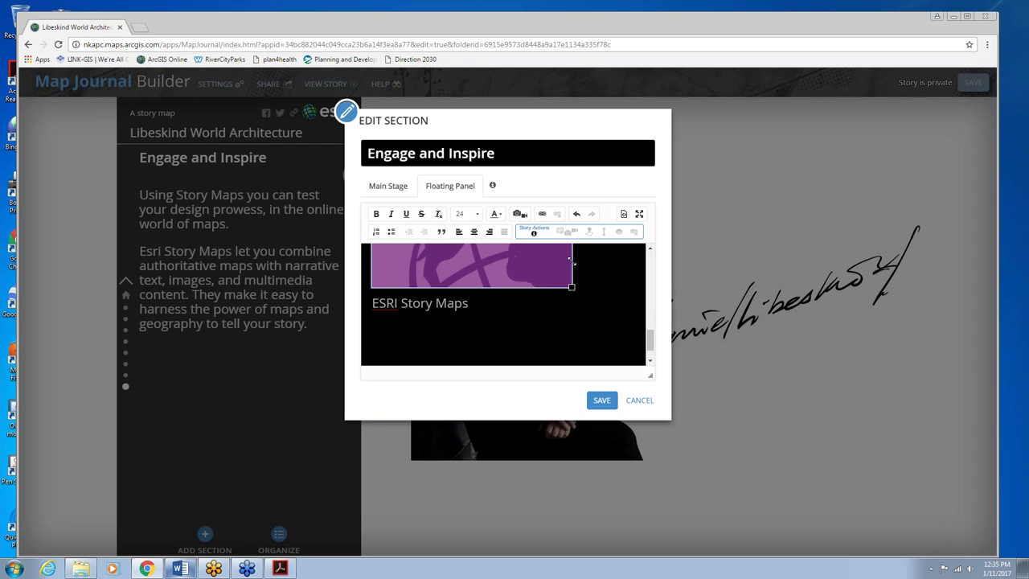
{"action": "left_click_drag", "start_coordinate": [652, 297], "coordinate": [652, 269]}
{"action": "left_click_drag", "start_coordinate": [371, 290], "coordinate": [478, 304]}
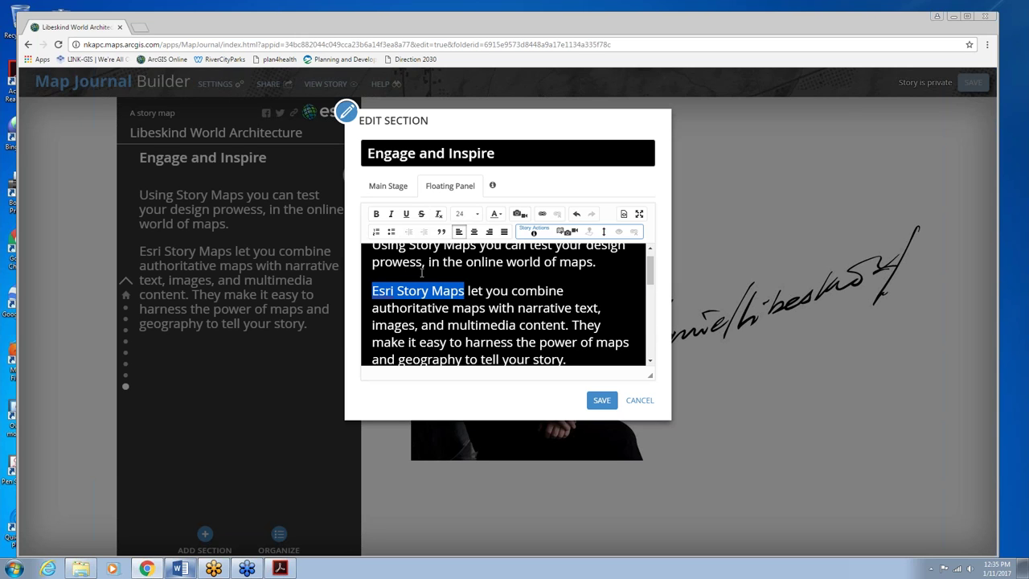
{"action": "left_click", "coordinate": [544, 214]}
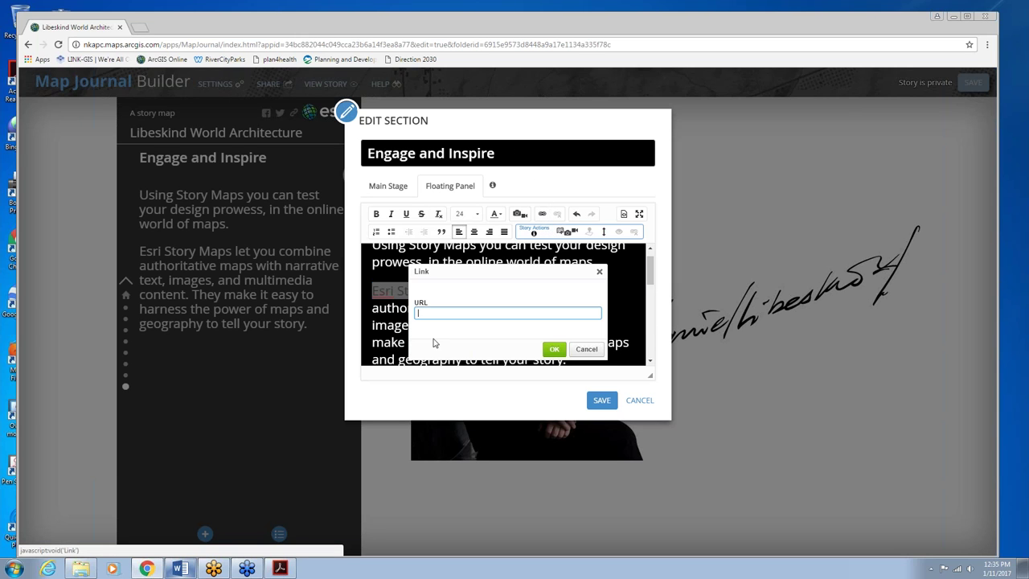
{"action": "left_click", "coordinate": [178, 569]}
{"action": "left_click_drag", "start_coordinate": [398, 415], "coordinate": [255, 414]}
{"action": "key", "text": "ctrl+c"}
{"action": "left_click", "coordinate": [147, 570]}
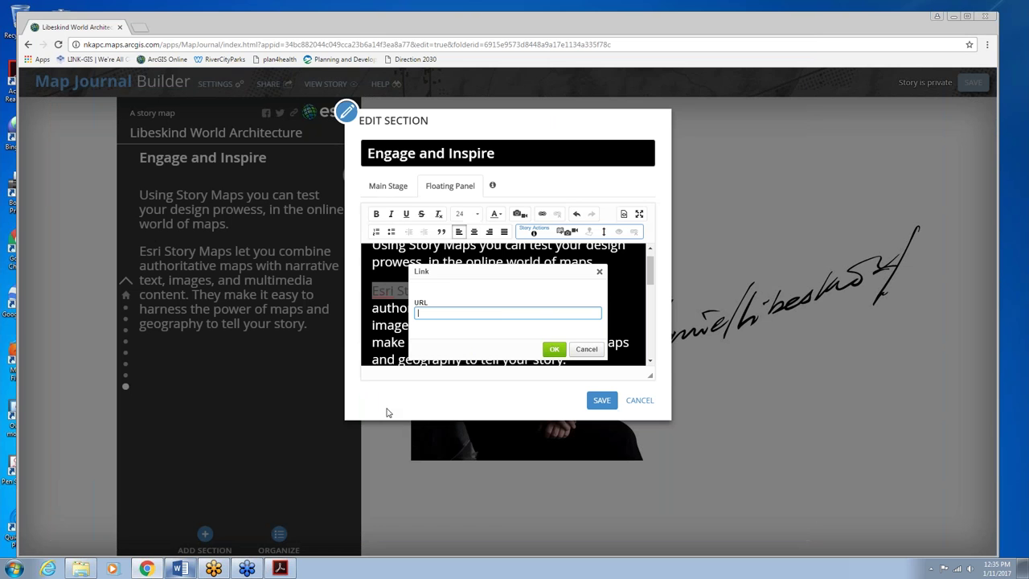
{"action": "key", "text": "ctrl+v"}
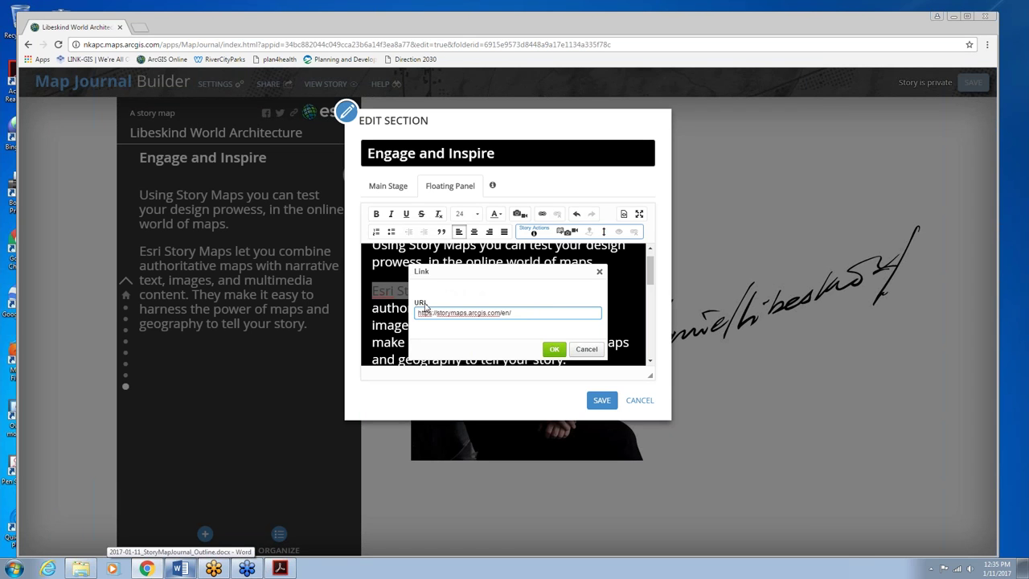
{"action": "left_click", "coordinate": [554, 348]}
{"action": "left_click", "coordinate": [609, 400]}
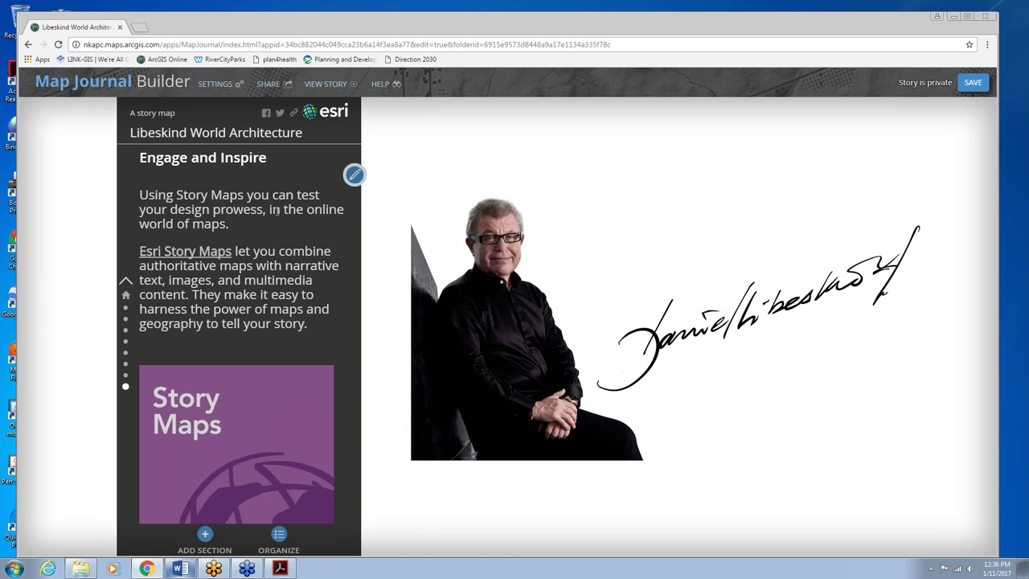
{"action": "left_click", "coordinate": [981, 84]}
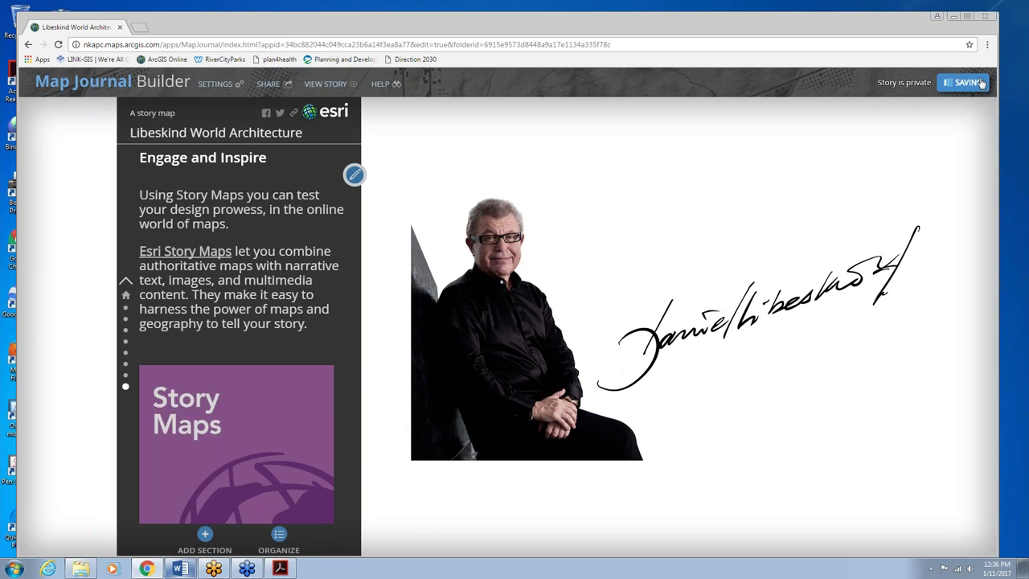
Step: Test the Esri Story Maps link in the Engage and Inspire section and close the page it opens
{"action": "left_click", "coordinate": [196, 254]}
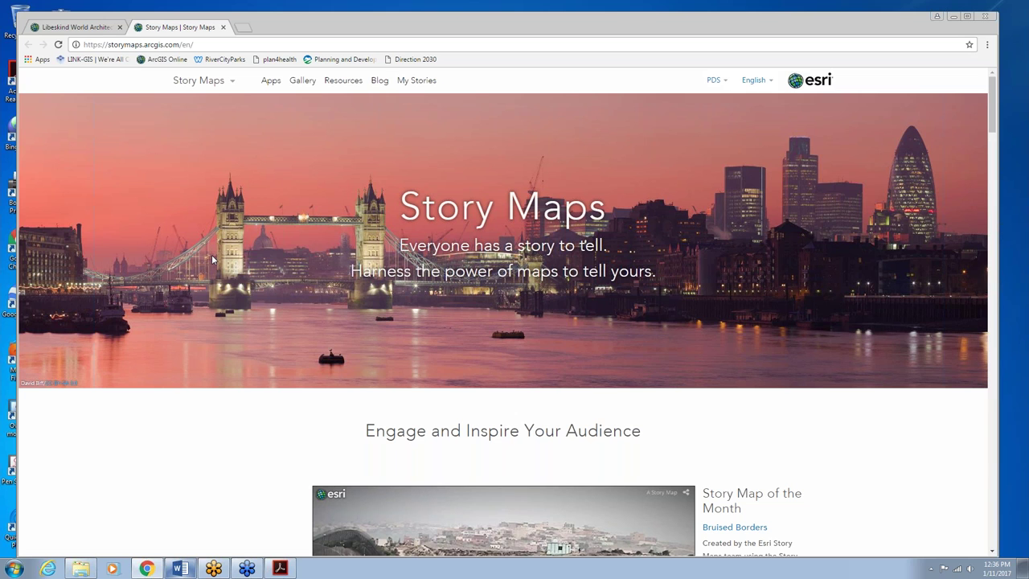
{"action": "left_click", "coordinate": [223, 28]}
{"action": "left_click", "coordinate": [224, 28]}
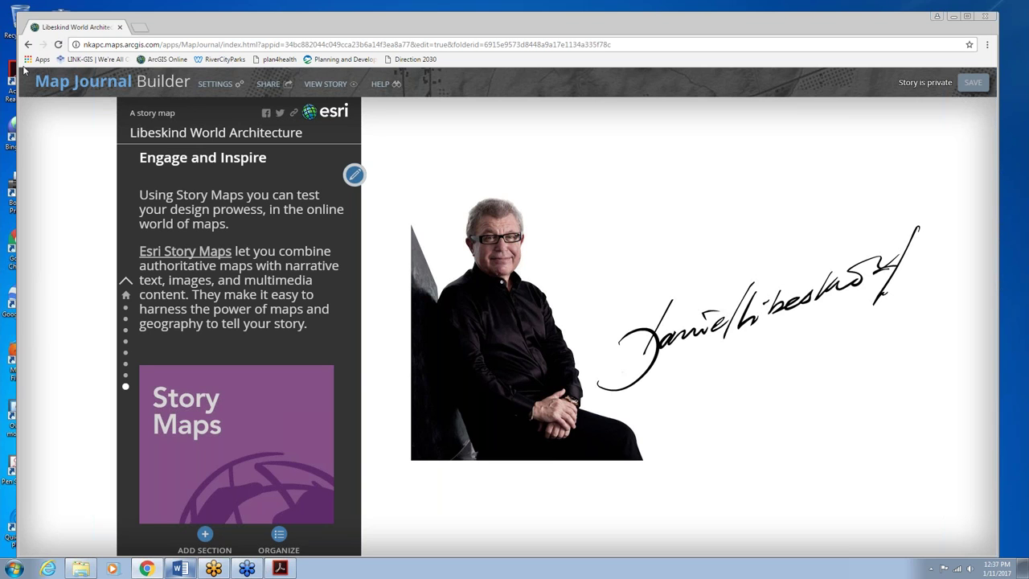
Step: Leave the builder and view the PLAN4Health in Kenton County application from the NKYmapLAB Gallery folder of My Content
{"action": "left_click", "coordinate": [29, 45]}
{"action": "left_click", "coordinate": [28, 45]}
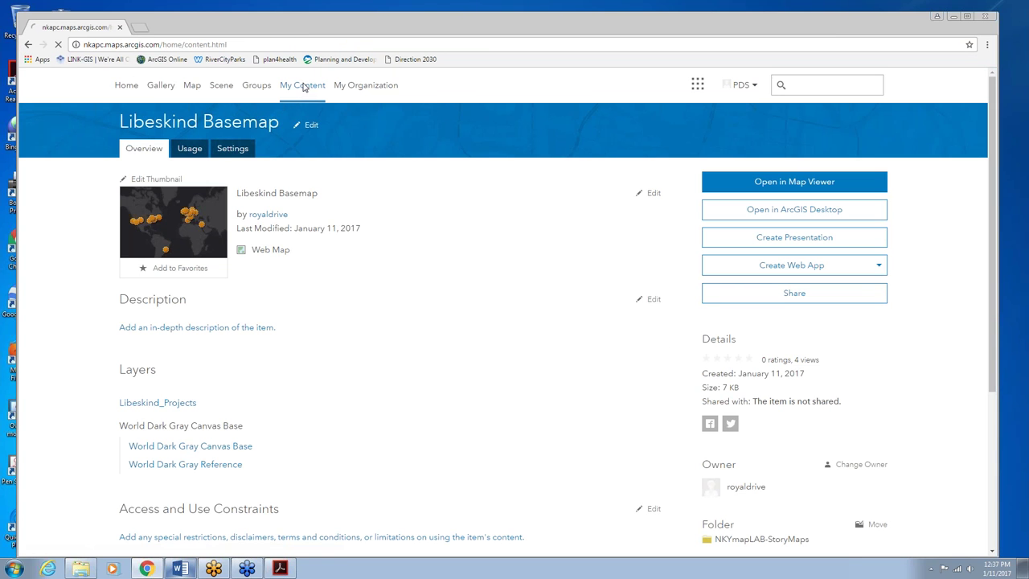
{"action": "left_click", "coordinate": [306, 87]}
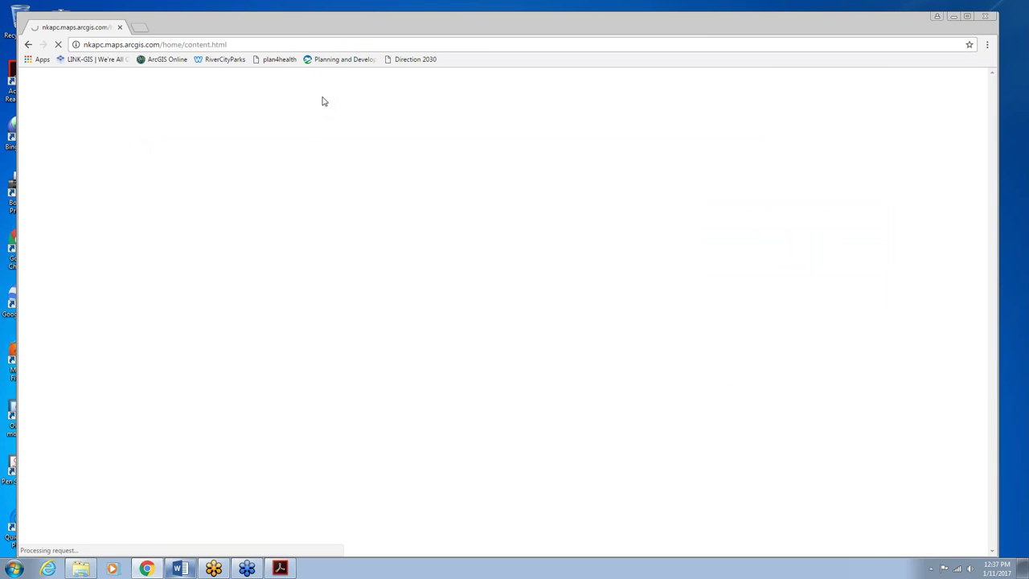
{"action": "left_click", "coordinate": [230, 387]}
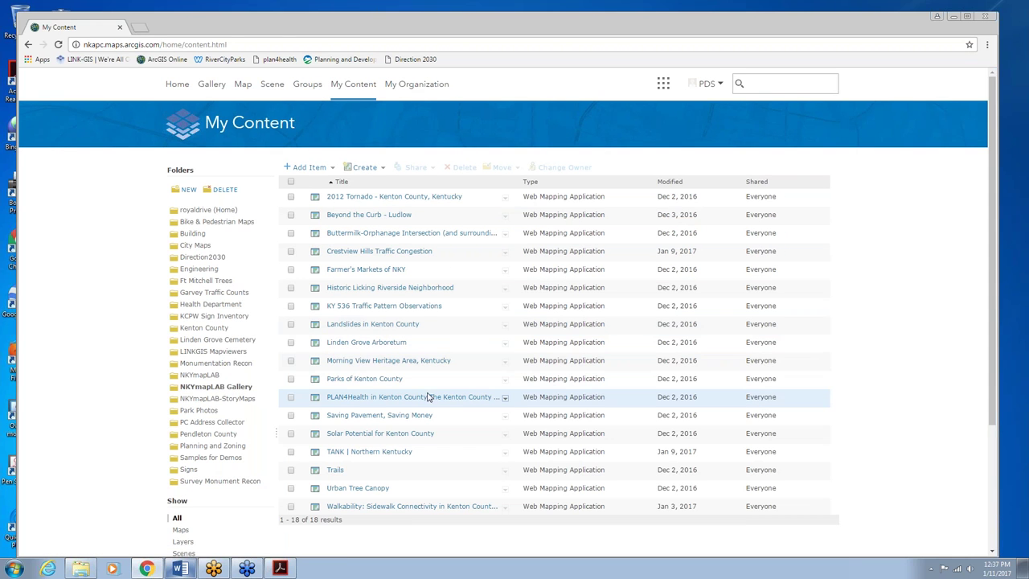
{"action": "left_click", "coordinate": [505, 401]}
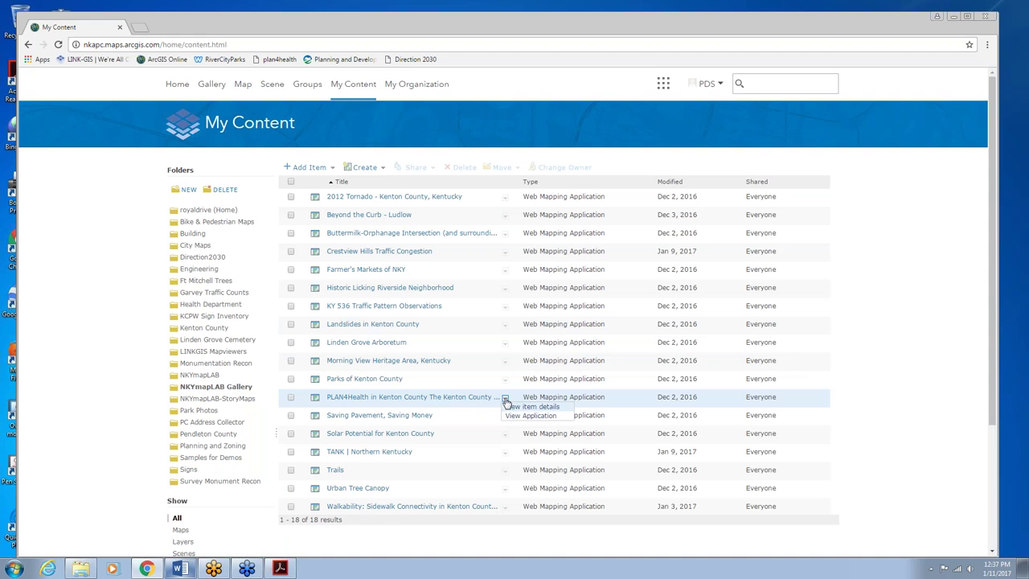
{"action": "left_click", "coordinate": [519, 417]}
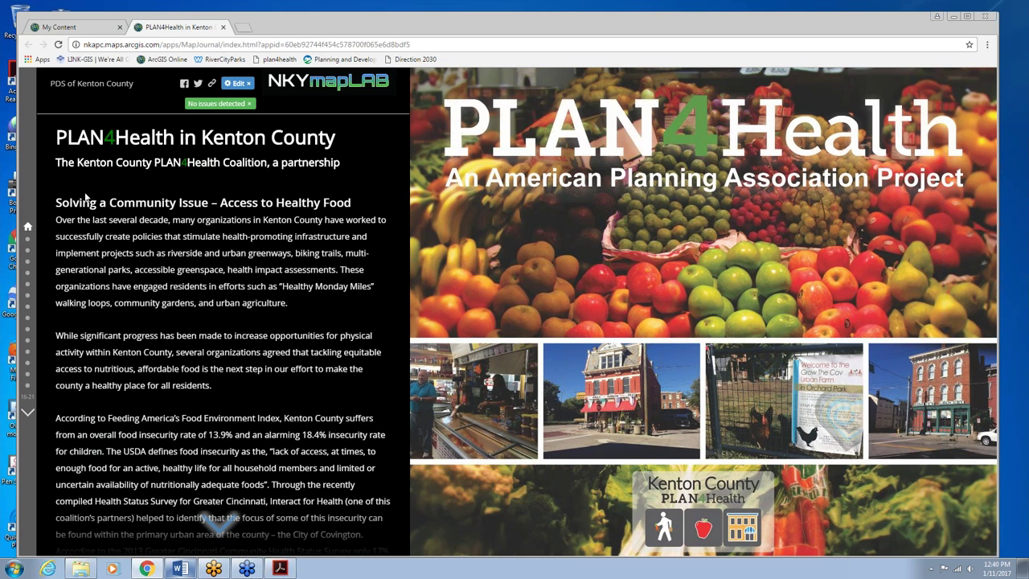
Step: Advance through the opening sections of the PLAN4Health story to How To Use This Story Map & Data
{"action": "left_click", "coordinate": [27, 412]}
{"action": "left_click", "coordinate": [28, 412]}
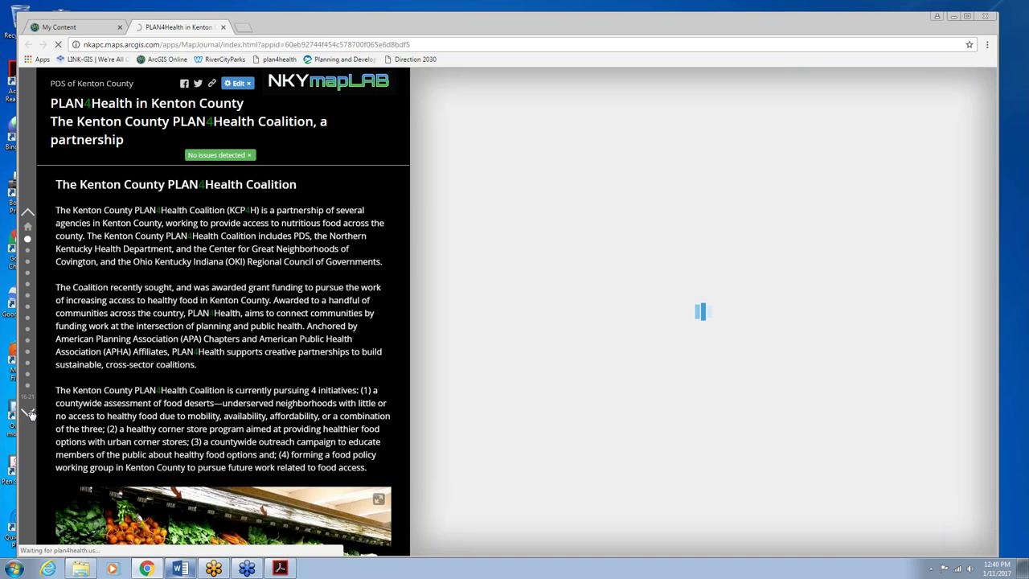
{"action": "left_click", "coordinate": [28, 412]}
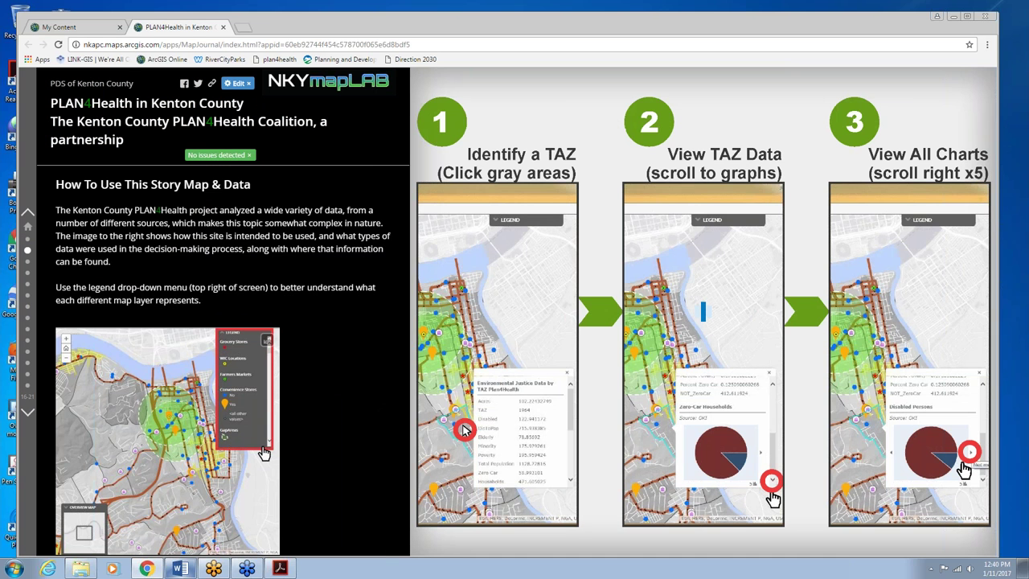
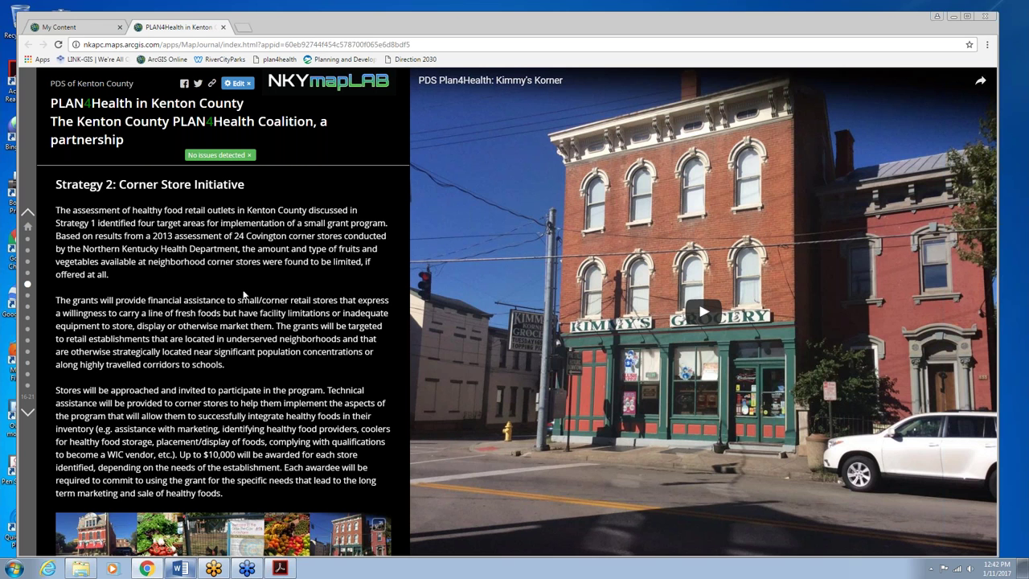
Step: Play part of the Kimmy's Korner video in the Strategy 2: Corner Store Initiative section and pause it
{"action": "left_click", "coordinate": [704, 312]}
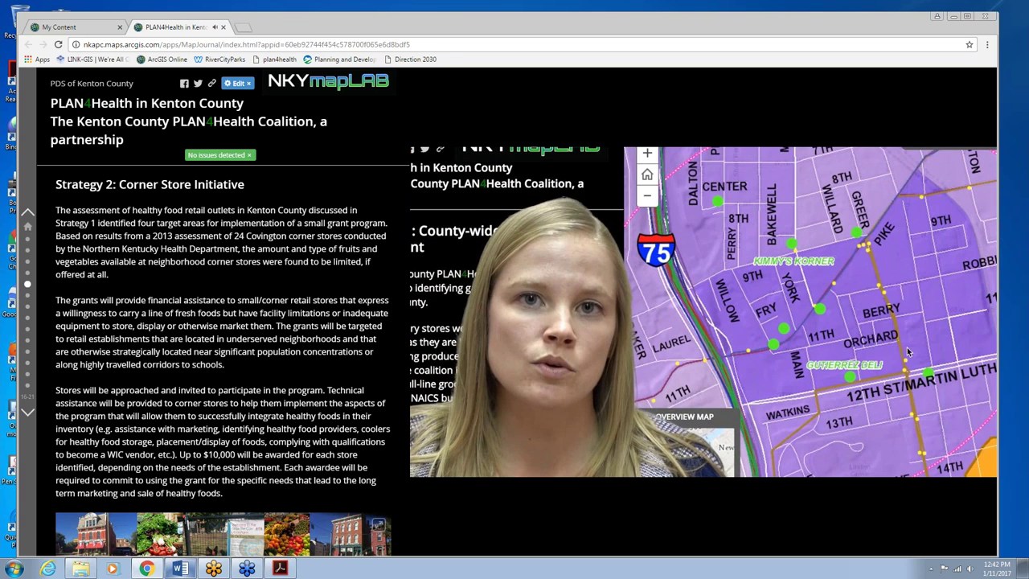
{"action": "mouse_move", "coordinate": [702, 260]}
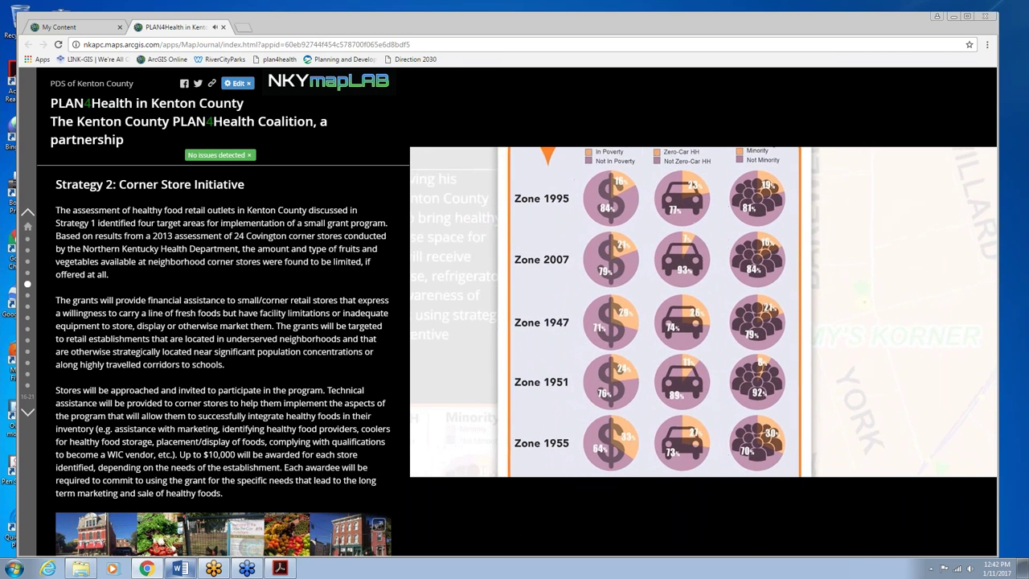
{"action": "mouse_move", "coordinate": [480, 467]}
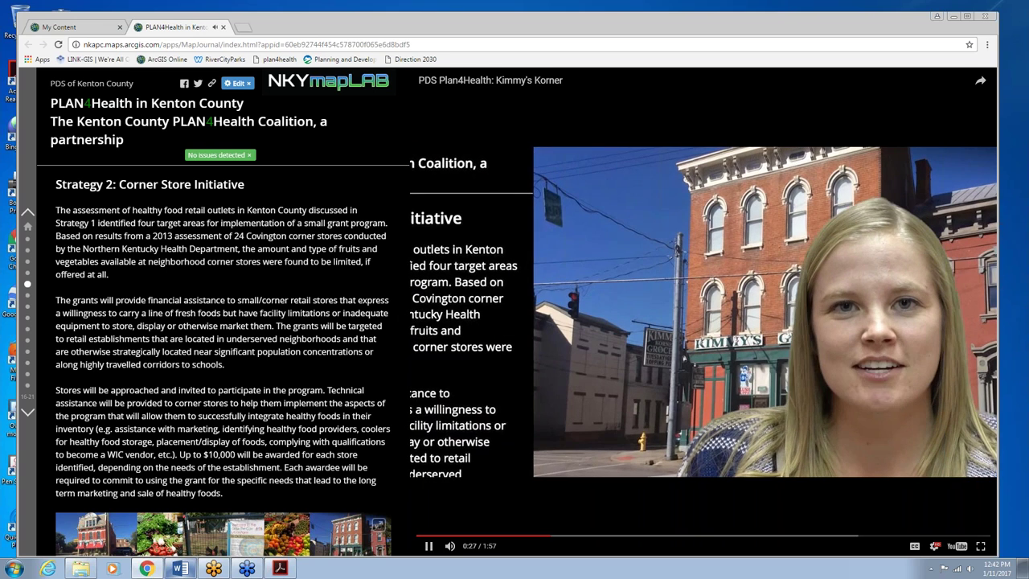
{"action": "left_click", "coordinate": [467, 521]}
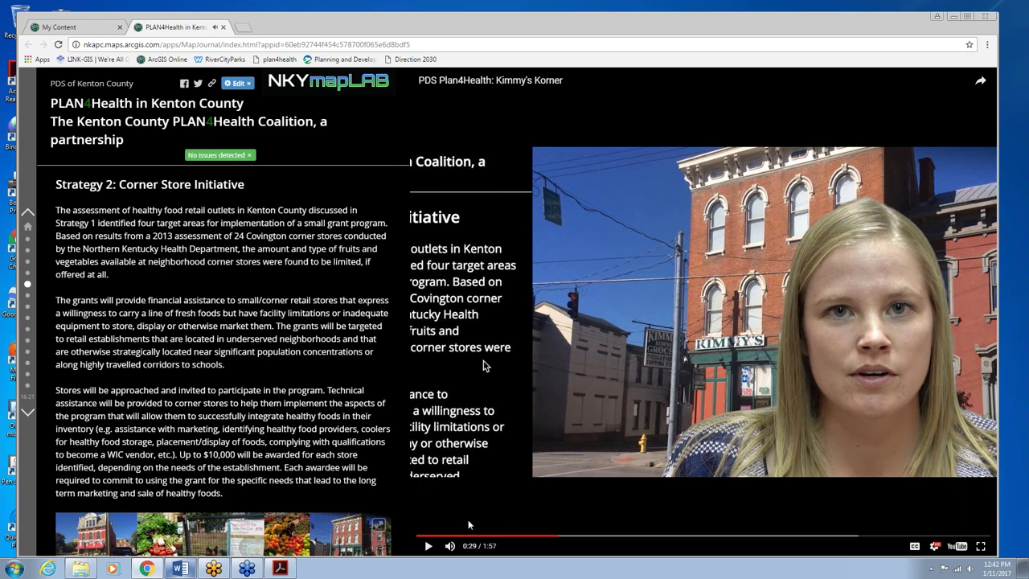
Step: Browse the corner store sections from Kimmy's Korner to Bill's Food Mart, and view its locator map enlarged before closing it
{"action": "left_click", "coordinate": [27, 412]}
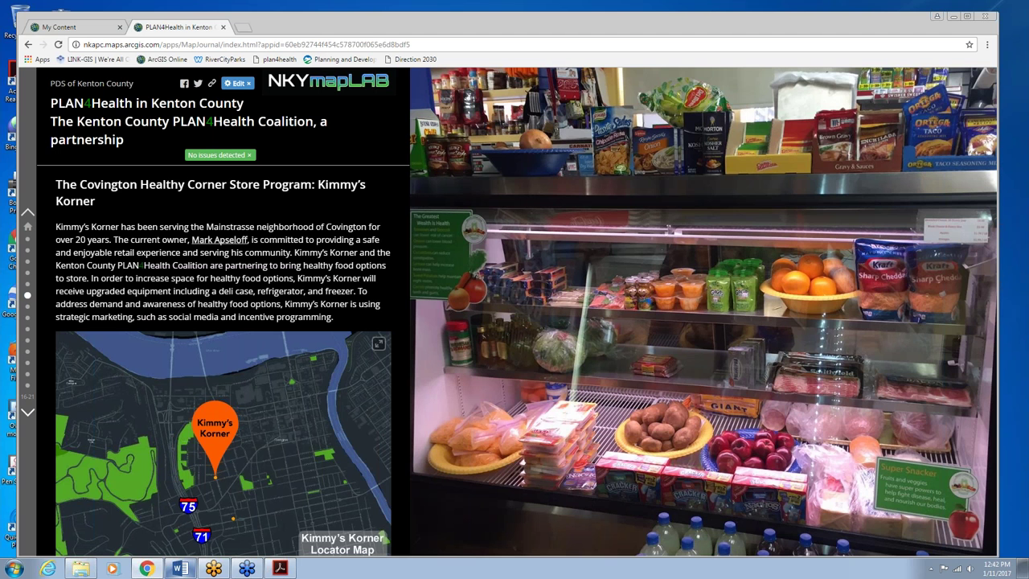
{"action": "left_click", "coordinate": [27, 412]}
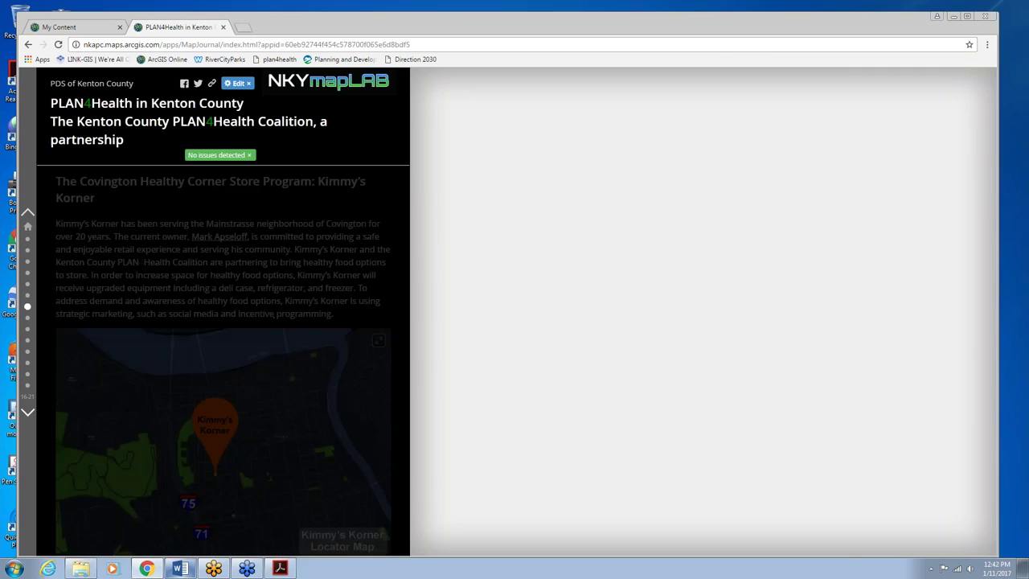
{"action": "key", "text": "Down"}
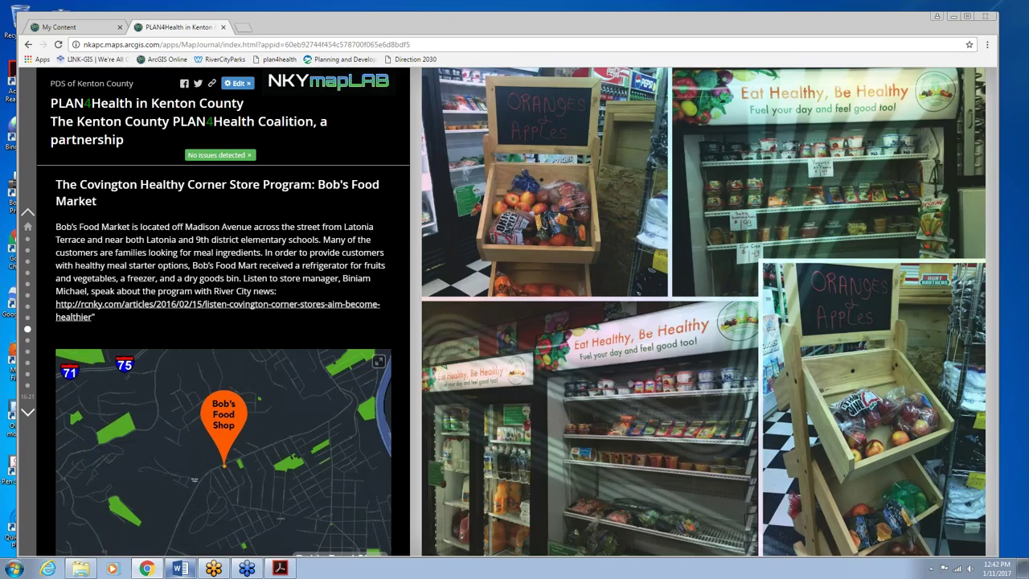
{"action": "left_click", "coordinate": [27, 412]}
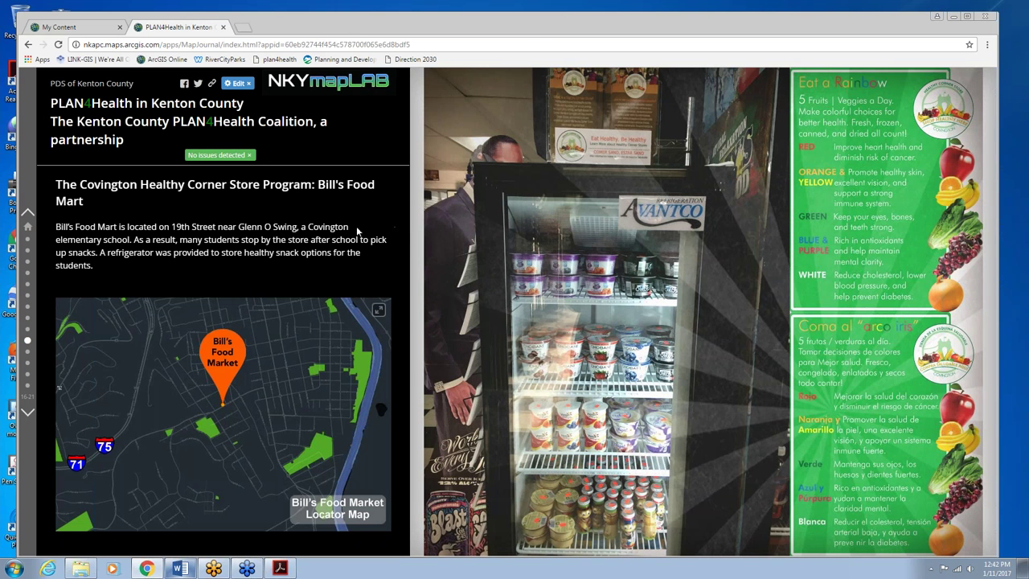
{"action": "left_click", "coordinate": [379, 310]}
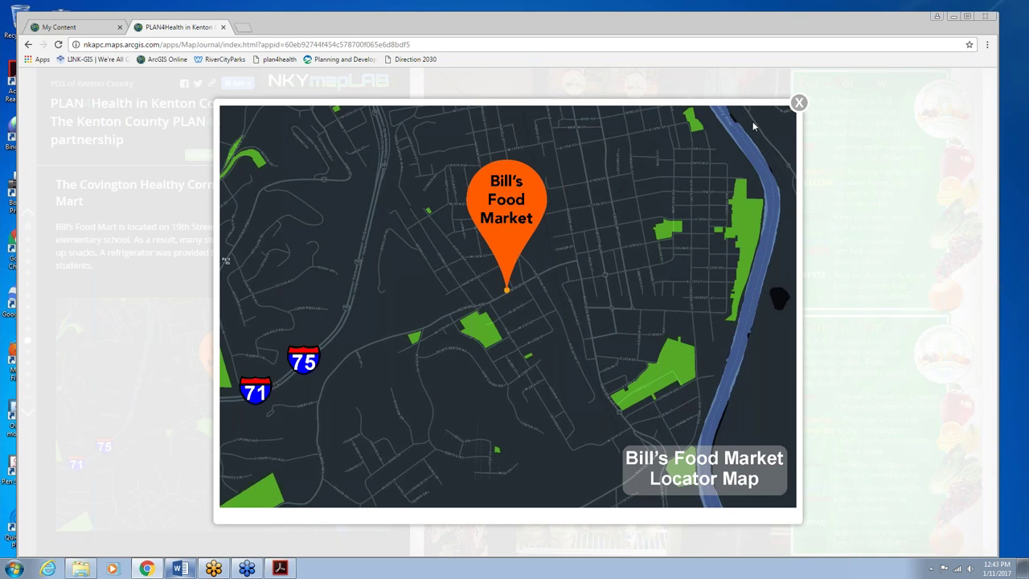
{"action": "left_click", "coordinate": [799, 103]}
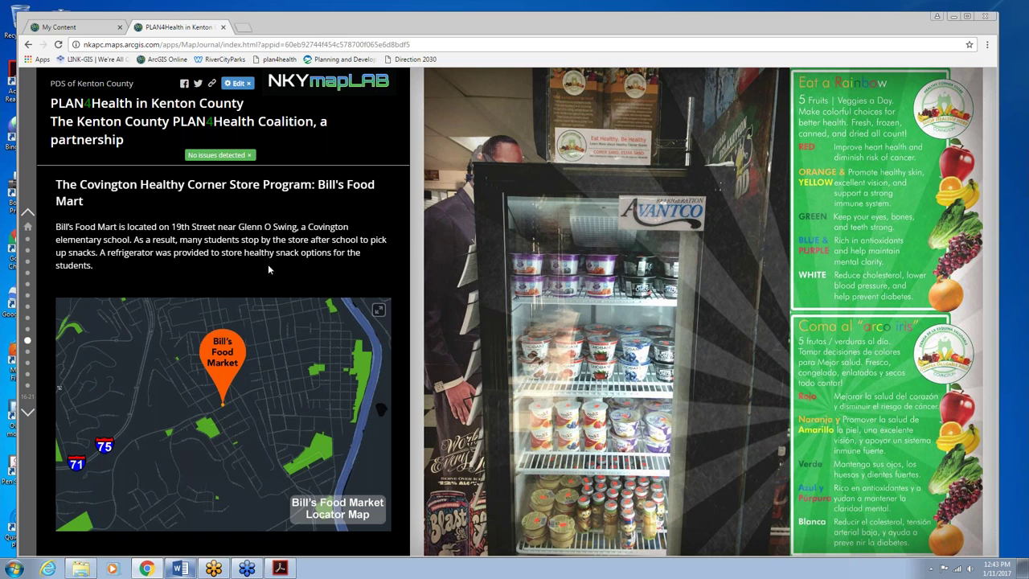
Step: Advance through the Signage and Messaging, Healthy & Fun Events and WIC sections to Eat Healthy NKY
{"action": "left_click", "coordinate": [28, 413]}
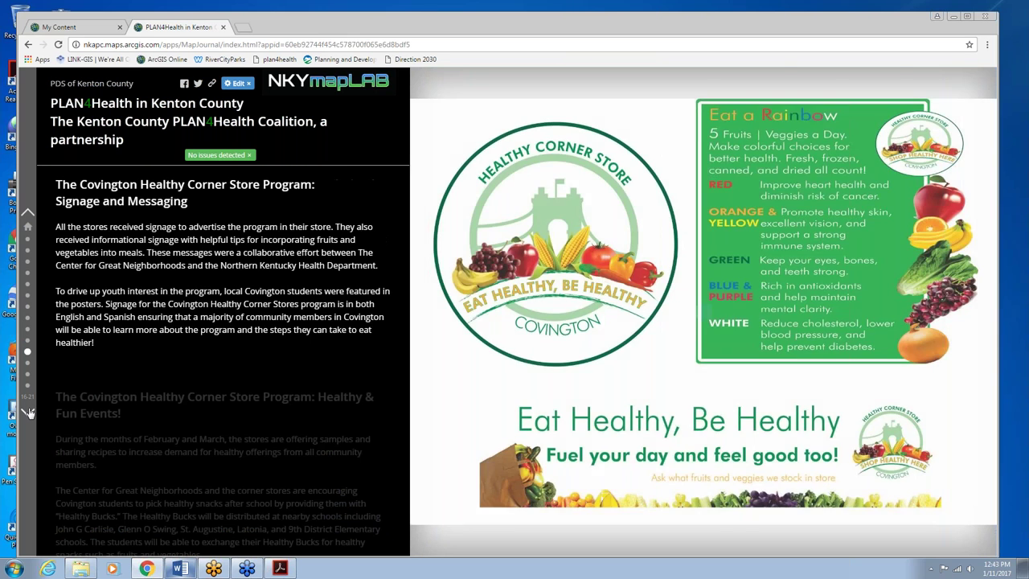
{"action": "left_click", "coordinate": [28, 412]}
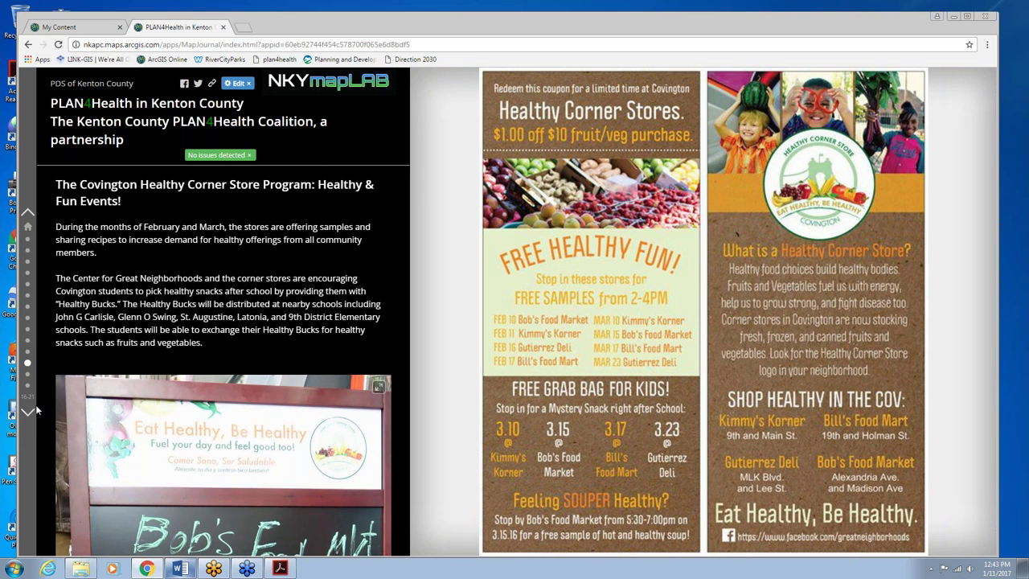
{"action": "left_click", "coordinate": [29, 412]}
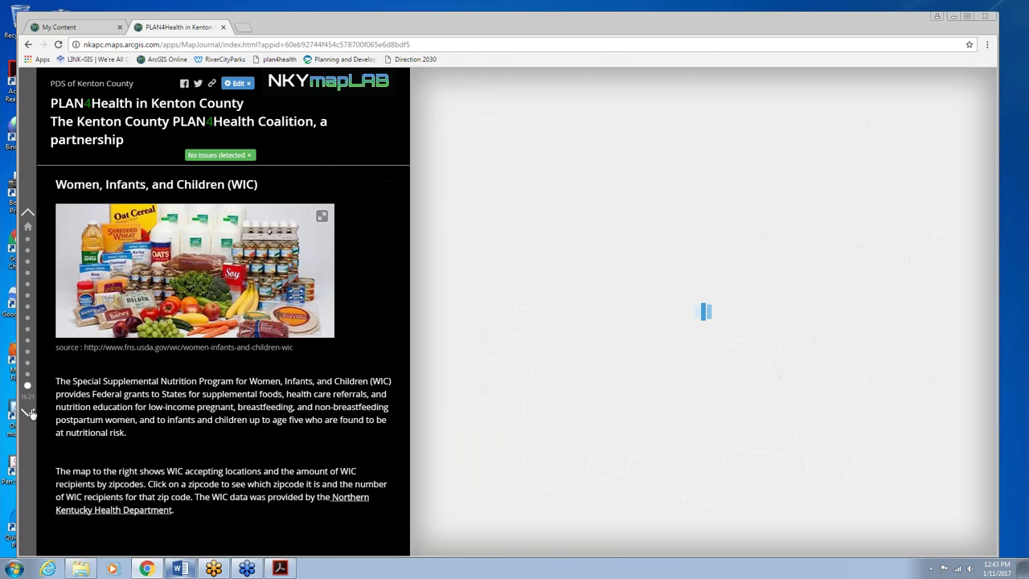
{"action": "left_click", "coordinate": [29, 412]}
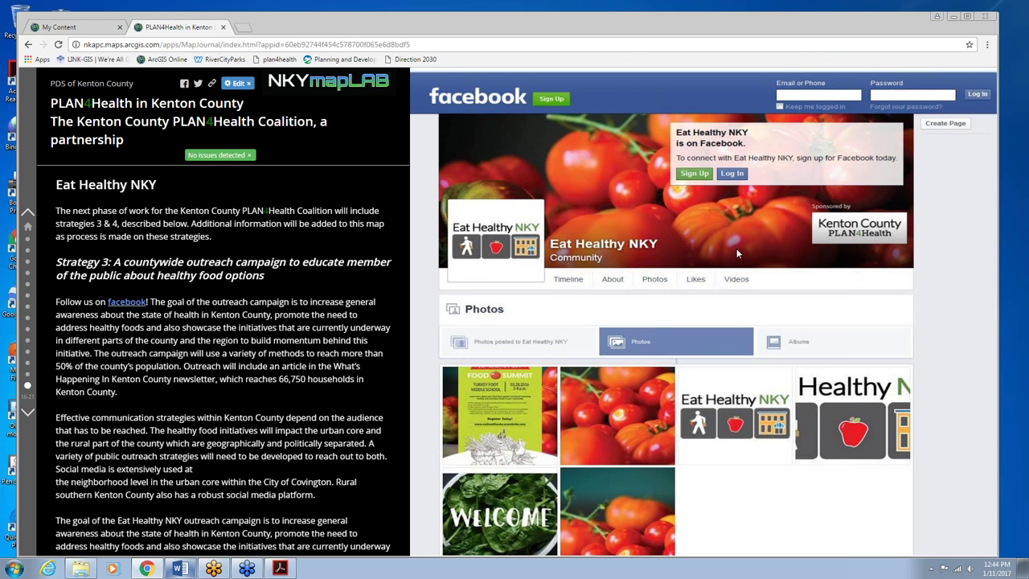
Step: Follow the facebook link in the Eat Healthy NKY section, dismiss the login prompt and close the page
{"action": "left_click", "coordinate": [127, 301]}
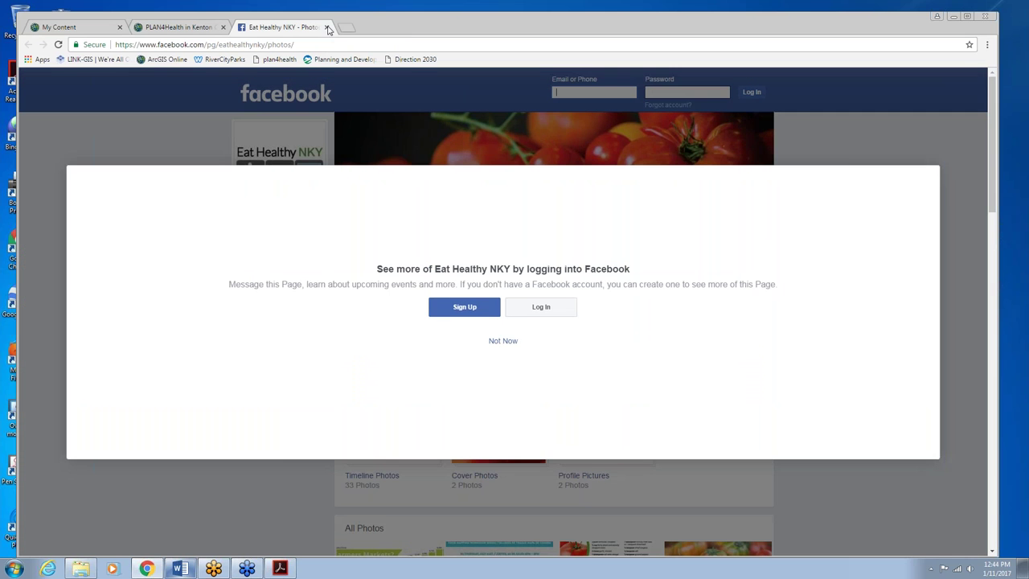
{"action": "left_click", "coordinate": [503, 342]}
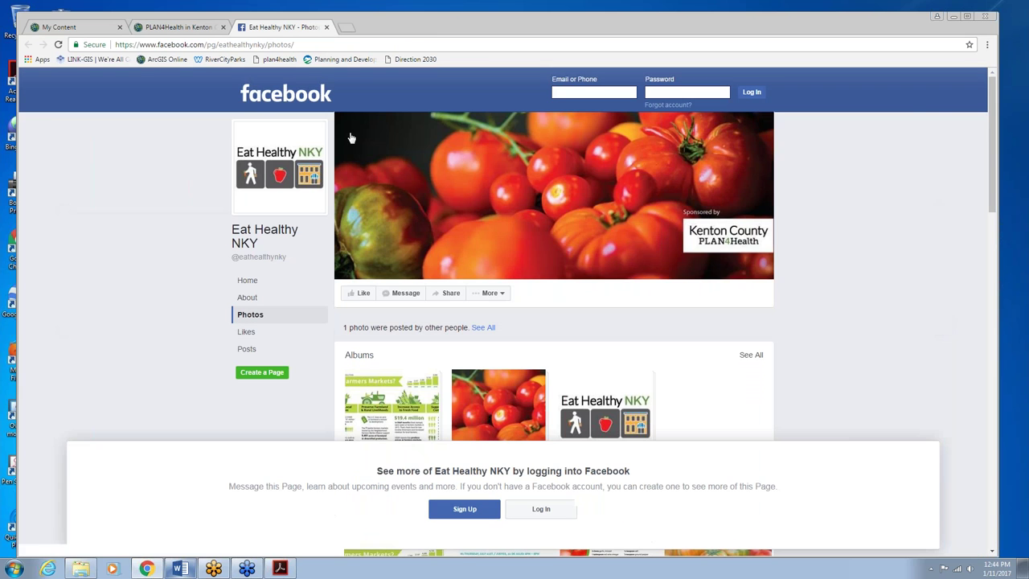
{"action": "left_click", "coordinate": [328, 28]}
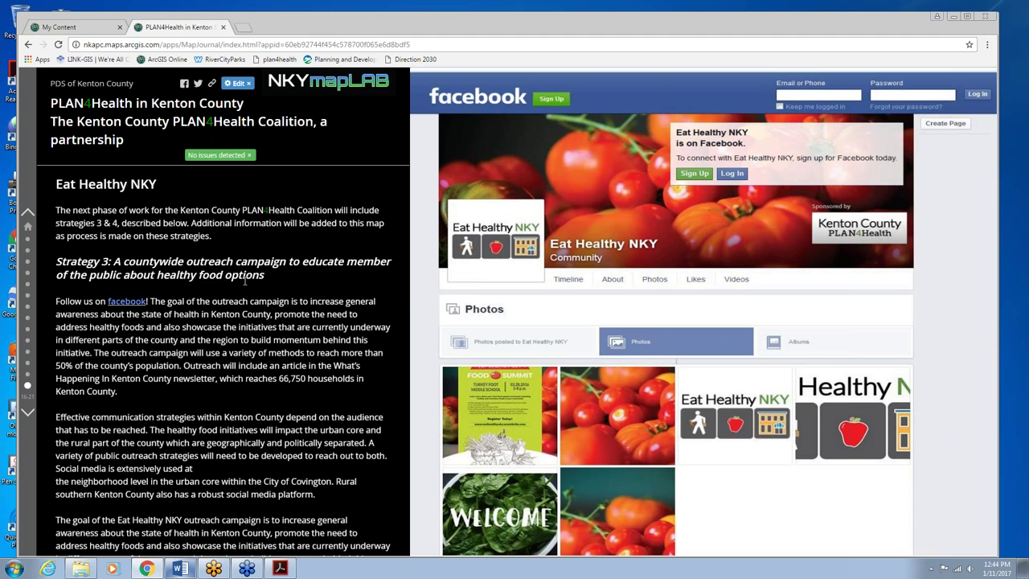
Step: Read the Eat Healthy NKY section, advance to the Eat Healthy NKY Summit section, and open the Food Summit event's details
{"action": "scroll", "coordinate": [245, 280], "scroll_direction": "down", "scroll_amount": 2}
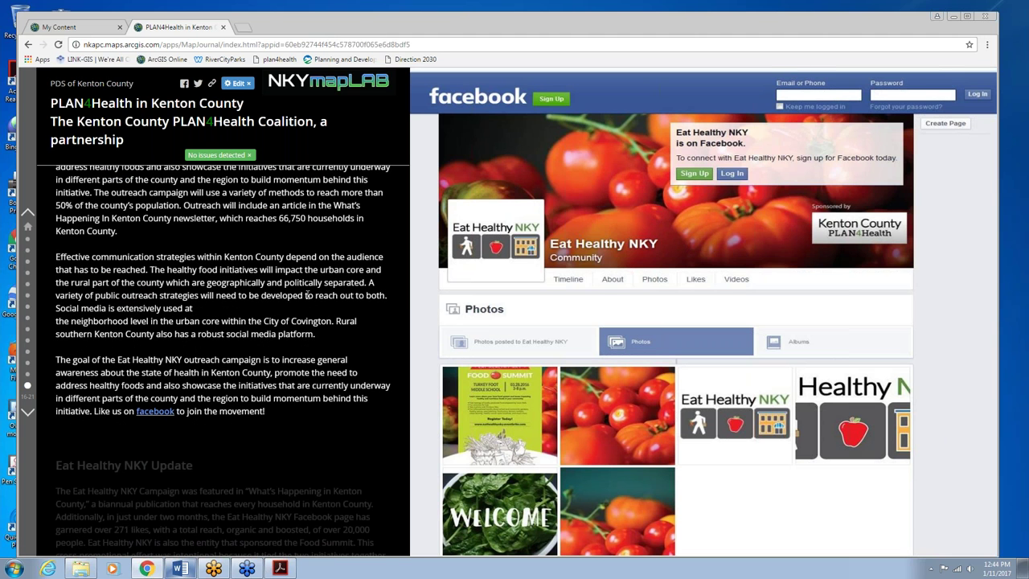
{"action": "scroll", "coordinate": [229, 279], "scroll_direction": "up", "scroll_amount": 2}
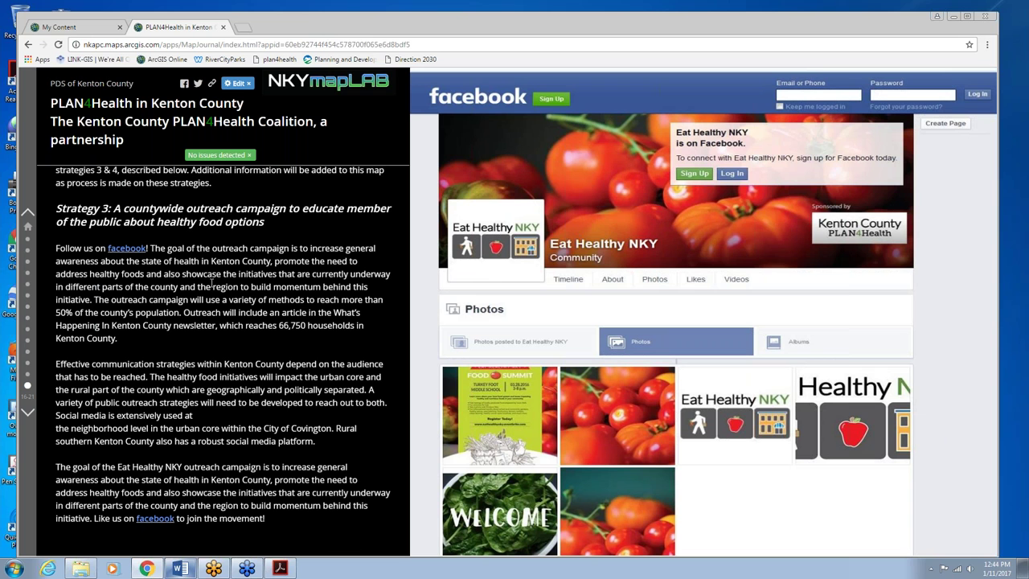
{"action": "left_click", "coordinate": [28, 413]}
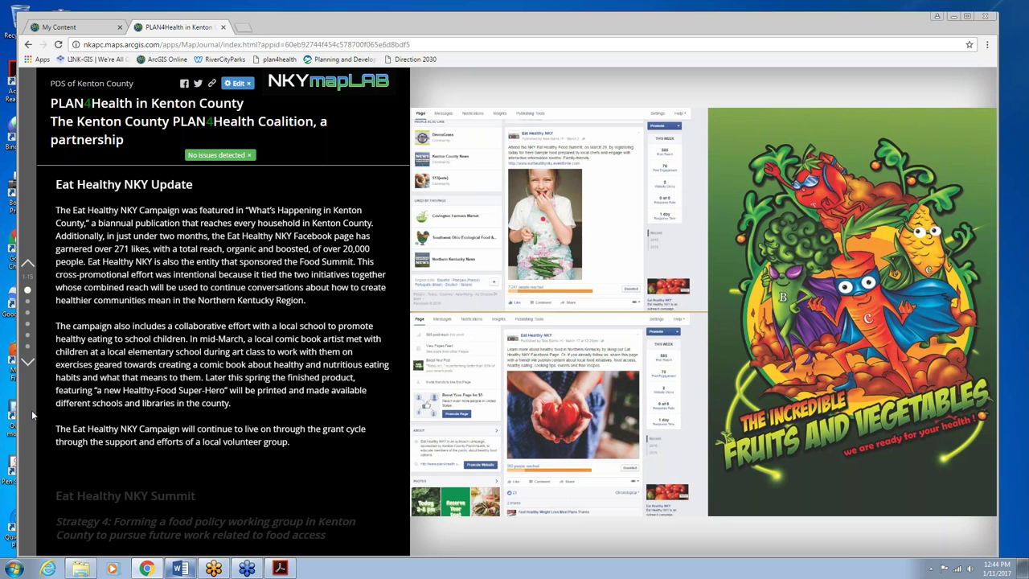
{"action": "left_click", "coordinate": [28, 363]}
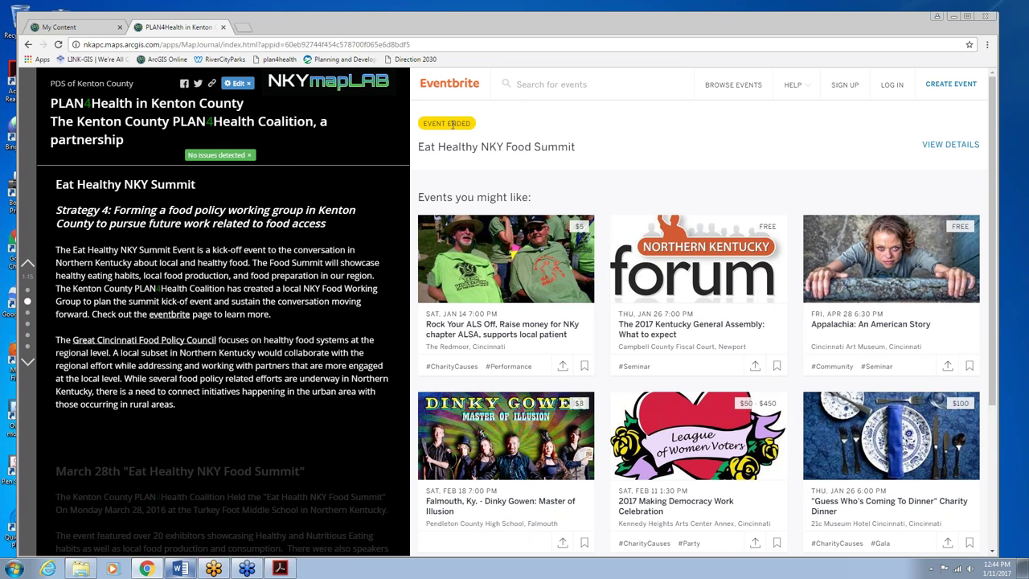
{"action": "left_click", "coordinate": [948, 147]}
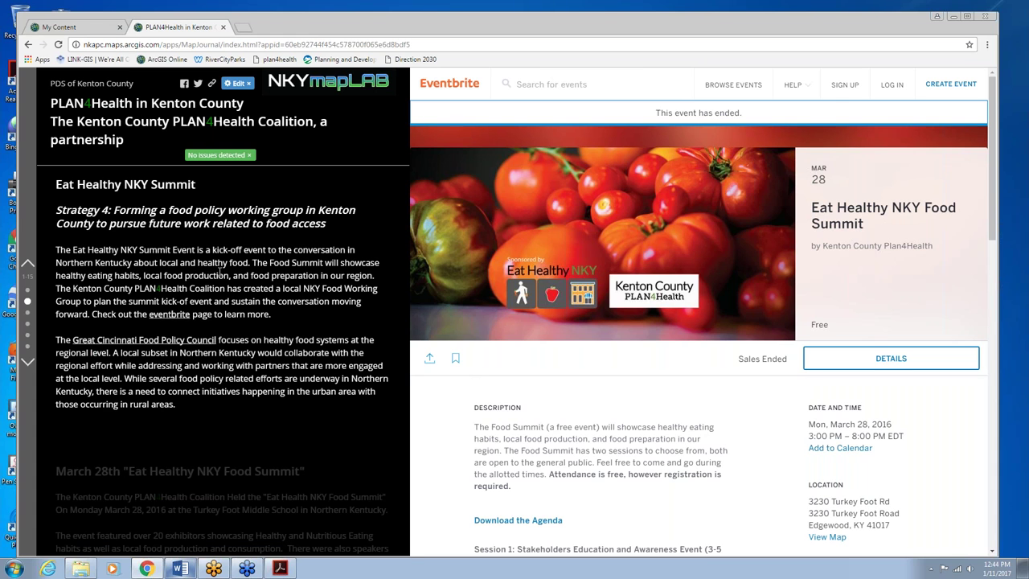
Step: Start the video in the March 28th "Eat Healthy NKY Food Summit" section, then read through the linked agenda PDF and close it
{"action": "left_click", "coordinate": [32, 364]}
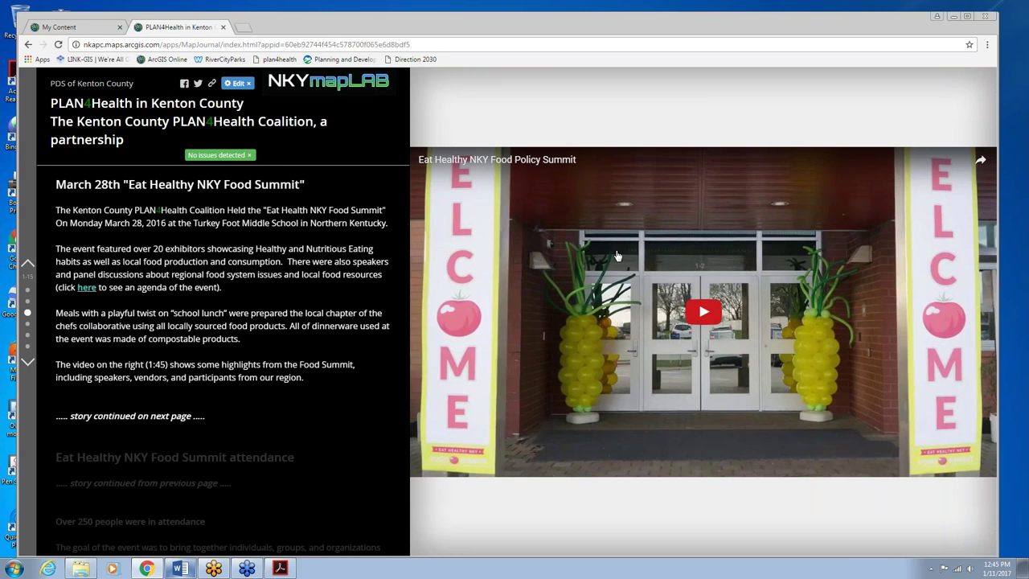
{"action": "left_click", "coordinate": [701, 314]}
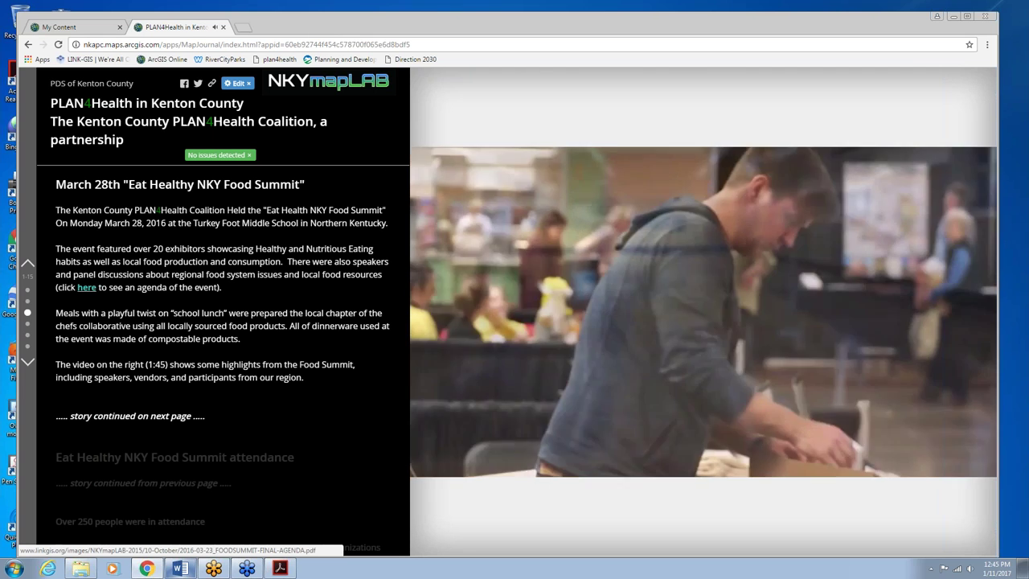
{"action": "left_click", "coordinate": [86, 287]}
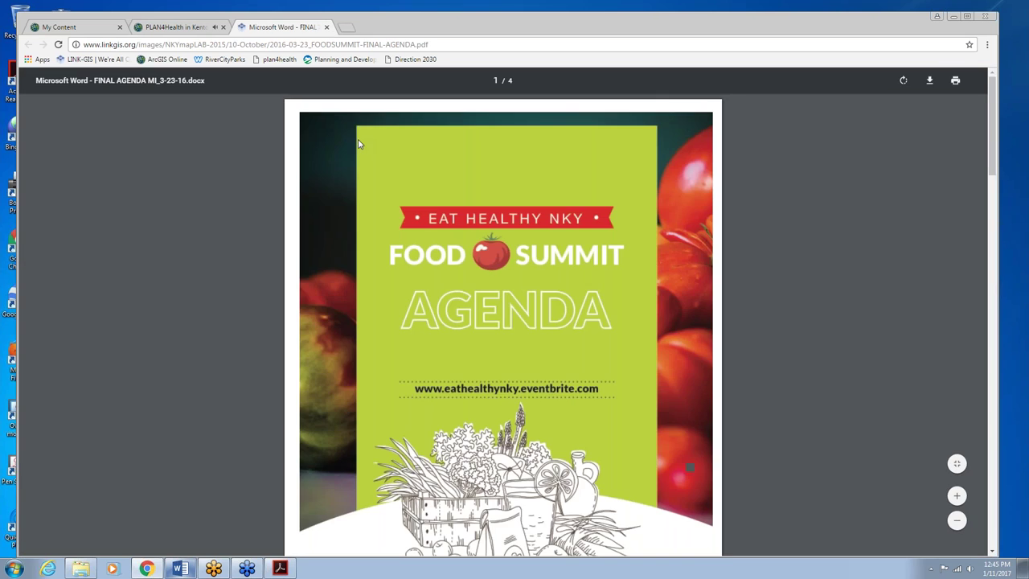
{"action": "scroll", "coordinate": [449, 201], "scroll_direction": "down", "scroll_amount": 3}
{"action": "scroll", "coordinate": [450, 201], "scroll_direction": "down", "scroll_amount": 8}
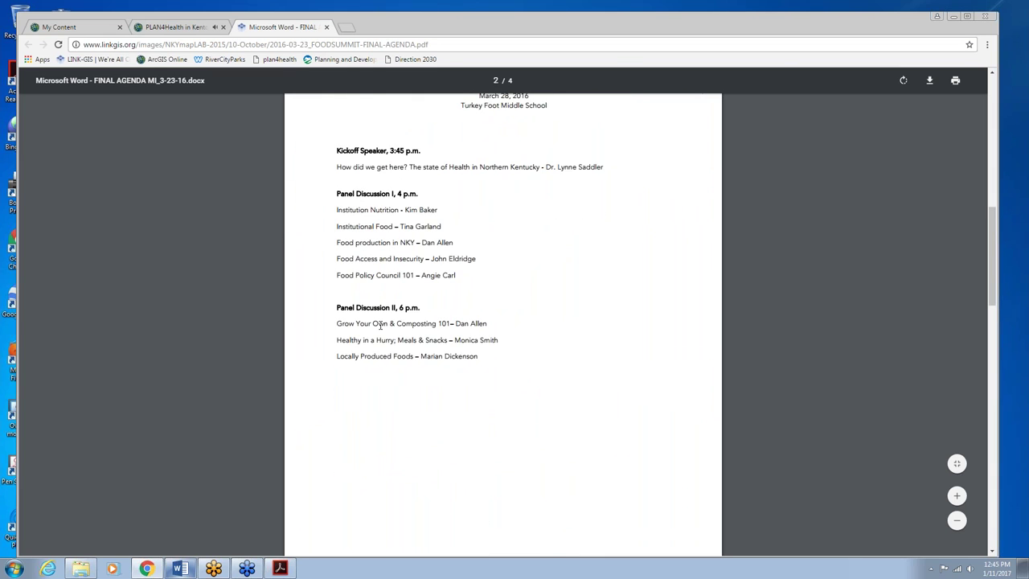
{"action": "scroll", "coordinate": [379, 322], "scroll_direction": "down", "scroll_amount": 10}
{"action": "scroll", "coordinate": [375, 311], "scroll_direction": "down", "scroll_amount": 3}
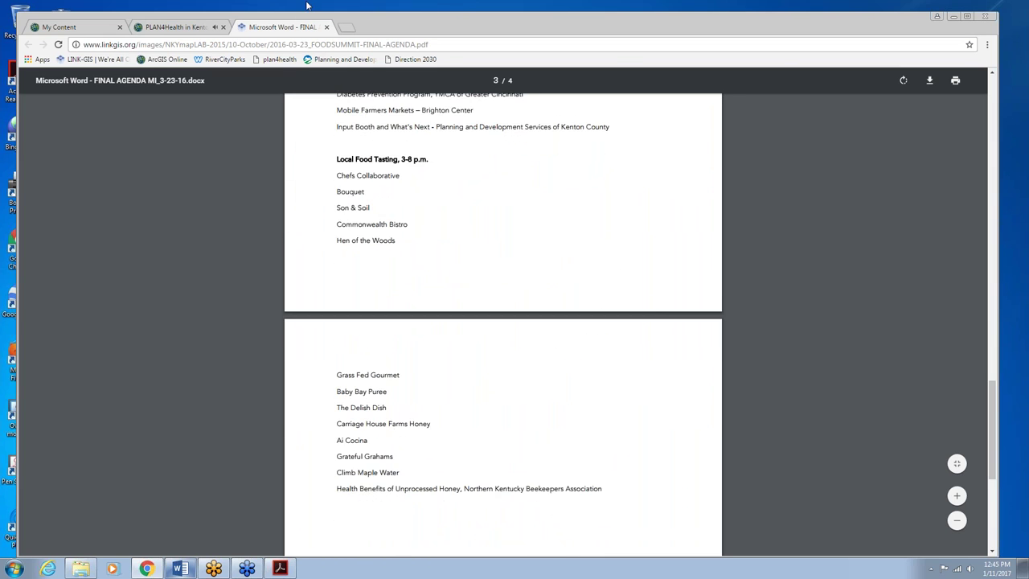
{"action": "left_click", "coordinate": [326, 28]}
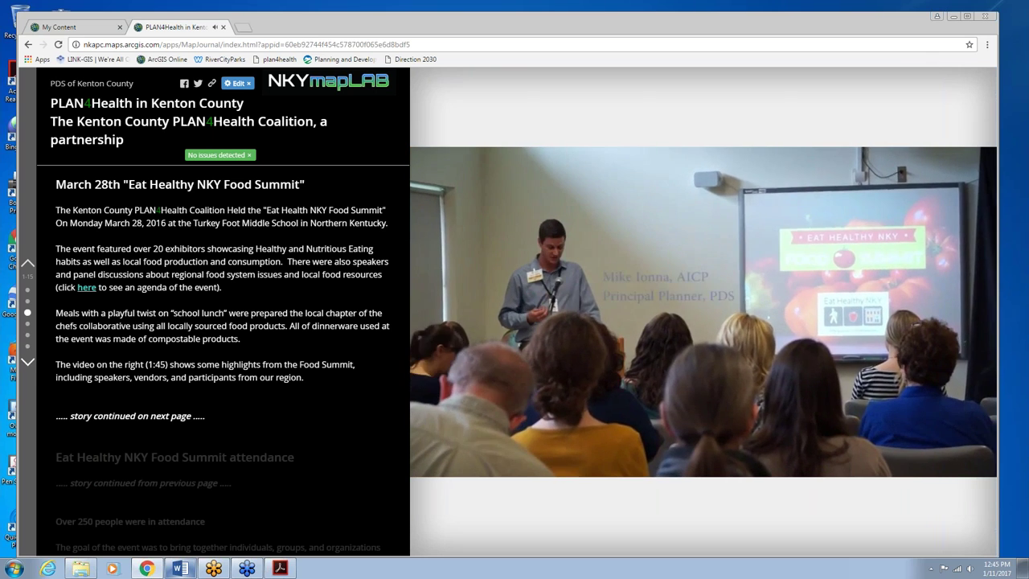
Step: Advance past the Food Summit attendance section to Direction 2030 and read its text
{"action": "left_click", "coordinate": [28, 363]}
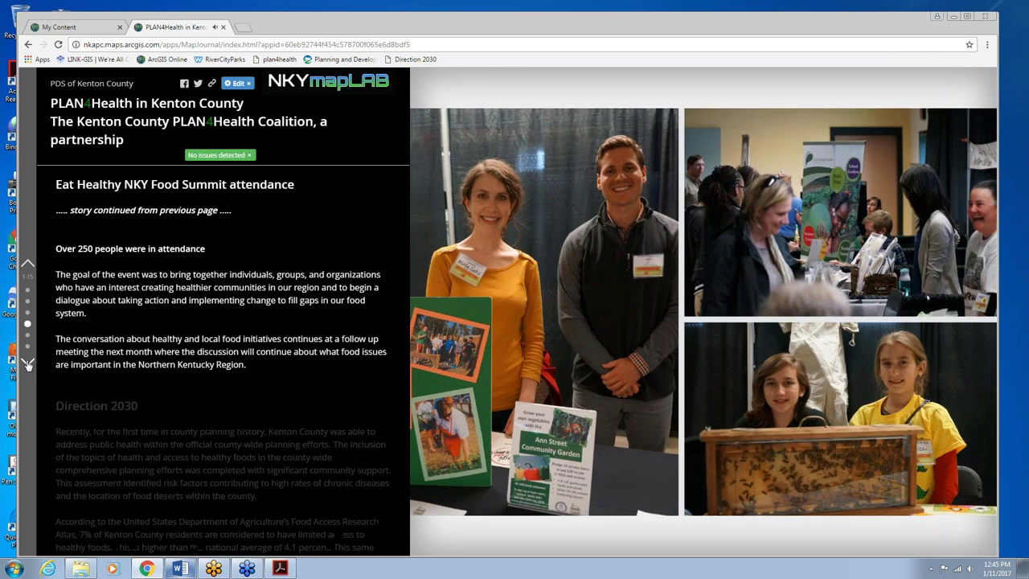
{"action": "left_click", "coordinate": [27, 363]}
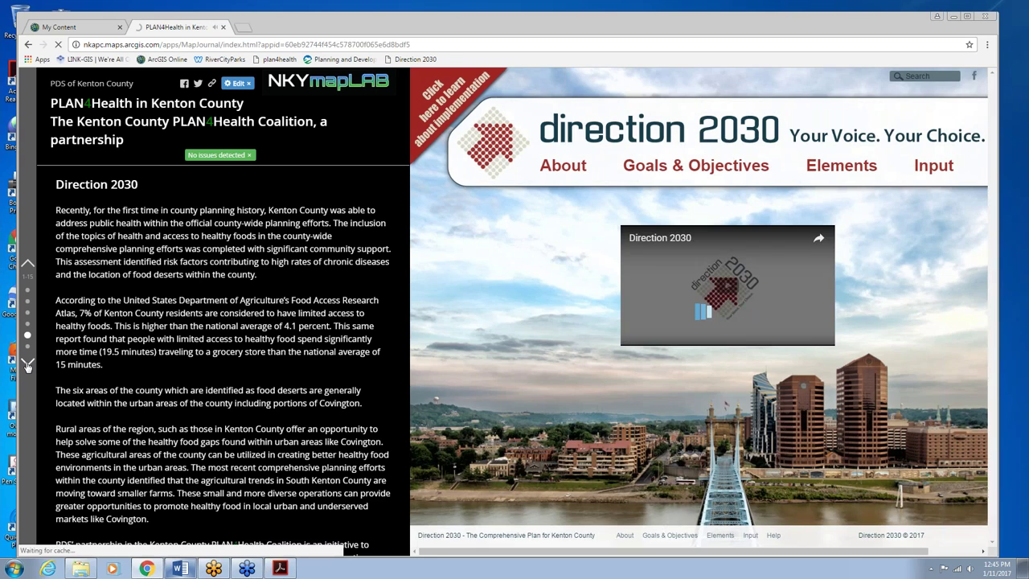
{"action": "scroll", "coordinate": [36, 269], "scroll_direction": "down", "scroll_amount": 5}
{"action": "scroll", "coordinate": [36, 265], "scroll_direction": "up", "scroll_amount": 3}
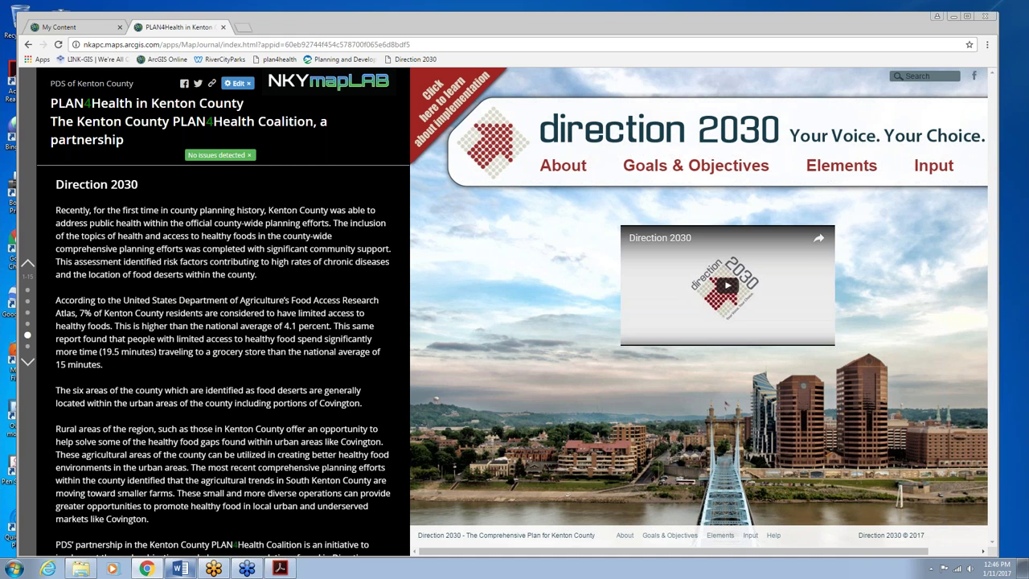
Step: Review the goal tables on the embedded Direction 2030 site's Goals & Objectives page, then advance to the journal's closing LINK-GIS section
{"action": "mouse_move", "coordinate": [700, 179]}
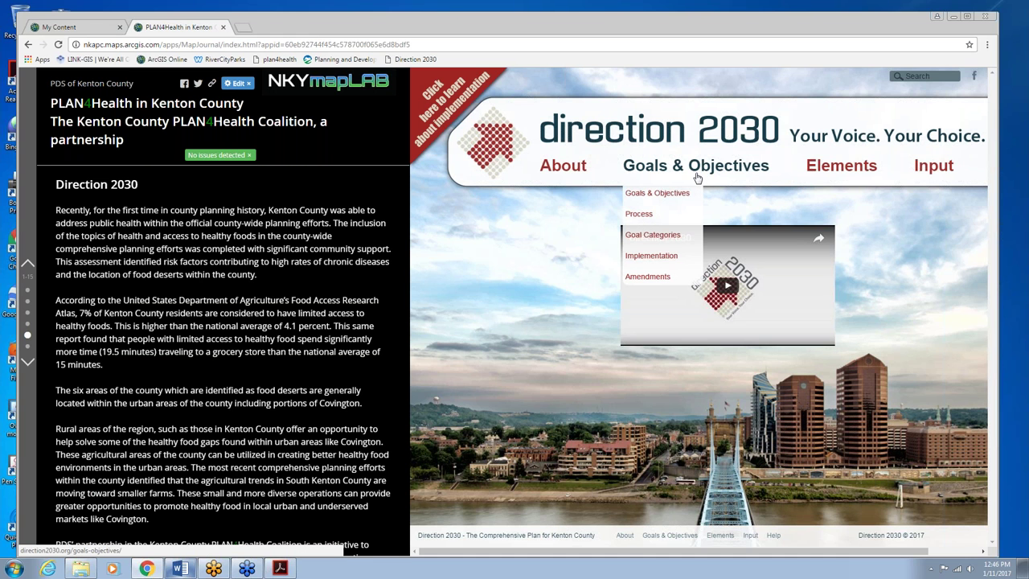
{"action": "left_click", "coordinate": [671, 195]}
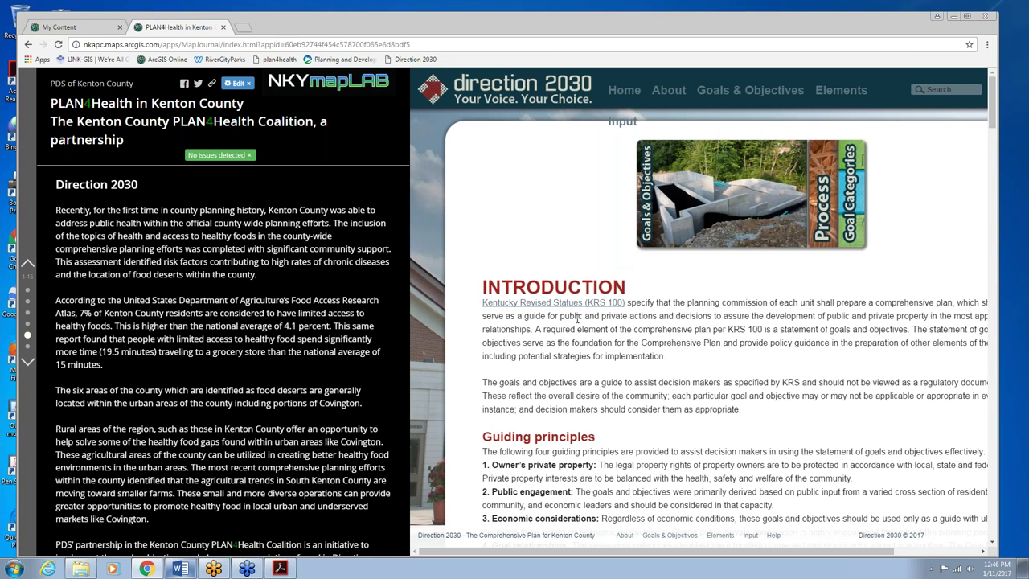
{"action": "scroll", "coordinate": [699, 287], "scroll_direction": "down", "scroll_amount": 5}
{"action": "scroll", "coordinate": [699, 286], "scroll_direction": "down", "scroll_amount": 2}
{"action": "scroll", "coordinate": [578, 163], "scroll_direction": "up", "scroll_amount": 1}
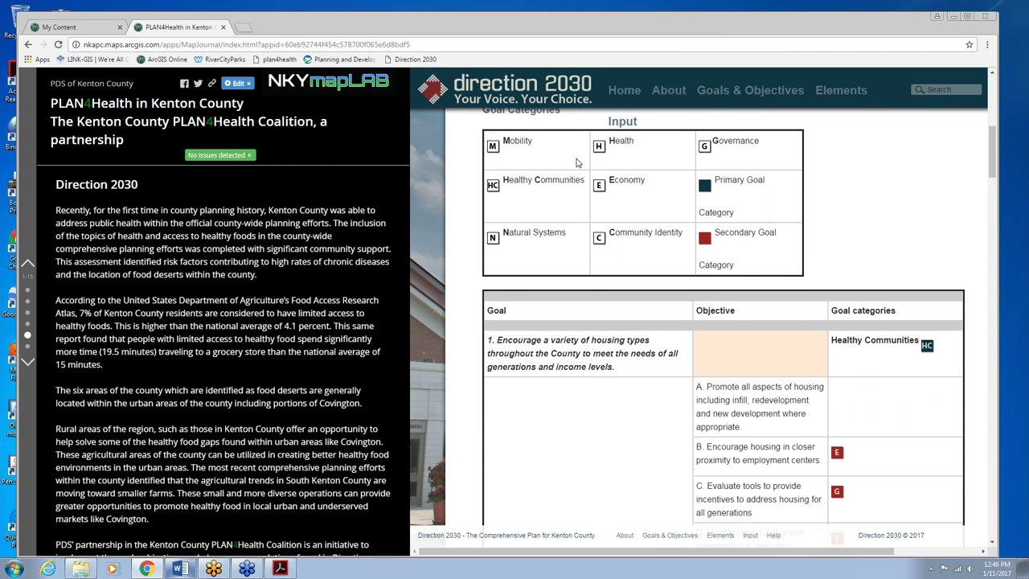
{"action": "scroll", "coordinate": [860, 322], "scroll_direction": "down", "scroll_amount": 2}
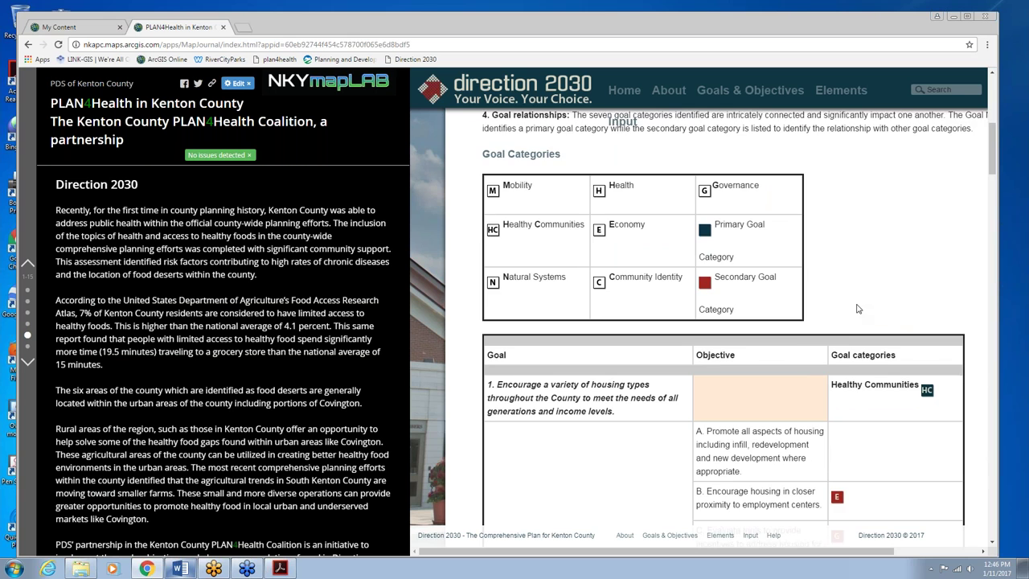
{"action": "scroll", "coordinate": [812, 283], "scroll_direction": "down", "scroll_amount": 5}
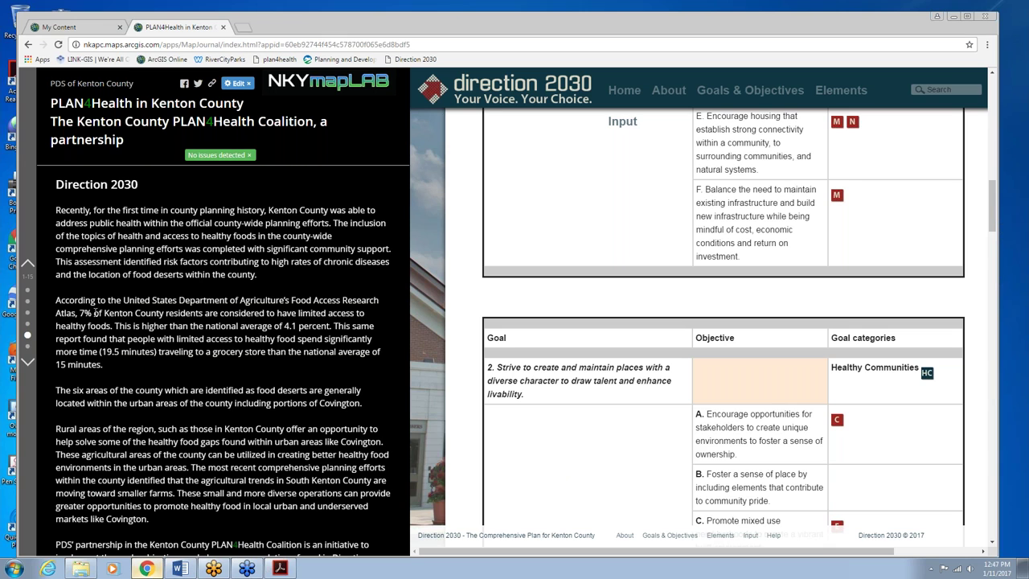
{"action": "left_click", "coordinate": [27, 346]}
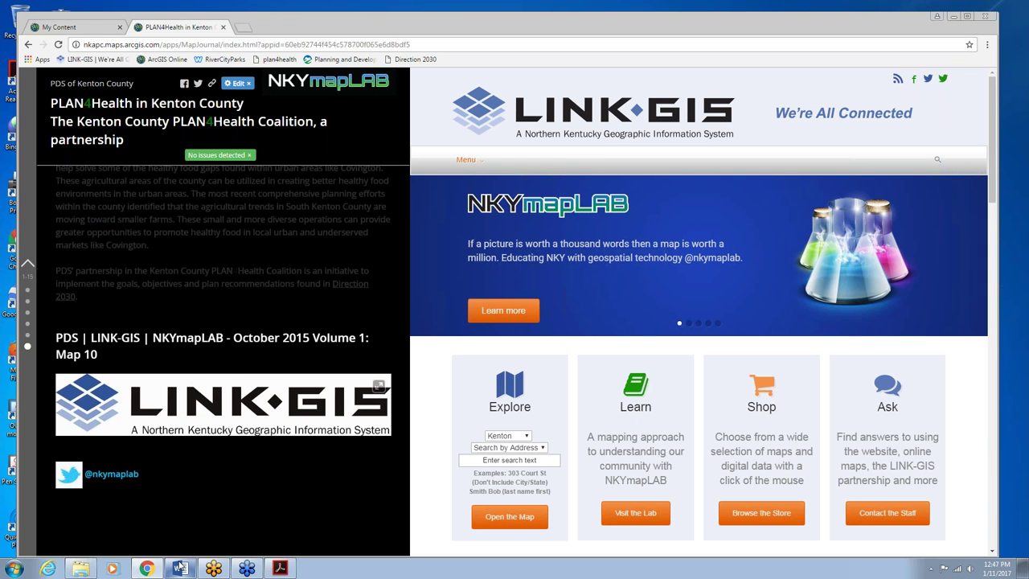
{"action": "mouse_move", "coordinate": [181, 569]}
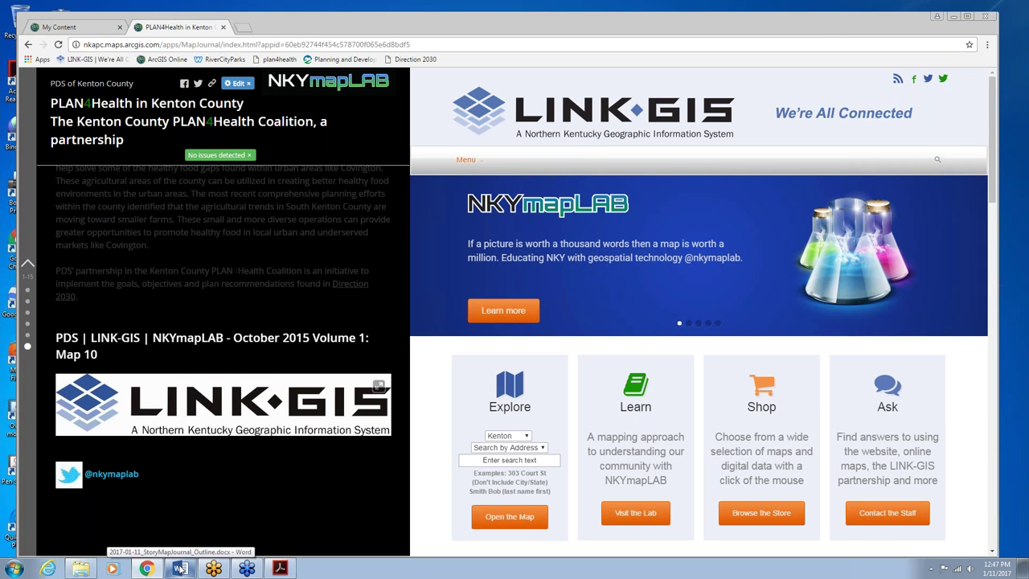
{"action": "left_click", "coordinate": [181, 569]}
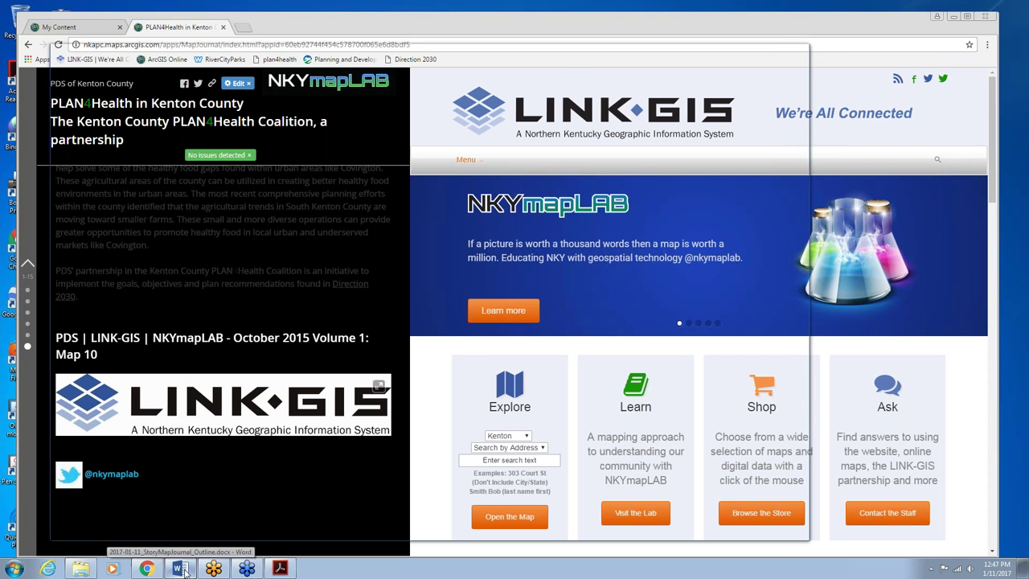
{"action": "scroll", "coordinate": [368, 473], "scroll_direction": "down", "scroll_amount": 1}
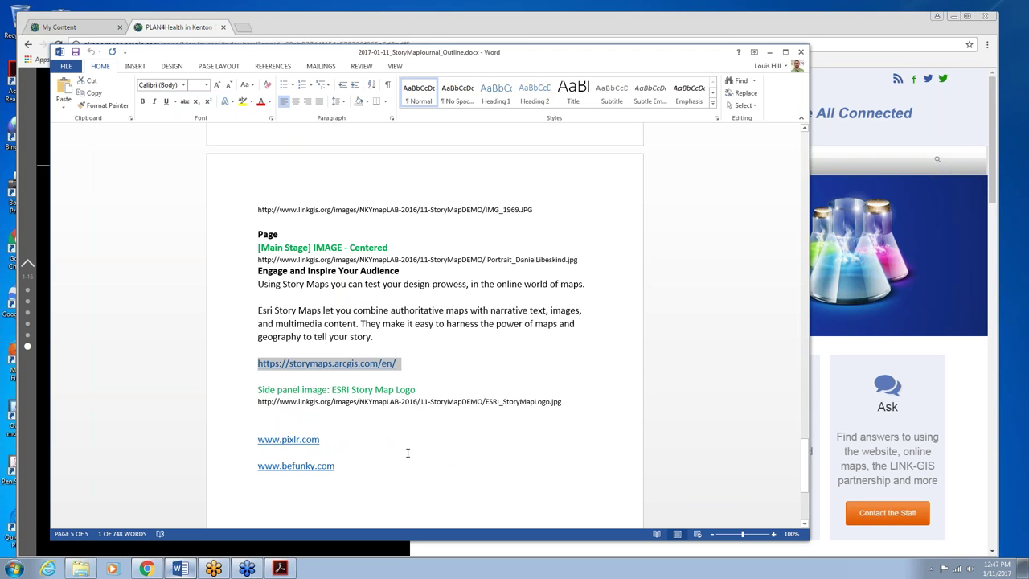
{"action": "left_click", "coordinate": [299, 439], "text": "ctrl"}
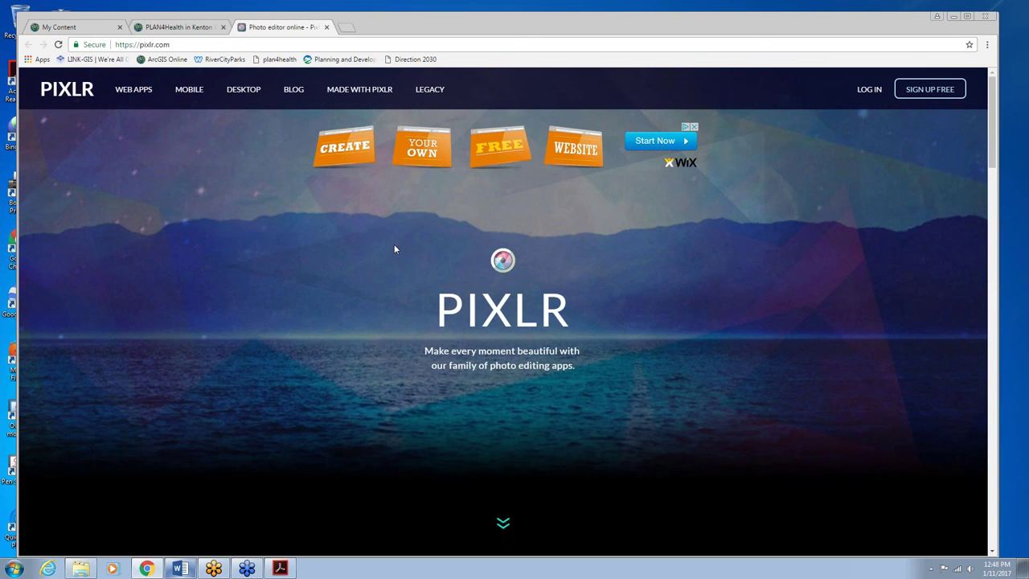
{"action": "scroll", "coordinate": [402, 266], "scroll_direction": "down", "scroll_amount": 3}
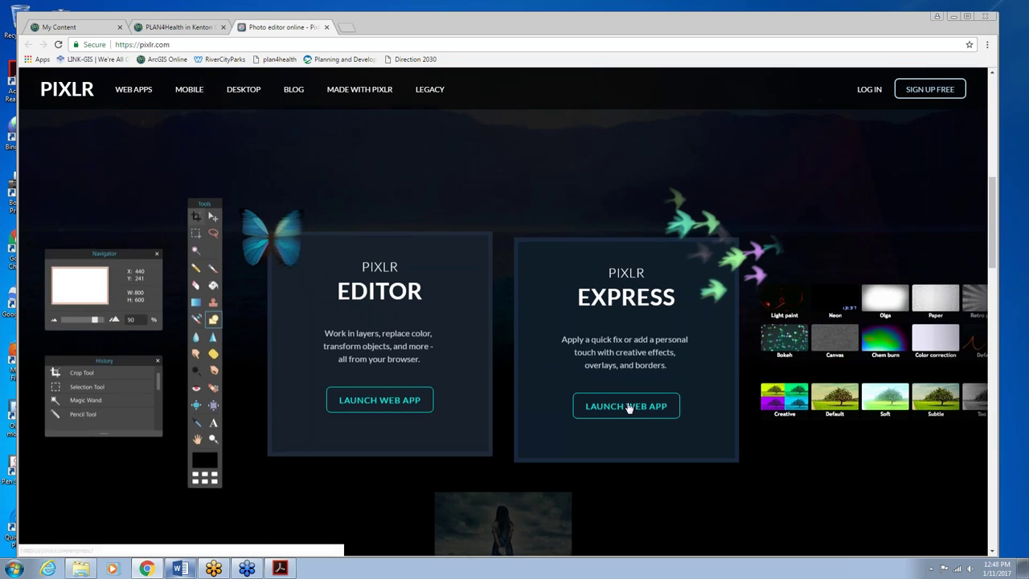
{"action": "left_click", "coordinate": [627, 407]}
{"action": "key", "text": "F5"}
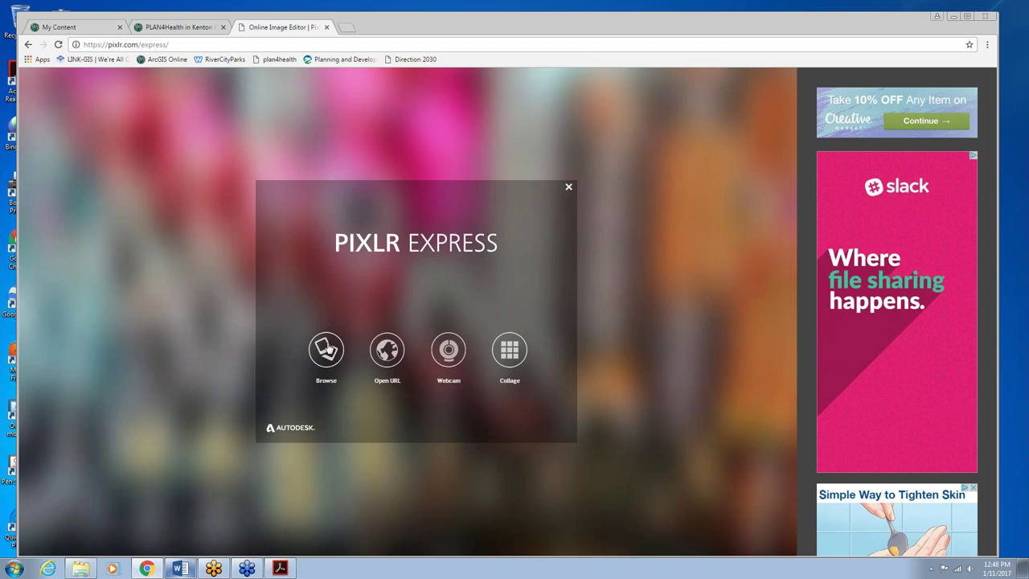
Step: Load the balcony photo overlooking the bridge from the NKYmapLAB-2016 drive's 11-StoryMapDEMO folder into Pixlr Express
{"action": "left_click", "coordinate": [328, 347]}
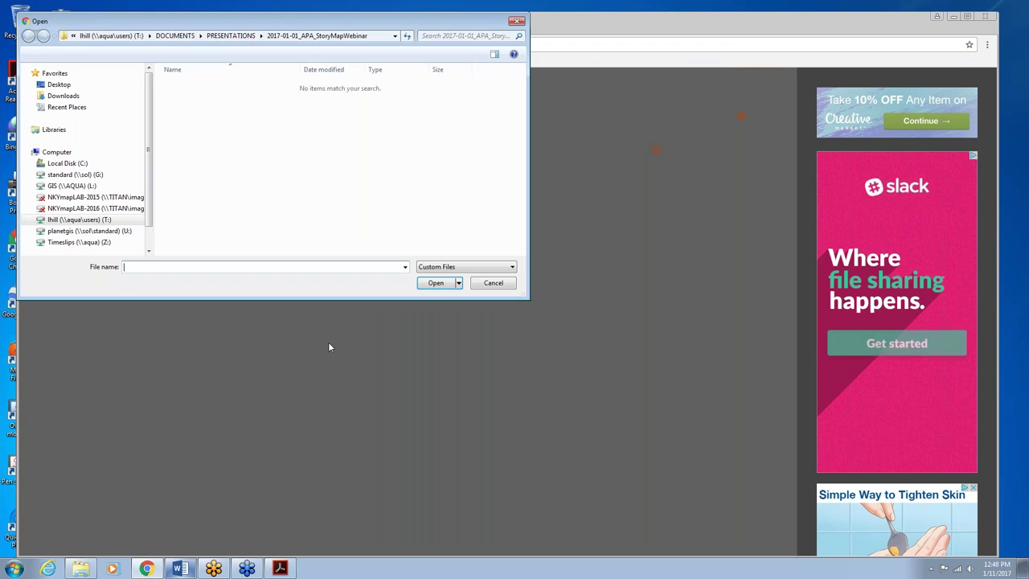
{"action": "left_click", "coordinate": [132, 211]}
{"action": "double_click", "coordinate": [206, 186]}
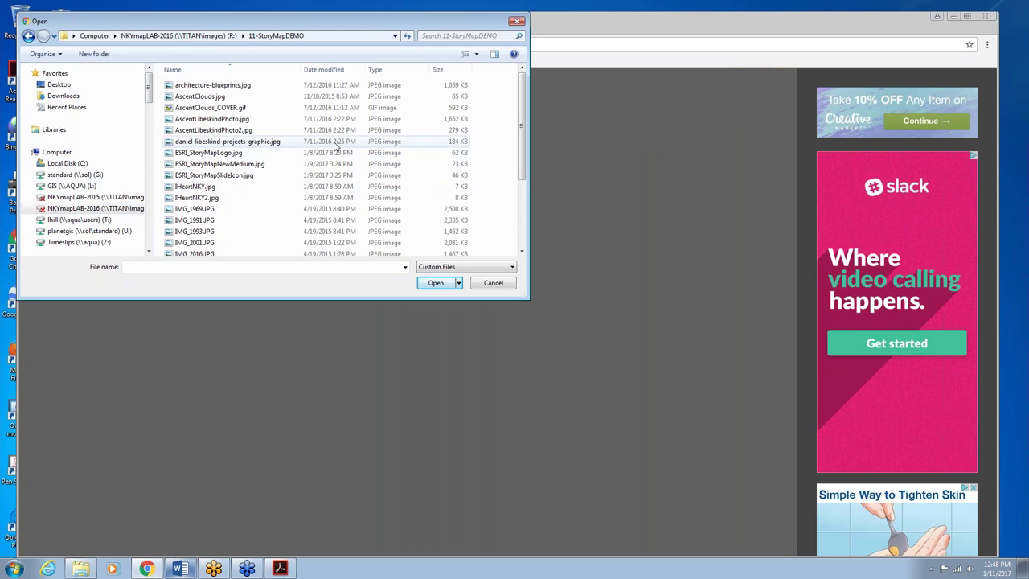
{"action": "left_click", "coordinate": [206, 225]}
{"action": "left_click", "coordinate": [435, 282]}
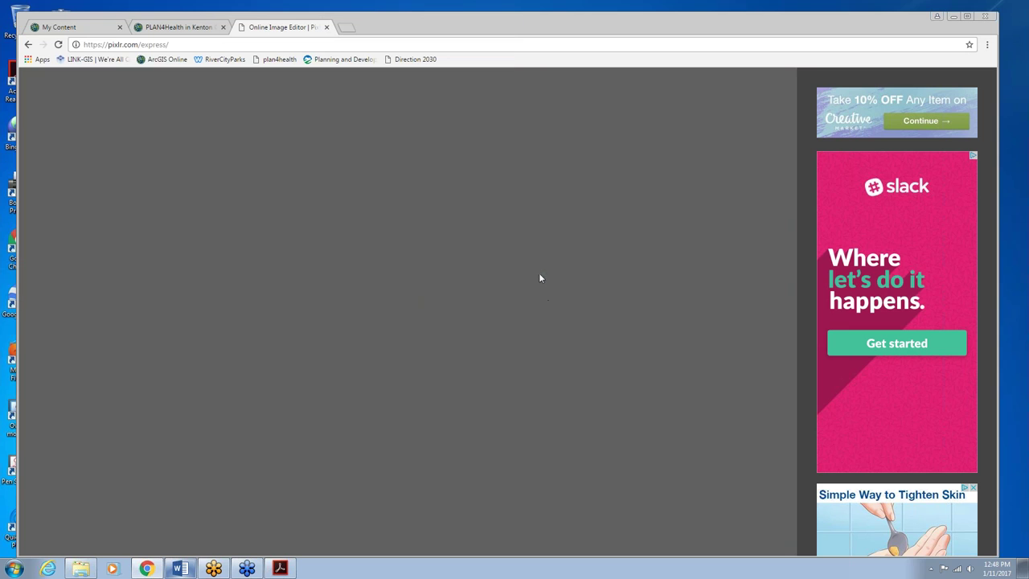
Step: Apply a circular Focal adjustment with blurring 50, centred on the bridge tower and enlarged around it
{"action": "left_click", "coordinate": [185, 530]}
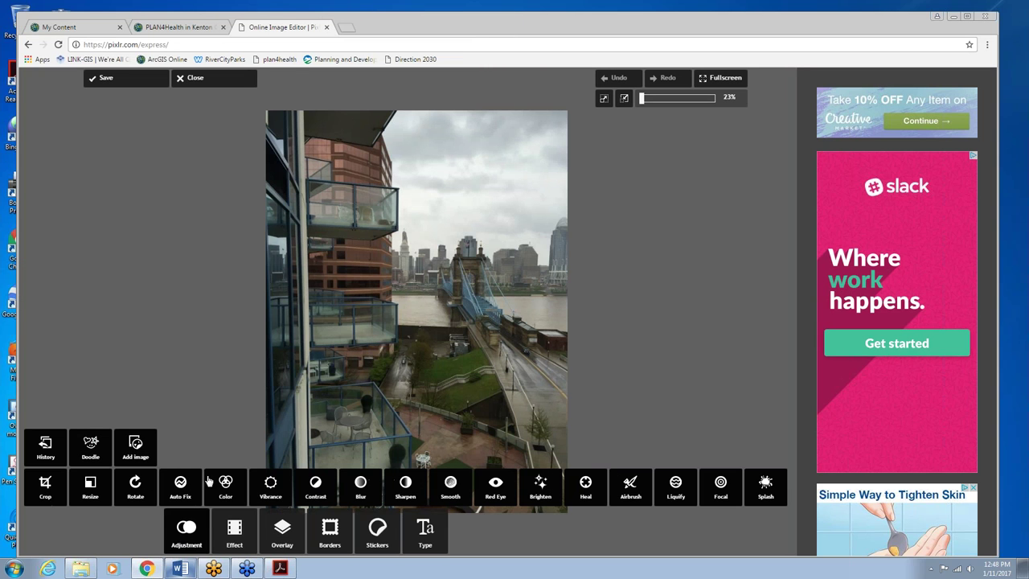
{"action": "left_click", "coordinate": [721, 486]}
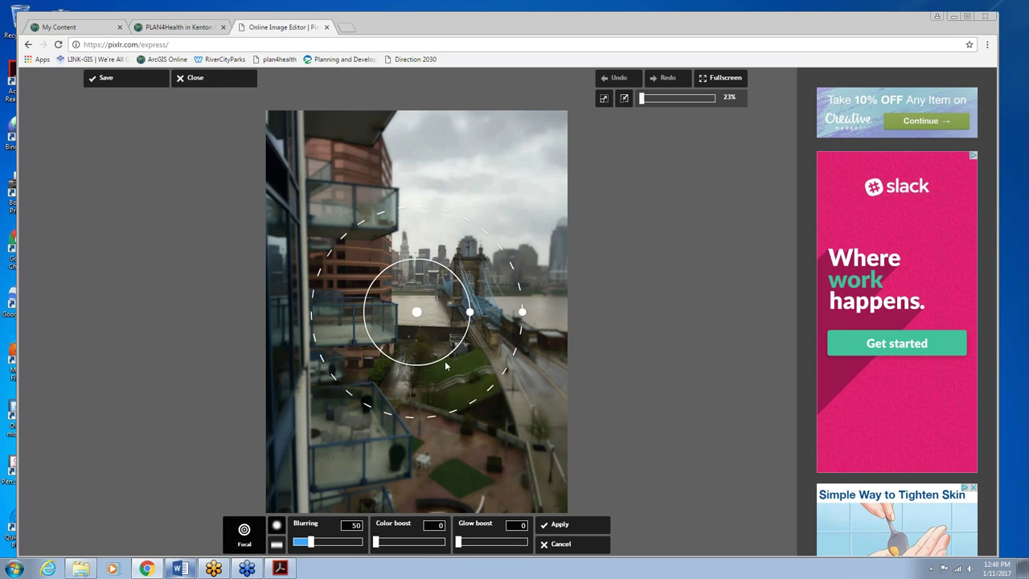
{"action": "left_click_drag", "start_coordinate": [416, 312], "coordinate": [602, 265]}
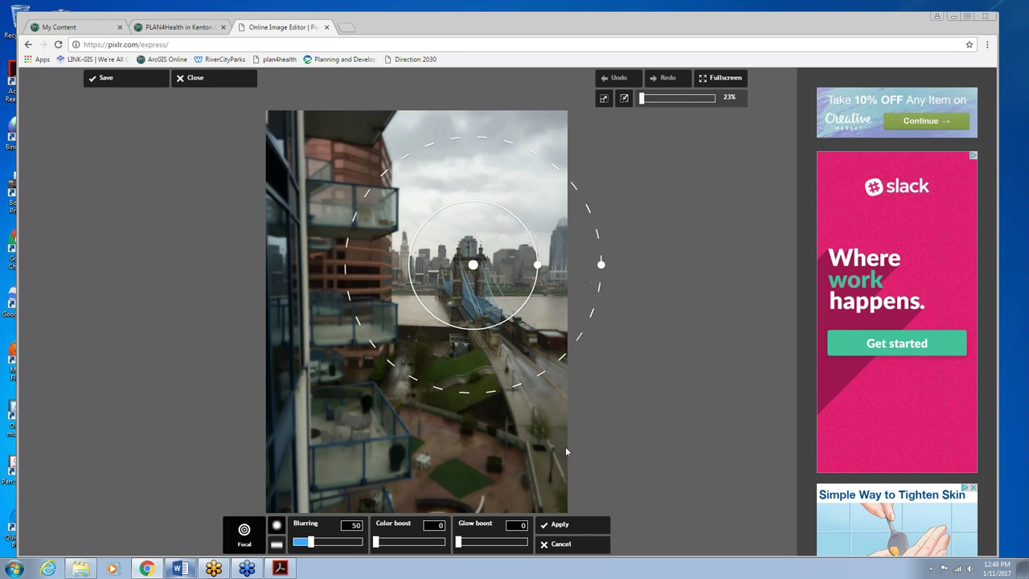
{"action": "left_click", "coordinate": [559, 524]}
Step: Open the Unicolor effects for the photo and try the Amy effect
{"action": "left_click", "coordinate": [234, 530]}
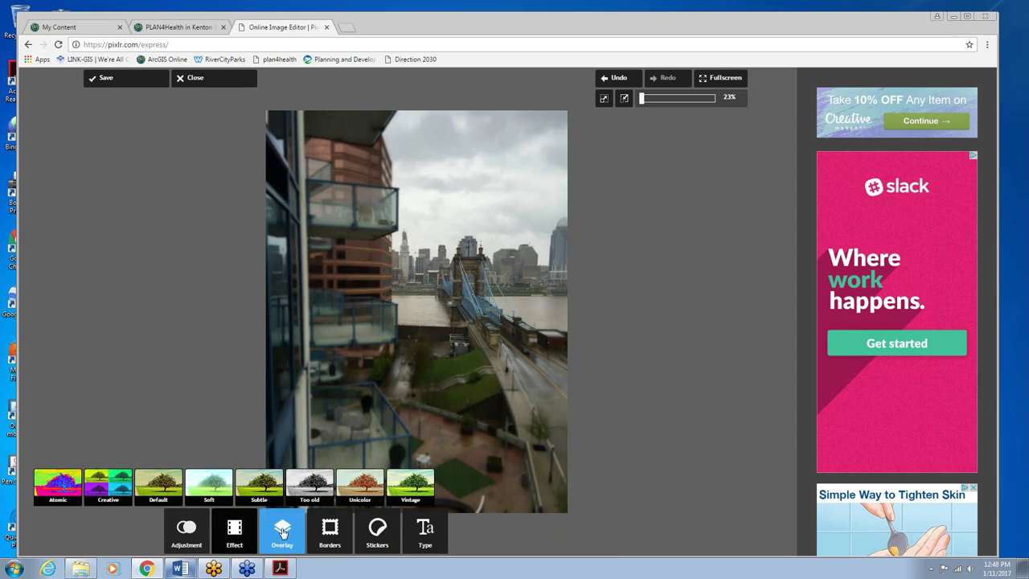
{"action": "left_click", "coordinate": [359, 484]}
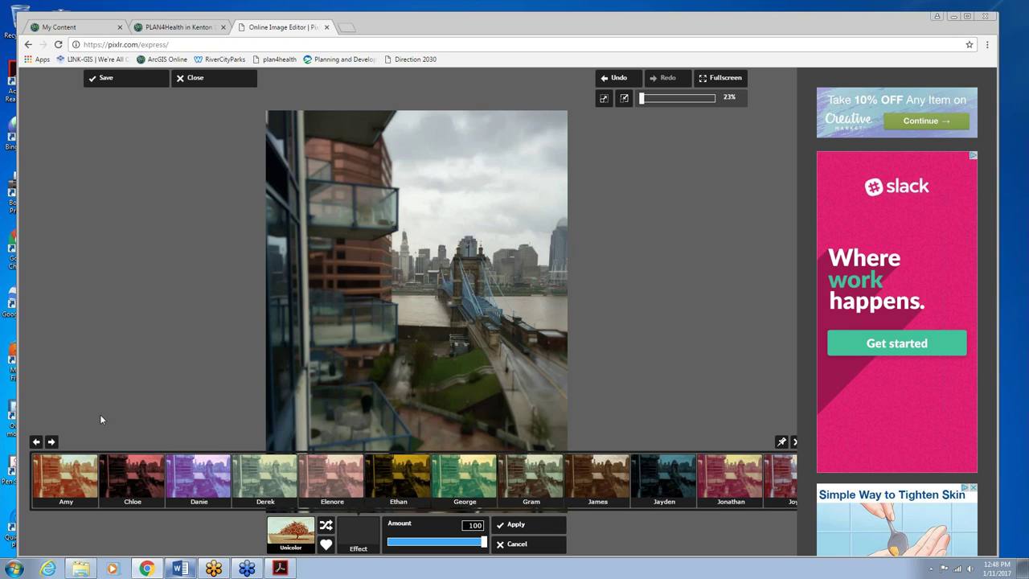
{"action": "left_click", "coordinate": [85, 455]}
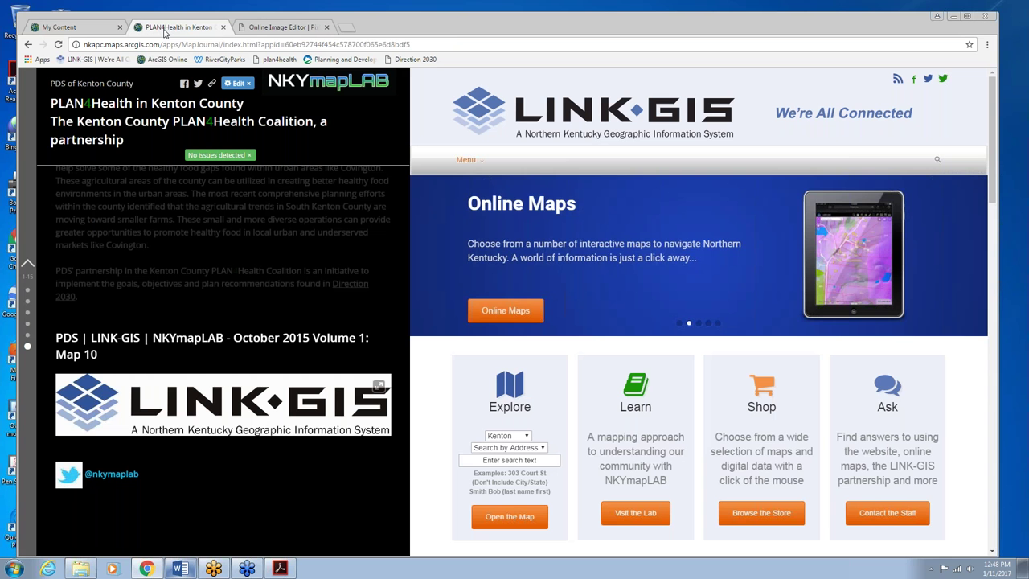
Step: Apply the Amy effect to the photo with its amount set to 54, and close the photo and Pixlr Express without saving
{"action": "left_click", "coordinate": [166, 29]}
{"action": "left_click", "coordinate": [285, 28]}
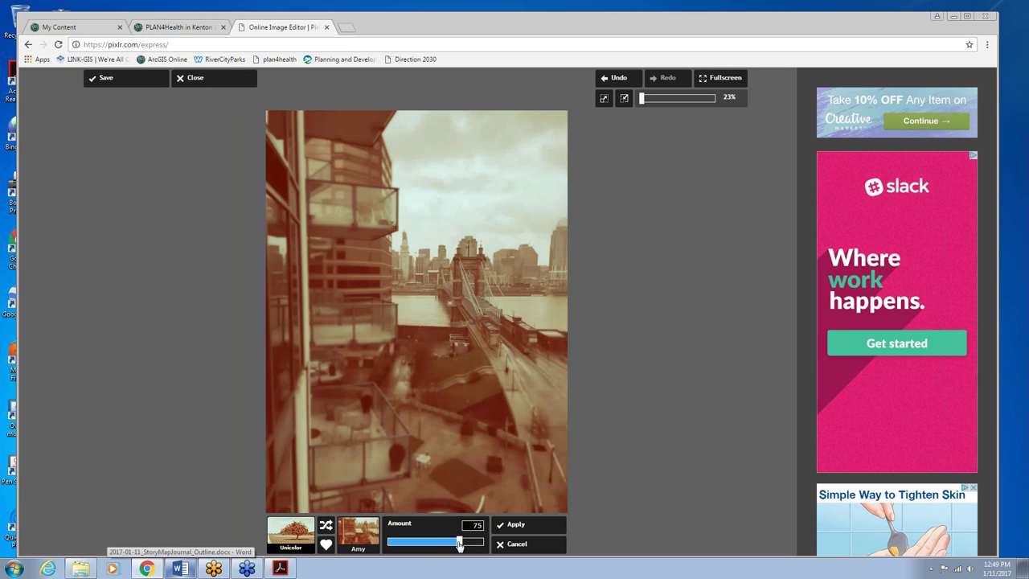
{"action": "mouse_move", "coordinate": [459, 548]}
{"action": "left_mouse_down"}
{"action": "mouse_move", "coordinate": [483, 548]}
{"action": "mouse_move", "coordinate": [418, 553]}
{"action": "mouse_move", "coordinate": [470, 555]}
{"action": "mouse_move", "coordinate": [438, 555]}
{"action": "left_mouse_up"}
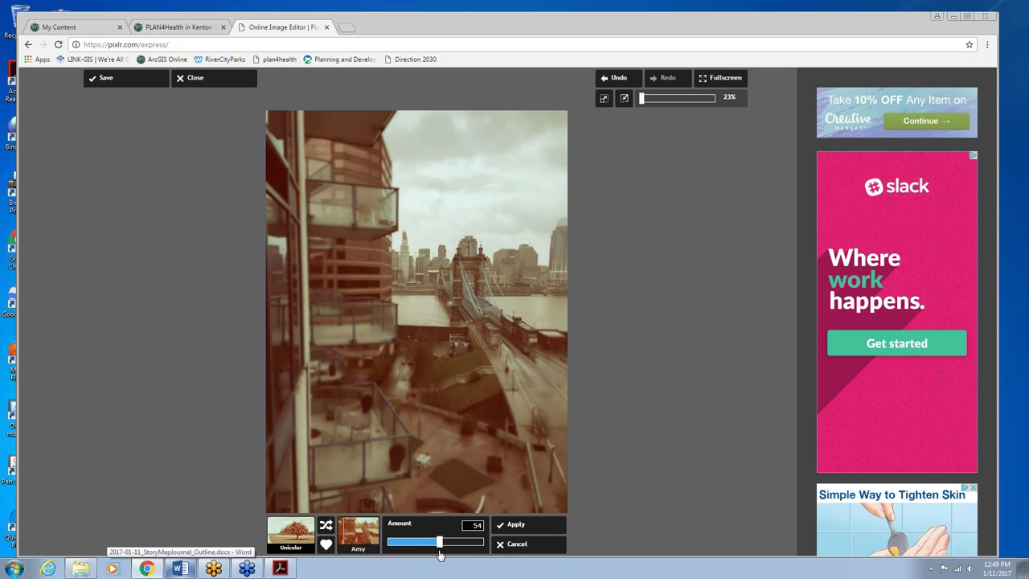
{"action": "left_click", "coordinate": [514, 524]}
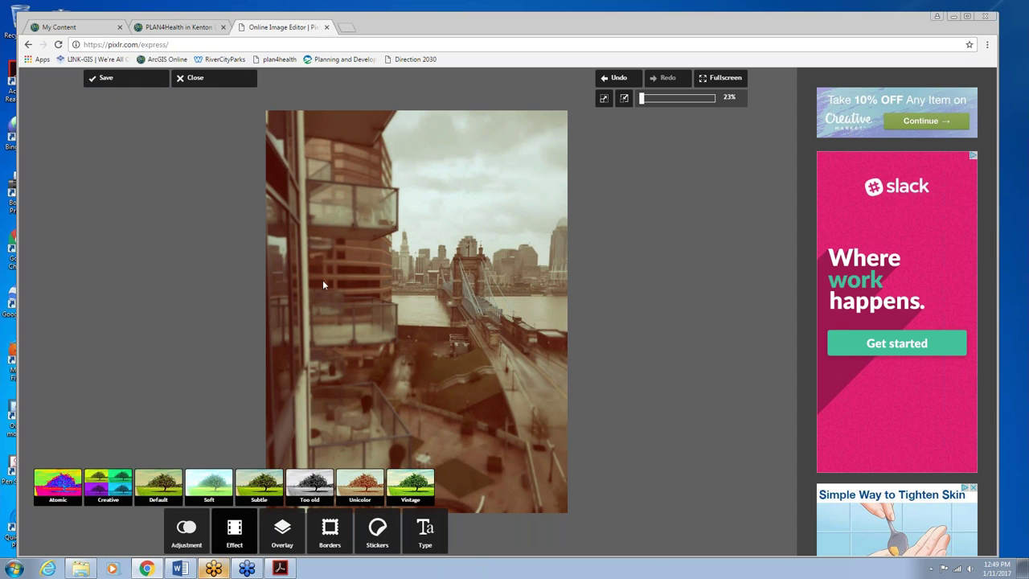
{"action": "left_click", "coordinate": [201, 83]}
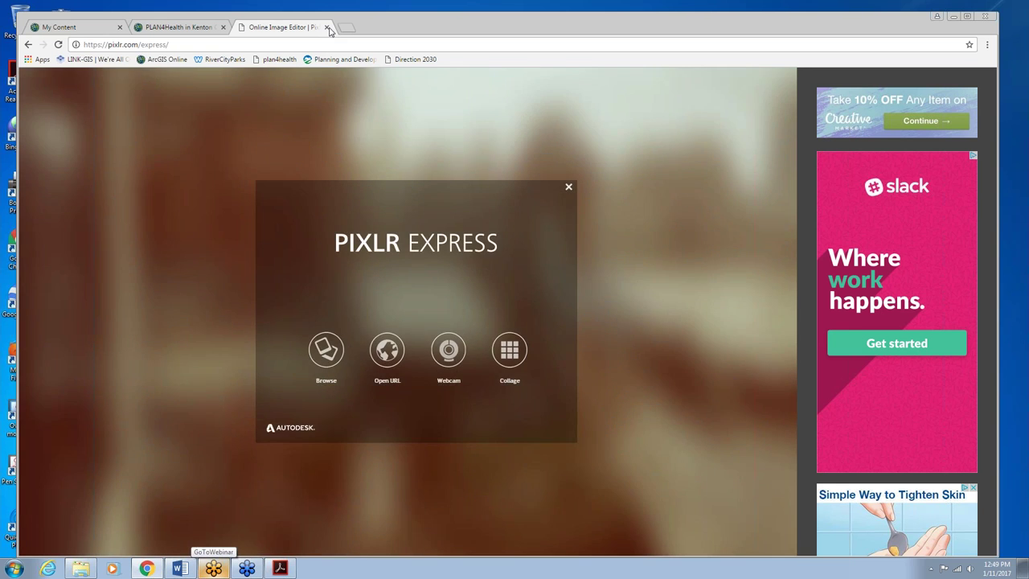
{"action": "left_click", "coordinate": [327, 28]}
{"action": "left_click", "coordinate": [180, 569]}
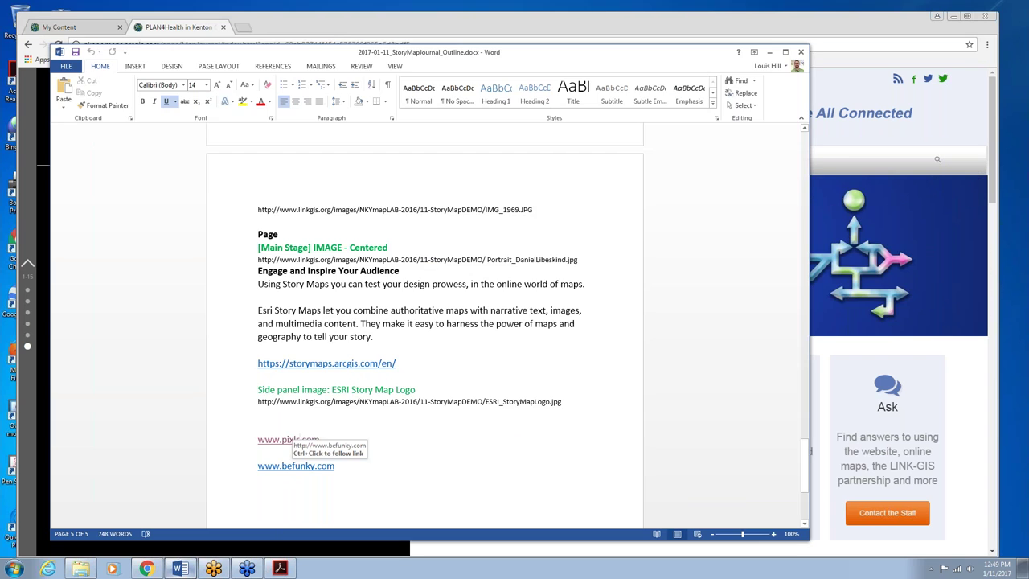
{"action": "left_click", "coordinate": [288, 468], "text": "ctrl"}
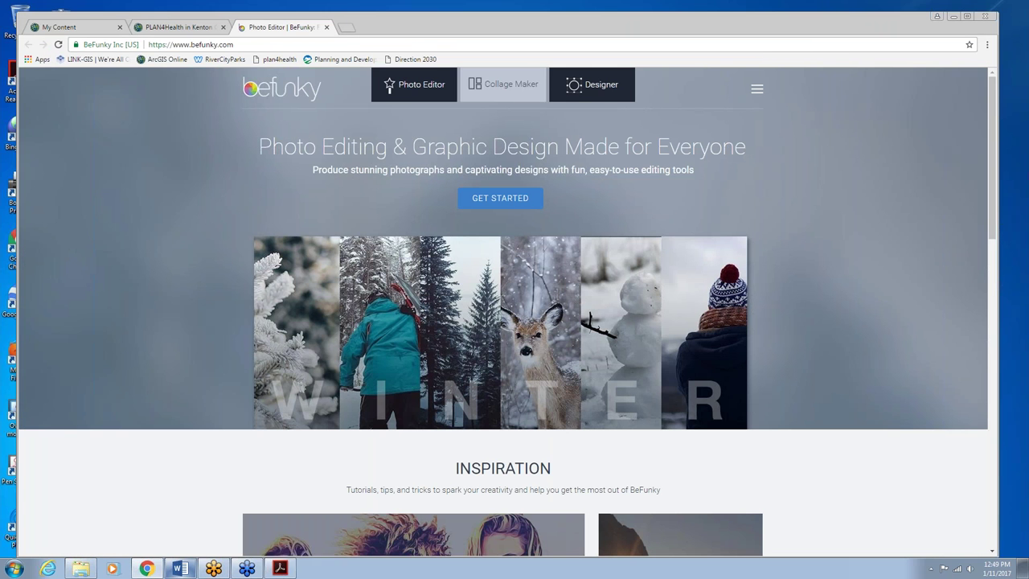
{"action": "left_click", "coordinate": [520, 90]}
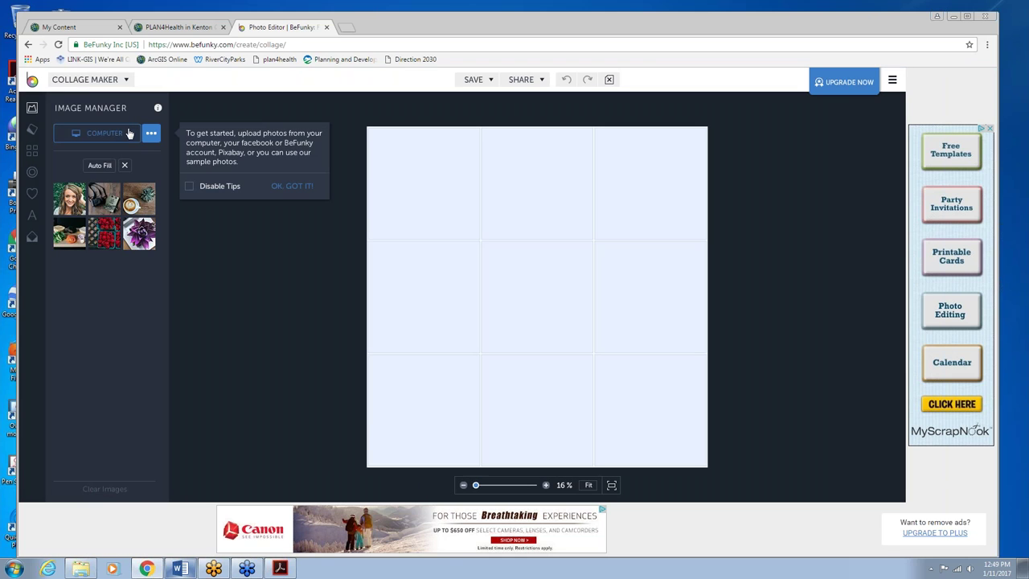
Step: Upload five consecutive photos from the 11-StoryMapDEMO folder to the collage's image manager, starting with IMG_1969.JPG
{"action": "left_click", "coordinate": [129, 134]}
{"action": "left_click", "coordinate": [230, 208]}
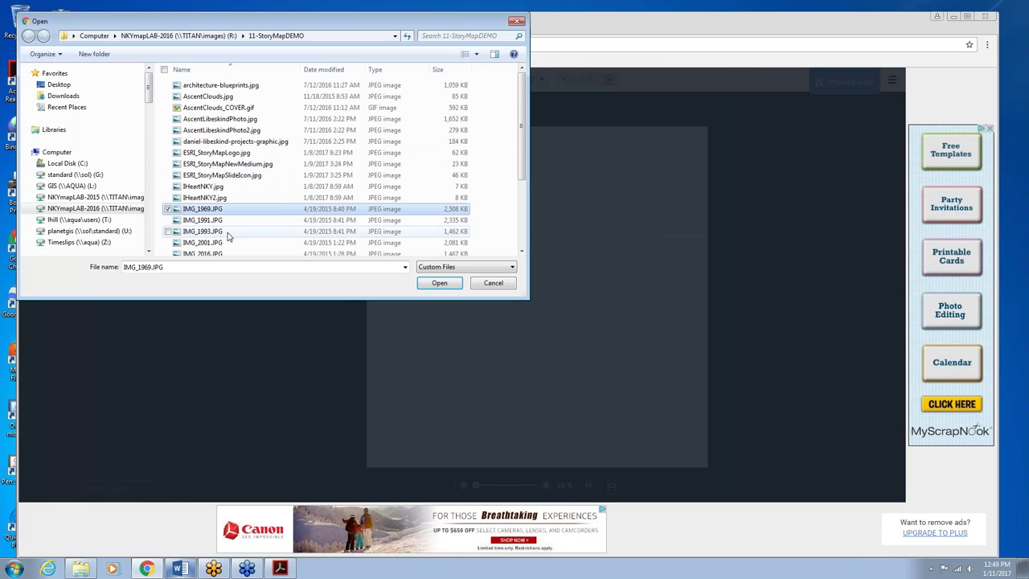
{"action": "scroll", "coordinate": [229, 232], "scroll_direction": "down", "scroll_amount": 1}
{"action": "left_click", "coordinate": [229, 227], "text": "shift"}
{"action": "left_click", "coordinate": [461, 285]}
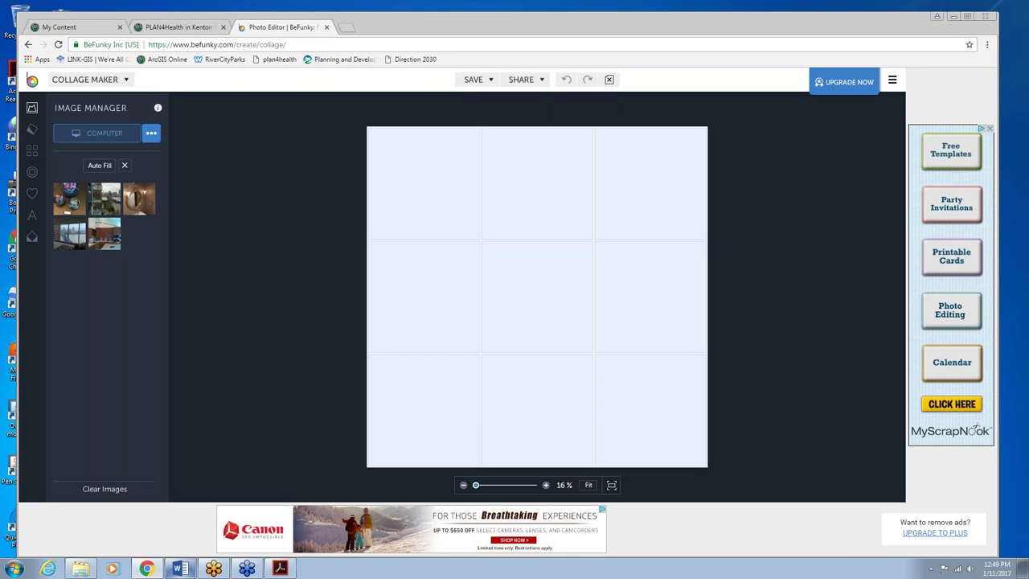
Step: Browse the Grid collage layouts and apply the Featured layout with six cells of mixed sizes
{"action": "left_click", "coordinate": [32, 151]}
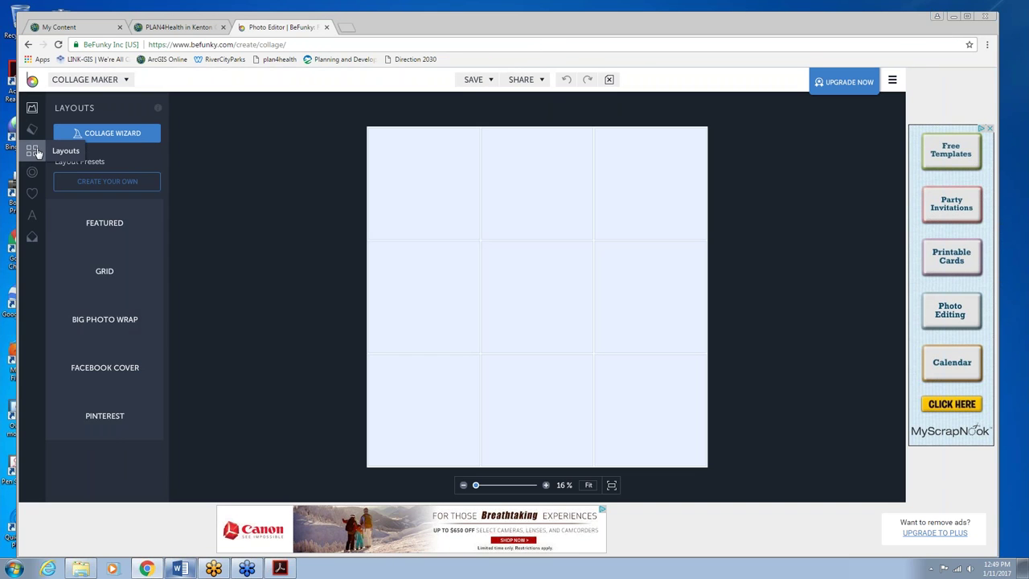
{"action": "left_click", "coordinate": [105, 271]}
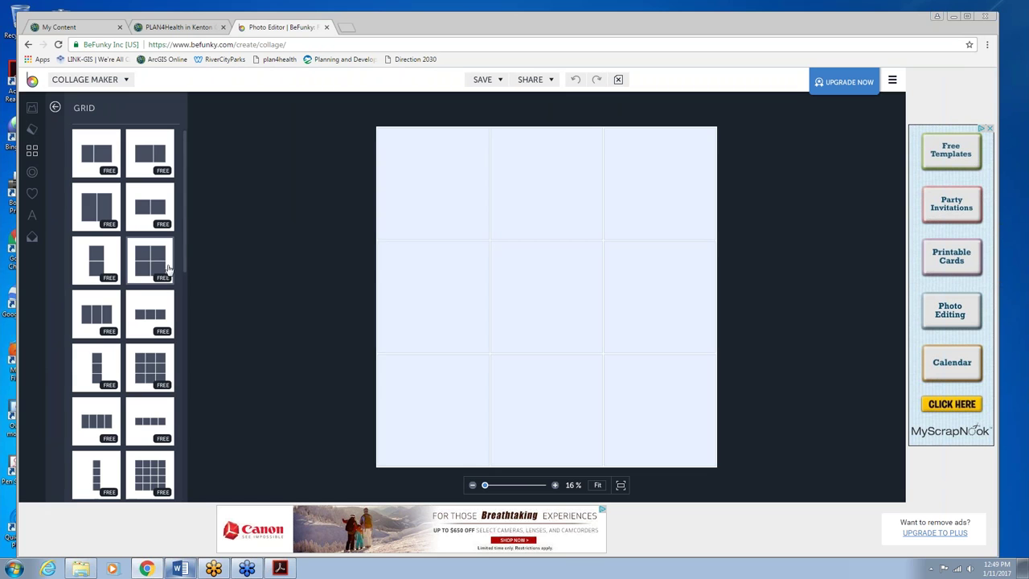
{"action": "scroll", "coordinate": [154, 265], "scroll_direction": "down", "scroll_amount": 2}
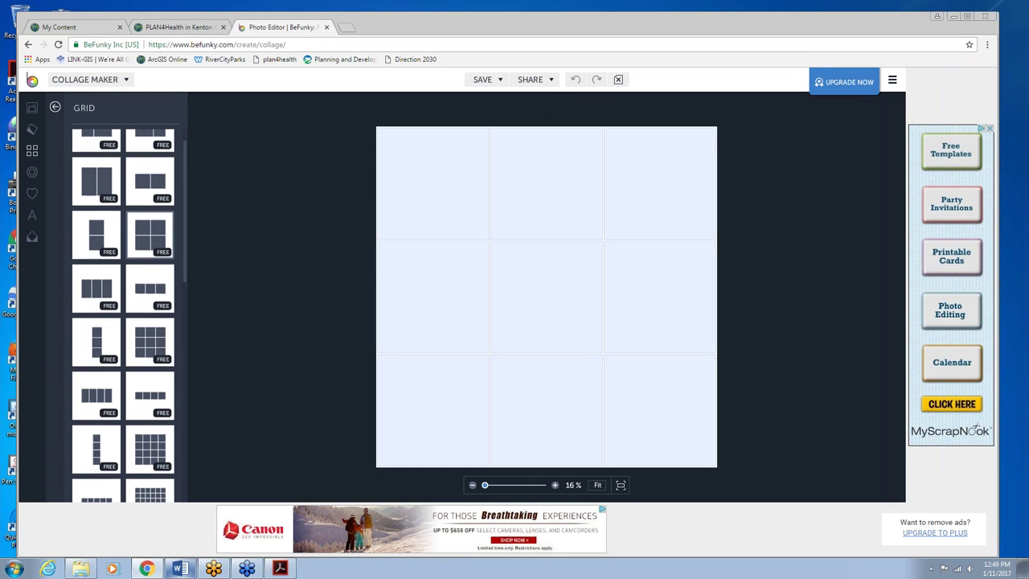
{"action": "scroll", "coordinate": [152, 241], "scroll_direction": "down", "scroll_amount": 4}
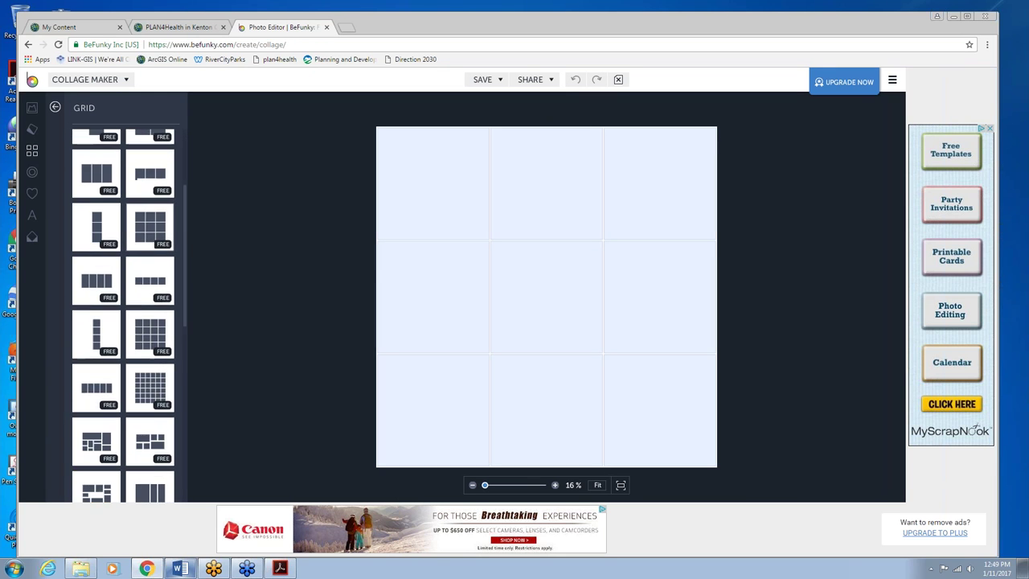
{"action": "scroll", "coordinate": [151, 368], "scroll_direction": "up", "scroll_amount": 1}
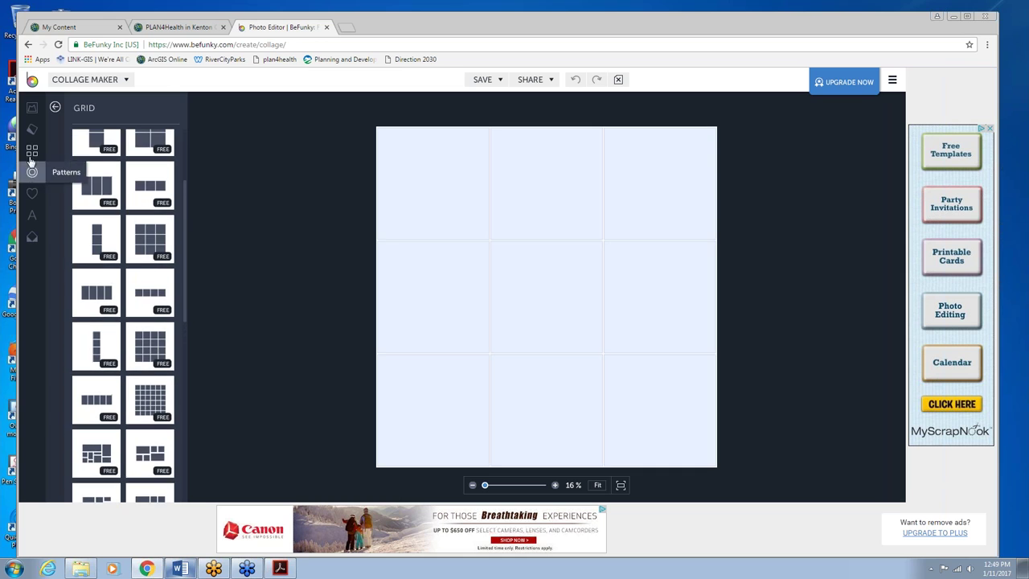
{"action": "left_click", "coordinate": [32, 150]}
{"action": "left_click", "coordinate": [93, 219]}
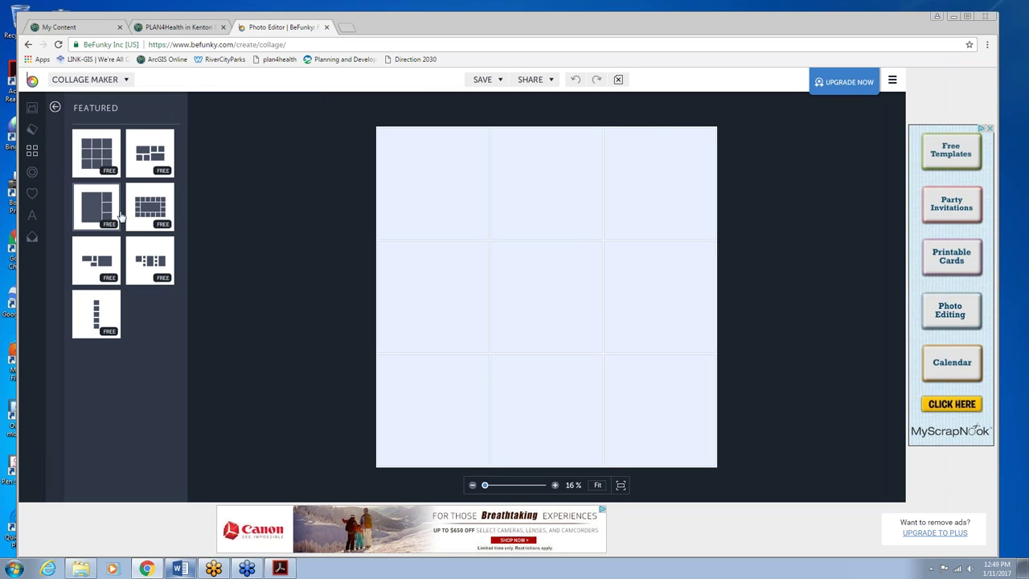
{"action": "left_click", "coordinate": [150, 157]}
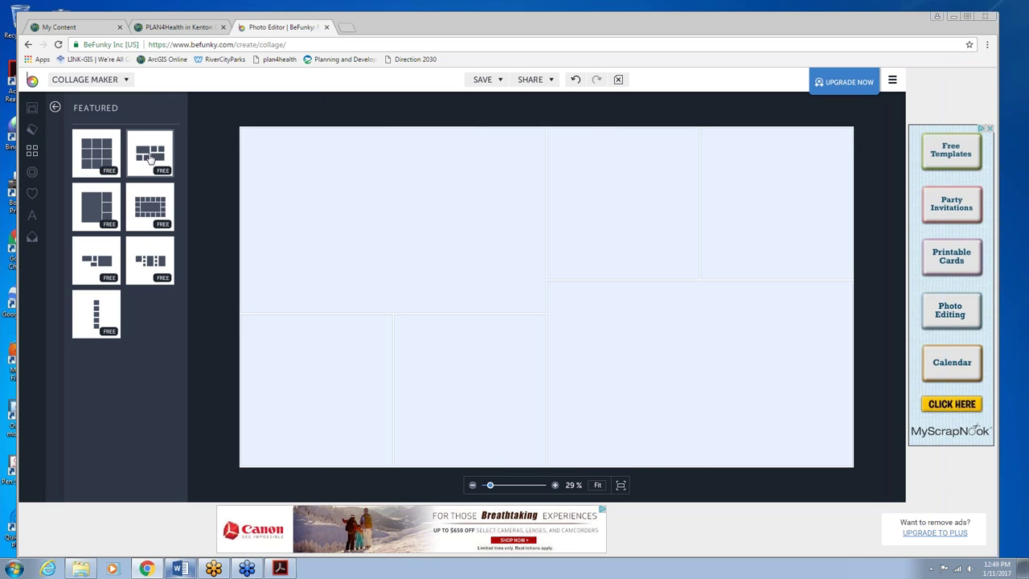
Step: Place the balcony, mirror, glass ball, window view and kitchen photos in the collage cells, shifting the mirror photo to show the sink
{"action": "left_click", "coordinate": [33, 107]}
{"action": "left_click_drag", "start_coordinate": [113, 201], "coordinate": [354, 386]}
{"action": "left_click_drag", "start_coordinate": [69, 198], "coordinate": [460, 386]}
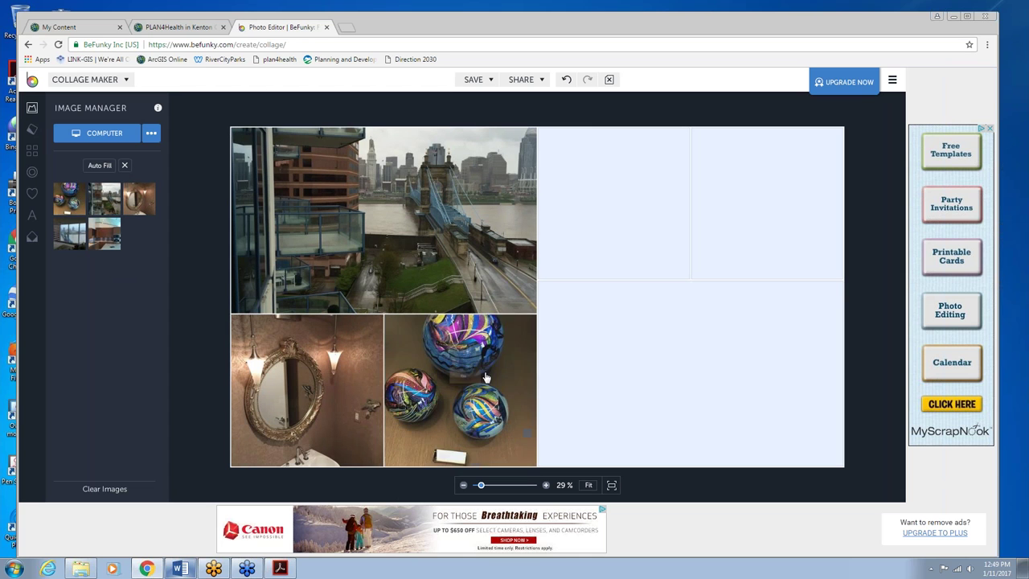
{"action": "left_click_drag", "start_coordinate": [278, 361], "coordinate": [277, 339]}
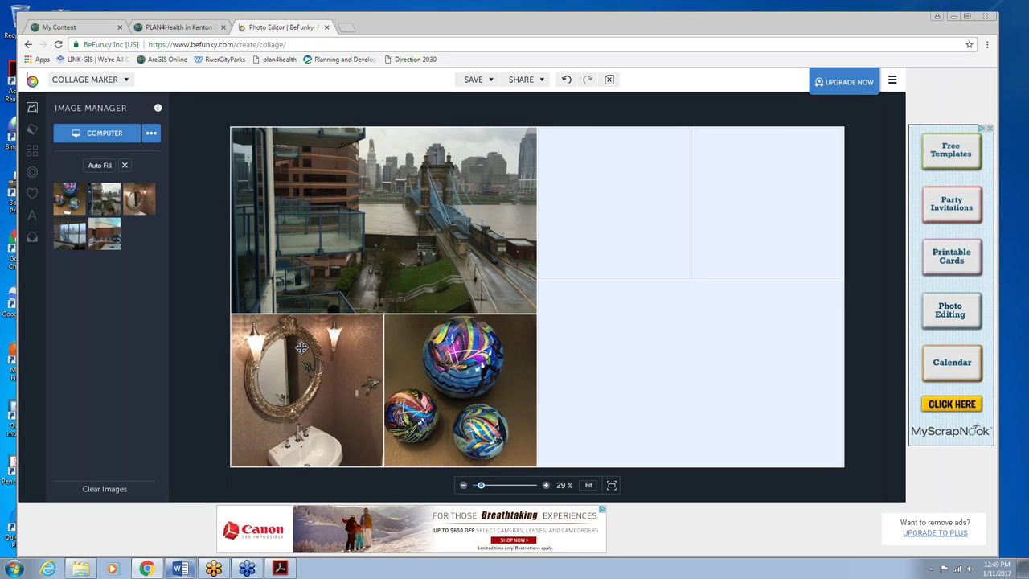
{"action": "left_click_drag", "start_coordinate": [70, 233], "coordinate": [587, 364]}
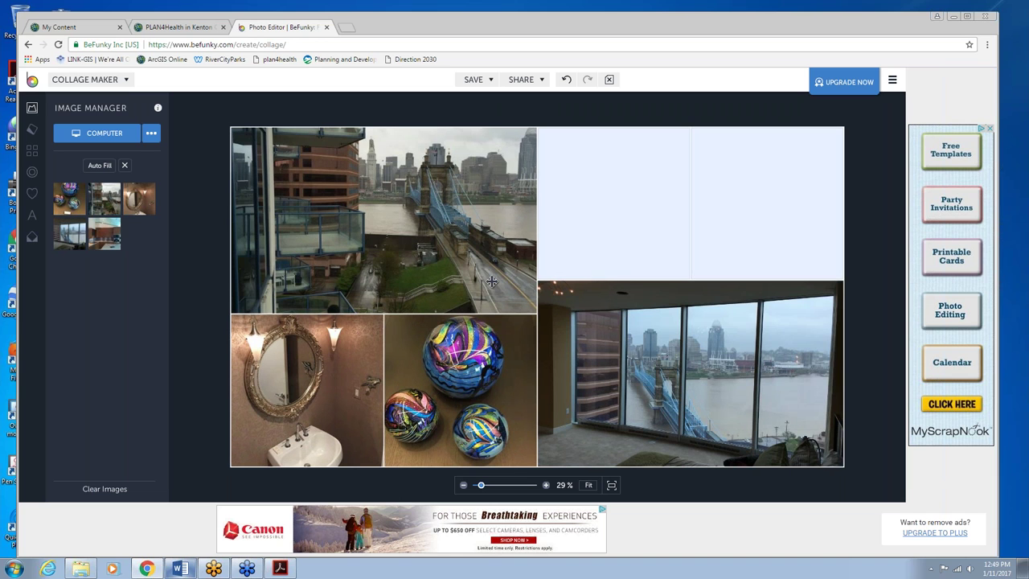
{"action": "left_click_drag", "start_coordinate": [104, 233], "coordinate": [635, 178]}
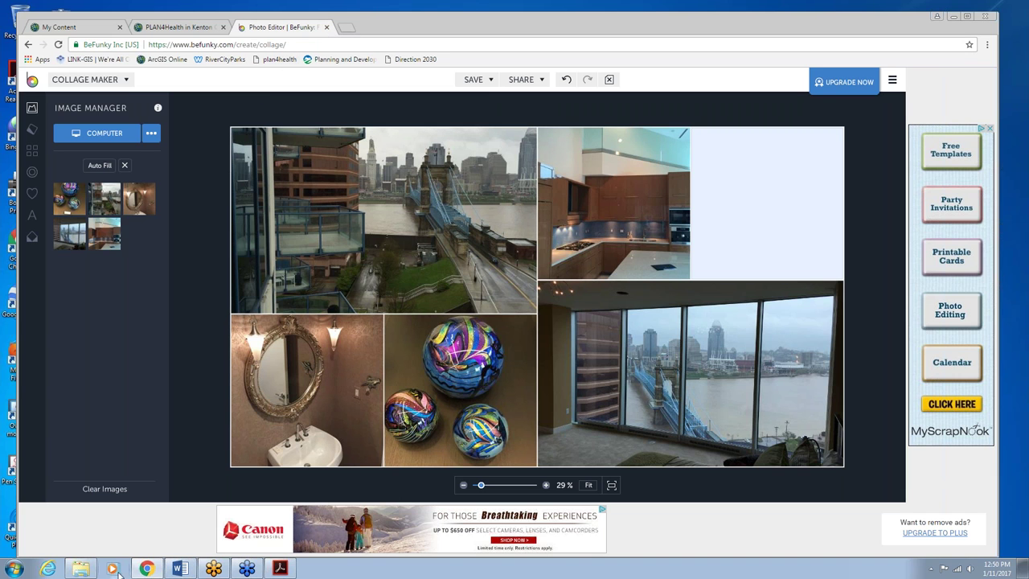
Step: Return to the PLAN4Health story map and view the Kenton County PLAN4Health Coalition section with its embedded website
{"action": "left_click", "coordinate": [157, 571]}
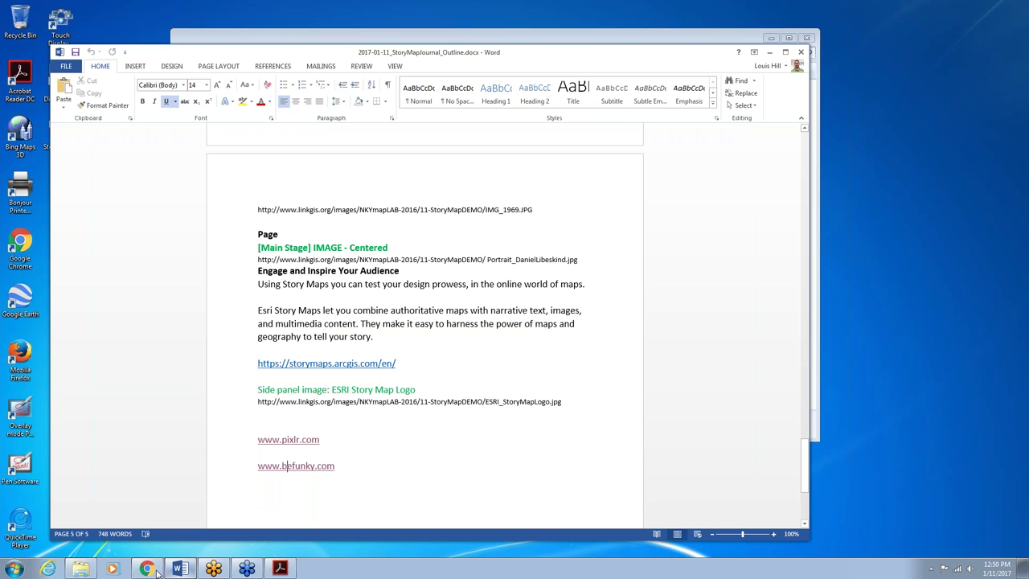
{"action": "left_click", "coordinate": [147, 568]}
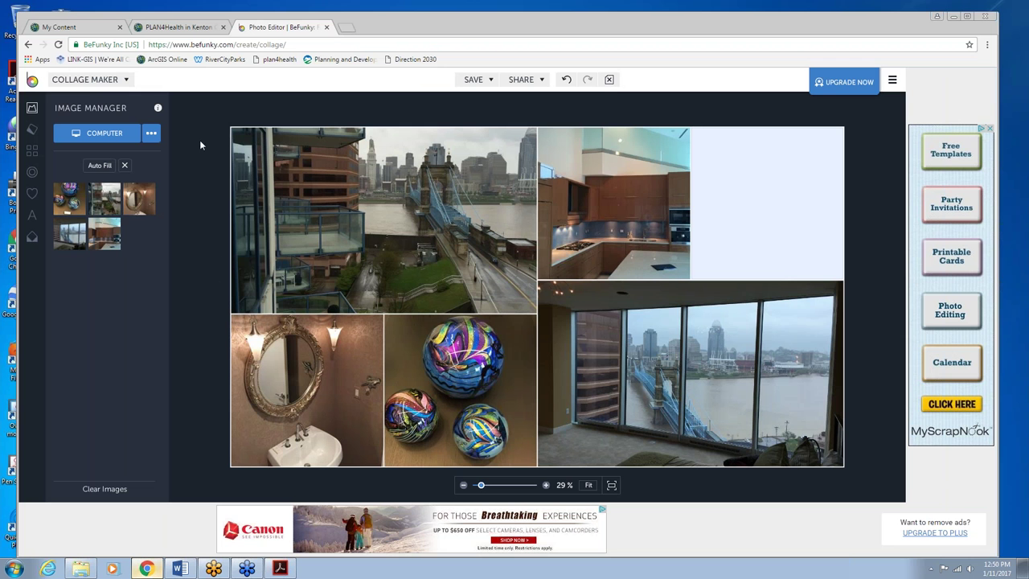
{"action": "left_click", "coordinate": [153, 30]}
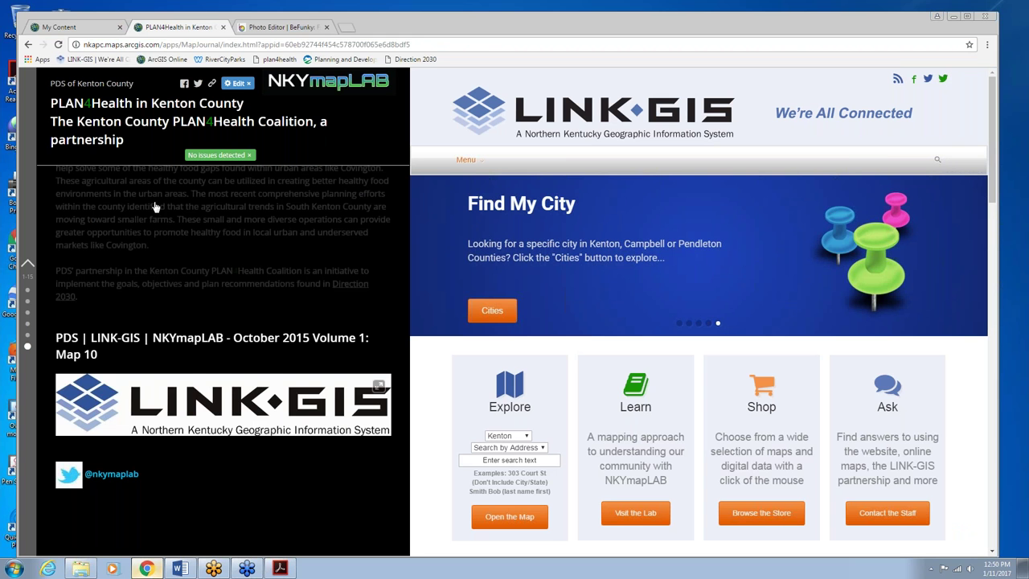
{"action": "left_click", "coordinate": [27, 269]}
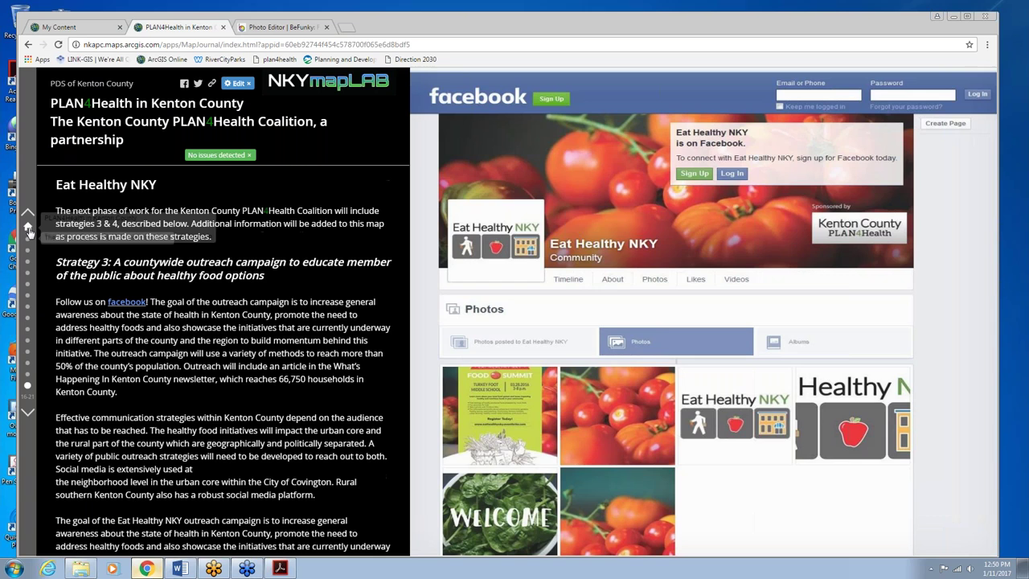
{"action": "left_click", "coordinate": [26, 230]}
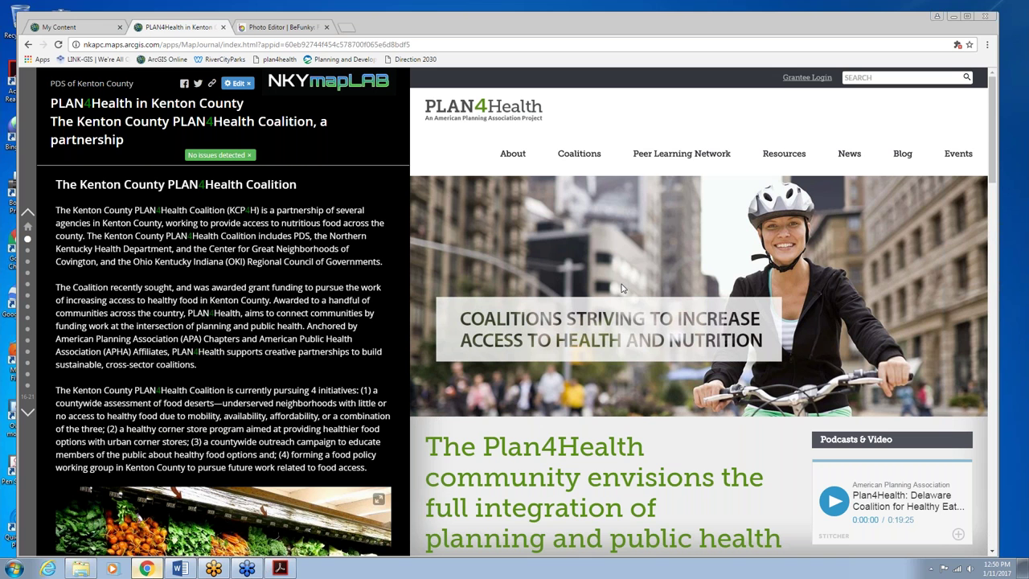
{"action": "scroll", "coordinate": [587, 455], "scroll_direction": "down", "scroll_amount": 2}
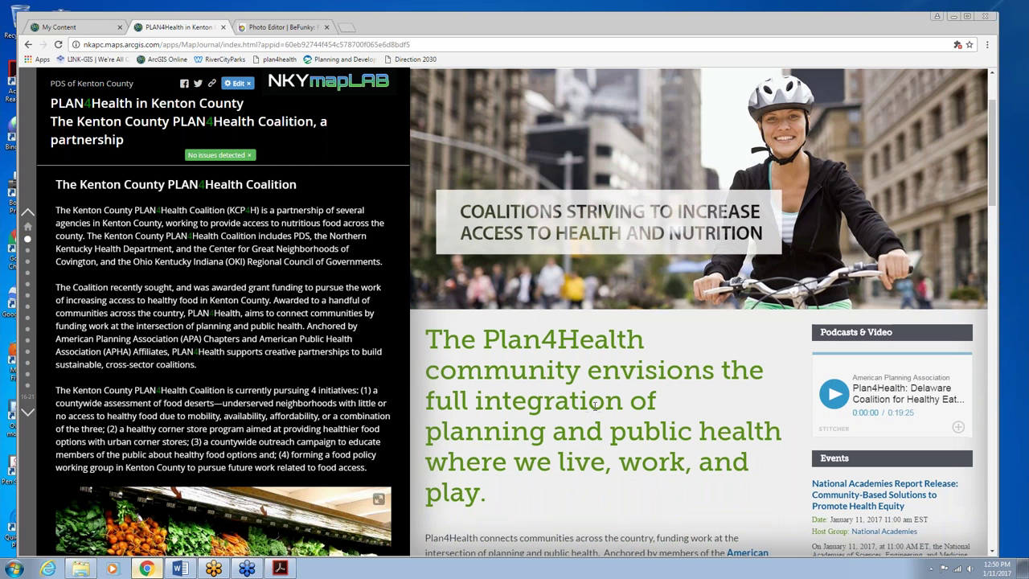
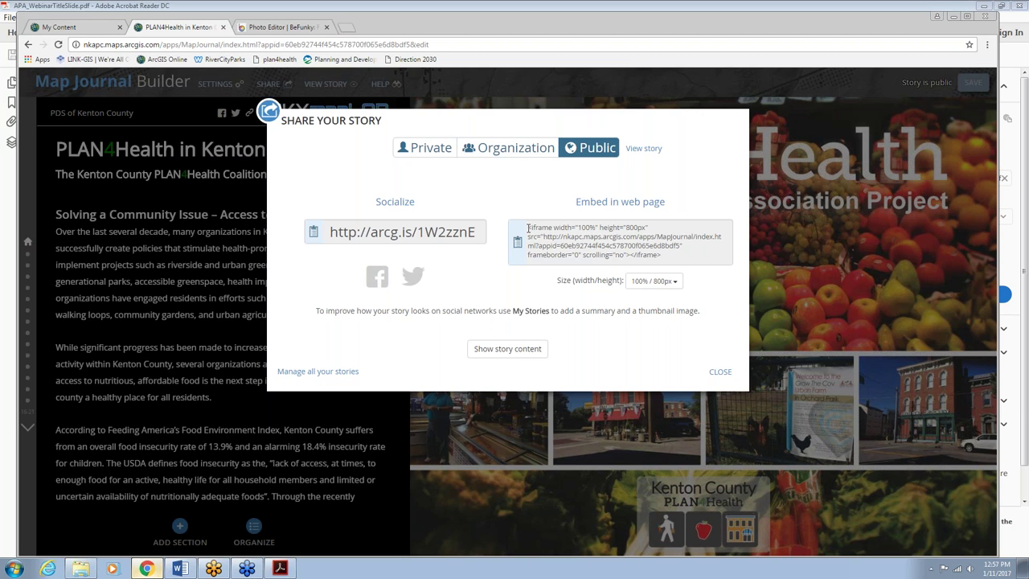
Step: Select the story's iframe embed code in the Map Journal Builder's sharing options and close them
{"action": "left_click", "coordinate": [601, 227]}
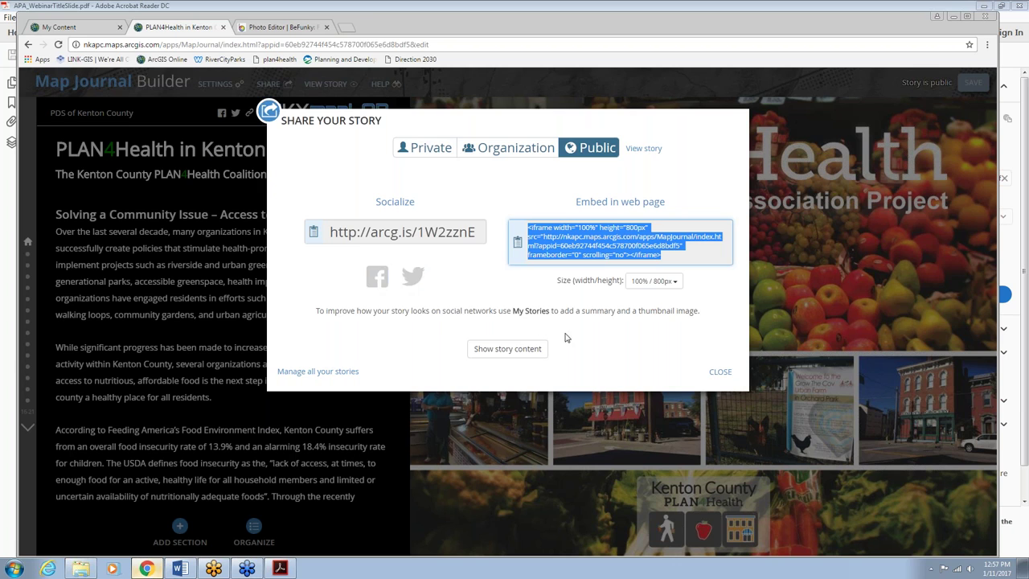
{"action": "left_click", "coordinate": [720, 371]}
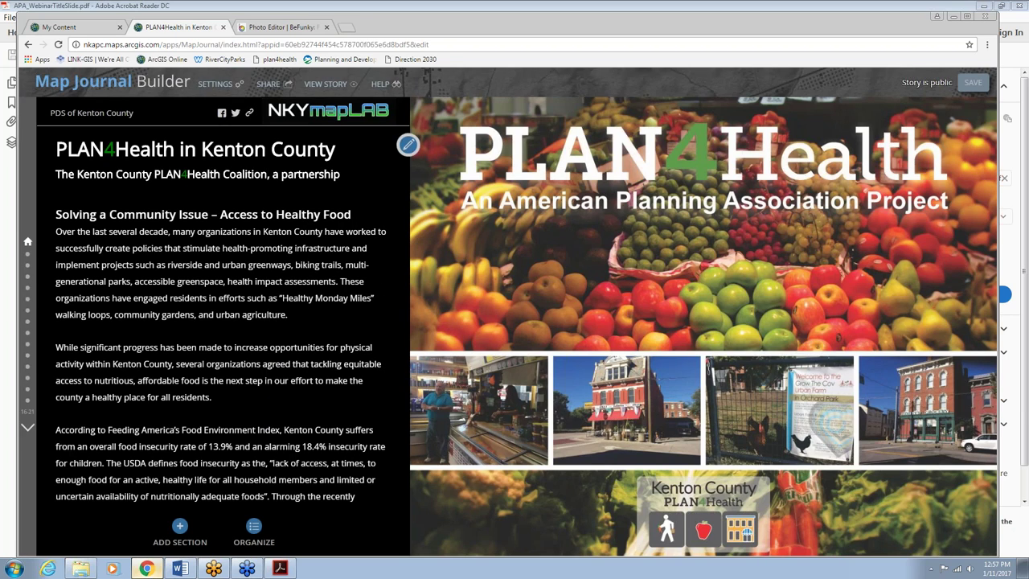
Step: Examine the story's Header settings for the logo, tagline and social sharing options, leaving them without changes
{"action": "left_click", "coordinate": [219, 84]}
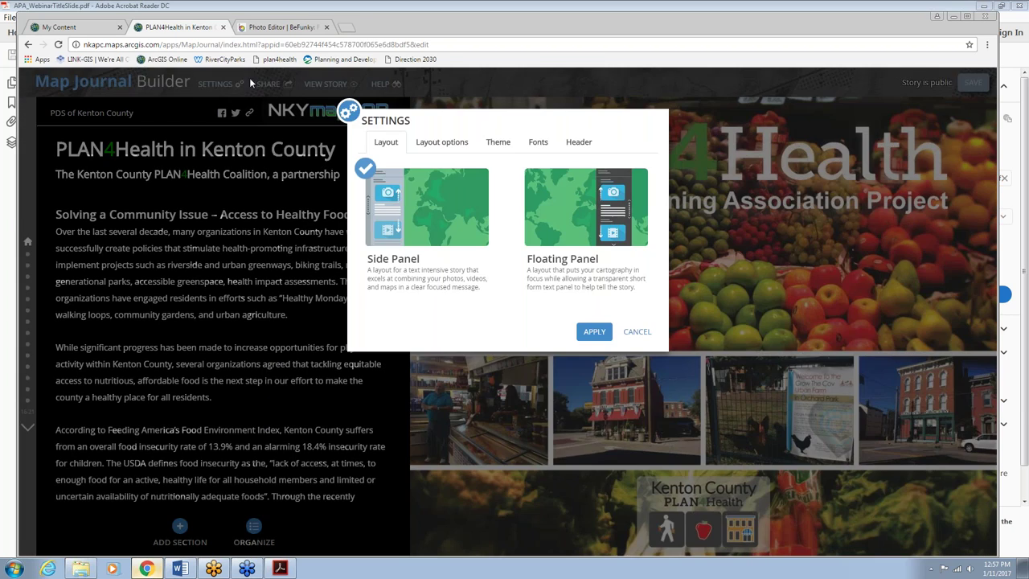
{"action": "left_click", "coordinate": [576, 145]}
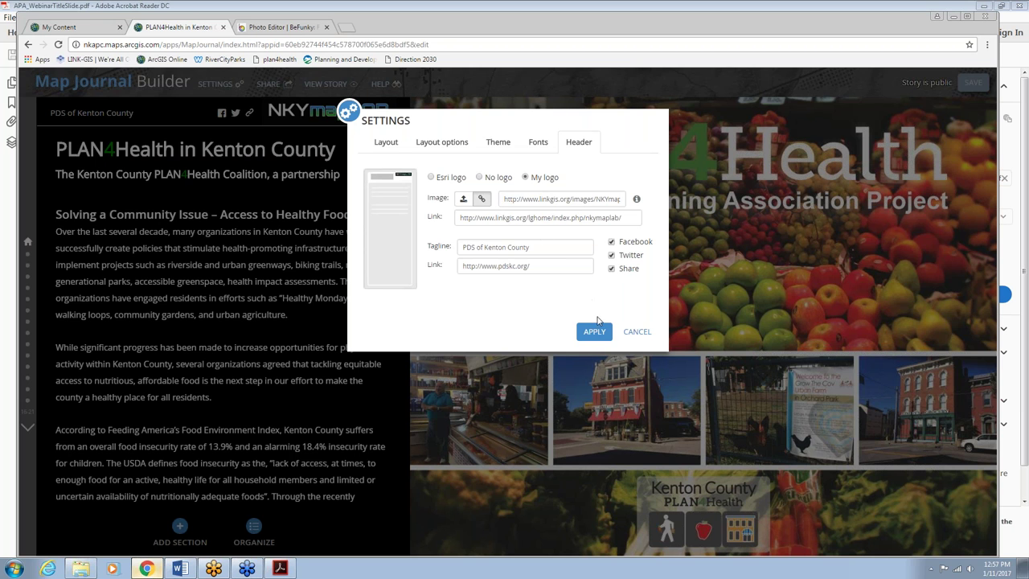
{"action": "left_click", "coordinate": [637, 332]}
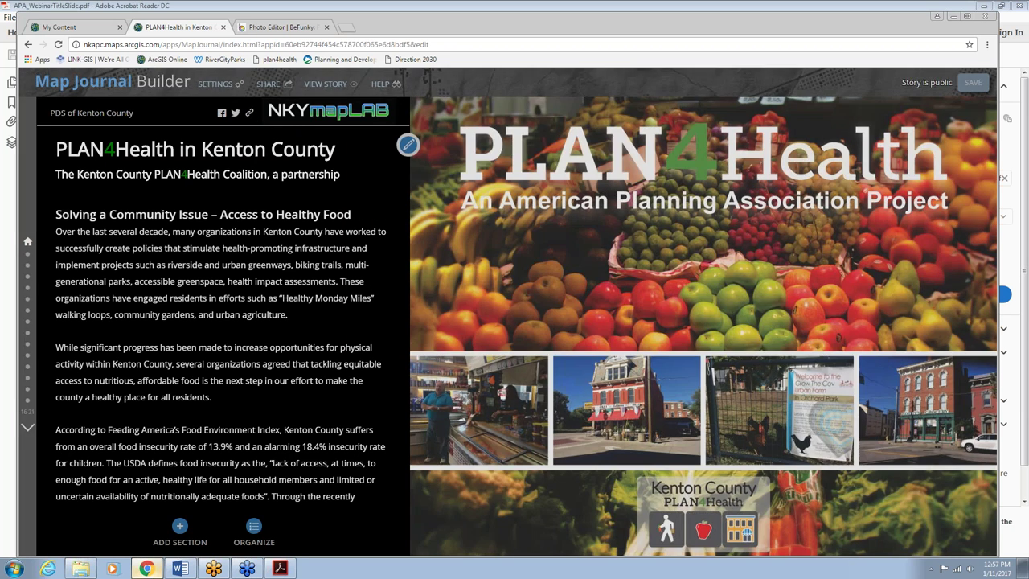
Step: View the short link and embed code offered by the story header's sharing link, and return to the My Content list
{"action": "left_click", "coordinate": [250, 112]}
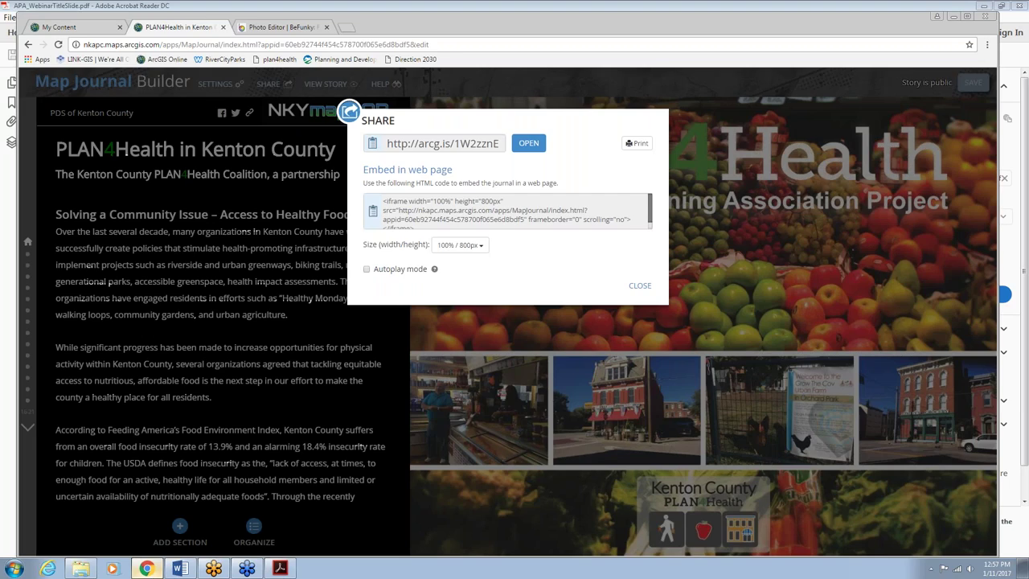
{"action": "left_click", "coordinate": [640, 287]}
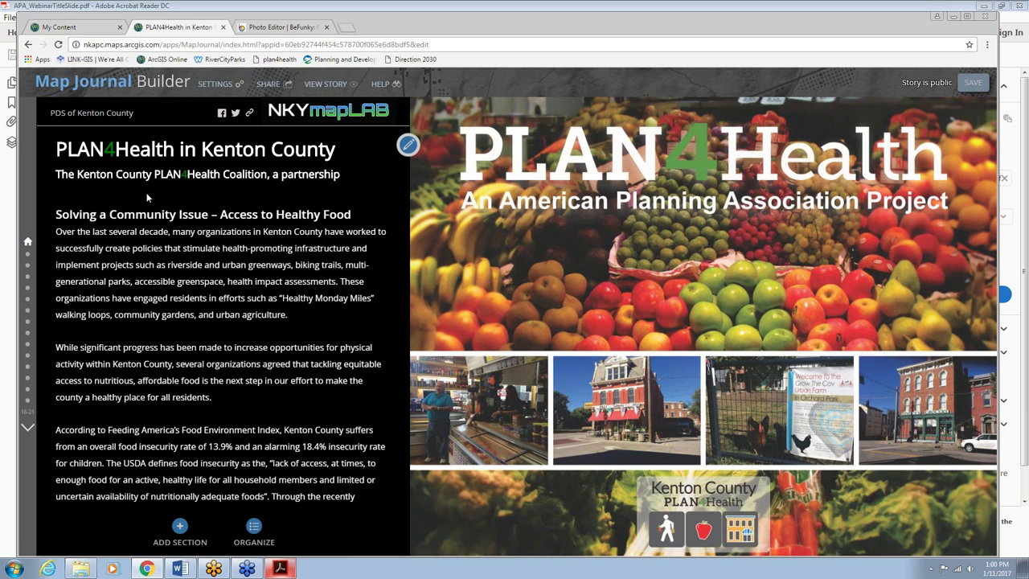
{"action": "left_click", "coordinate": [107, 30]}
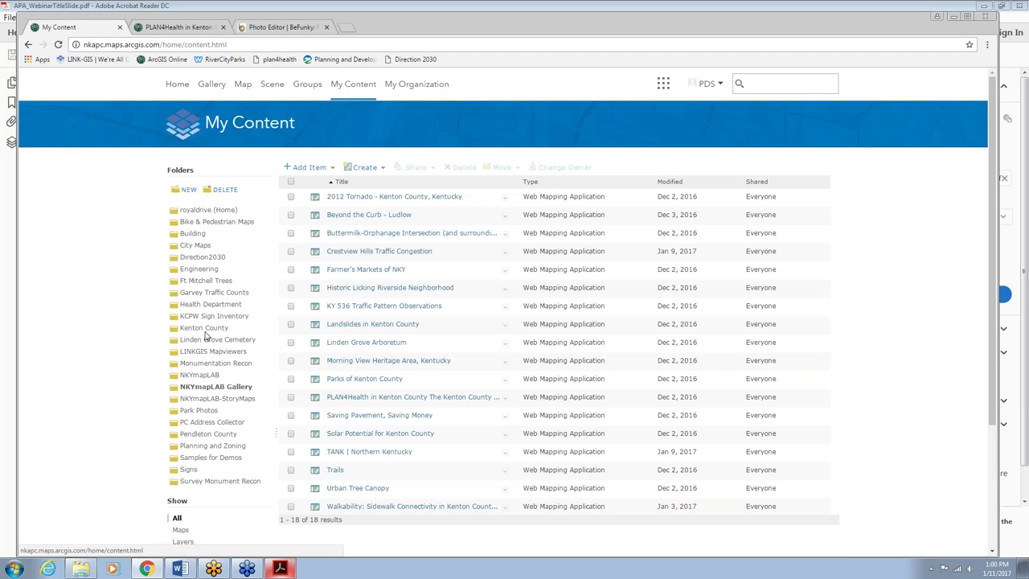
Step: Open the Libeskind World Architecture app from the NKYmapLAB-StoryMaps folder for configuration in the Map Journal Builder
{"action": "left_click", "coordinate": [230, 399]}
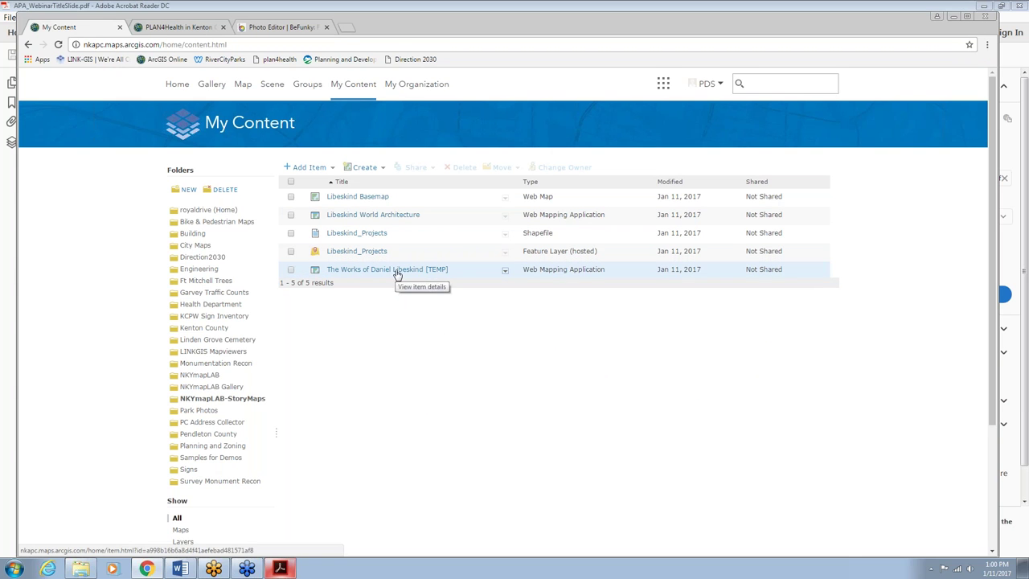
{"action": "left_click", "coordinate": [406, 216]}
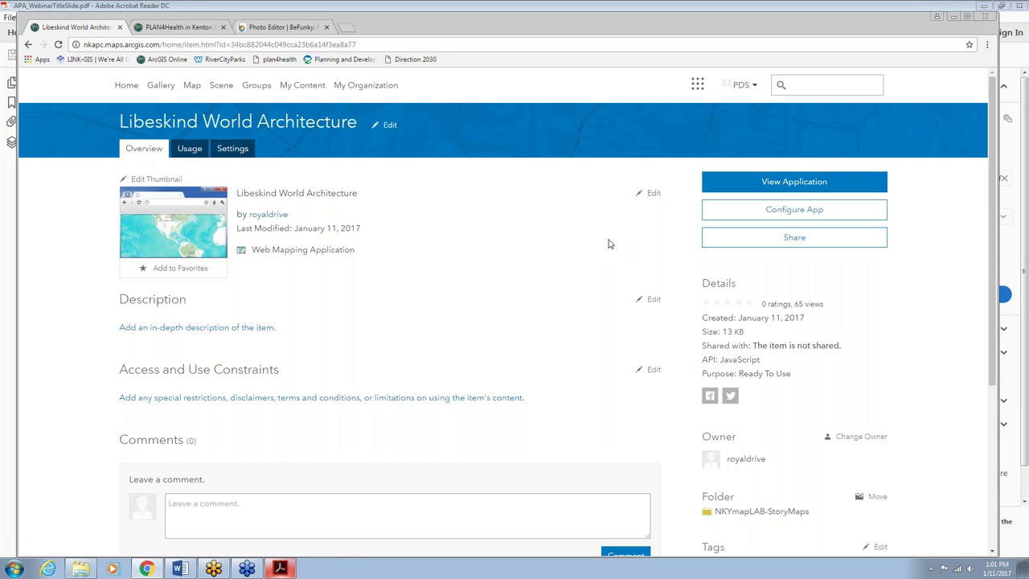
{"action": "left_click", "coordinate": [779, 211]}
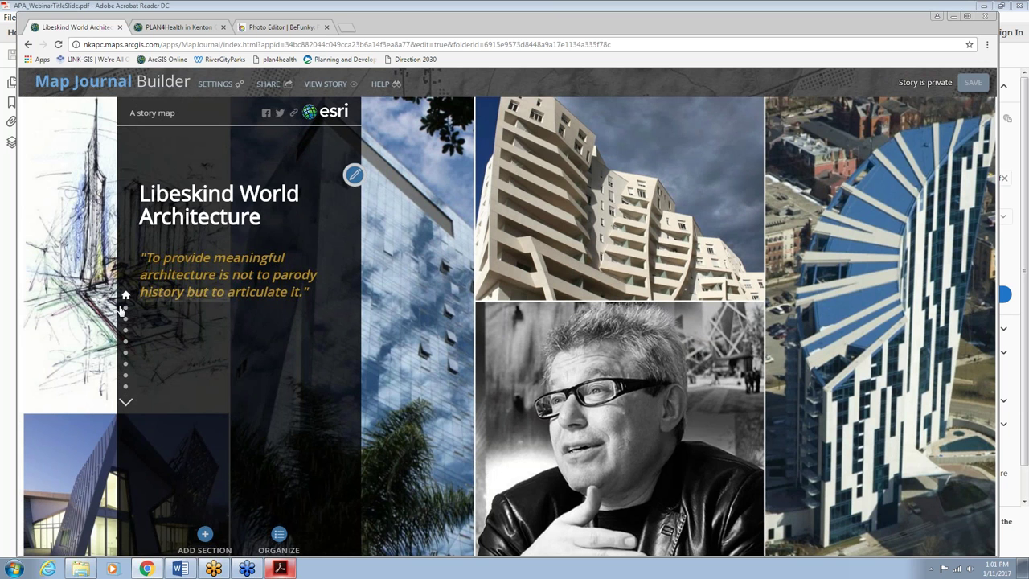
Step: Give the TedX Video section's main stage video a custom position with 60% width and 100% height, and save the section
{"action": "left_click", "coordinate": [126, 363]}
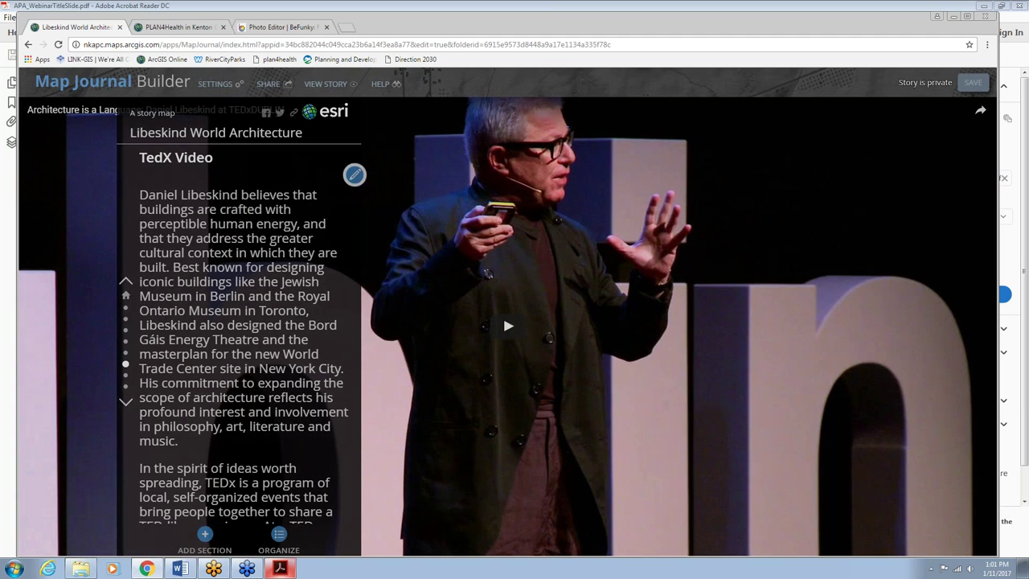
{"action": "left_click", "coordinate": [354, 174]}
{"action": "left_click", "coordinate": [388, 185]}
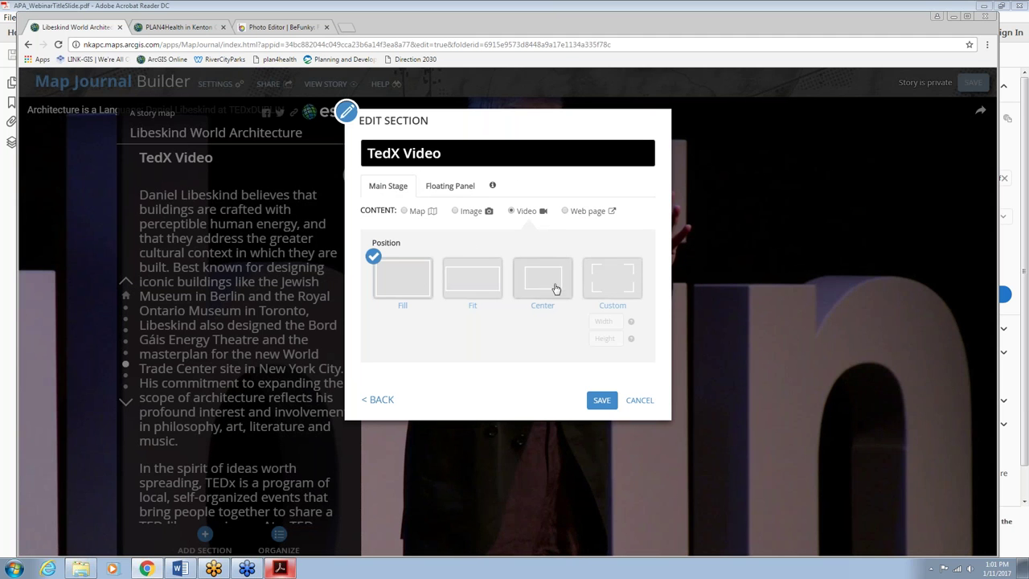
{"action": "left_click", "coordinate": [616, 294]}
{"action": "left_click", "coordinate": [611, 321]}
{"action": "type", "text": "60%"}
{"action": "left_click", "coordinate": [600, 339]}
{"action": "type", "text": "100%"}
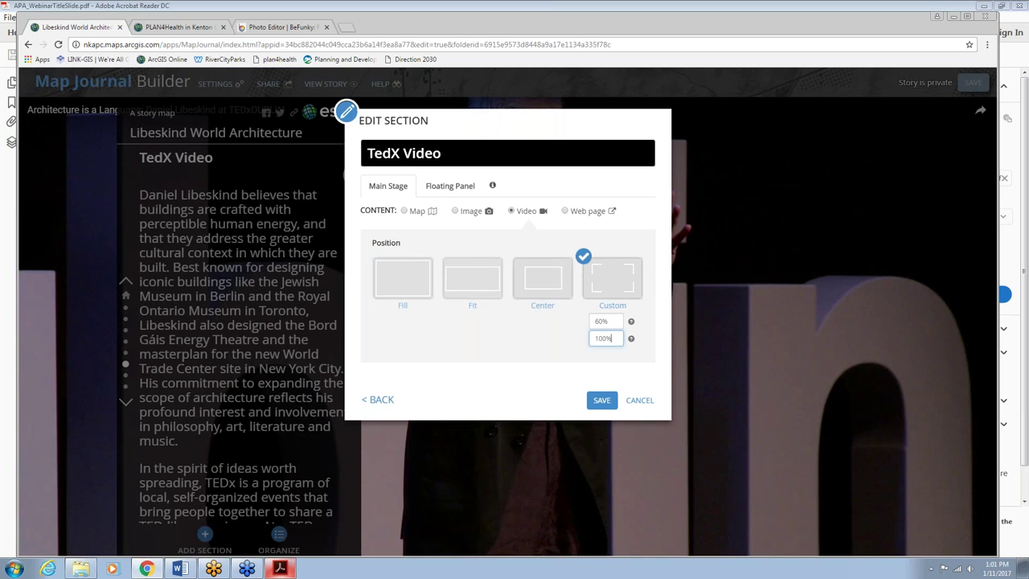
{"action": "left_click", "coordinate": [601, 402]}
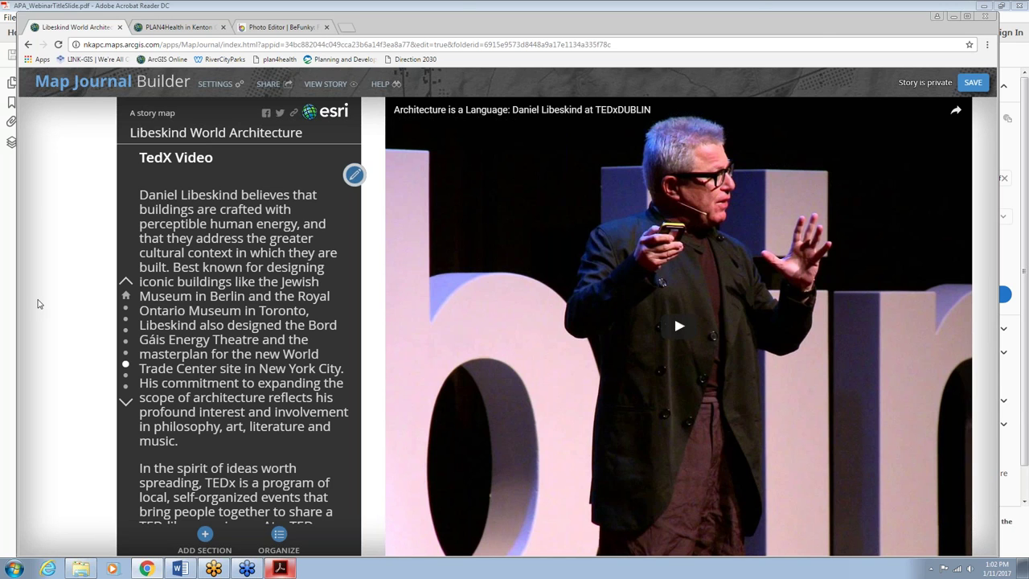
Step: Switch to Adobe Acrobat Reader and show the Developing Story Maps contact slide of APA_WebinarTitleSlide.pdf in full screen
{"action": "left_click", "coordinate": [283, 570]}
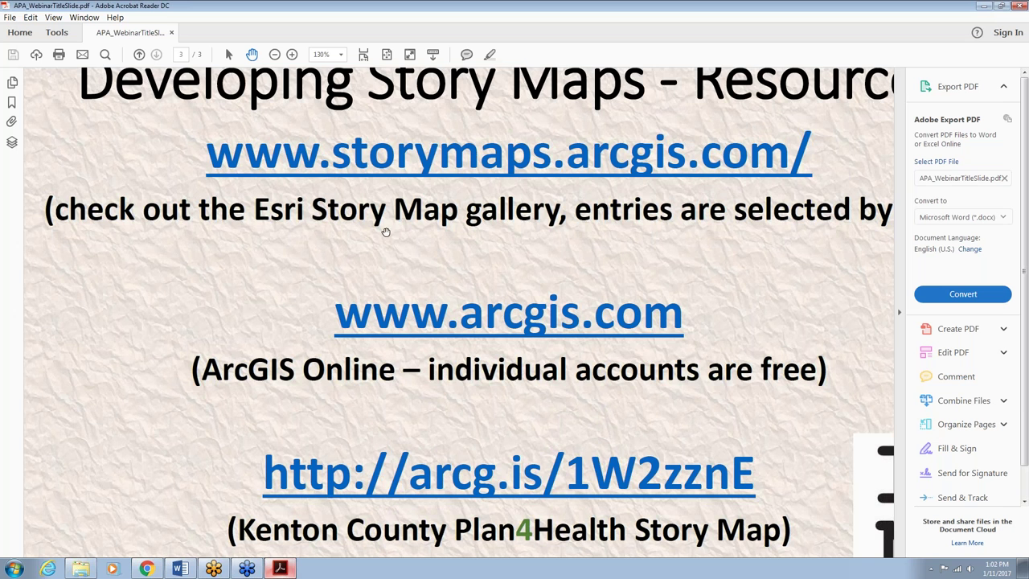
{"action": "scroll", "coordinate": [386, 235], "scroll_direction": "down", "scroll_amount": 1}
{"action": "scroll", "coordinate": [386, 234], "scroll_direction": "up", "scroll_amount": 10}
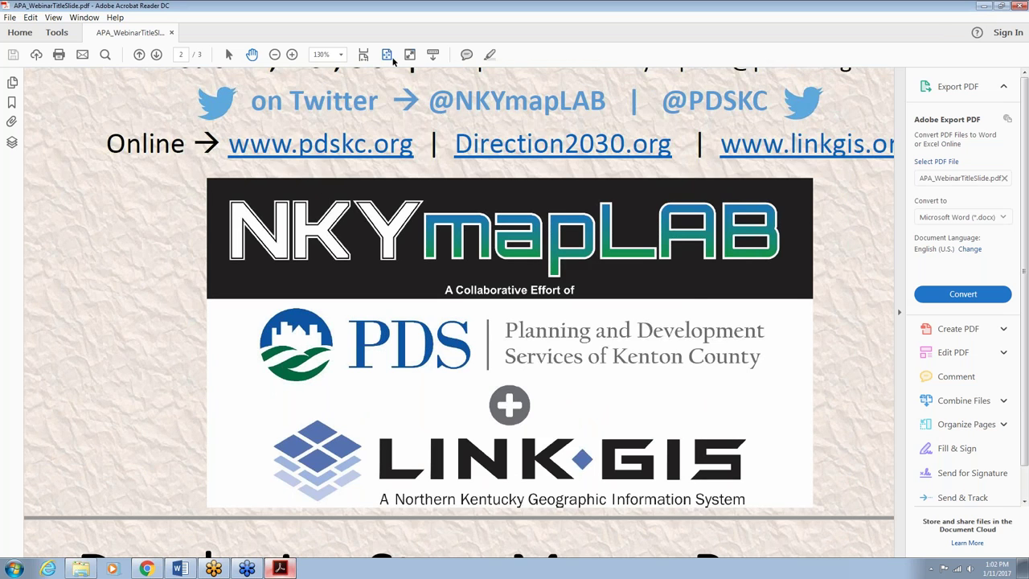
{"action": "left_click", "coordinate": [409, 55]}
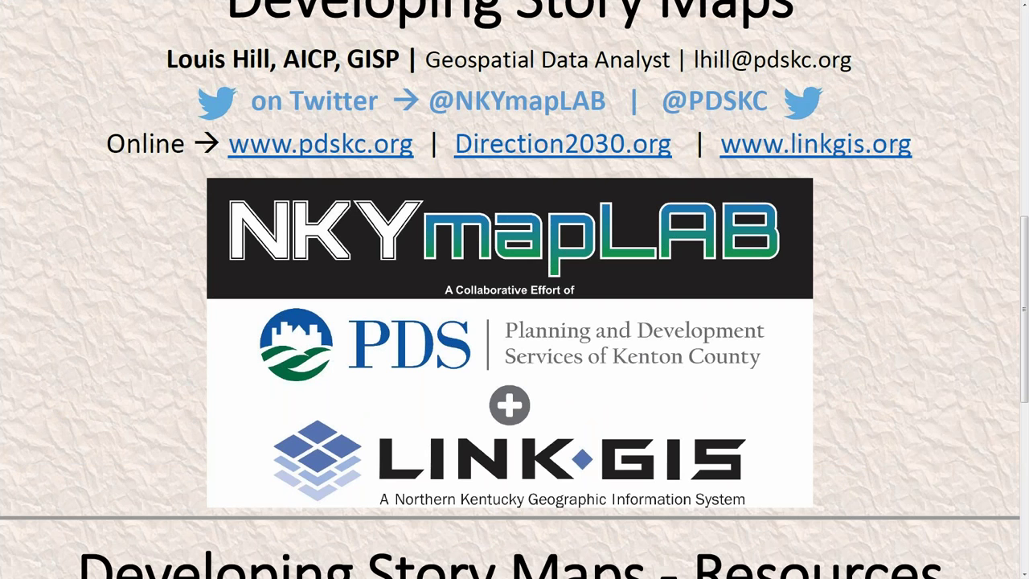
{"action": "scroll", "coordinate": [704, 233], "scroll_direction": "up", "scroll_amount": 1}
{"action": "scroll", "coordinate": [704, 232], "scroll_direction": "up", "scroll_amount": 1}
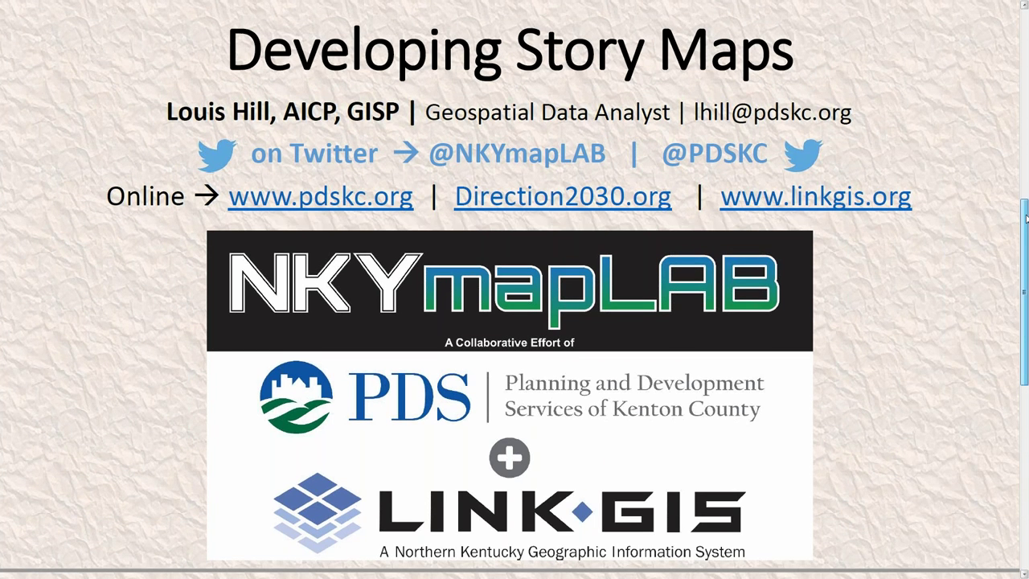
{"action": "scroll", "coordinate": [1026, 217], "scroll_direction": "up", "scroll_amount": 1}
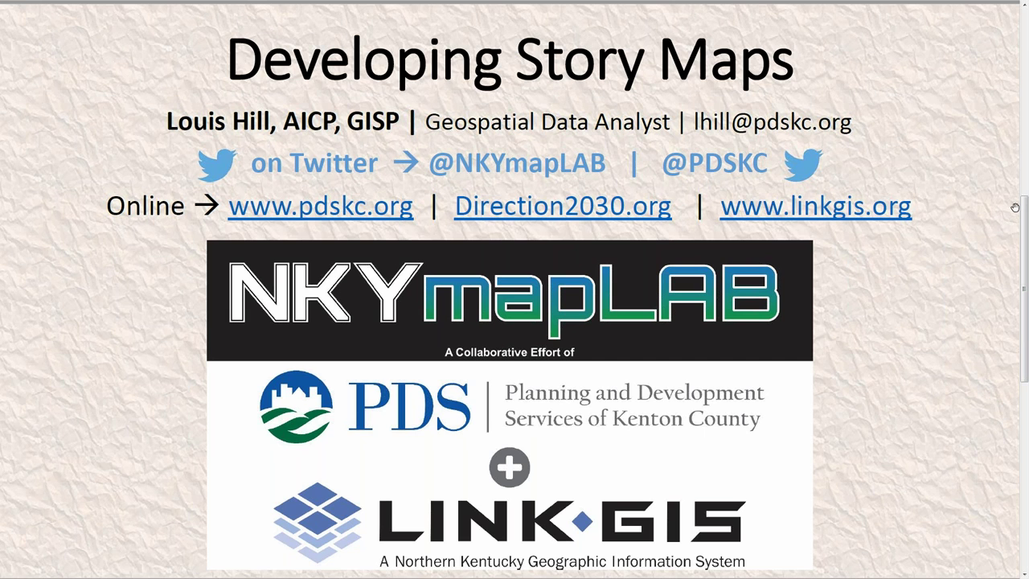